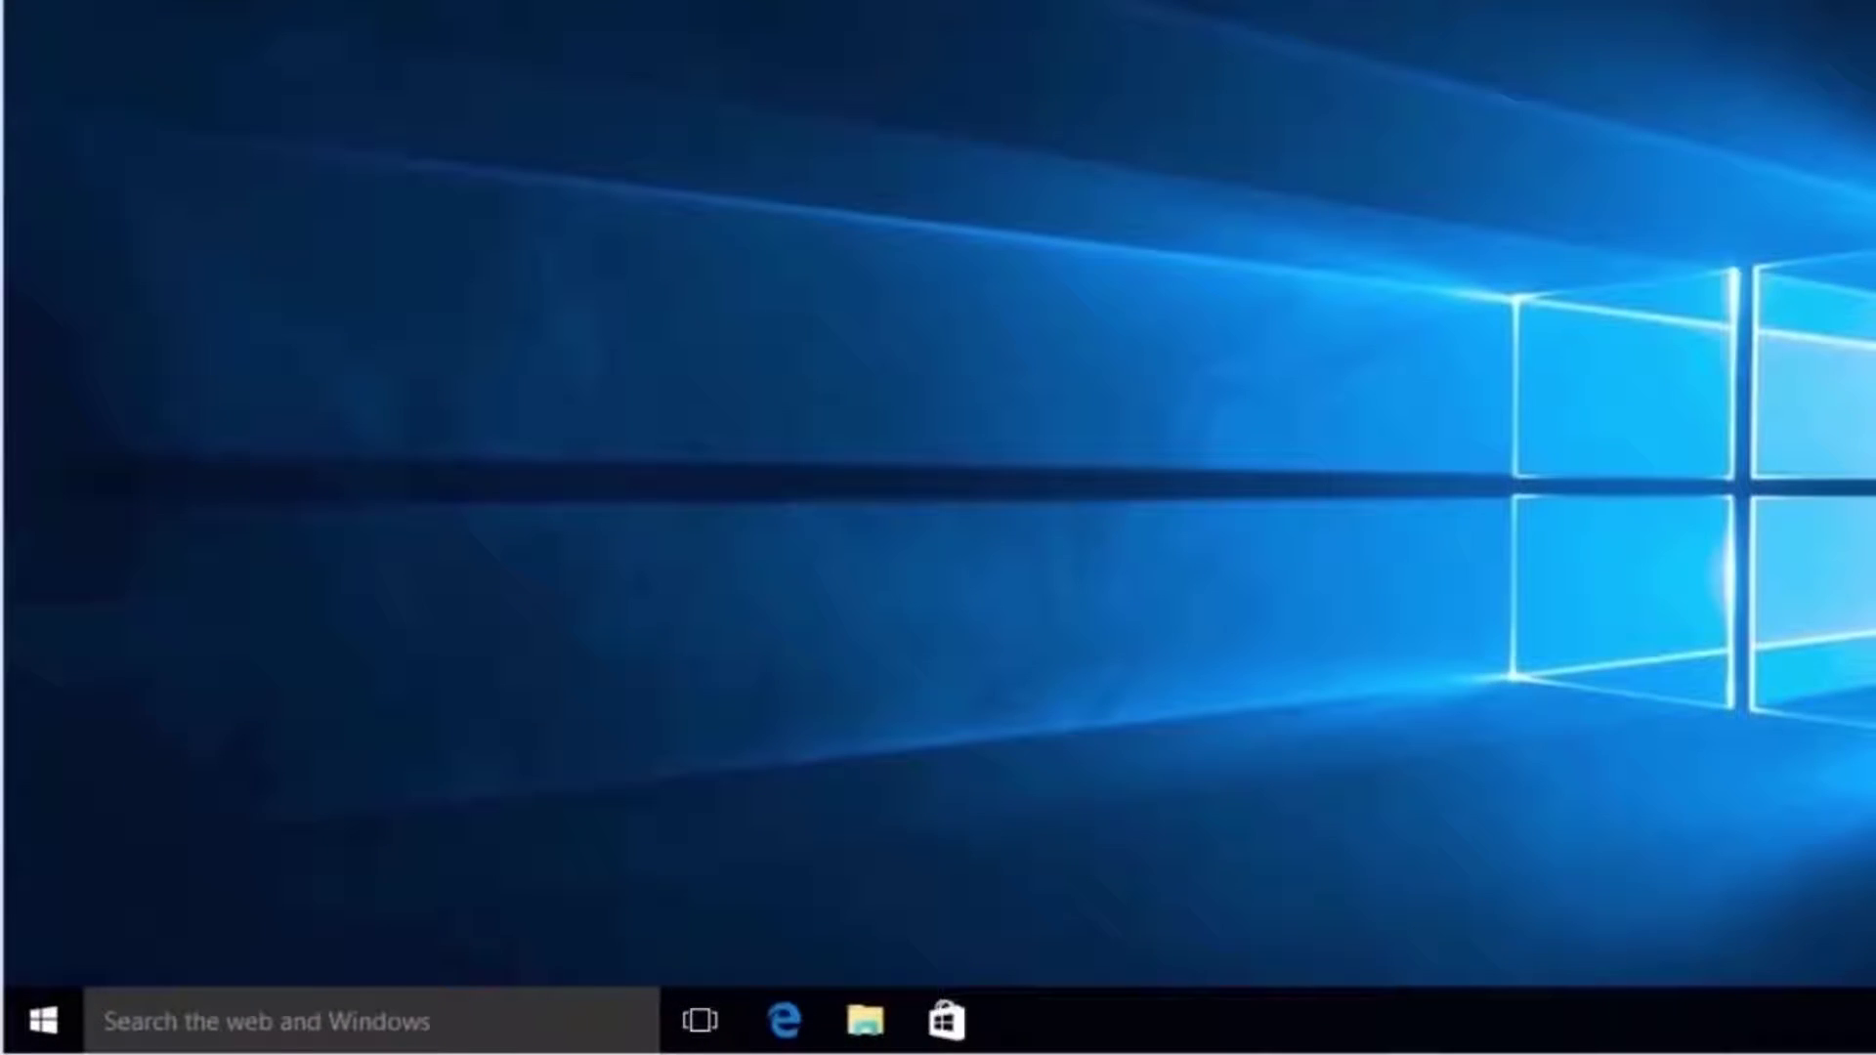
Browse the Start menu's full app list down to Windows Accessories, expand that folder, and return to the main Start view
click(49, 1039)
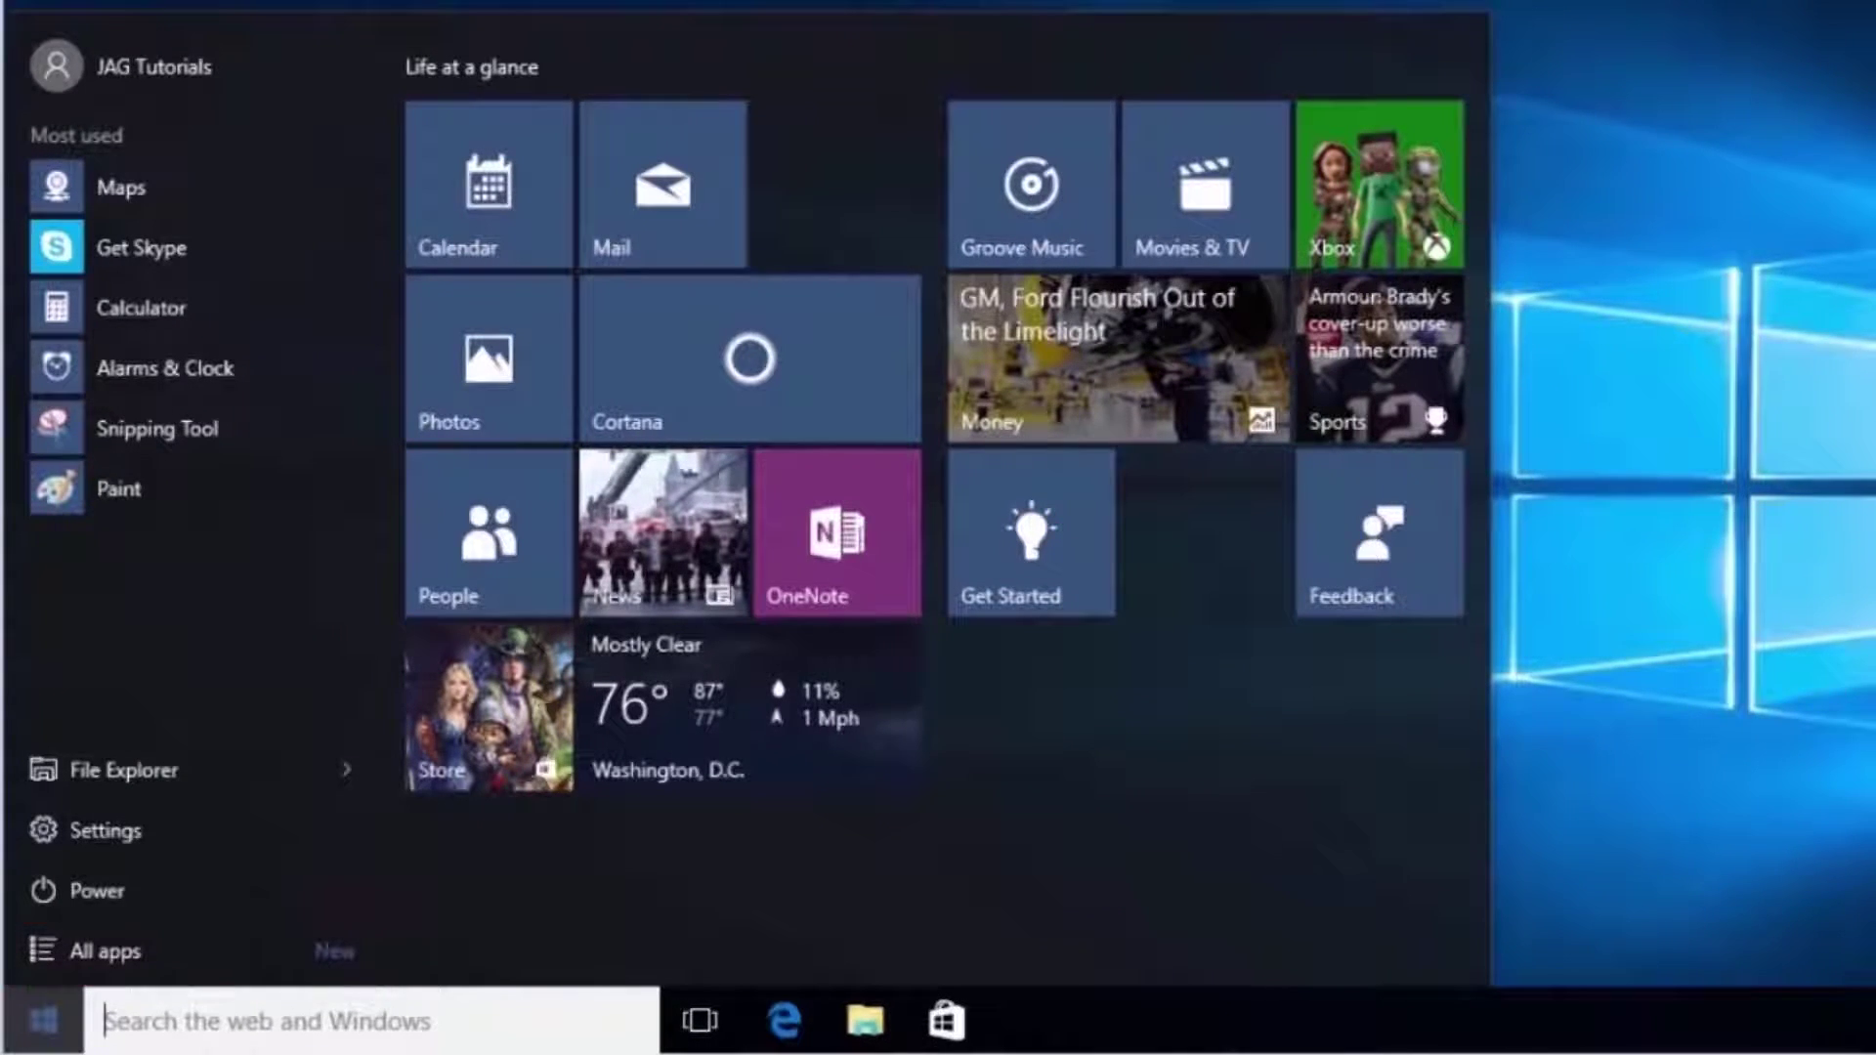
click(150, 964)
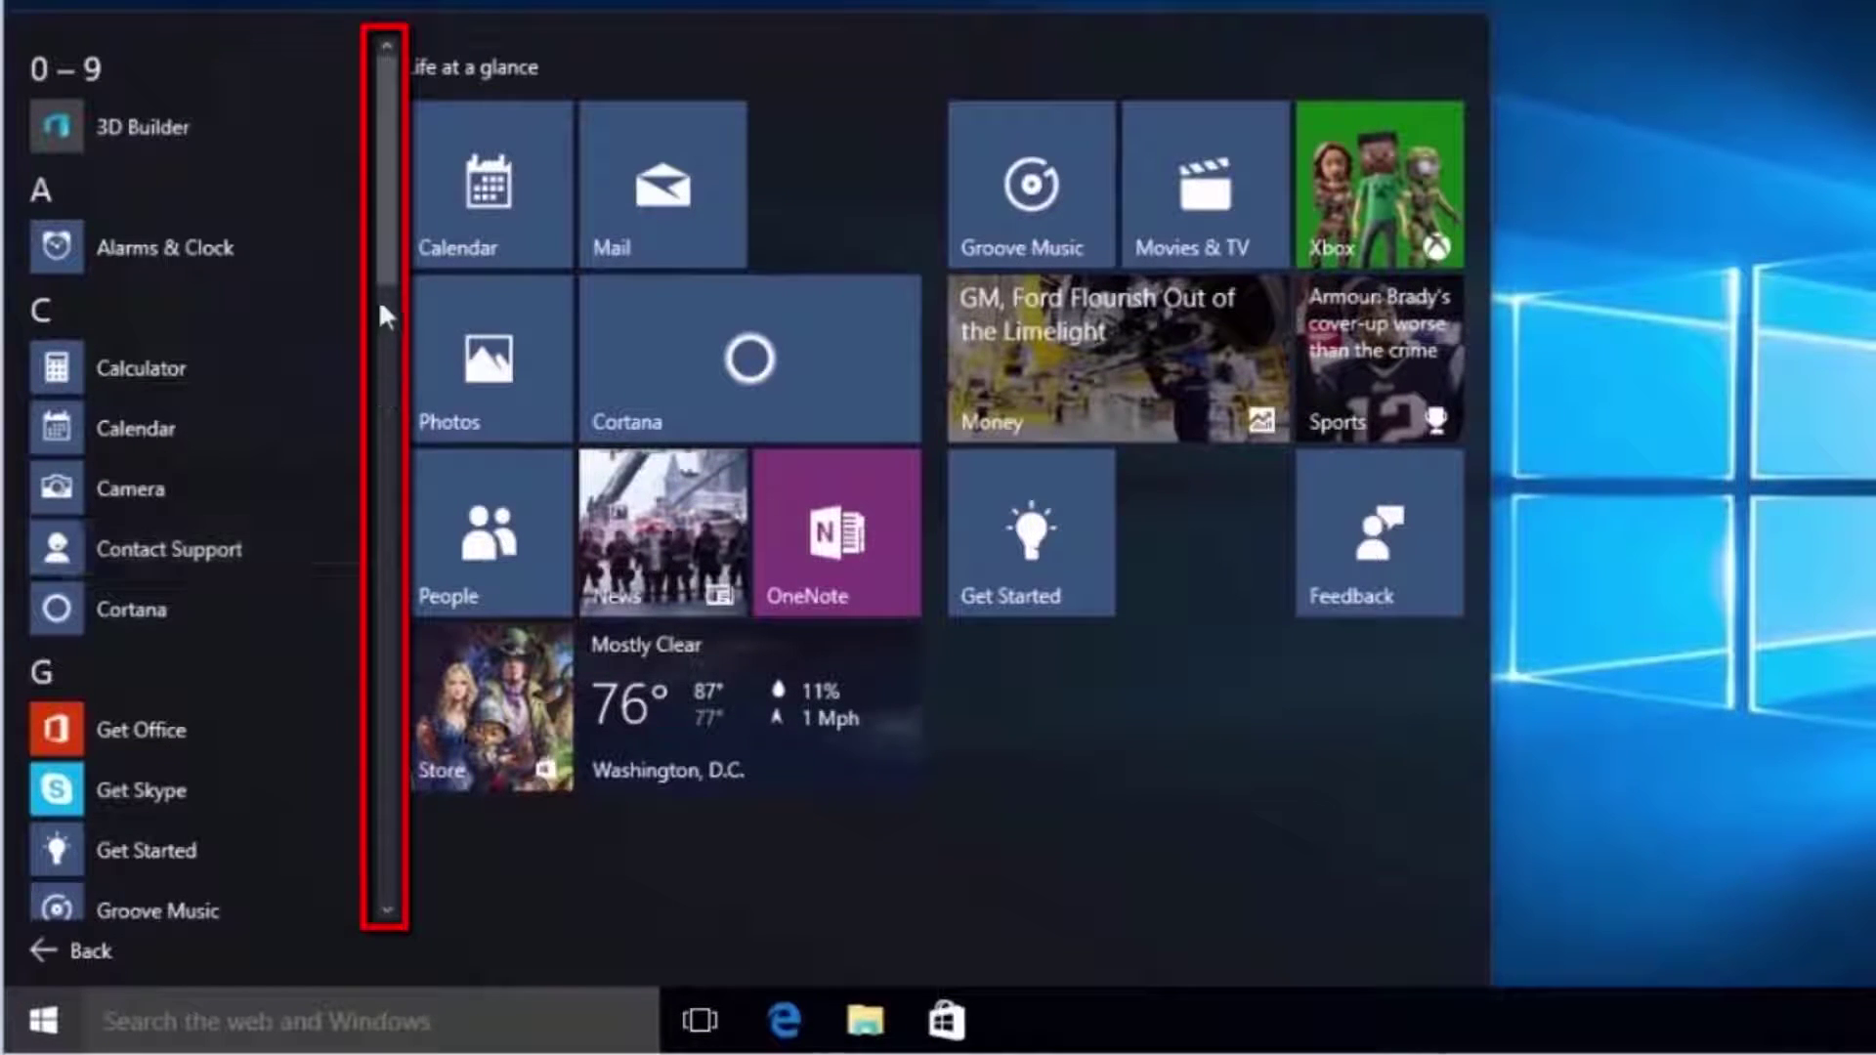
mouse_move(387, 249)
mouse_move(385, 242)
mouse_down()
mouse_move(395, 733)
mouse_move(371, 871)
mouse_up()
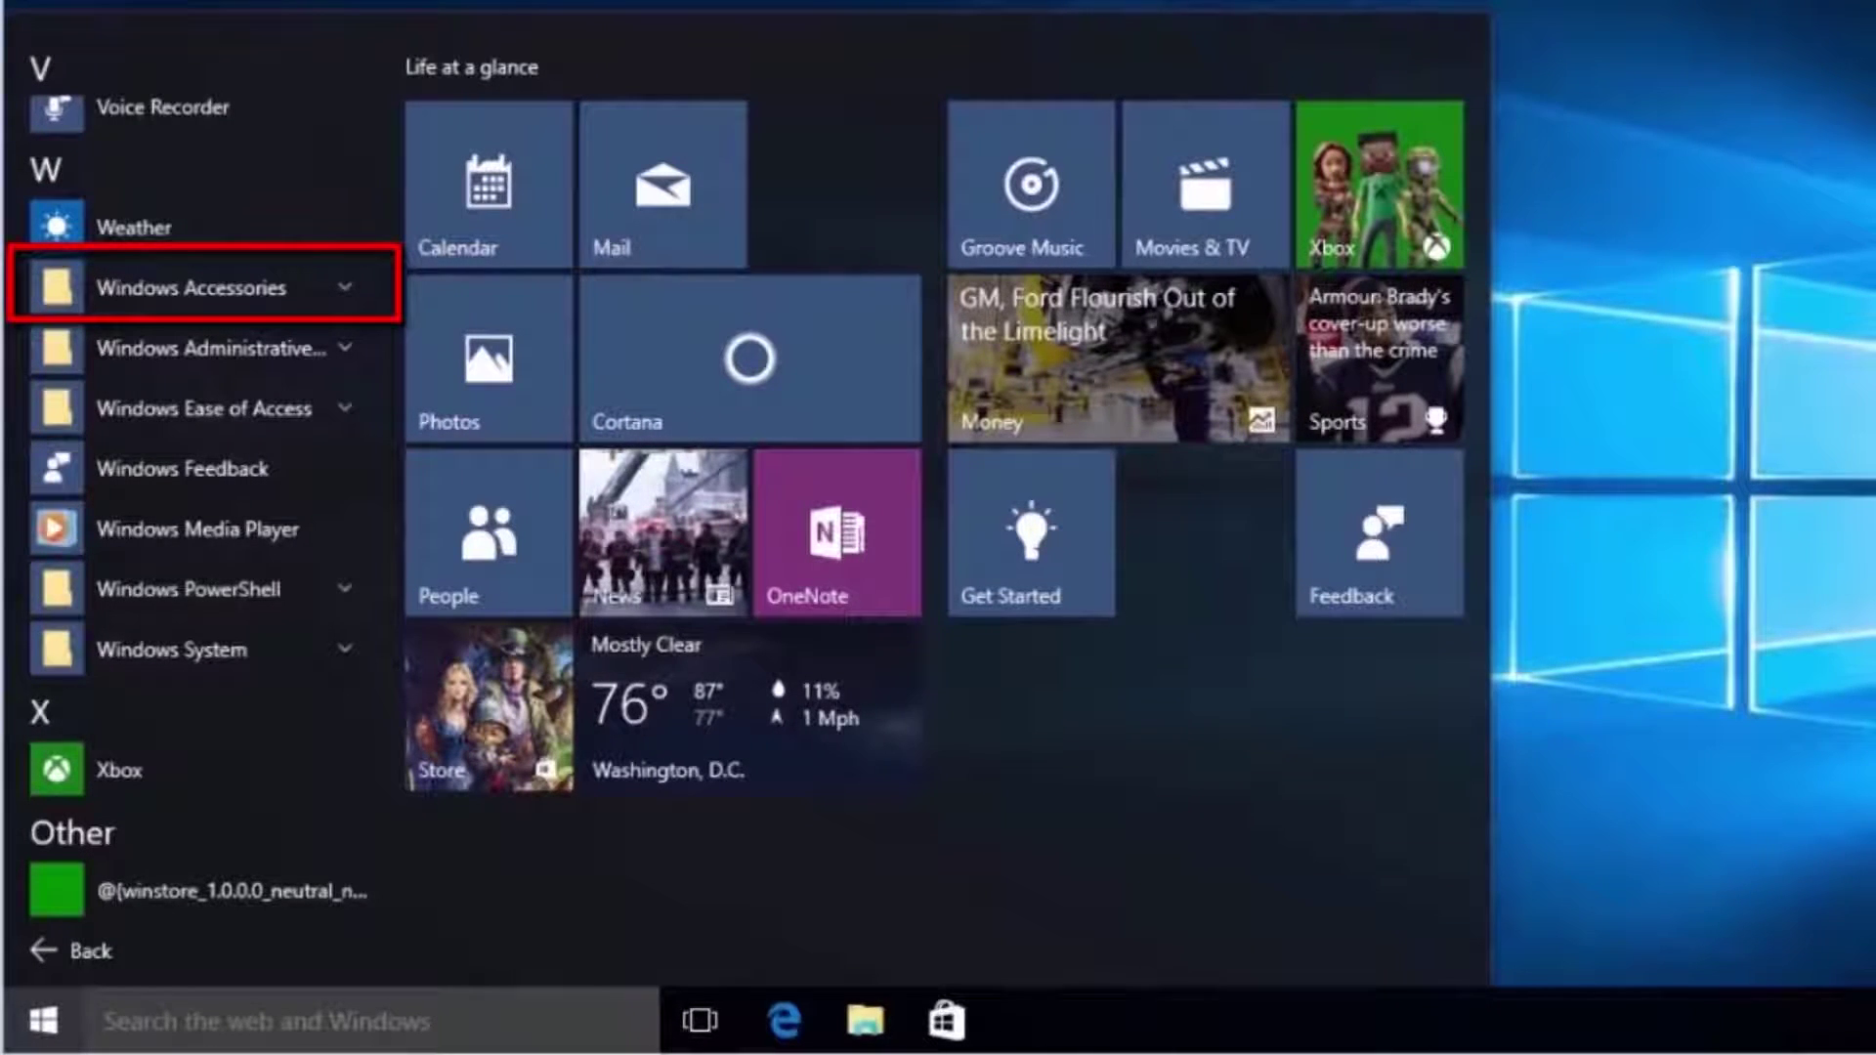
click(337, 285)
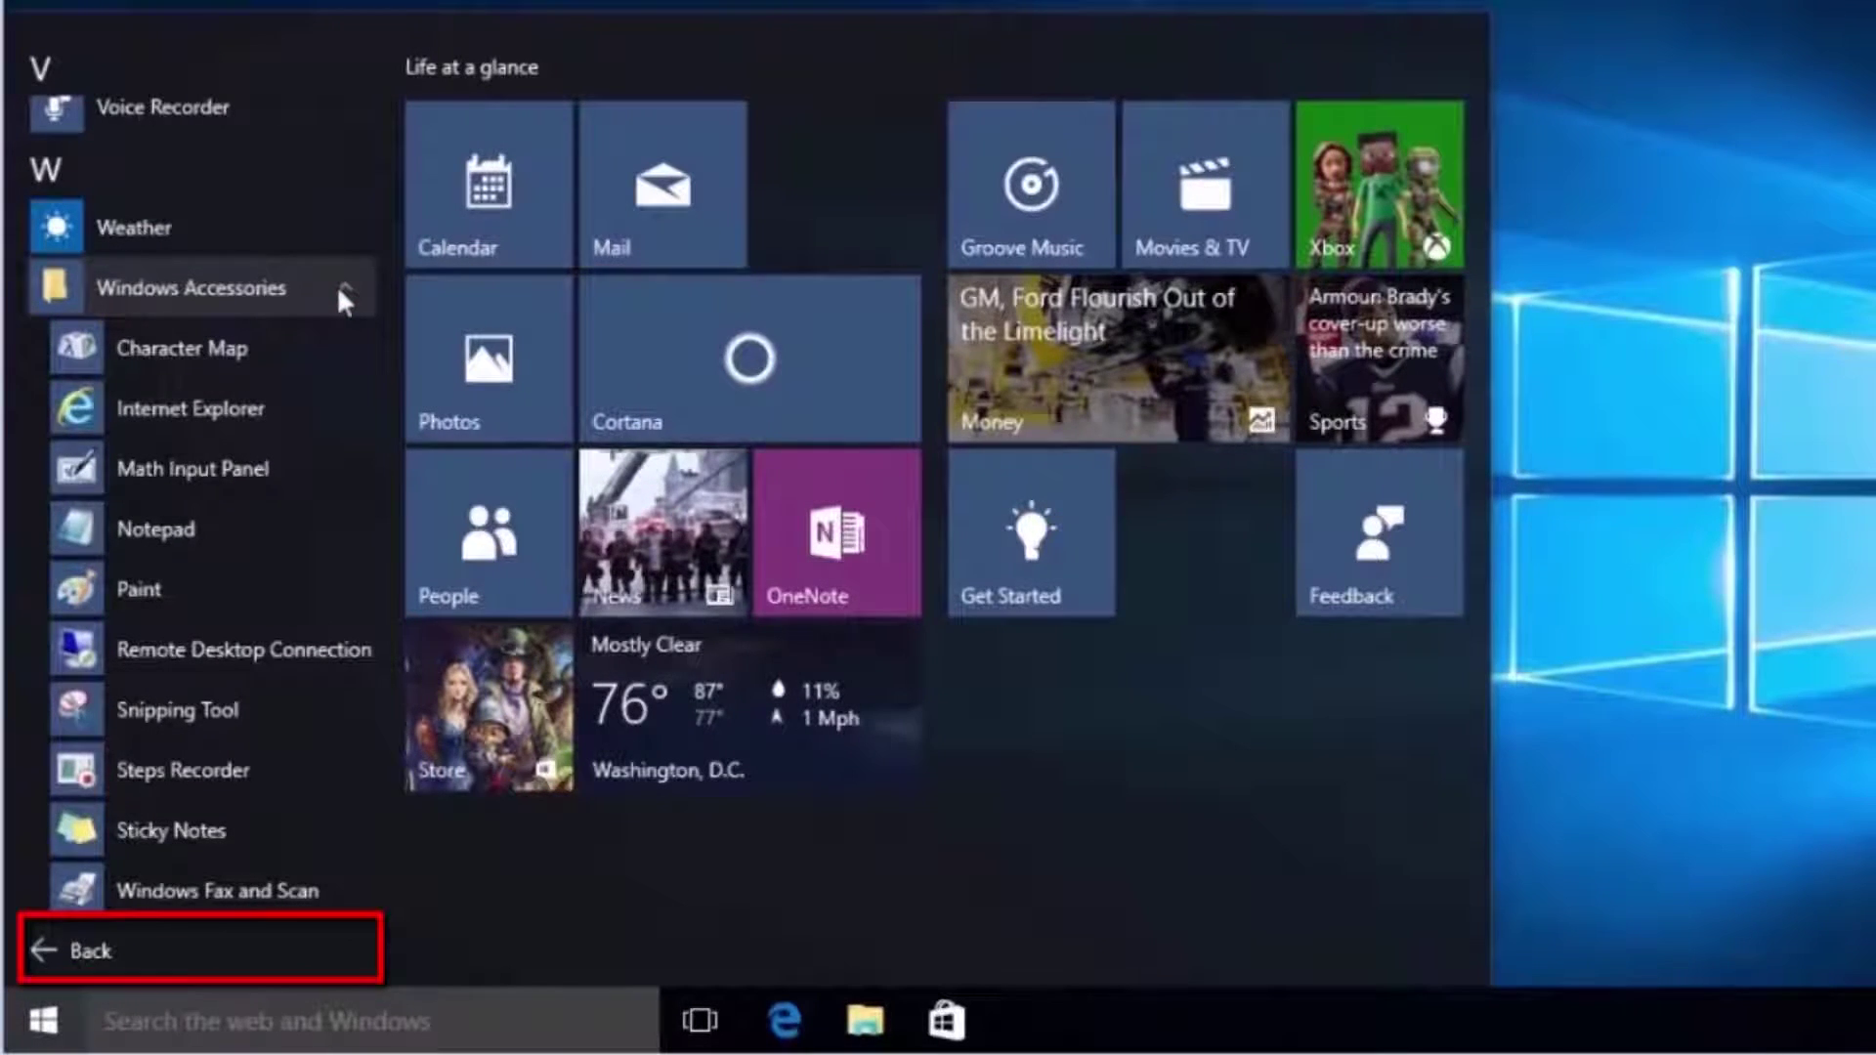
click(120, 964)
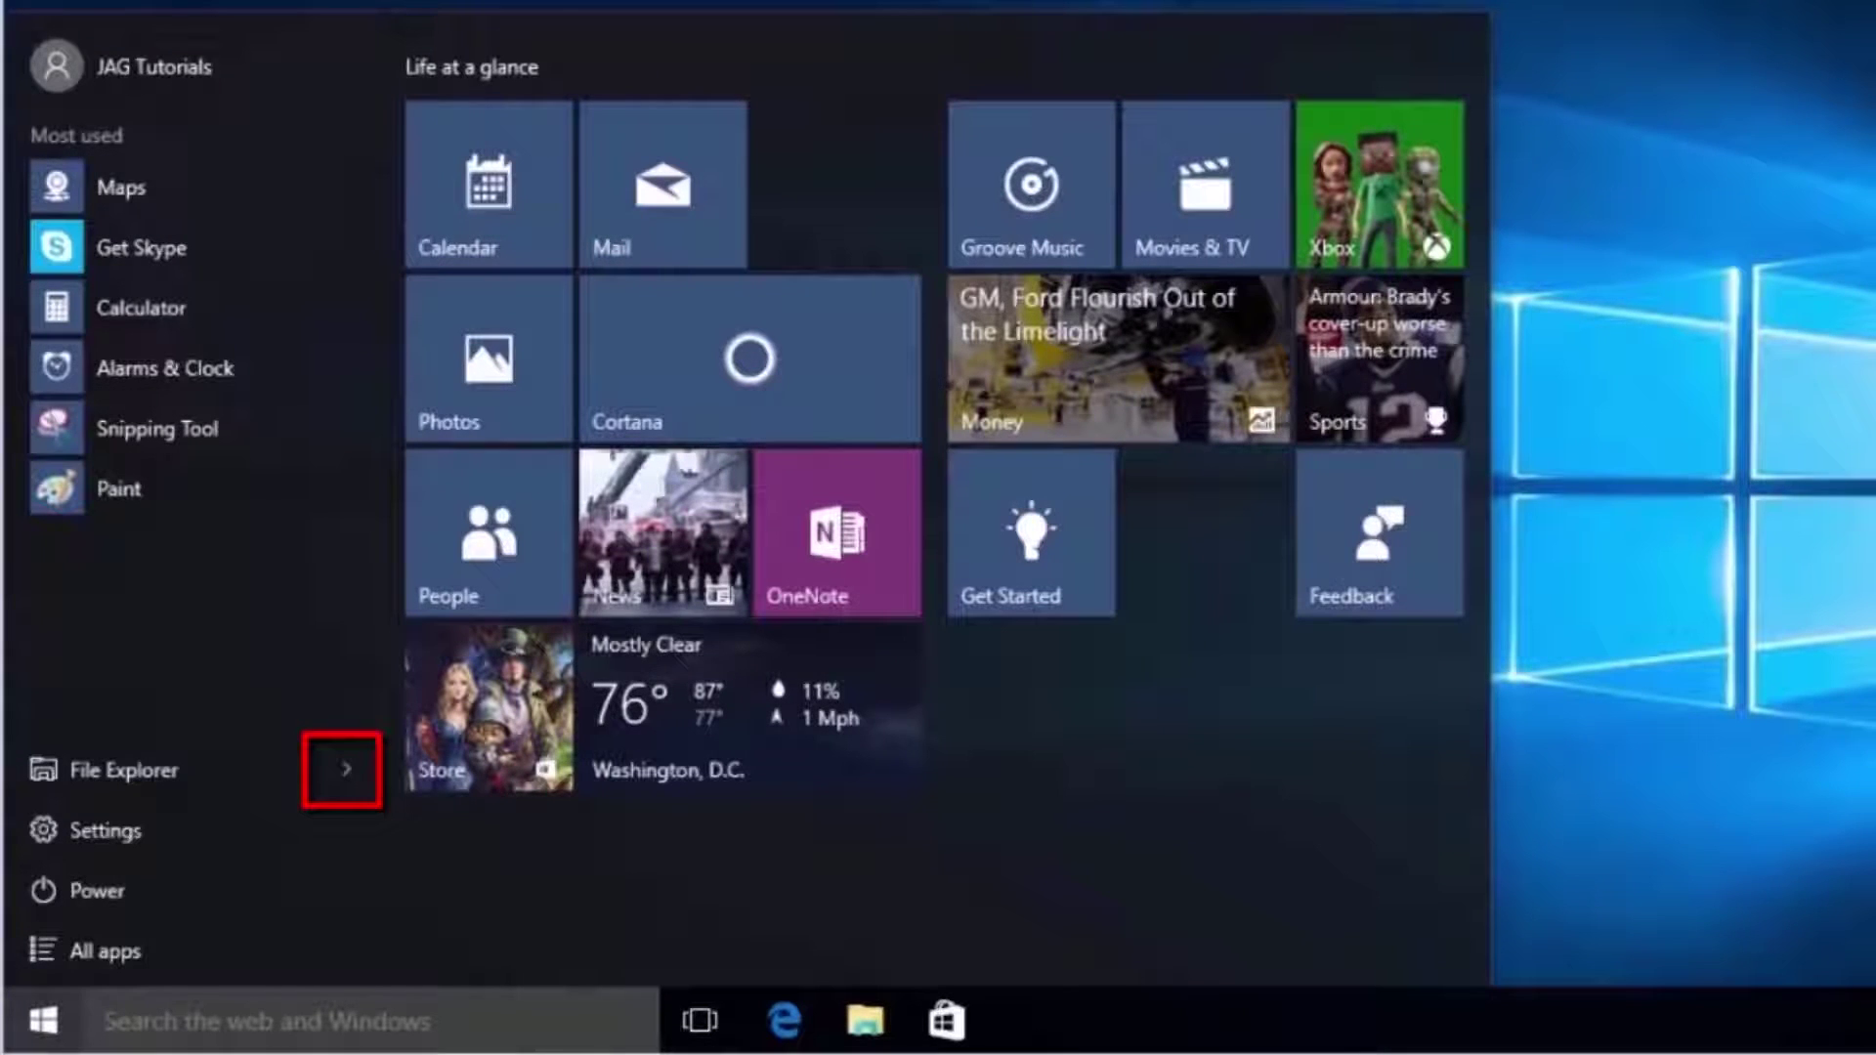
Open the Documents folder from File Explorer's pinned locations in Start, view its files, and close the window
click(337, 782)
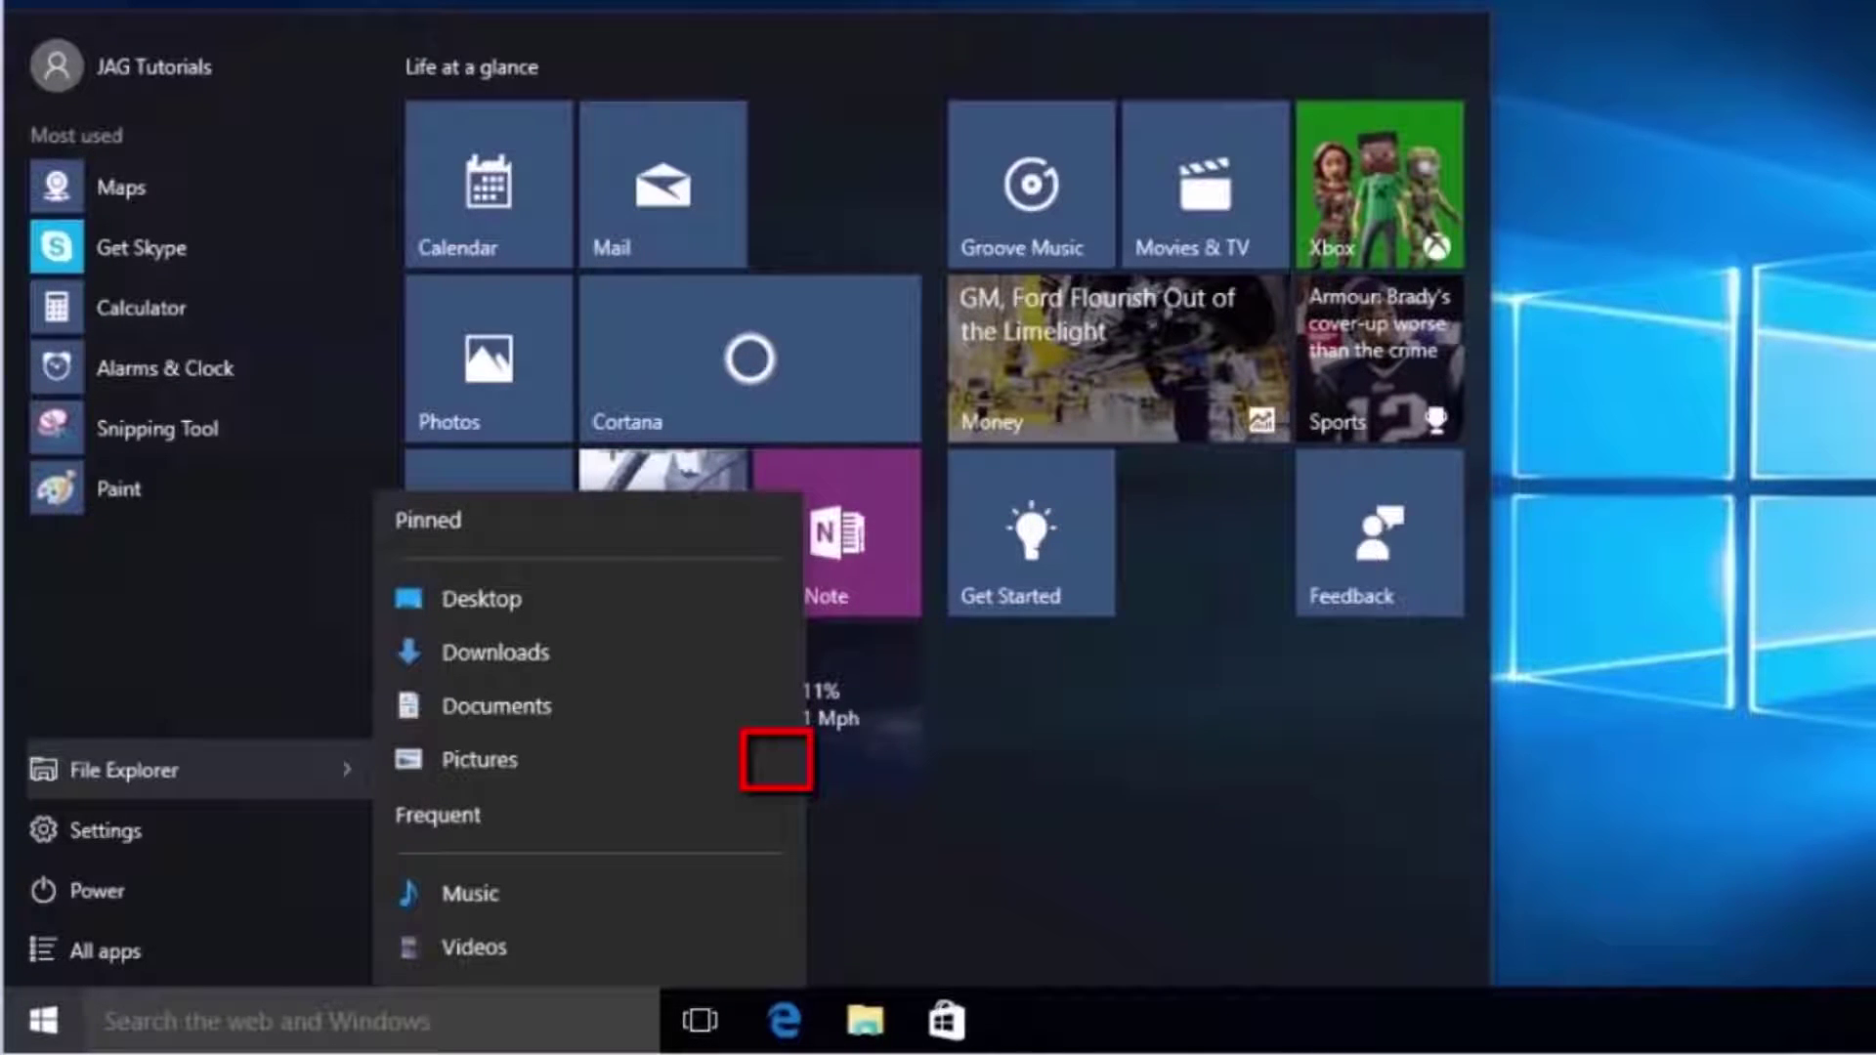
mouse_move(779, 770)
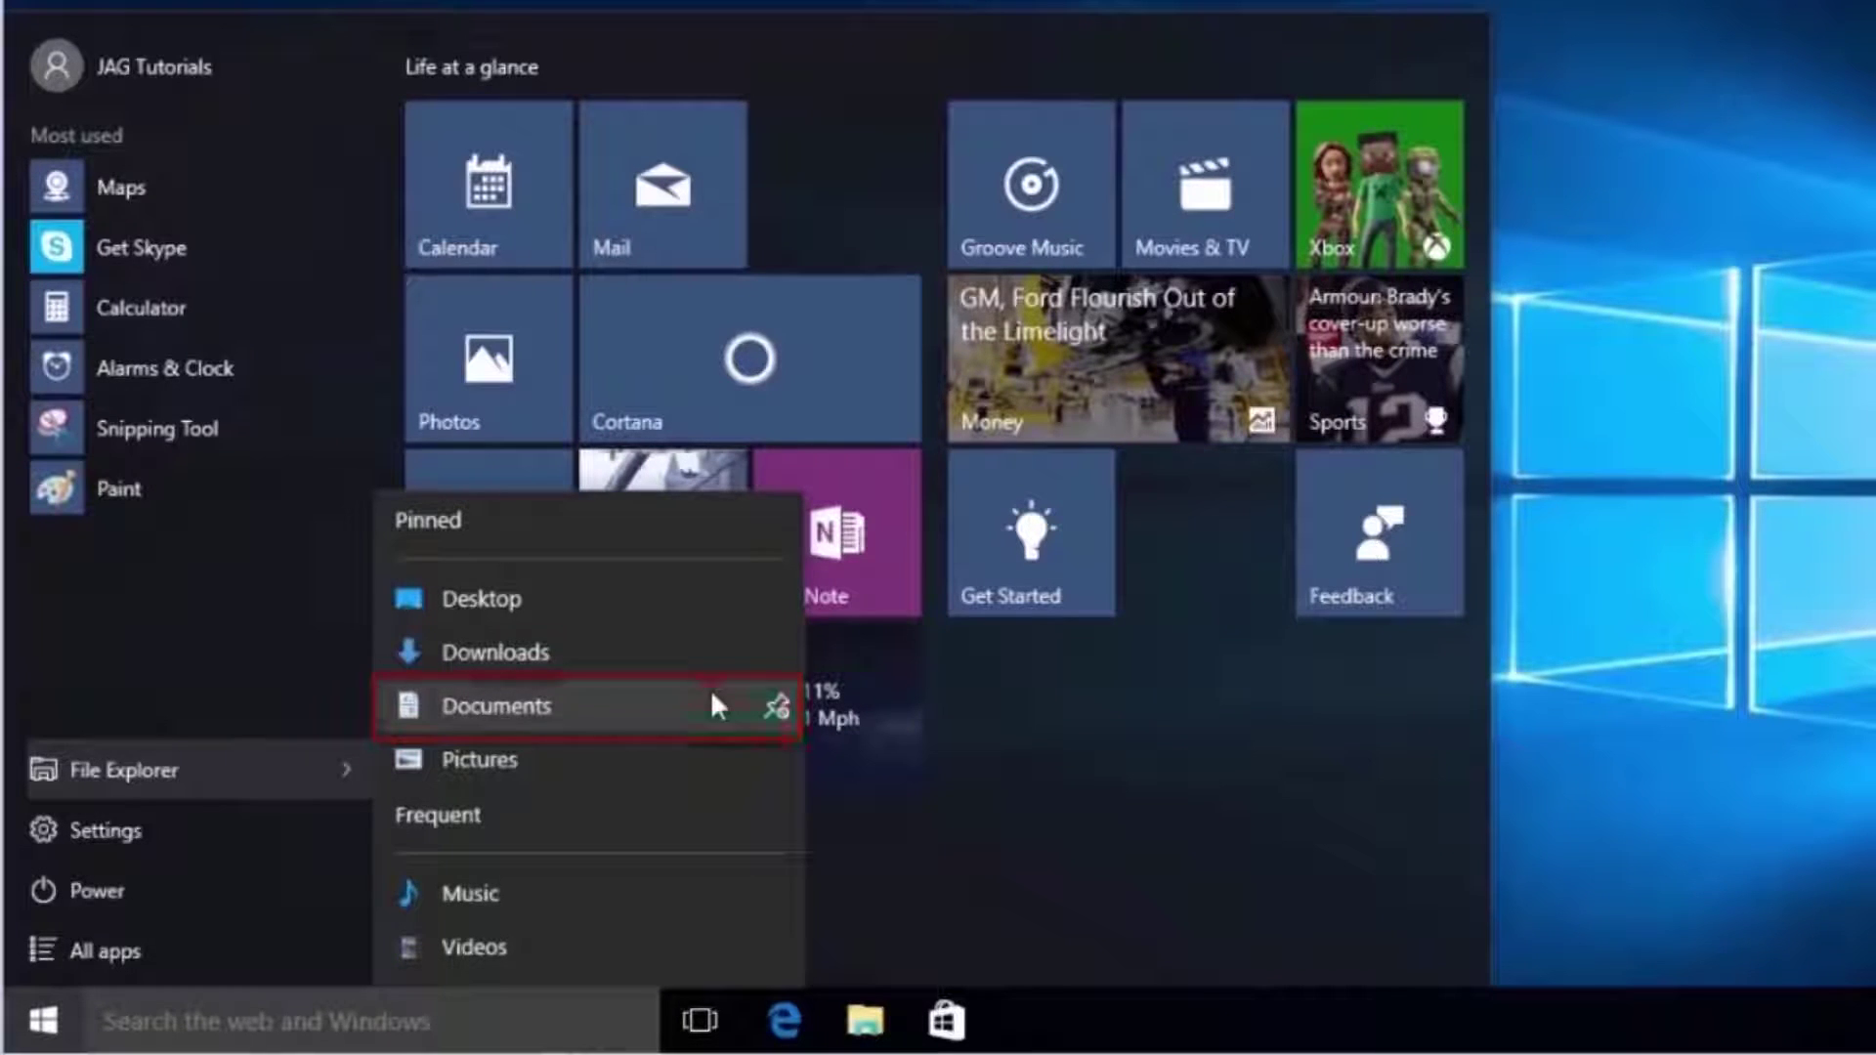
key(Escape)
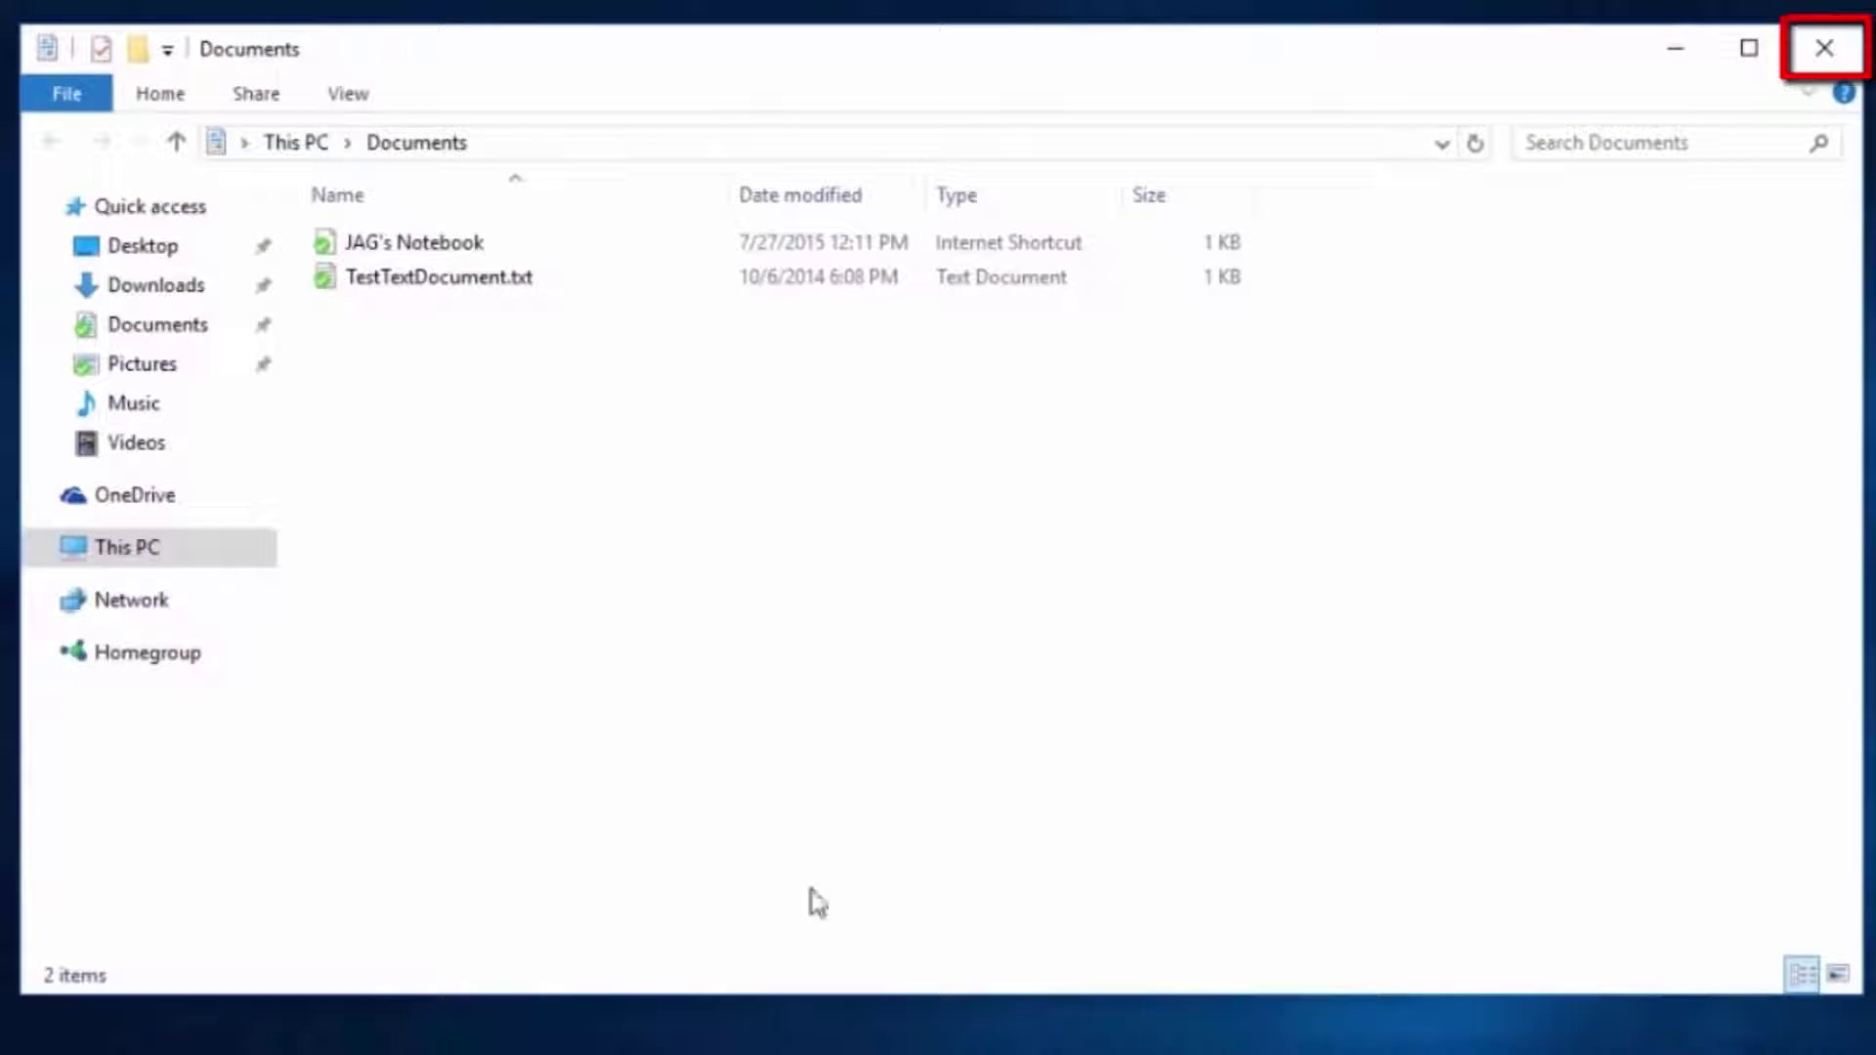
click(1823, 48)
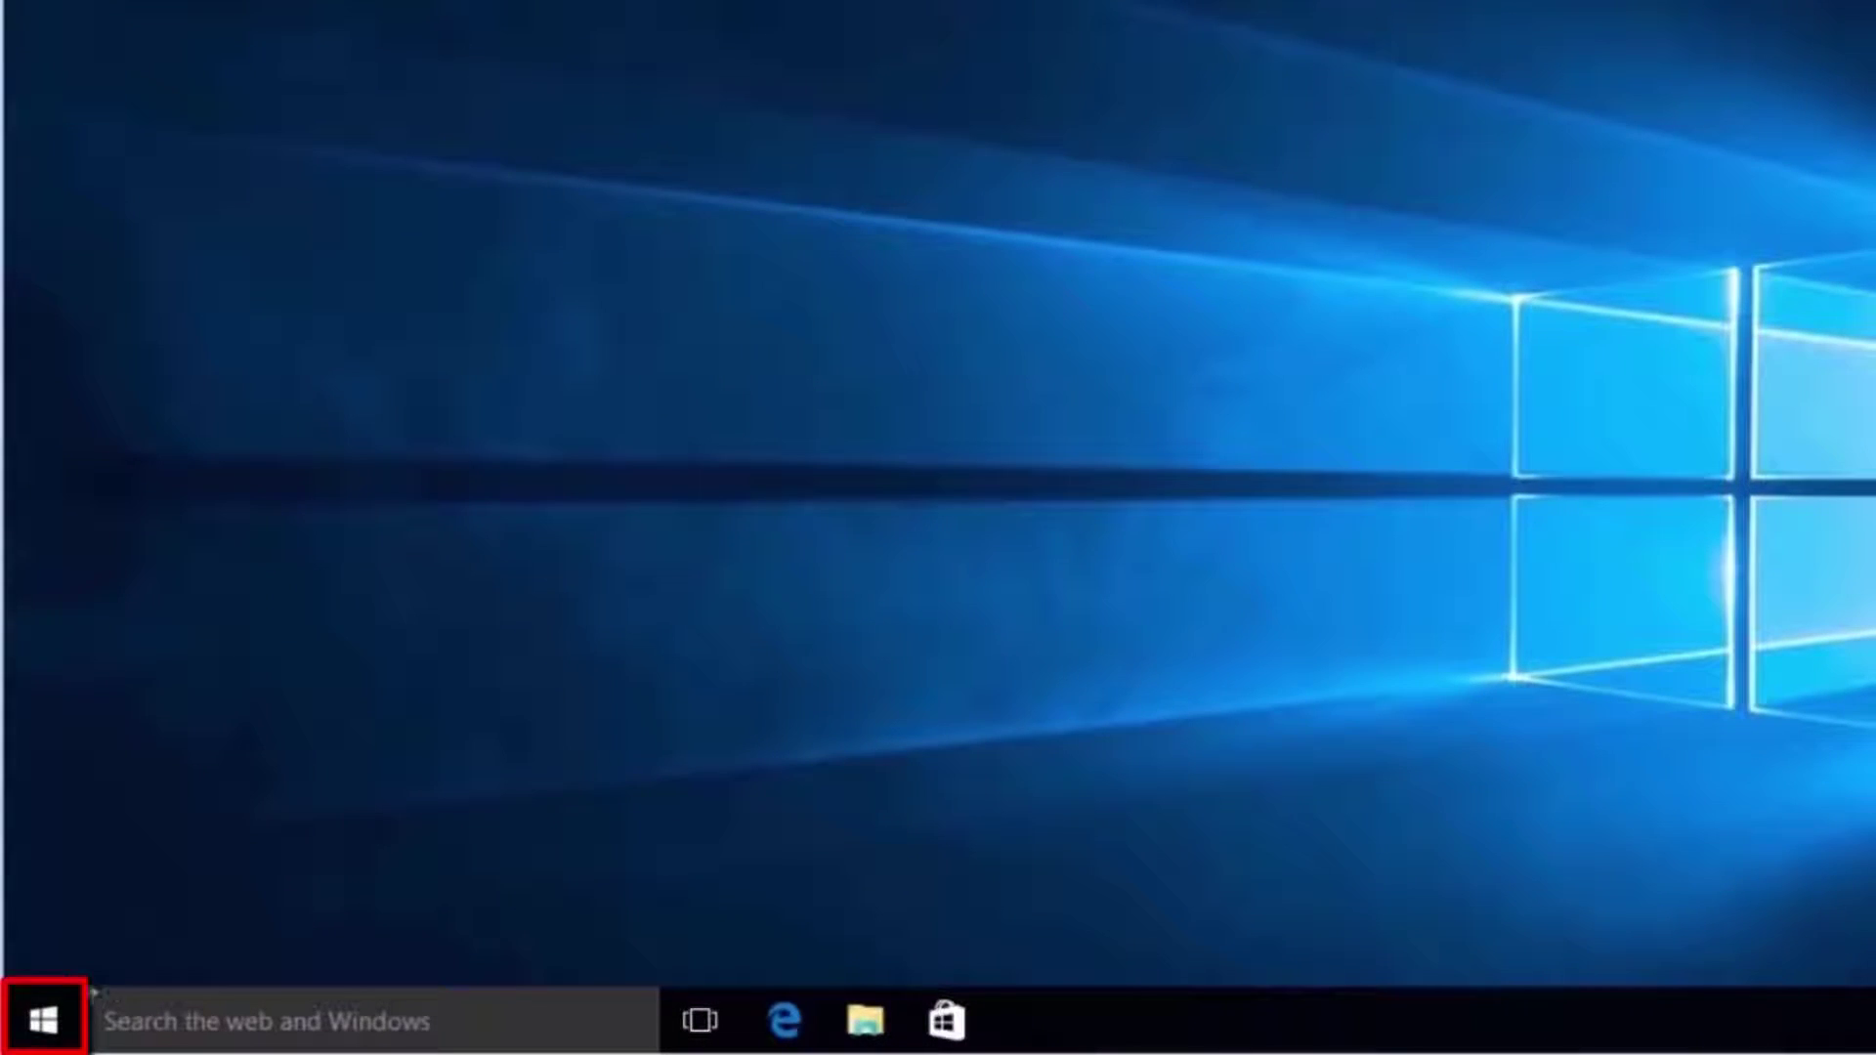
Open Control Panel through Start's quick-access system links, view its categories, and close it
click(43, 1021)
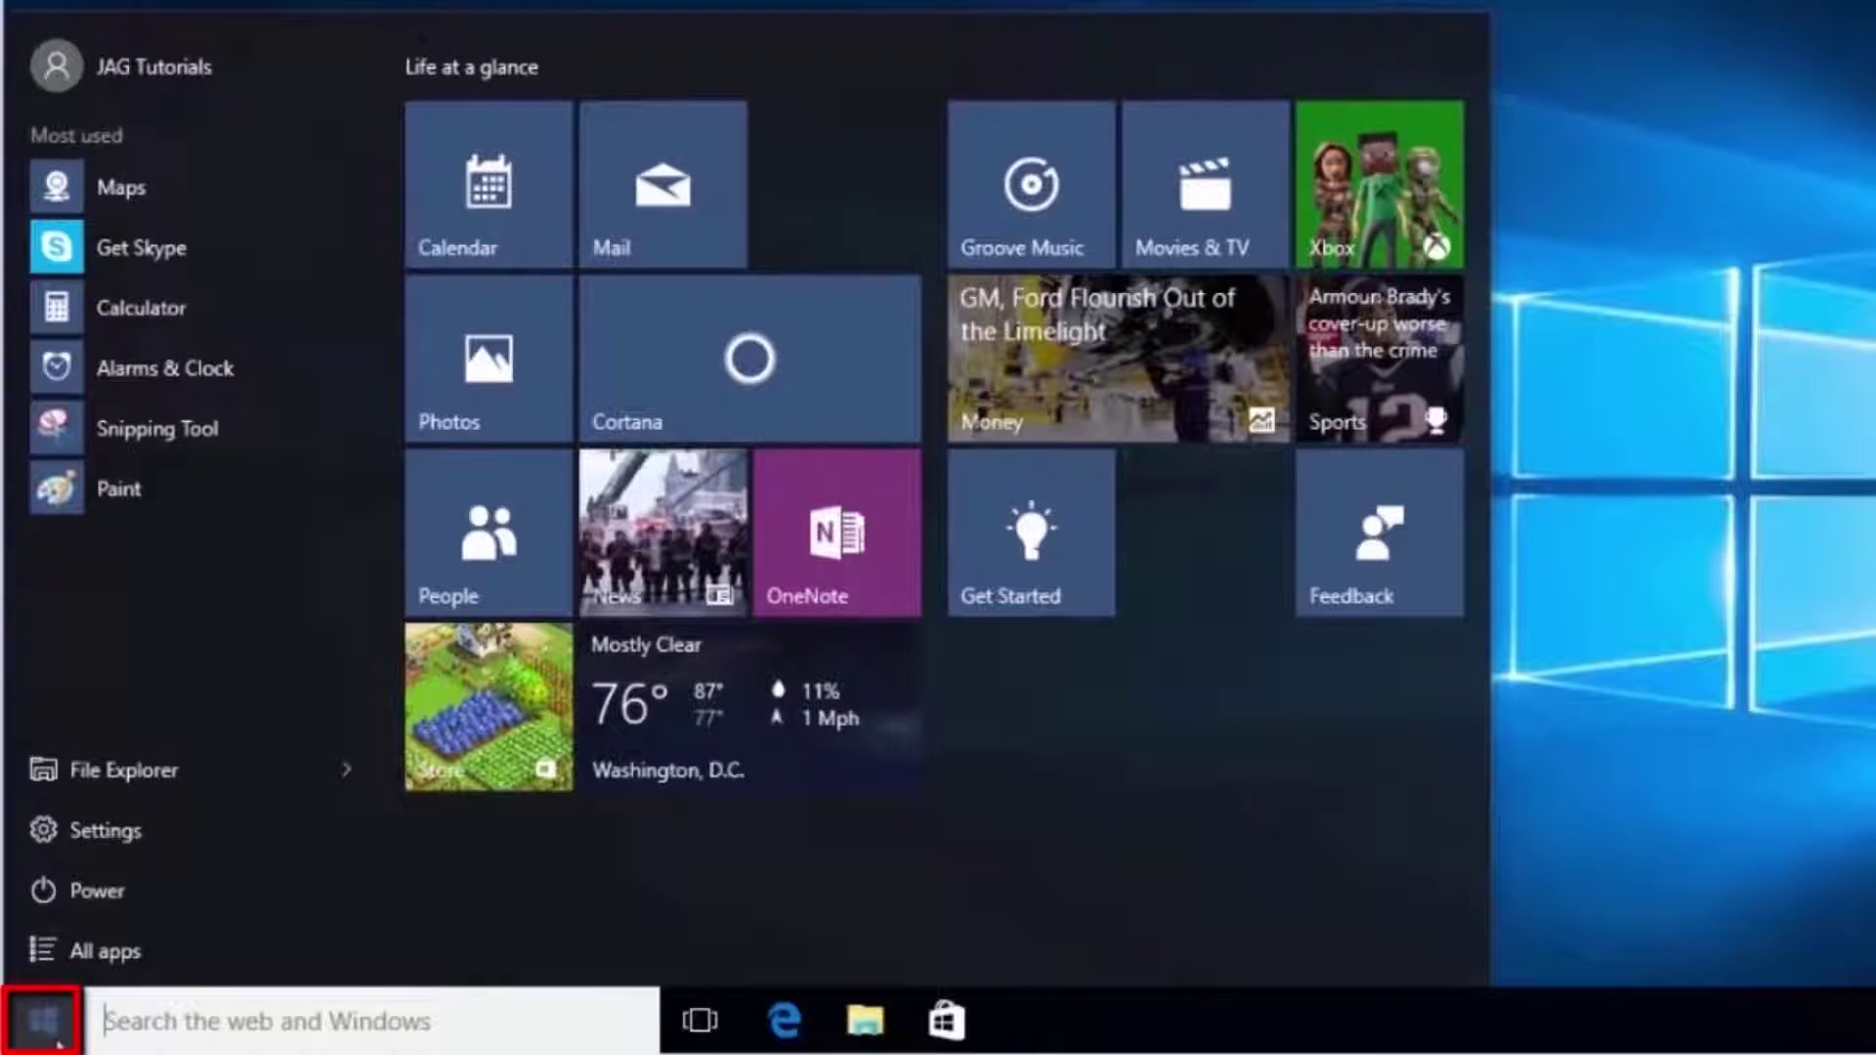
right_click(61, 1040)
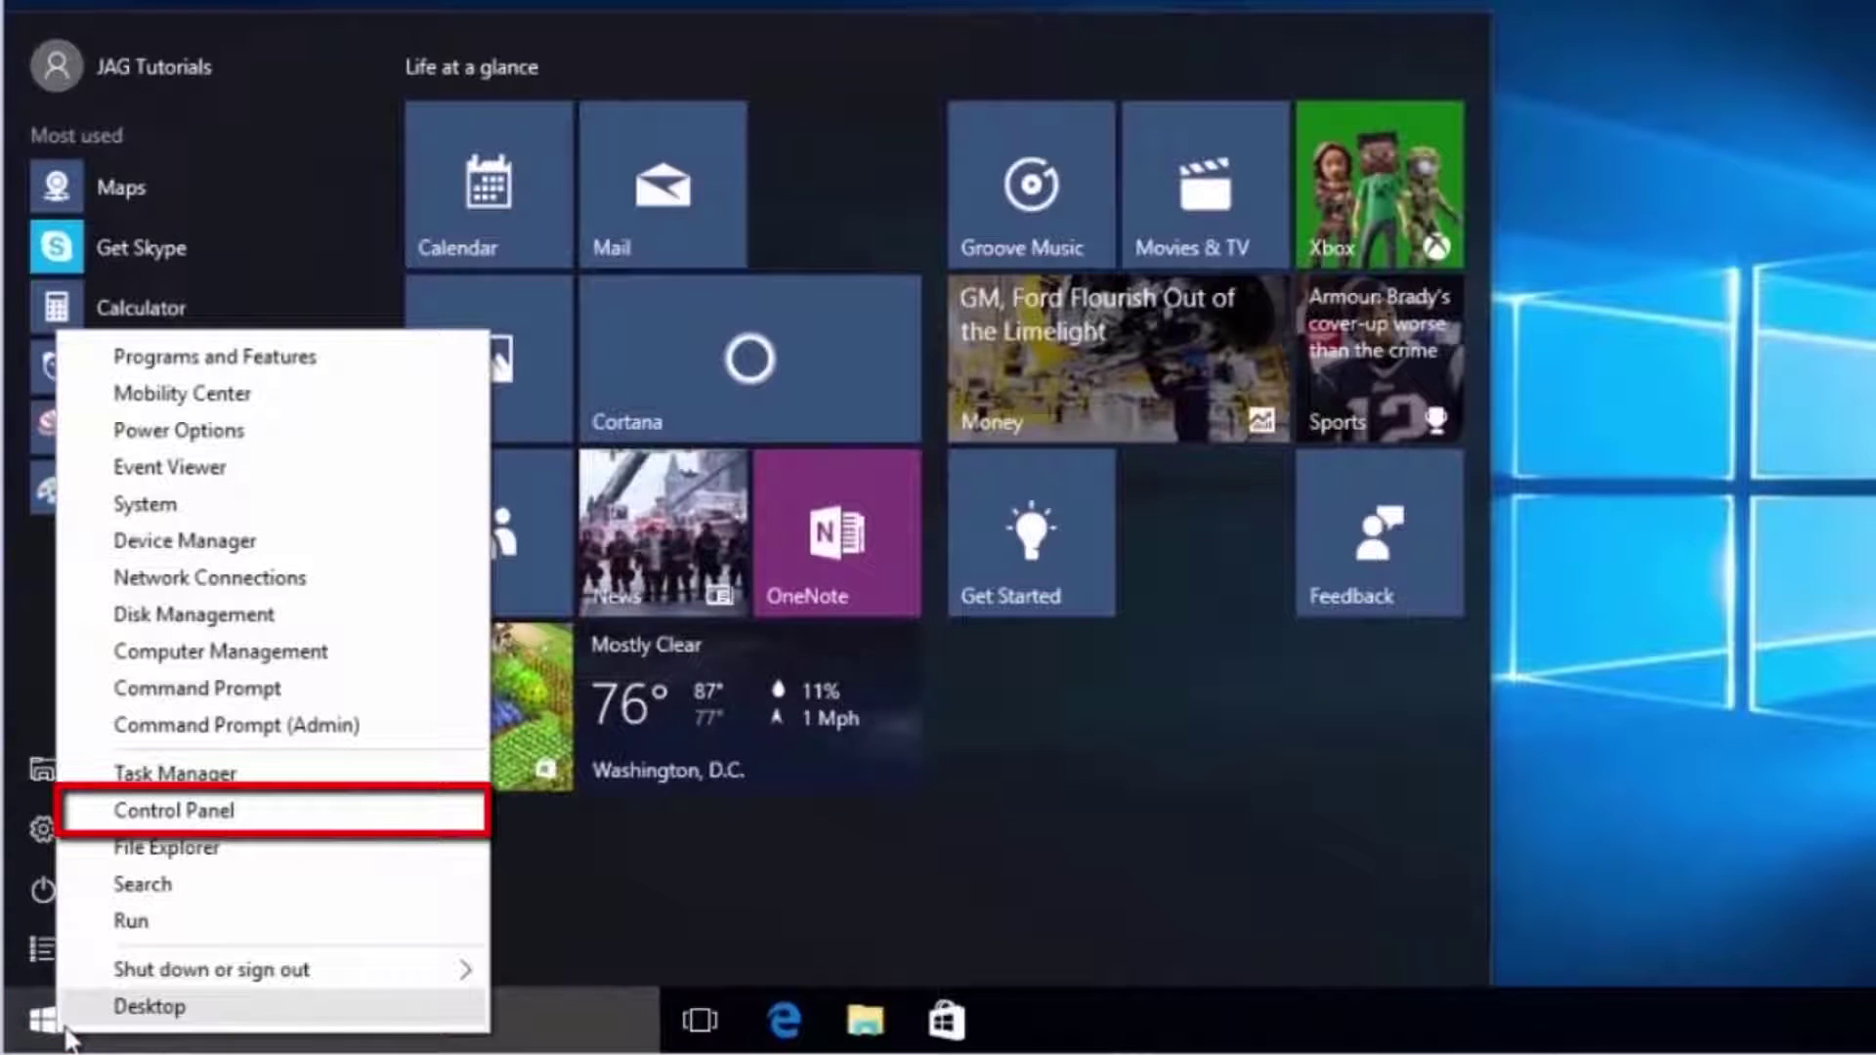
click(251, 821)
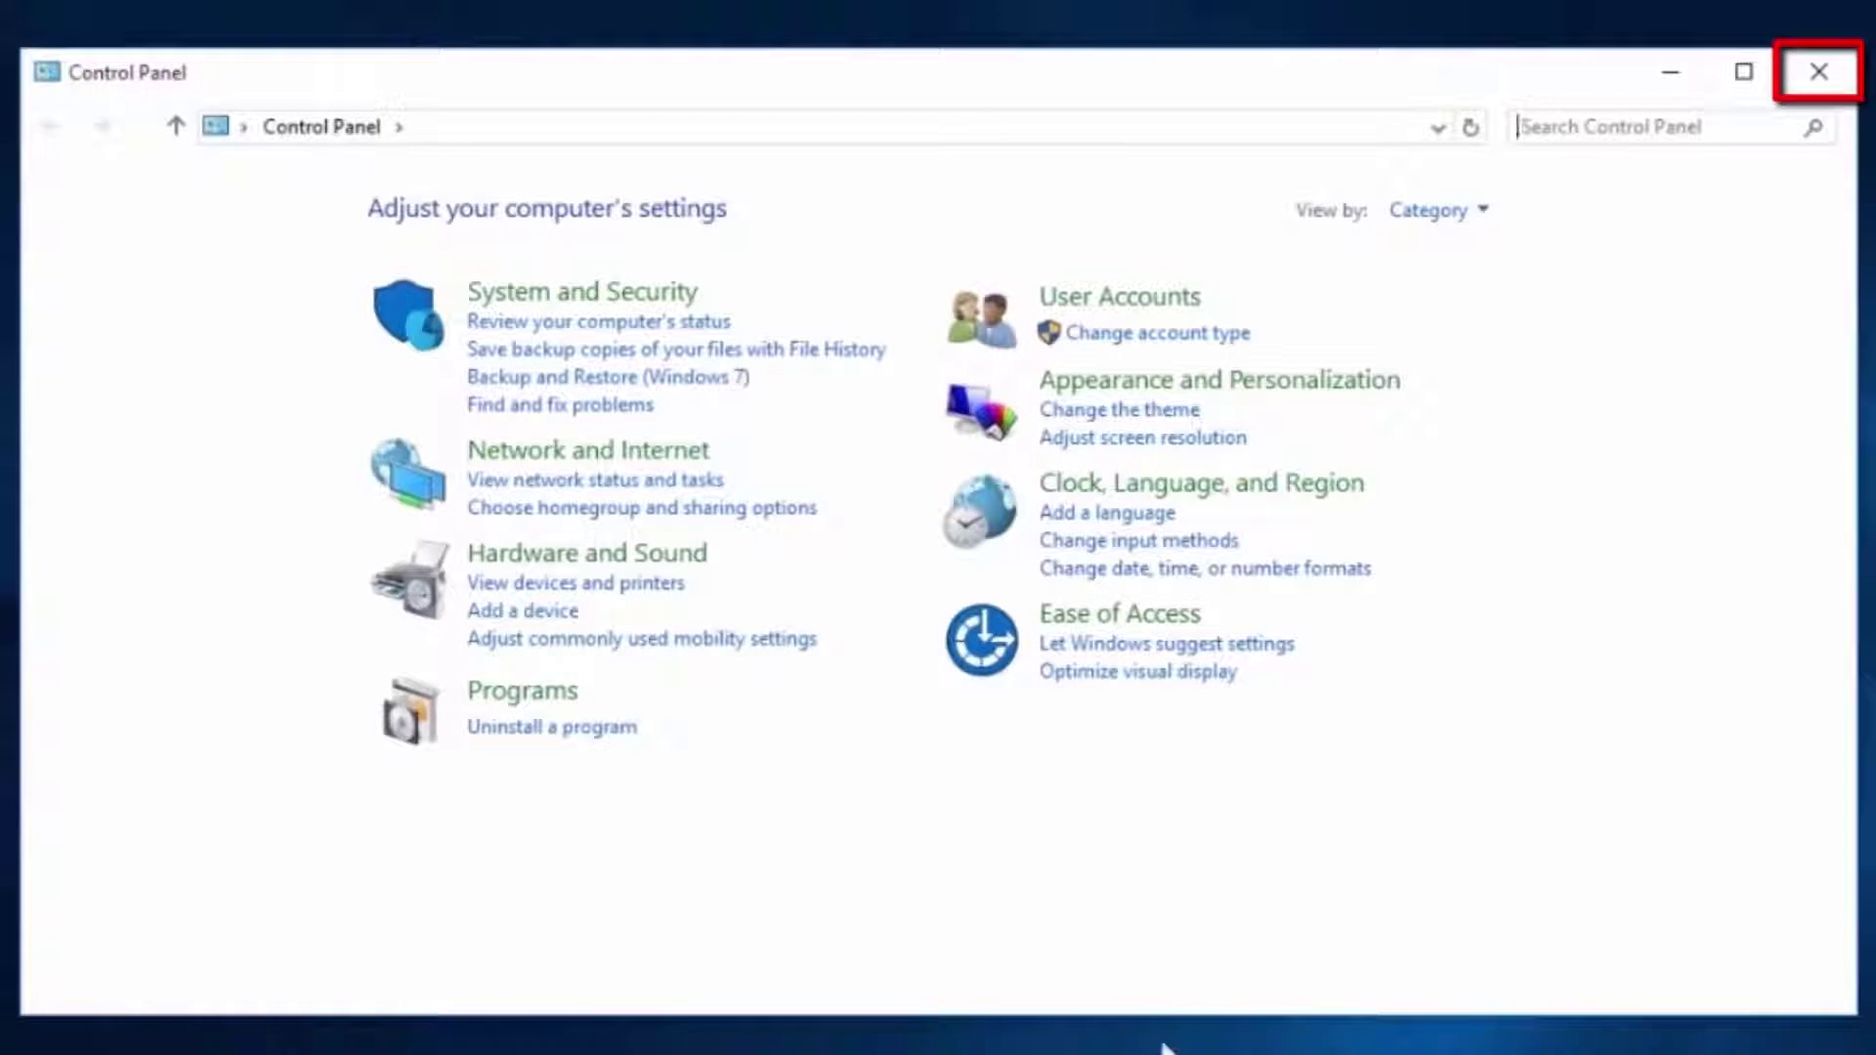
click(1833, 80)
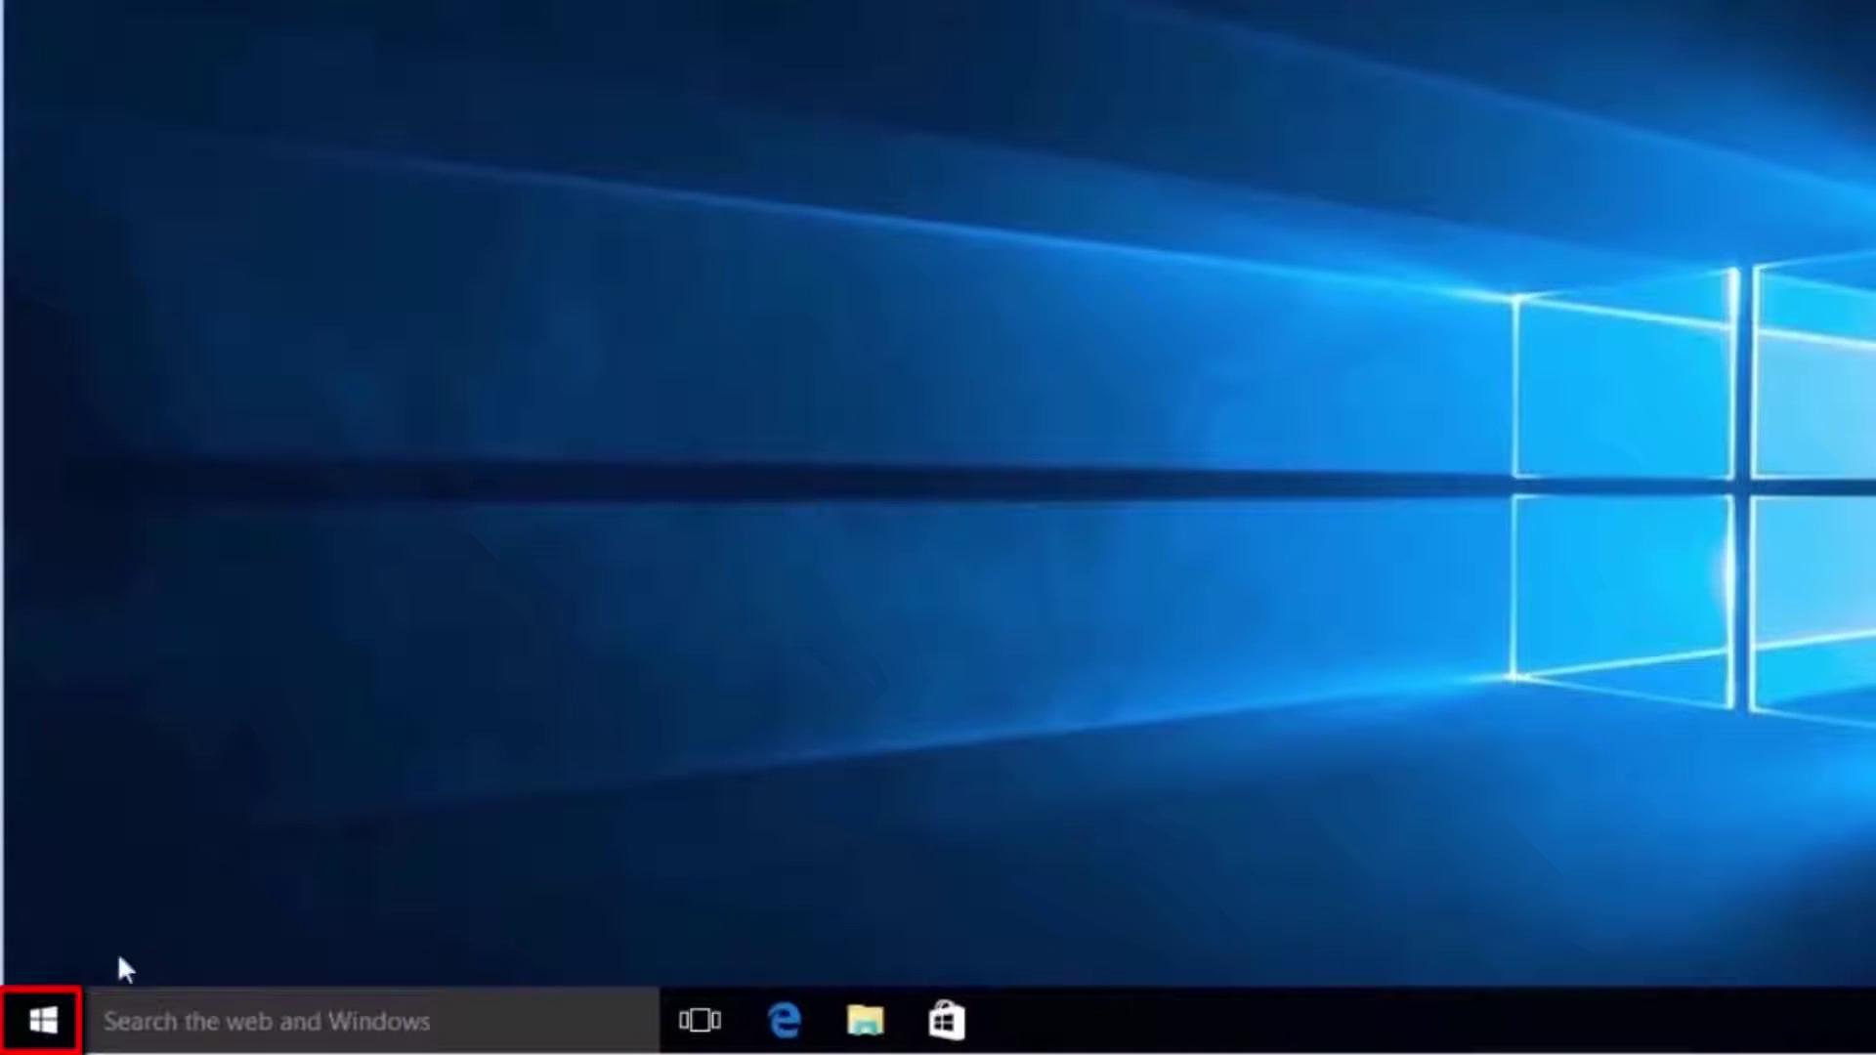
Open Settings and Control Panel together to compare their categories, and close both windows
click(65, 1017)
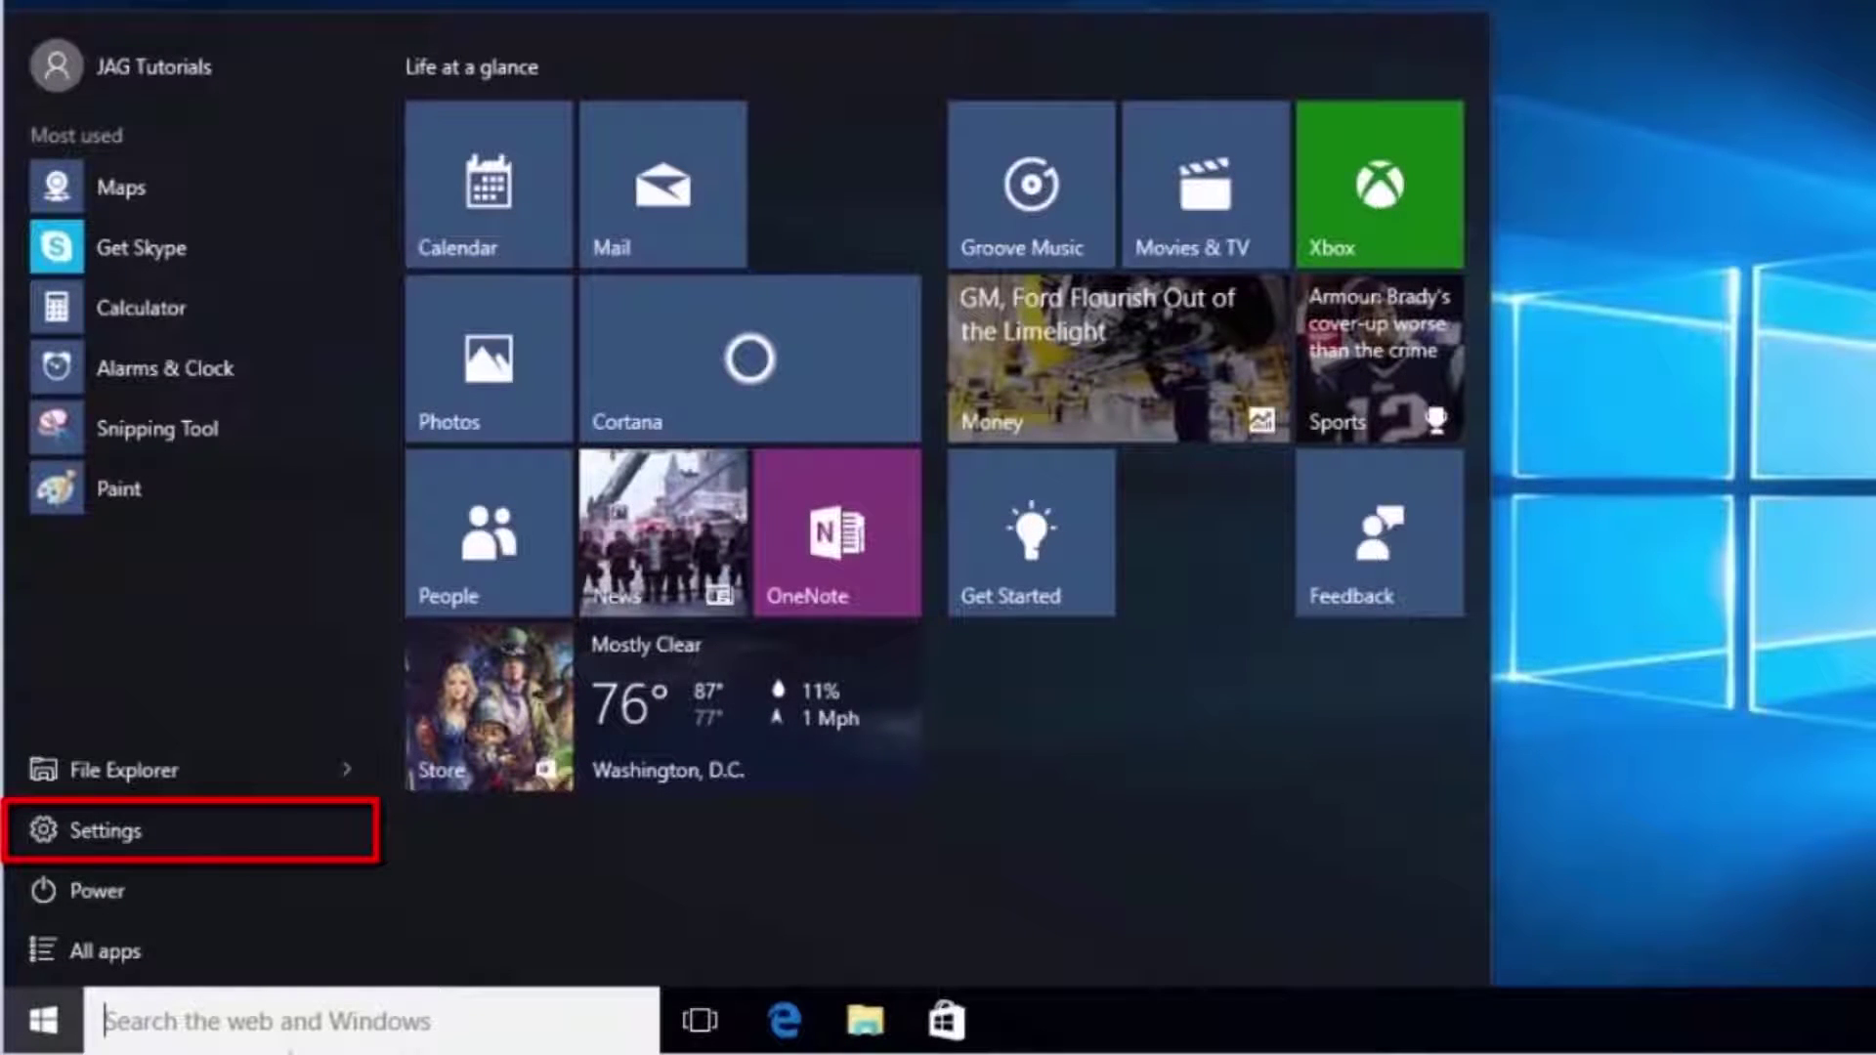
click(277, 844)
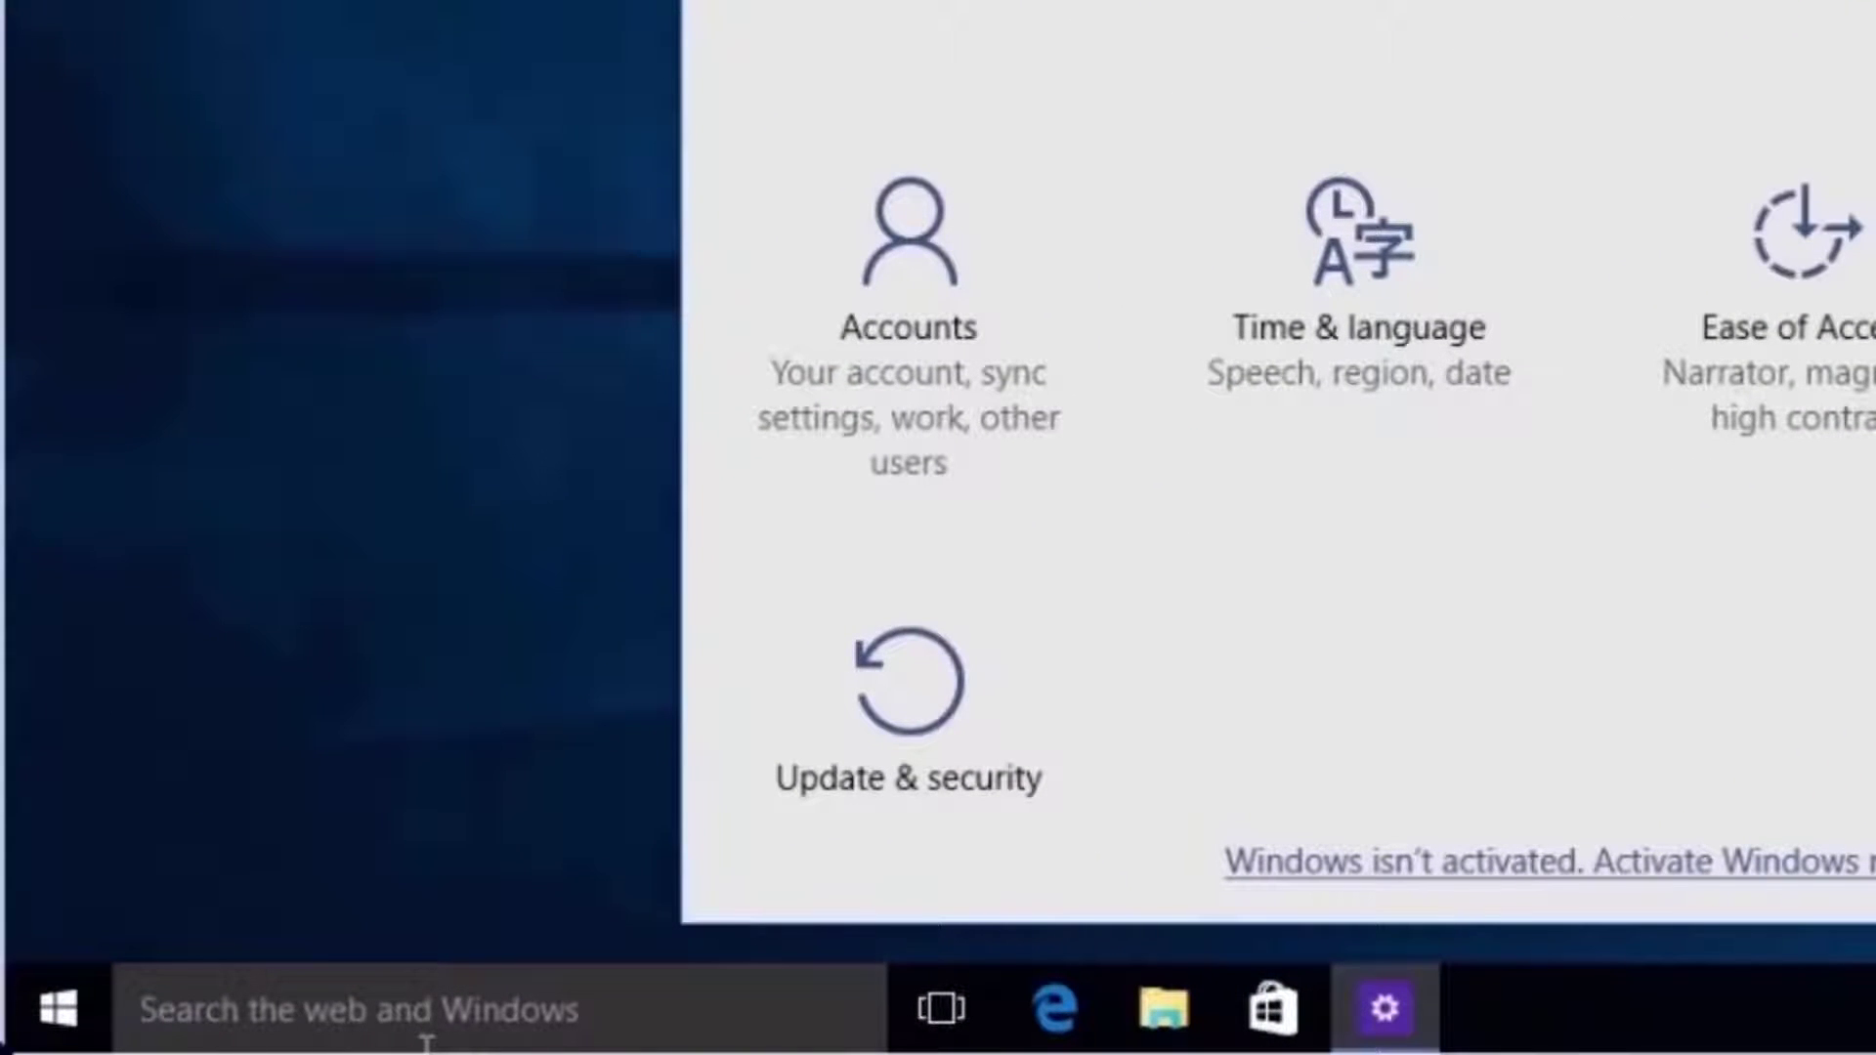
right_click(37, 989)
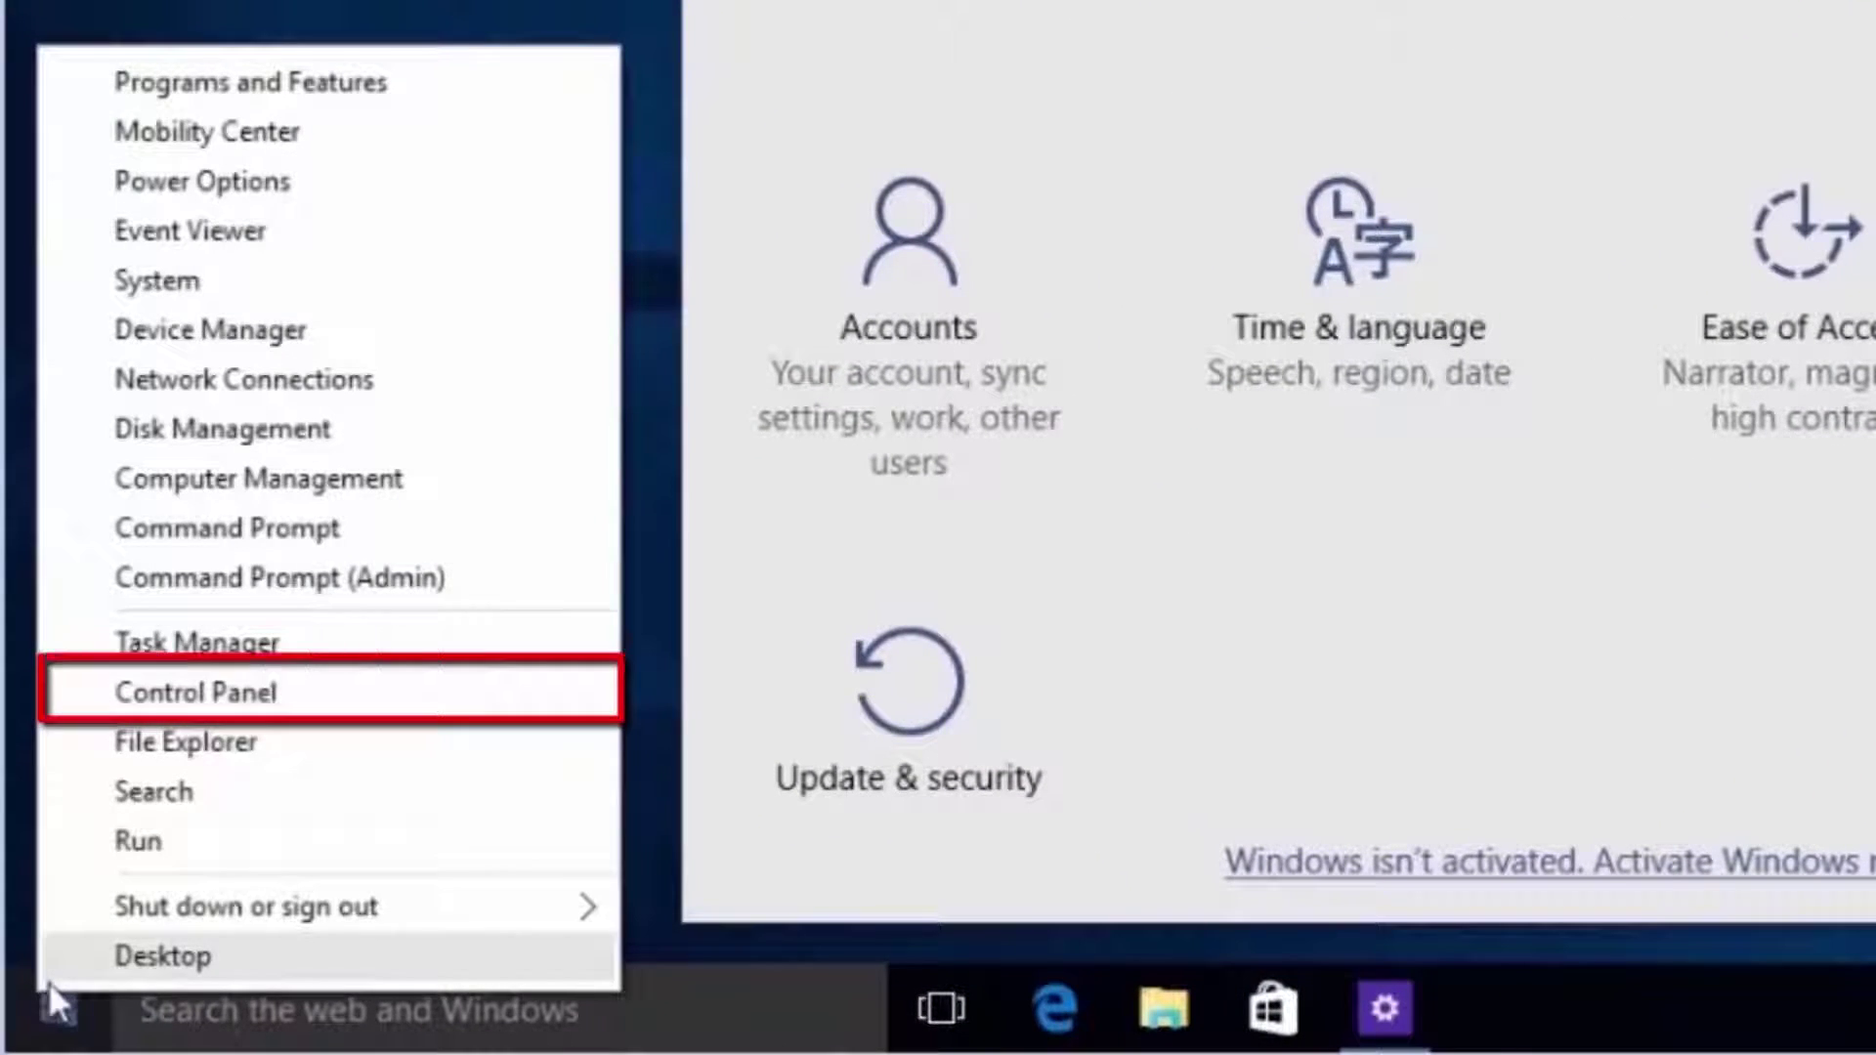
click(358, 704)
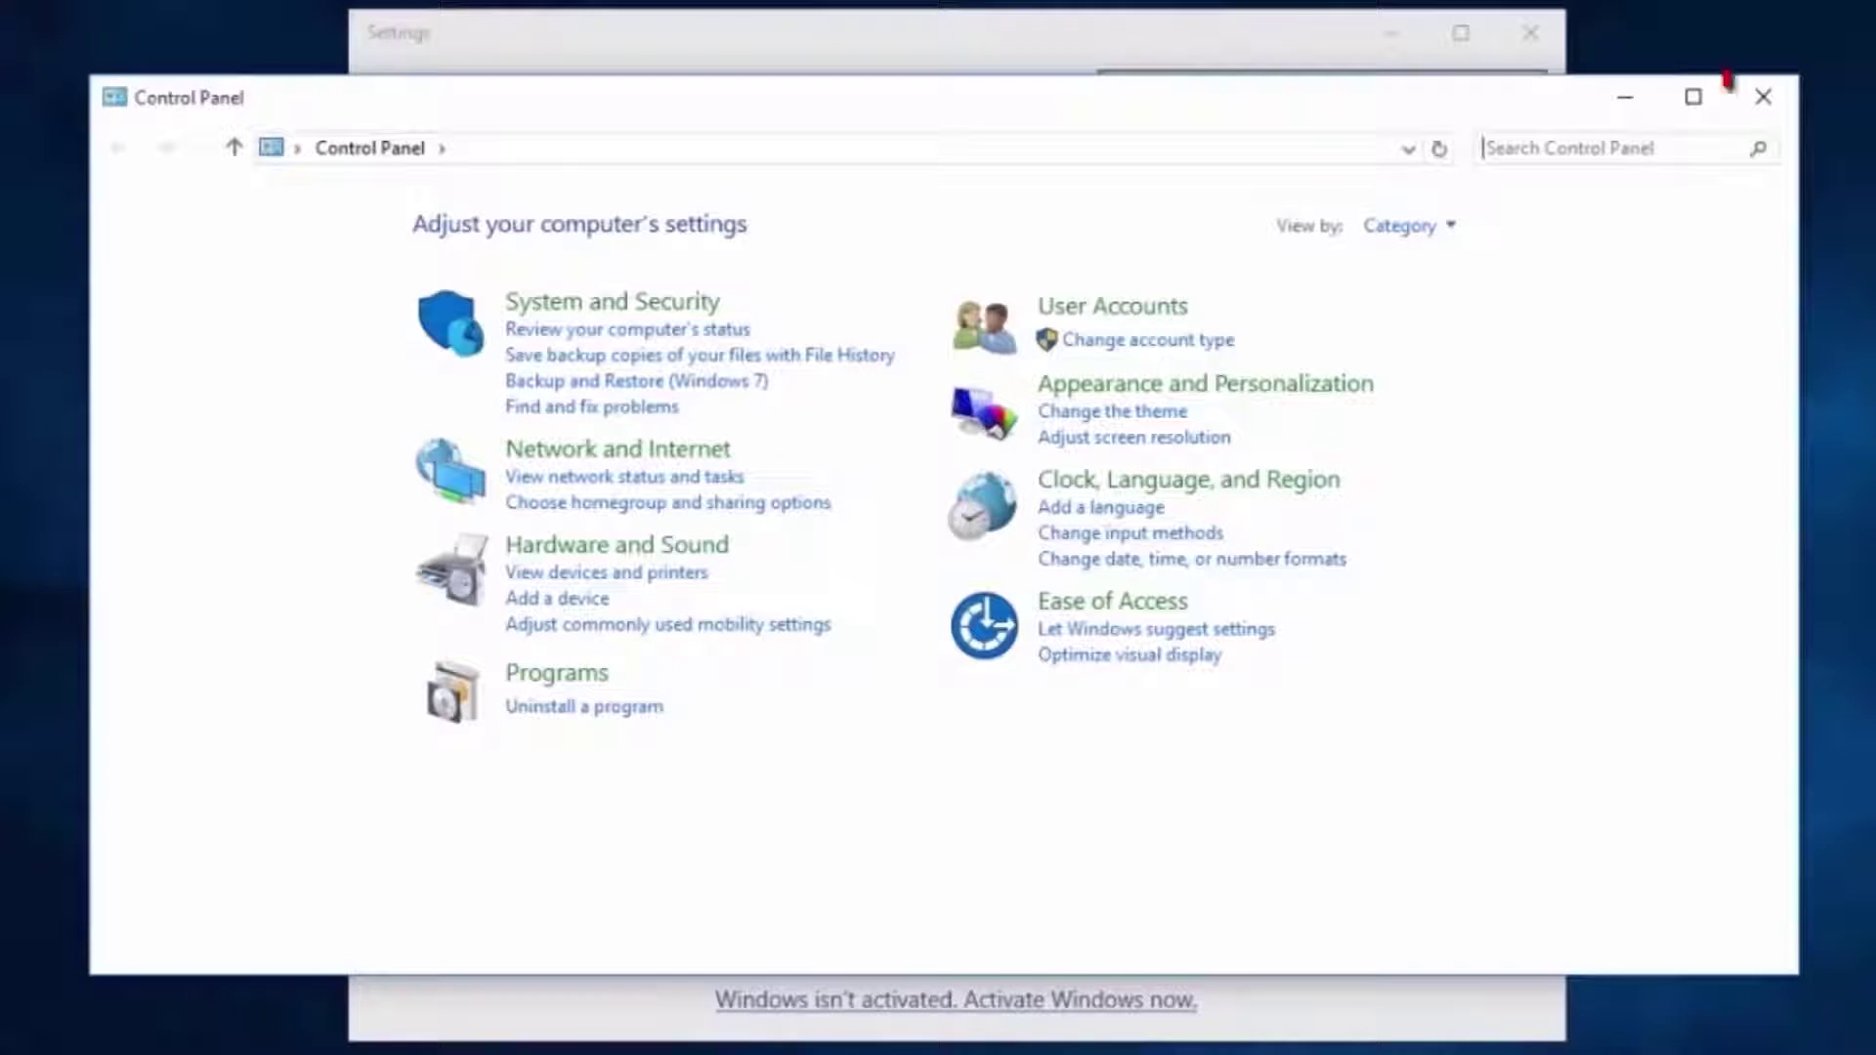
click(1783, 95)
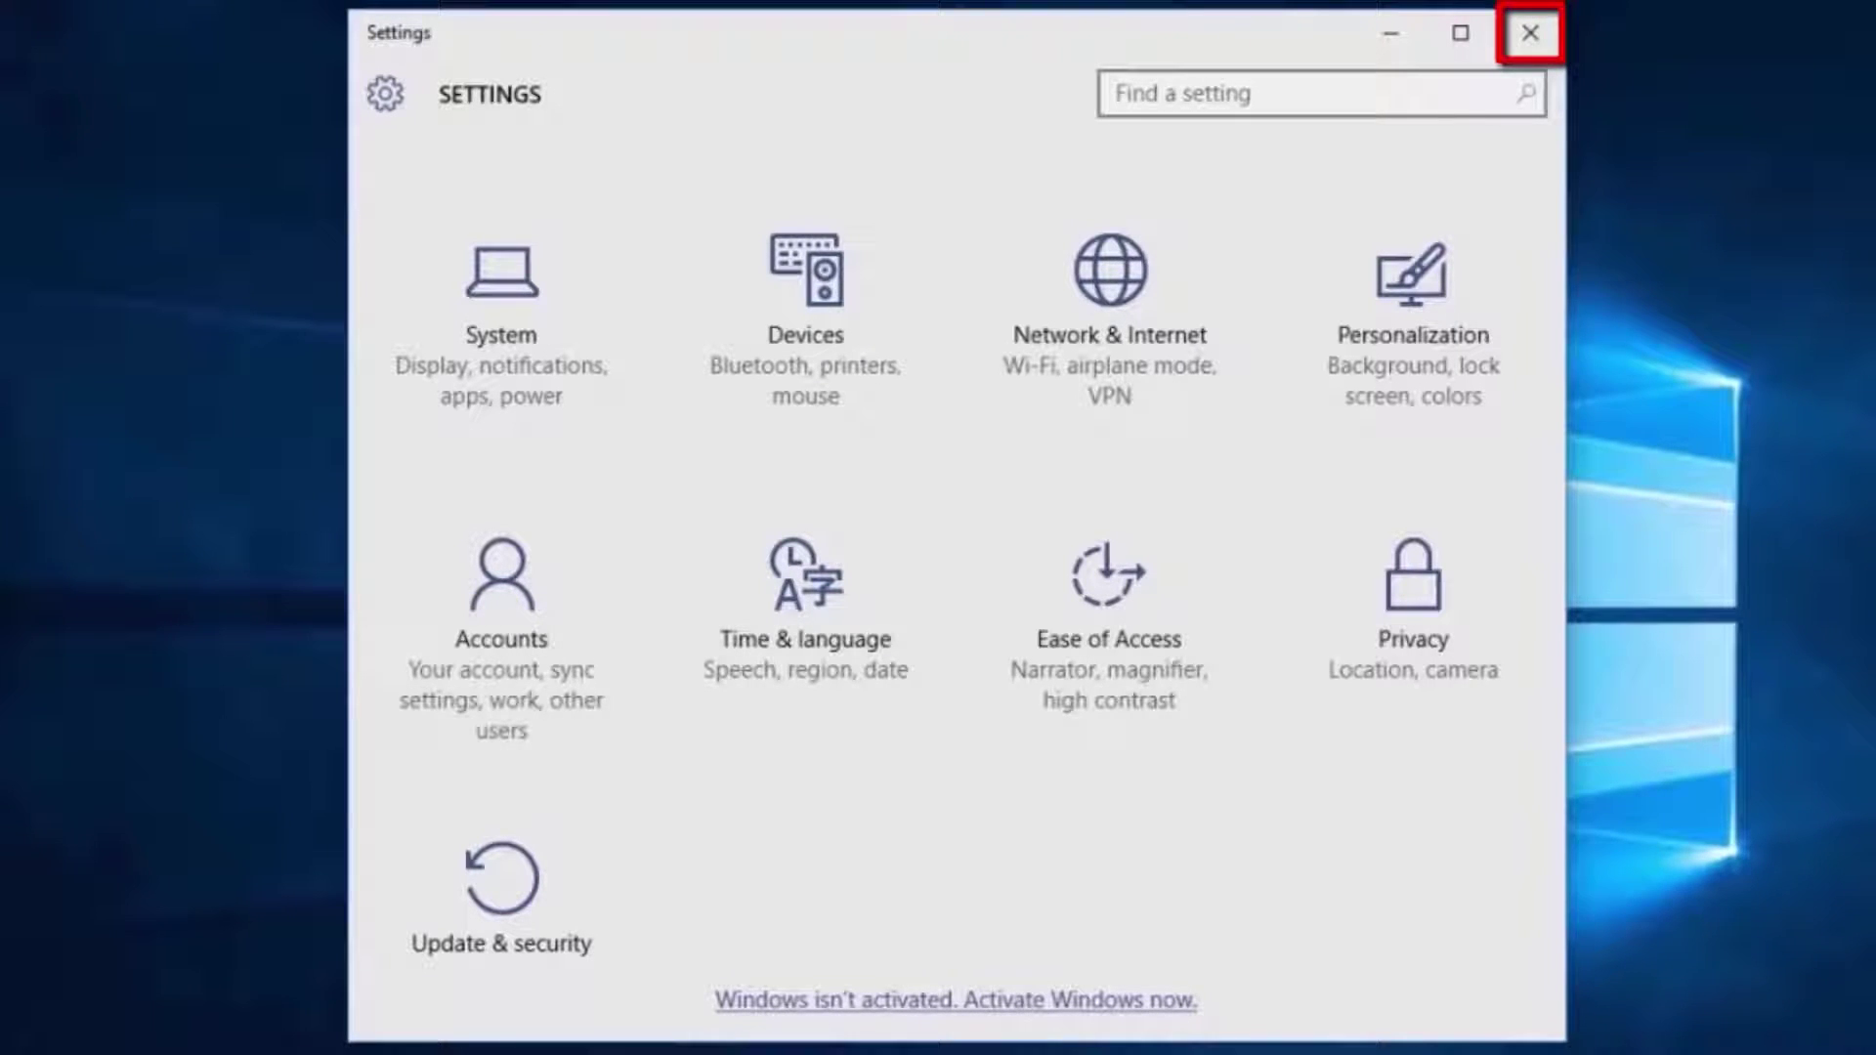
click(1531, 33)
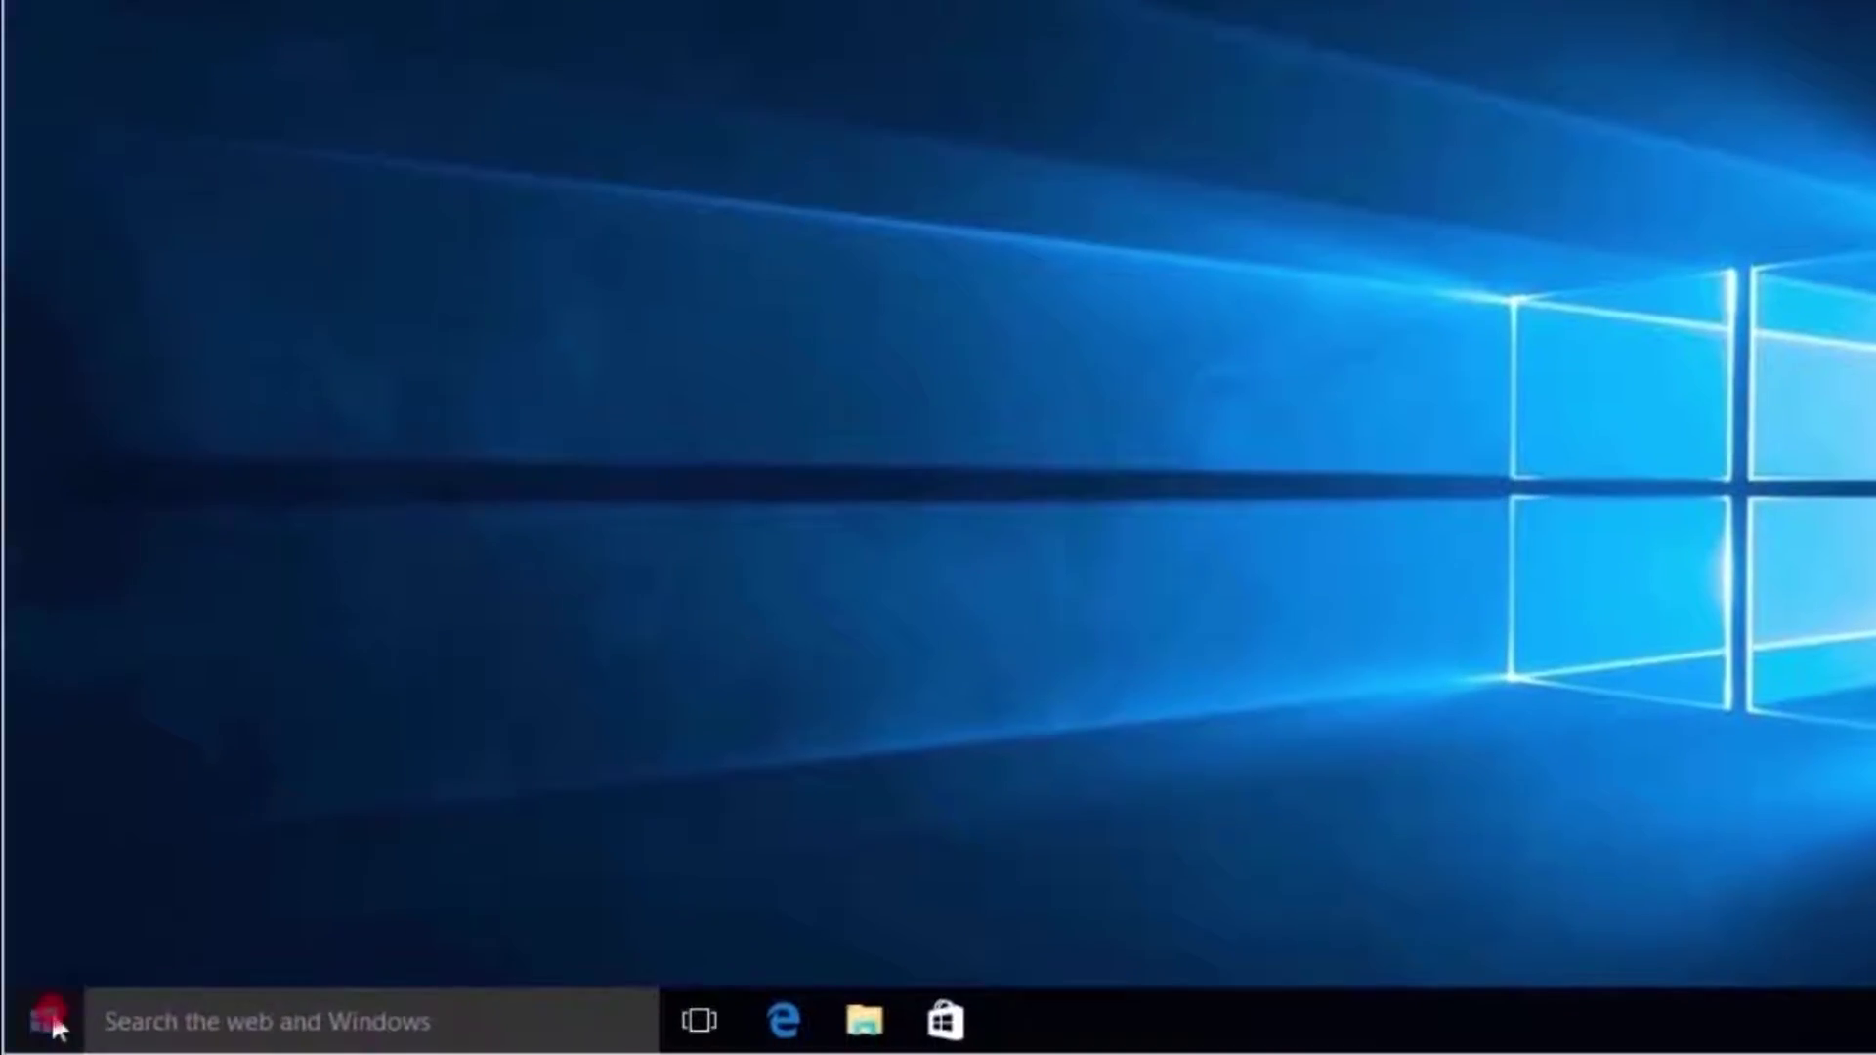
Show the Power choices in Start for shutting down or restarting, and dismiss them without choosing one
click(10, 1048)
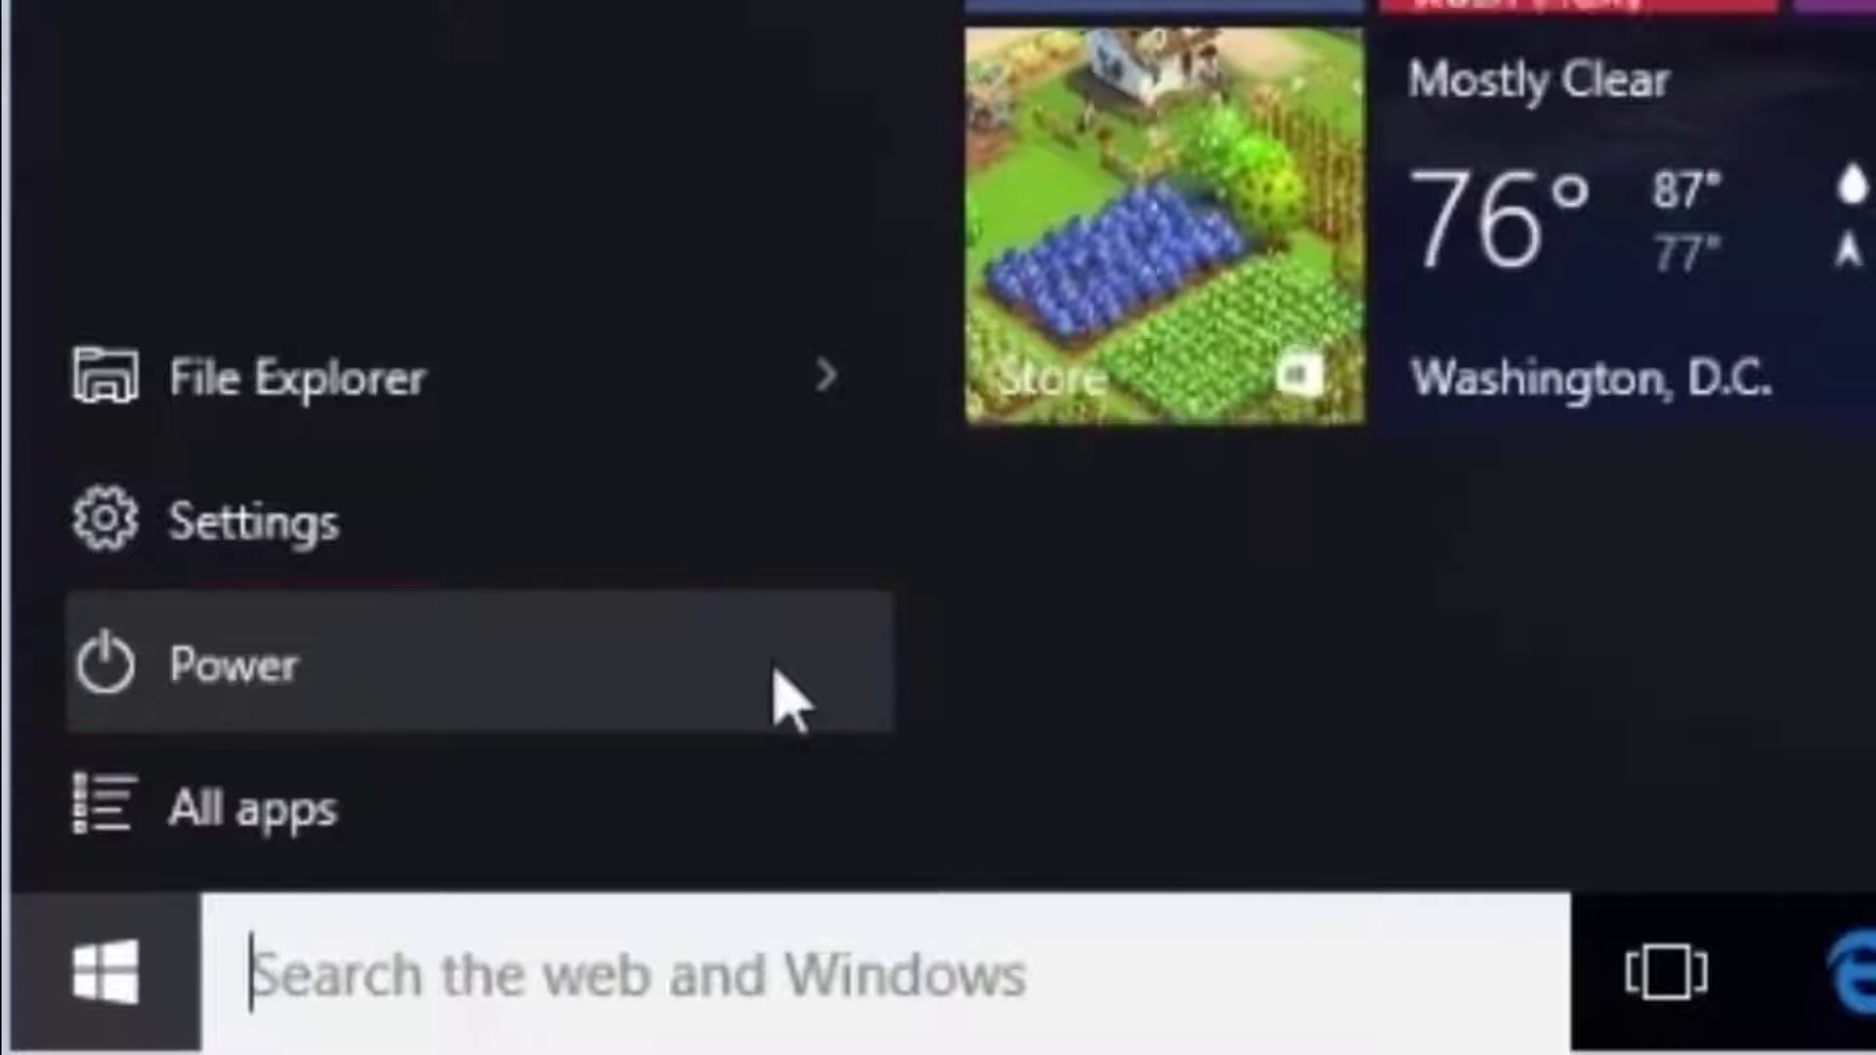
click(779, 684)
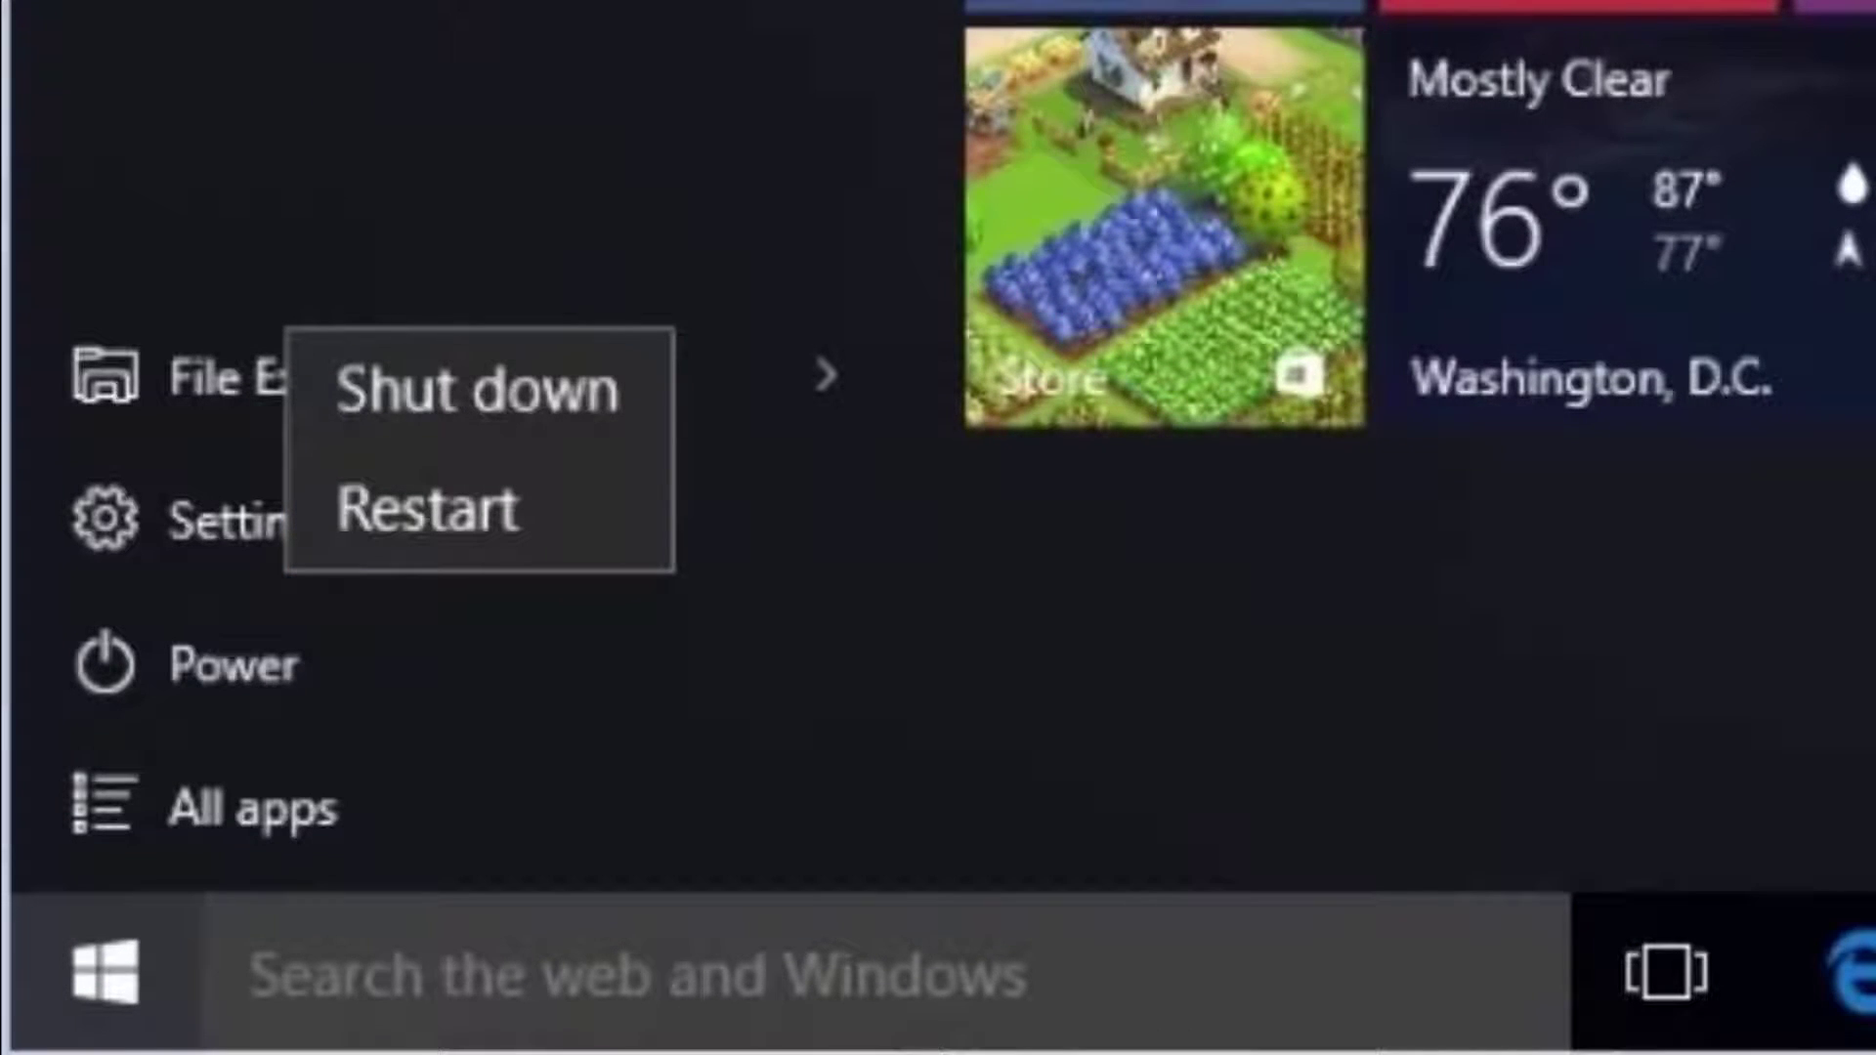
click(843, 756)
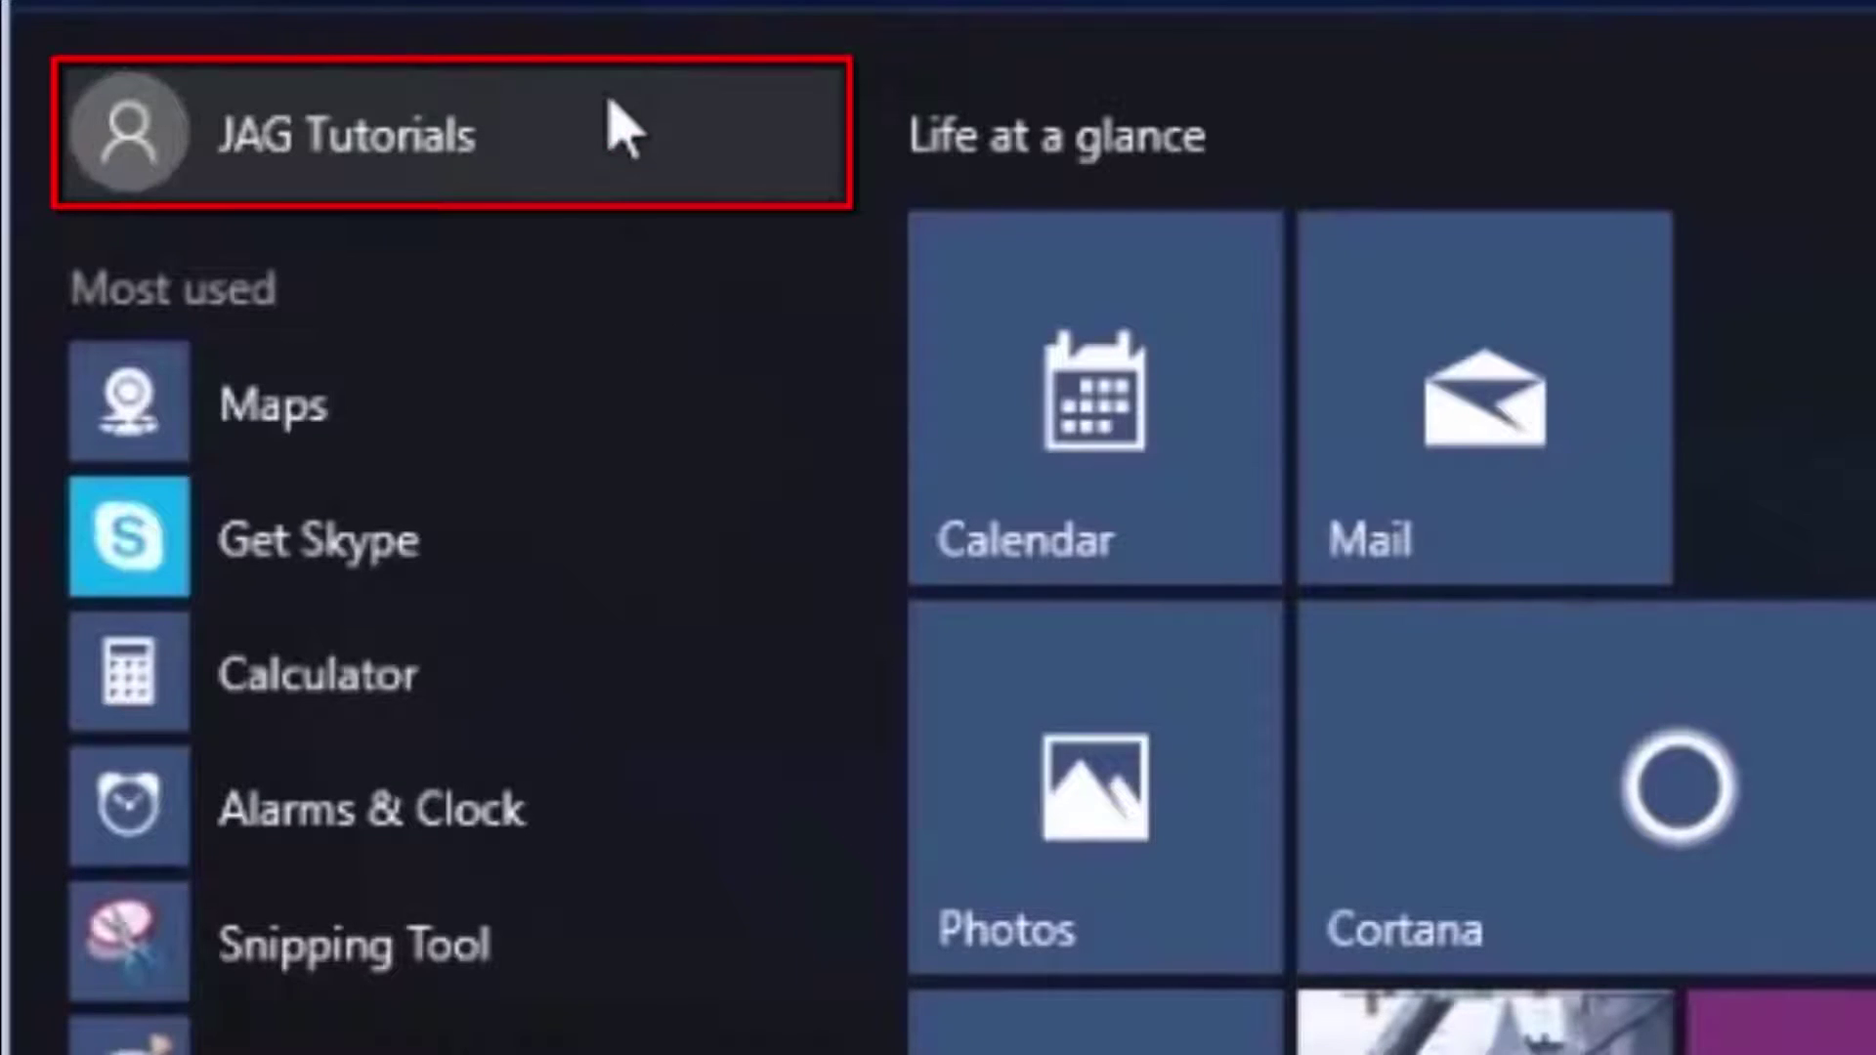
Open the account settings from the Start profile, view the Work access and Sync your settings pages, and close Settings
click(617, 124)
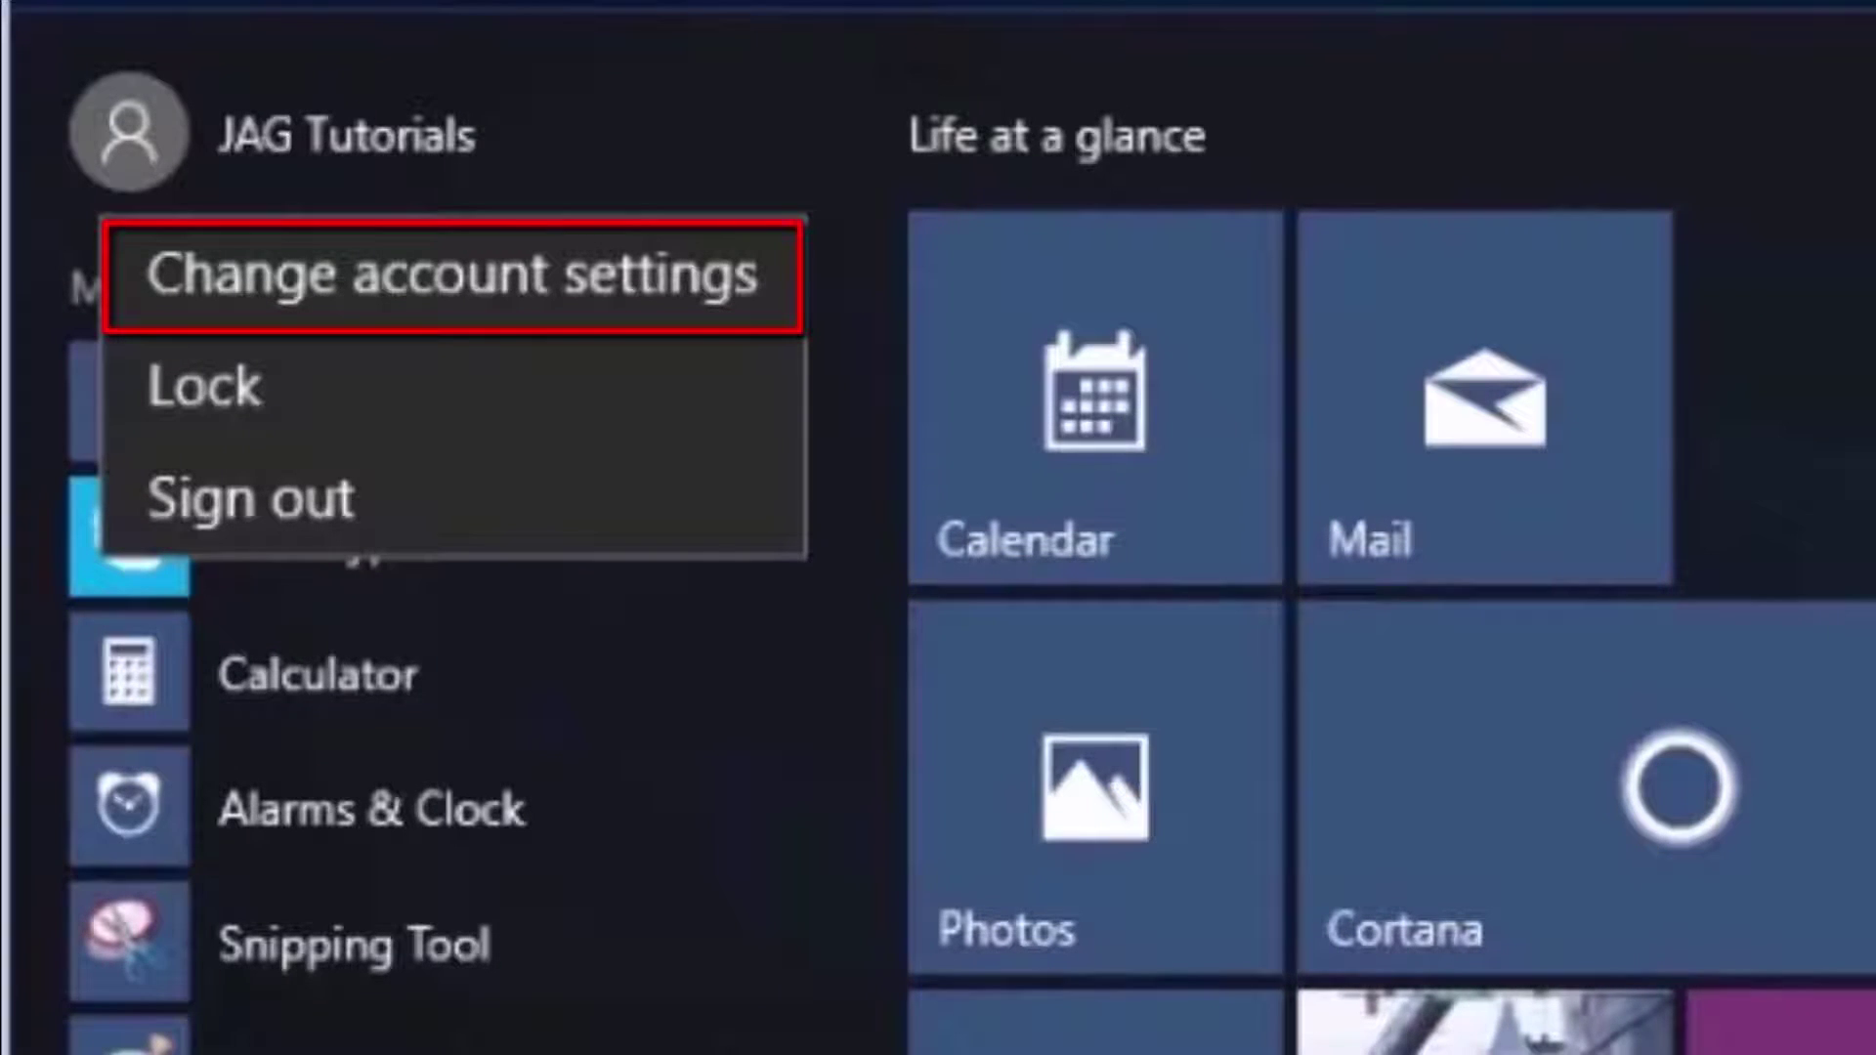
click(731, 291)
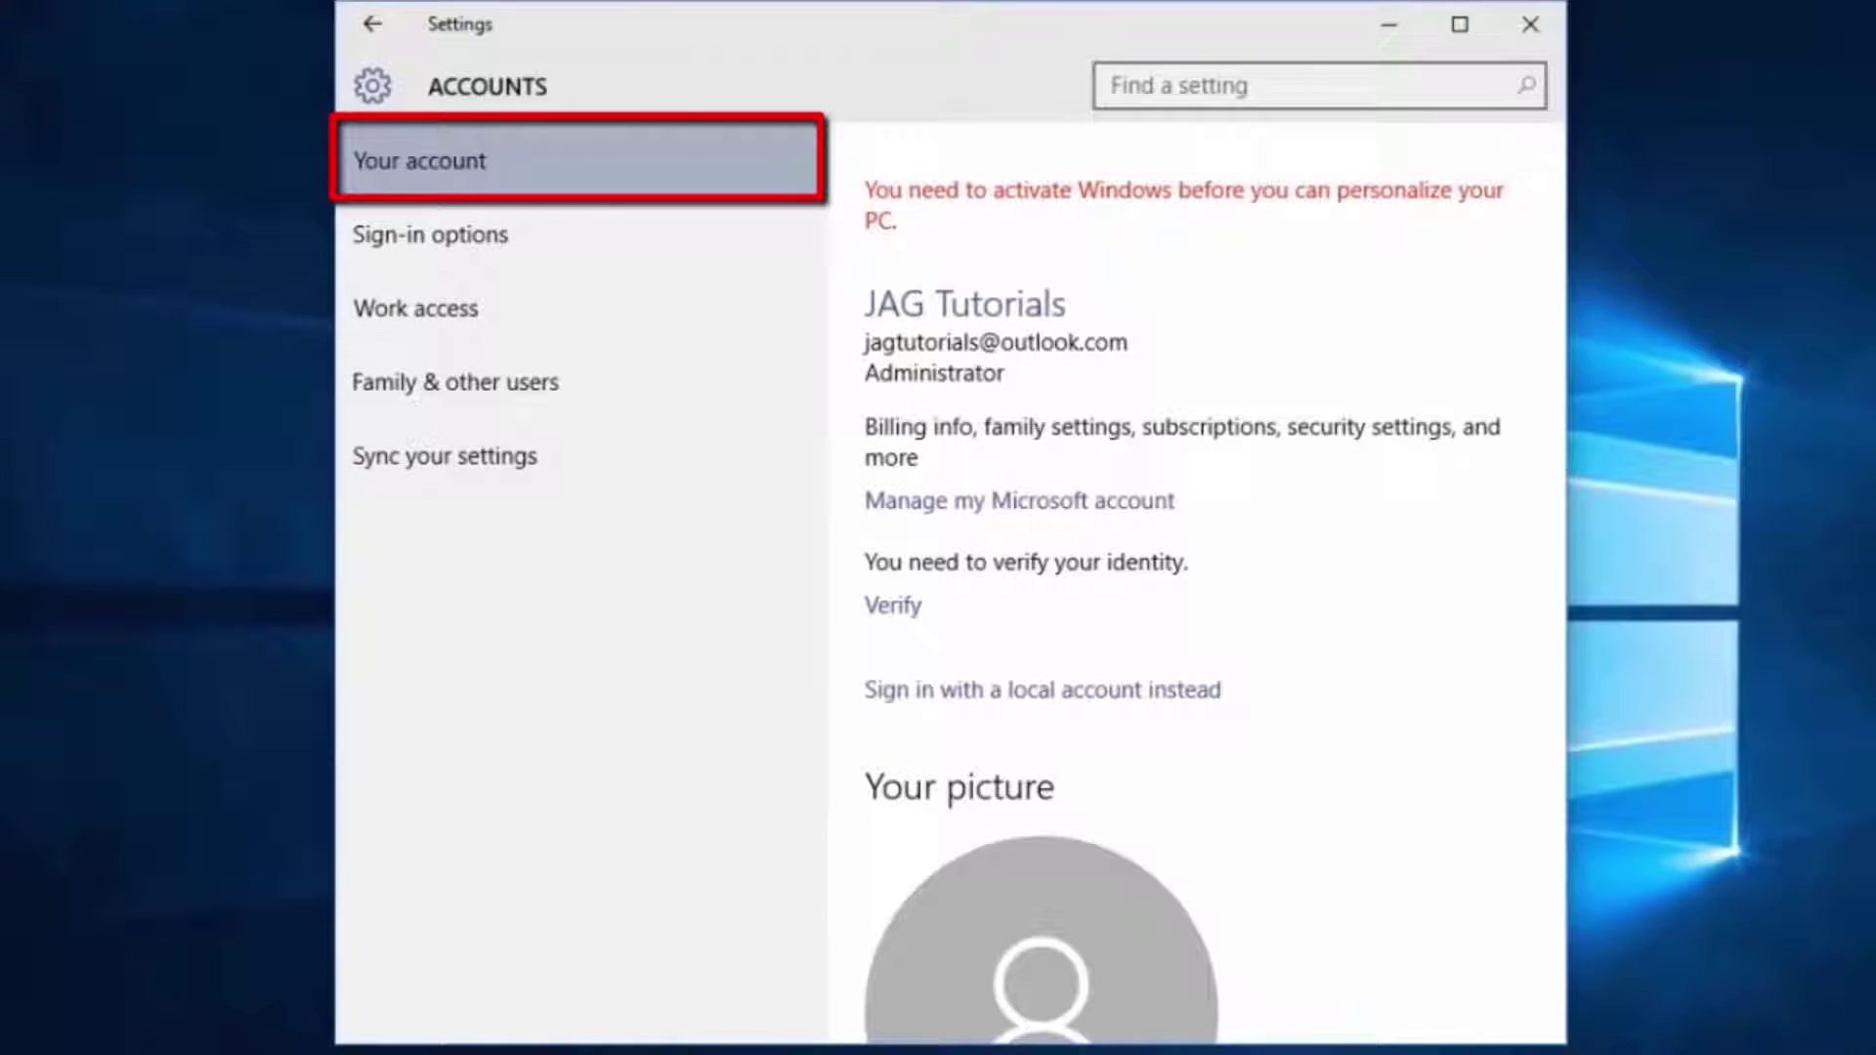
click(473, 311)
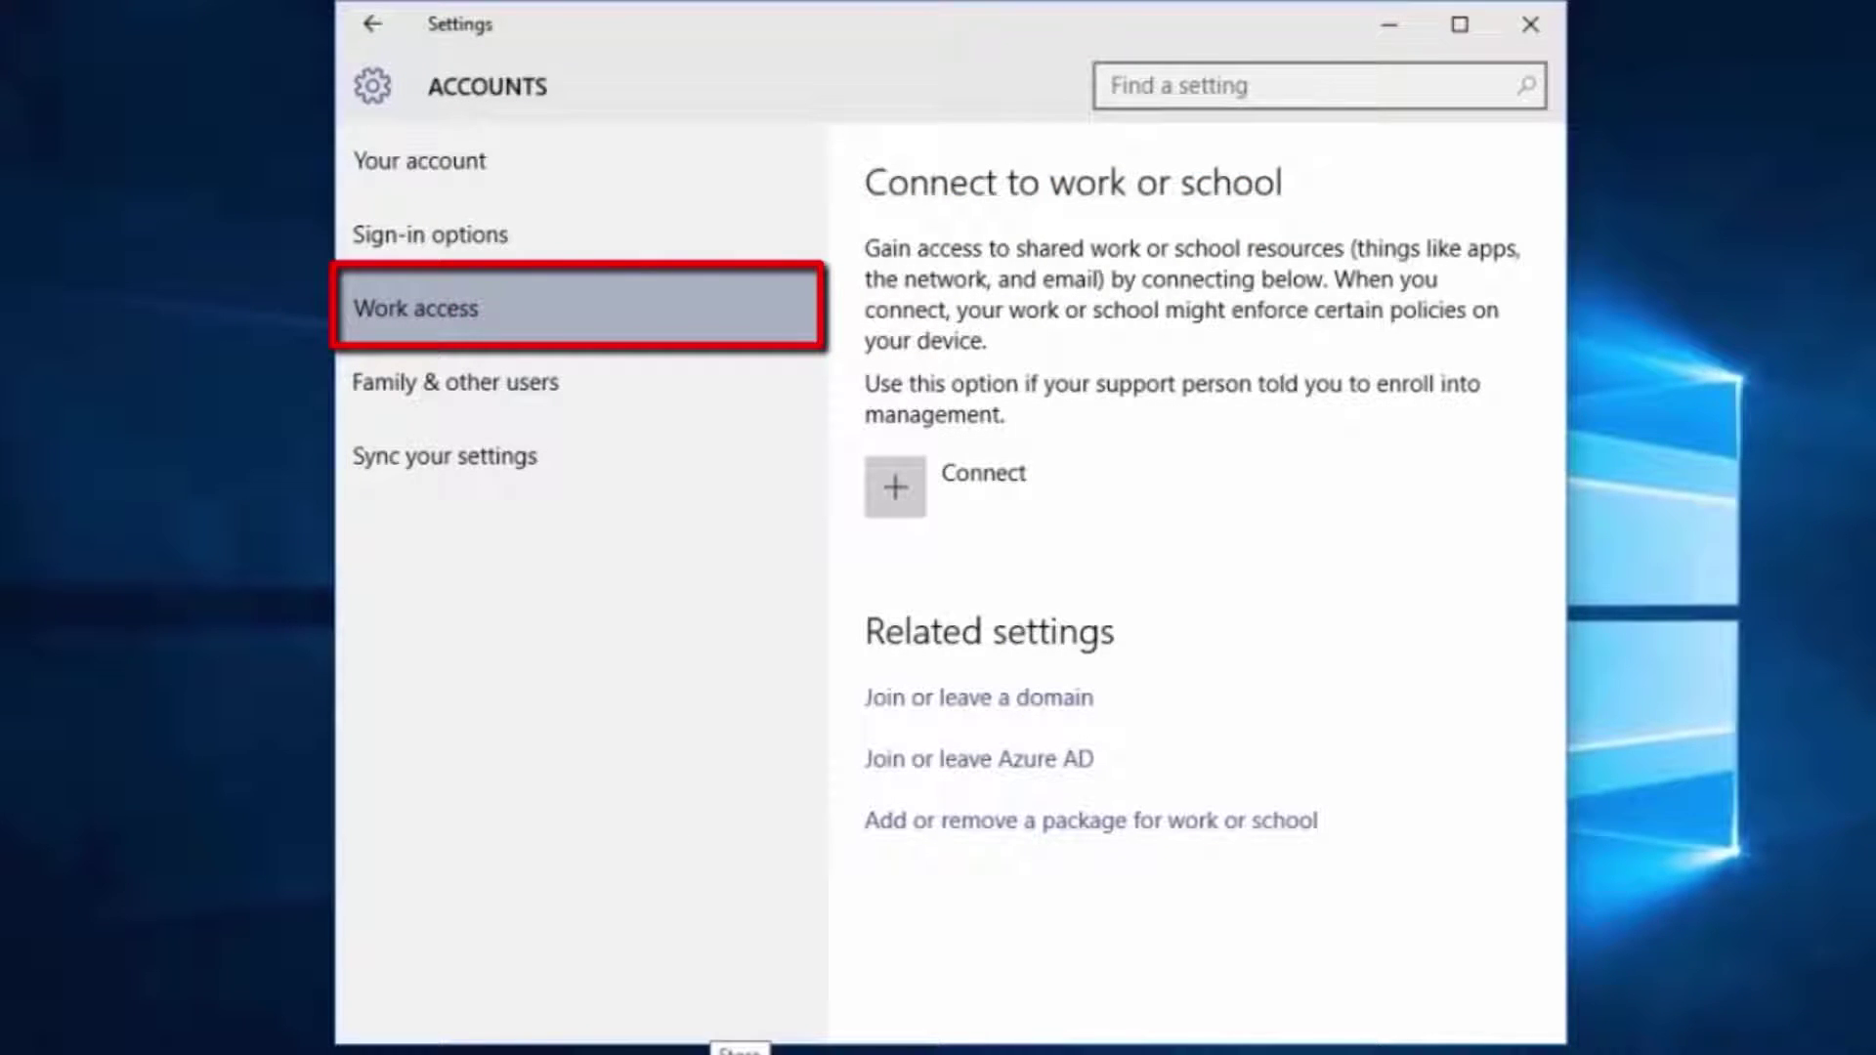
click(513, 457)
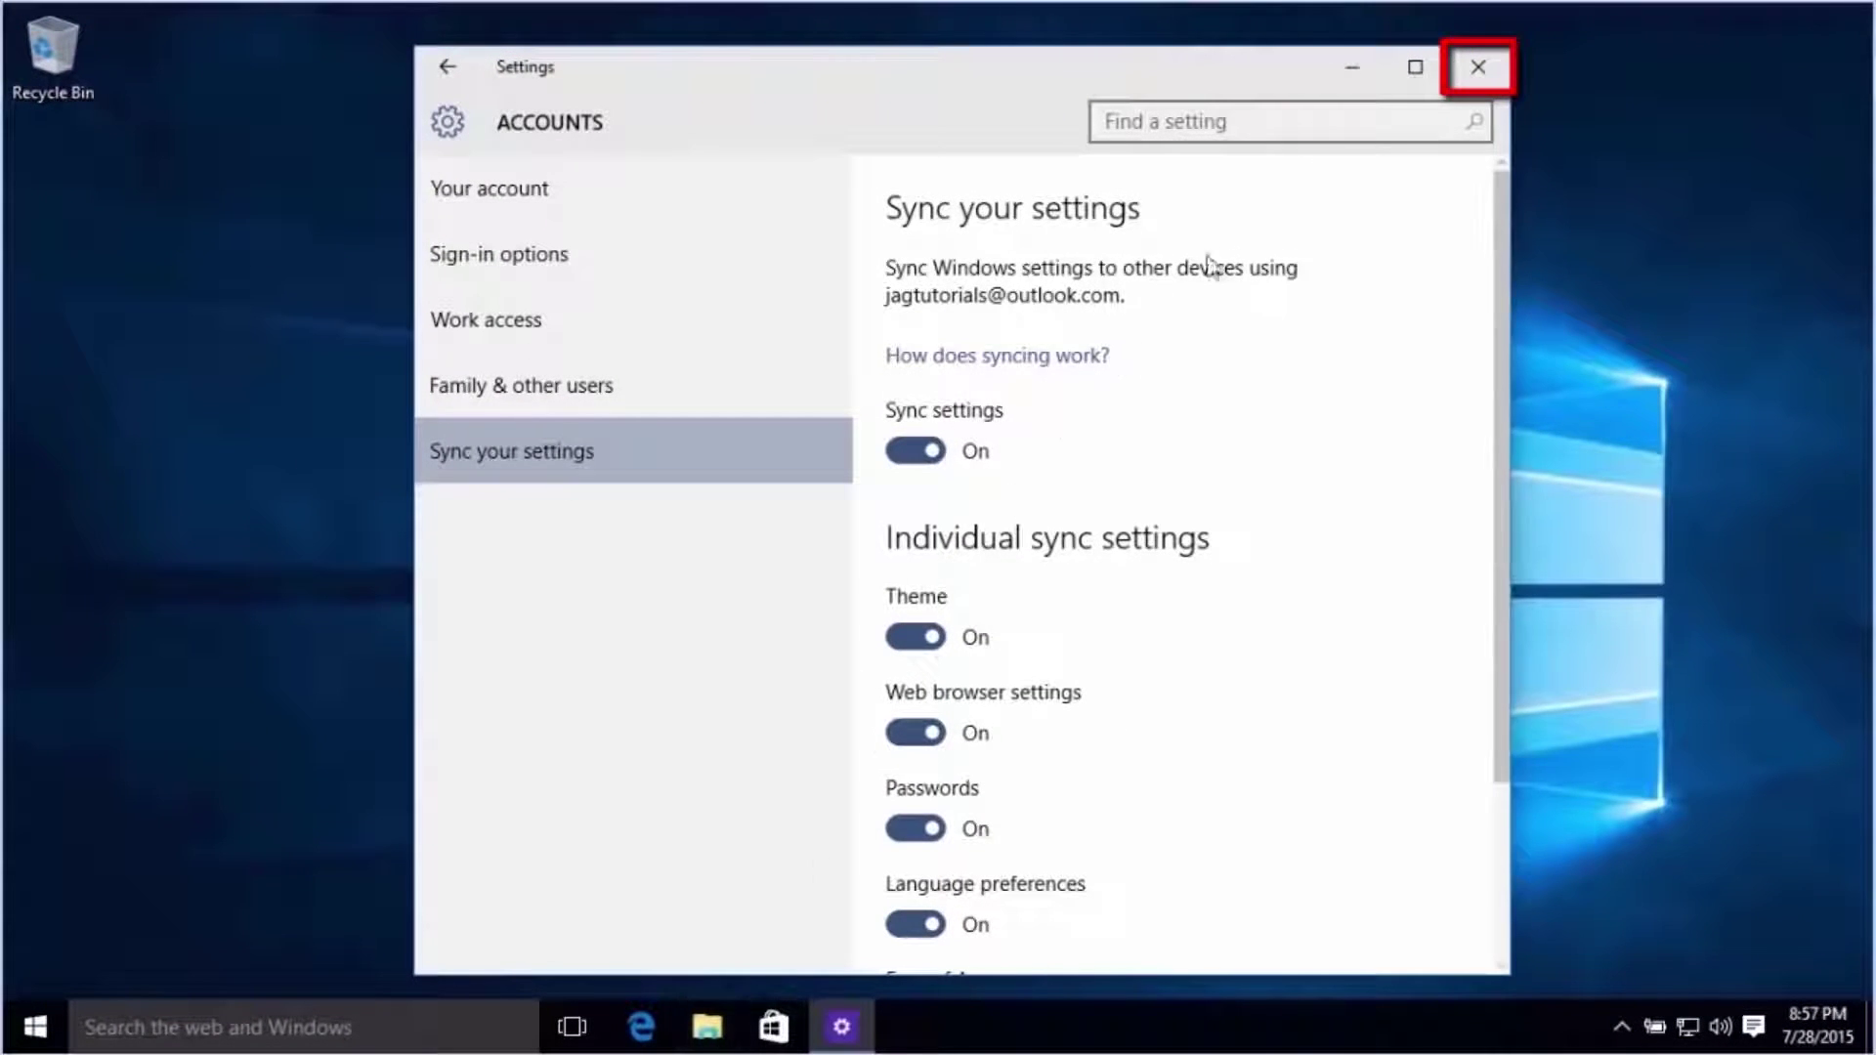
click(1475, 66)
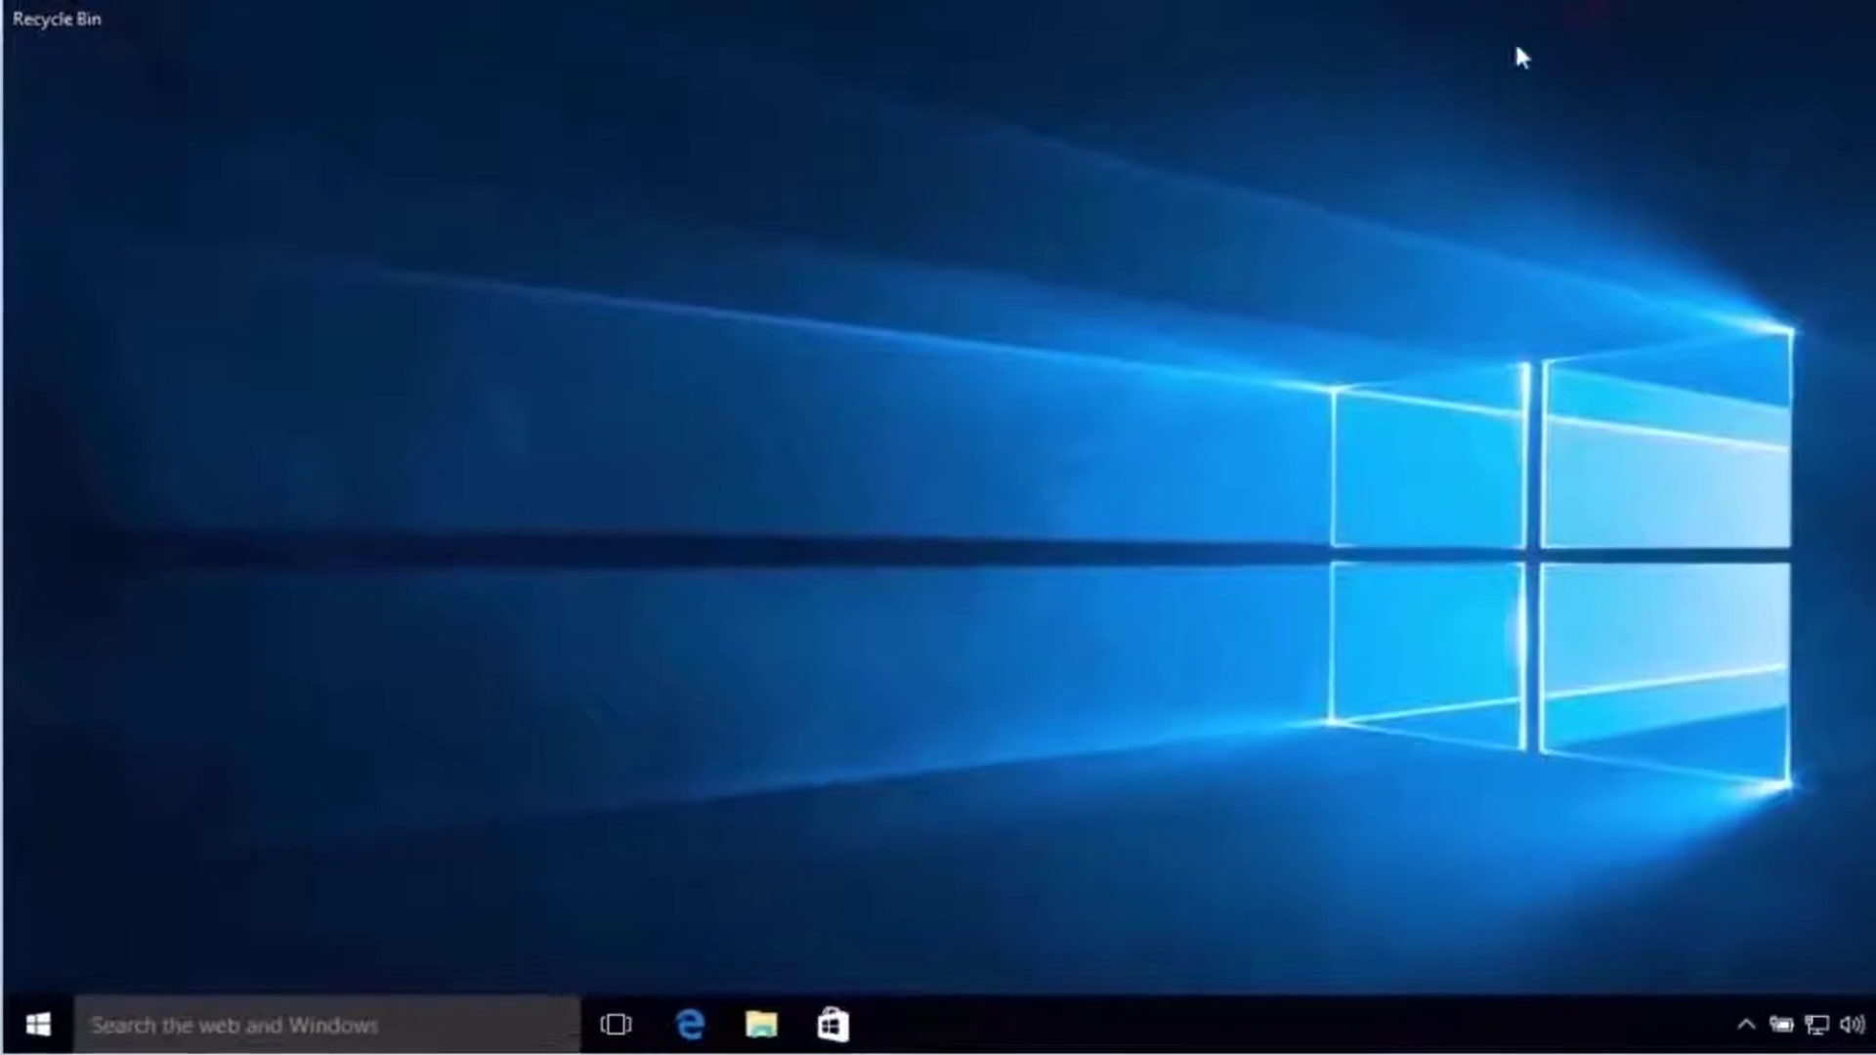
Move the Mail tile in Start to the empty area below the Get Started and Feedback tiles
click(41, 1020)
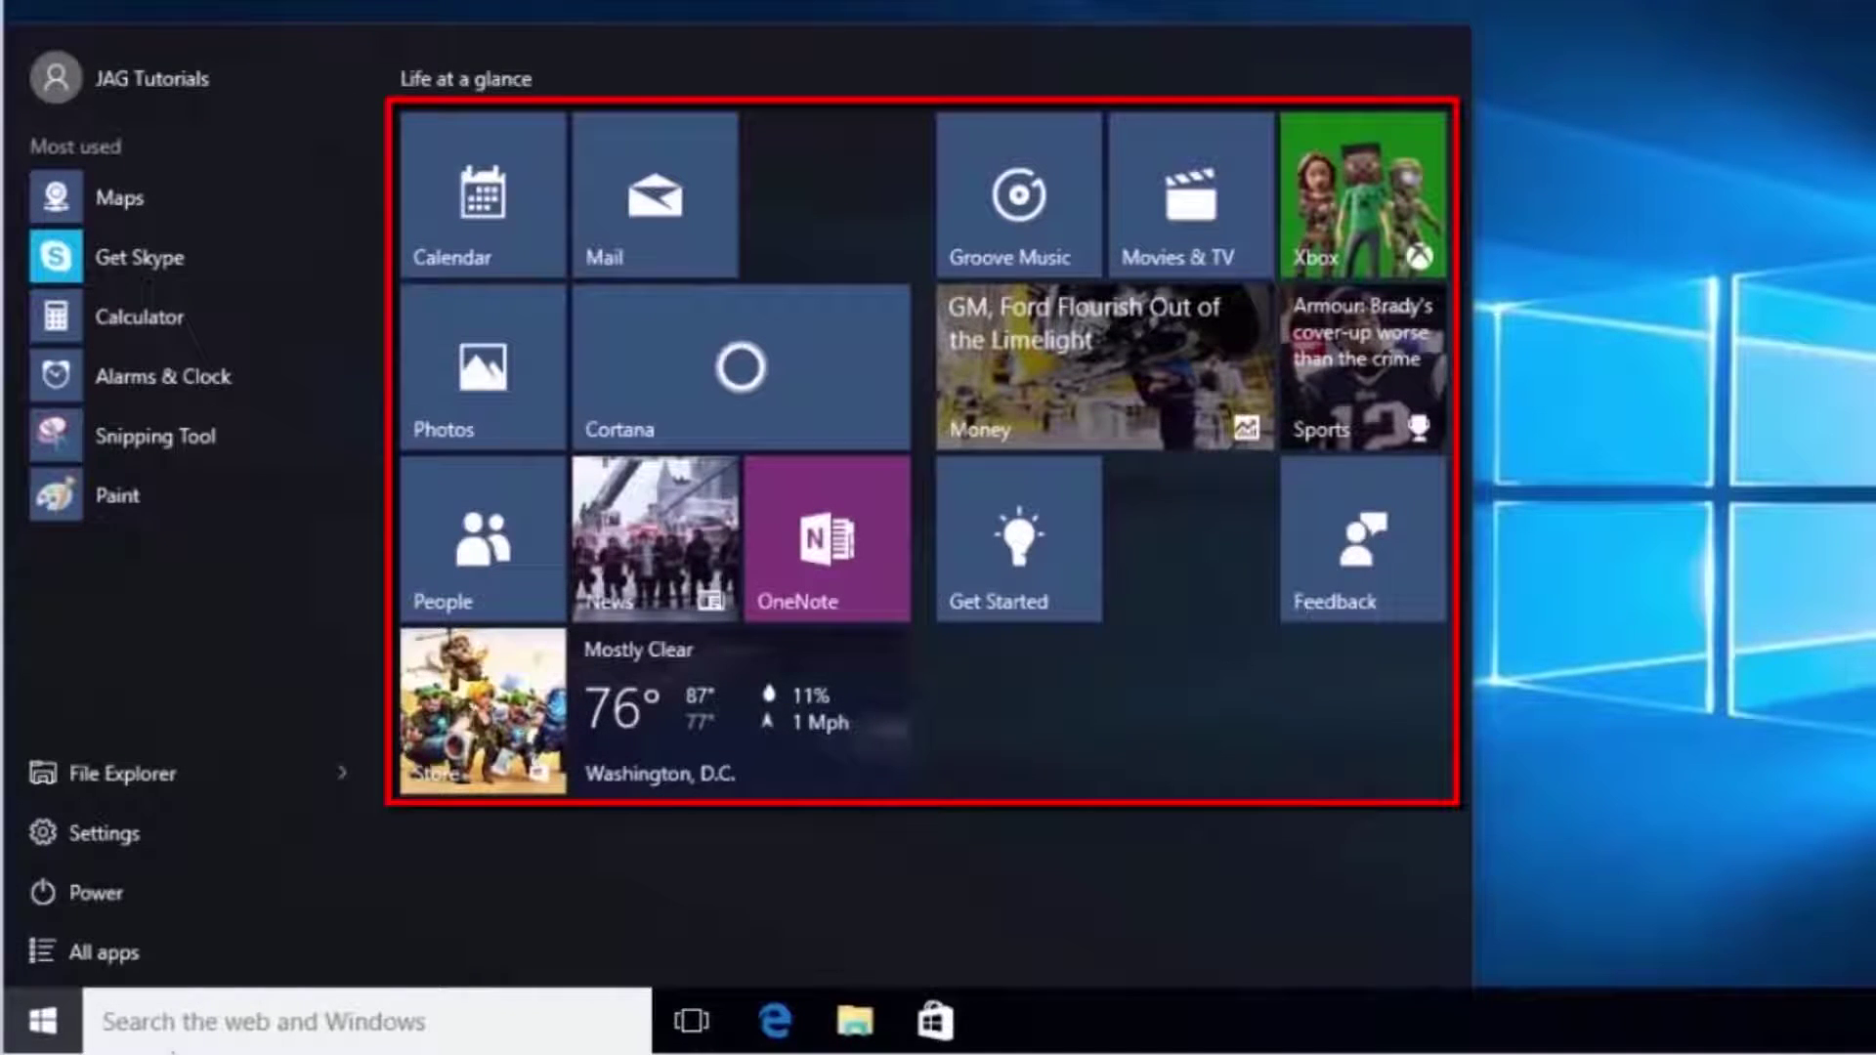
click(642, 236)
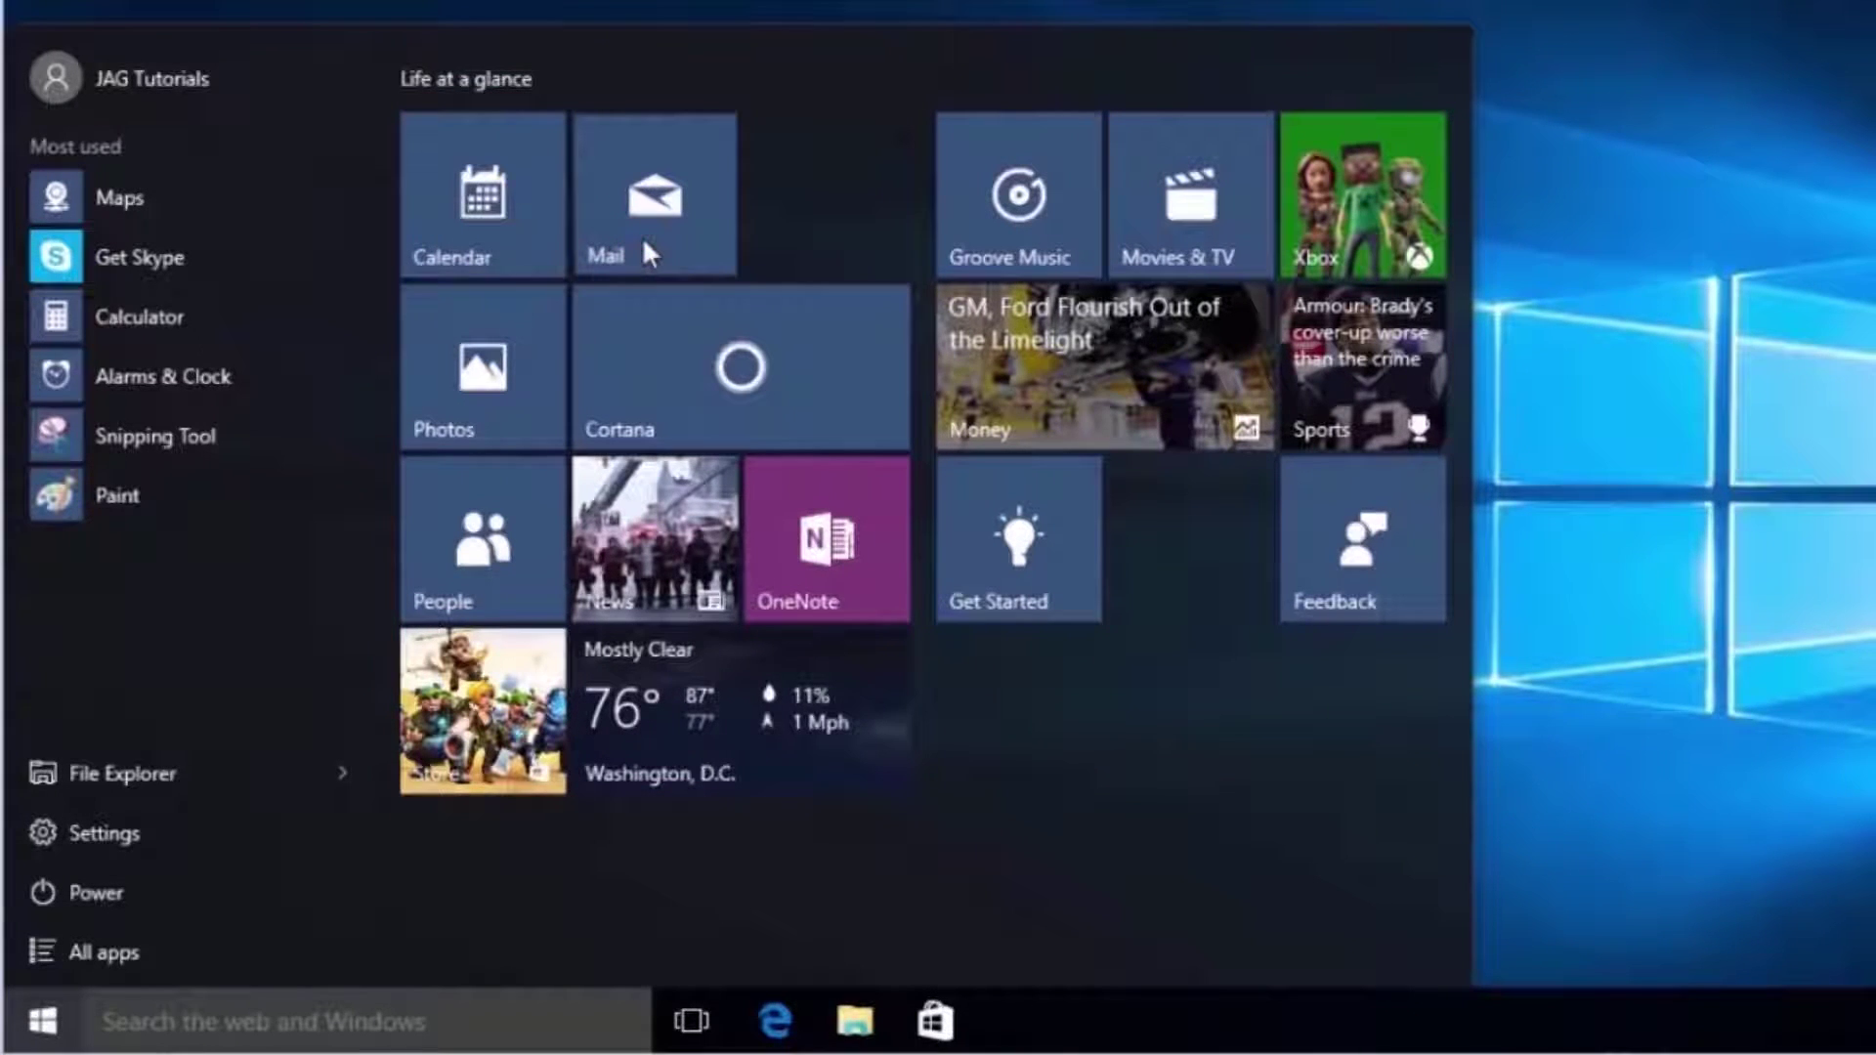
drag(646, 244, 1198, 876)
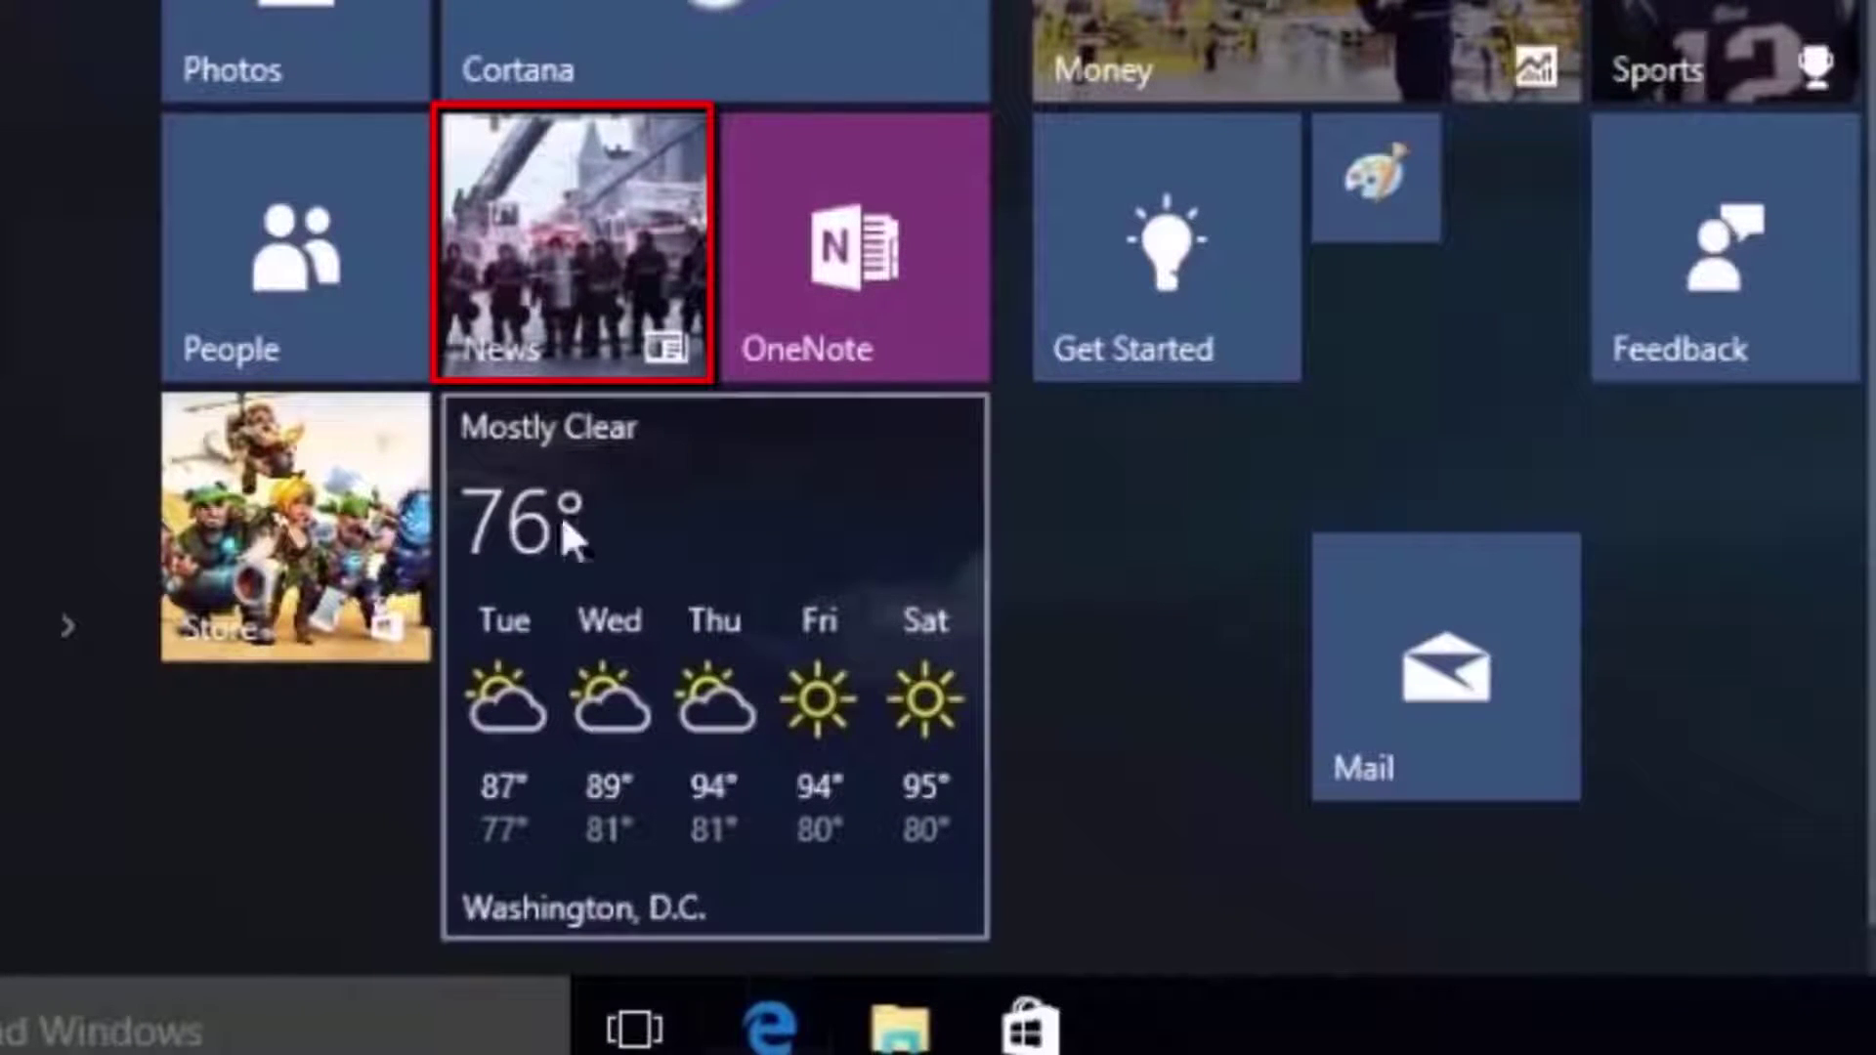
View the options available for the News tile, including Resize, and dismiss them without applying any
right_click(533, 318)
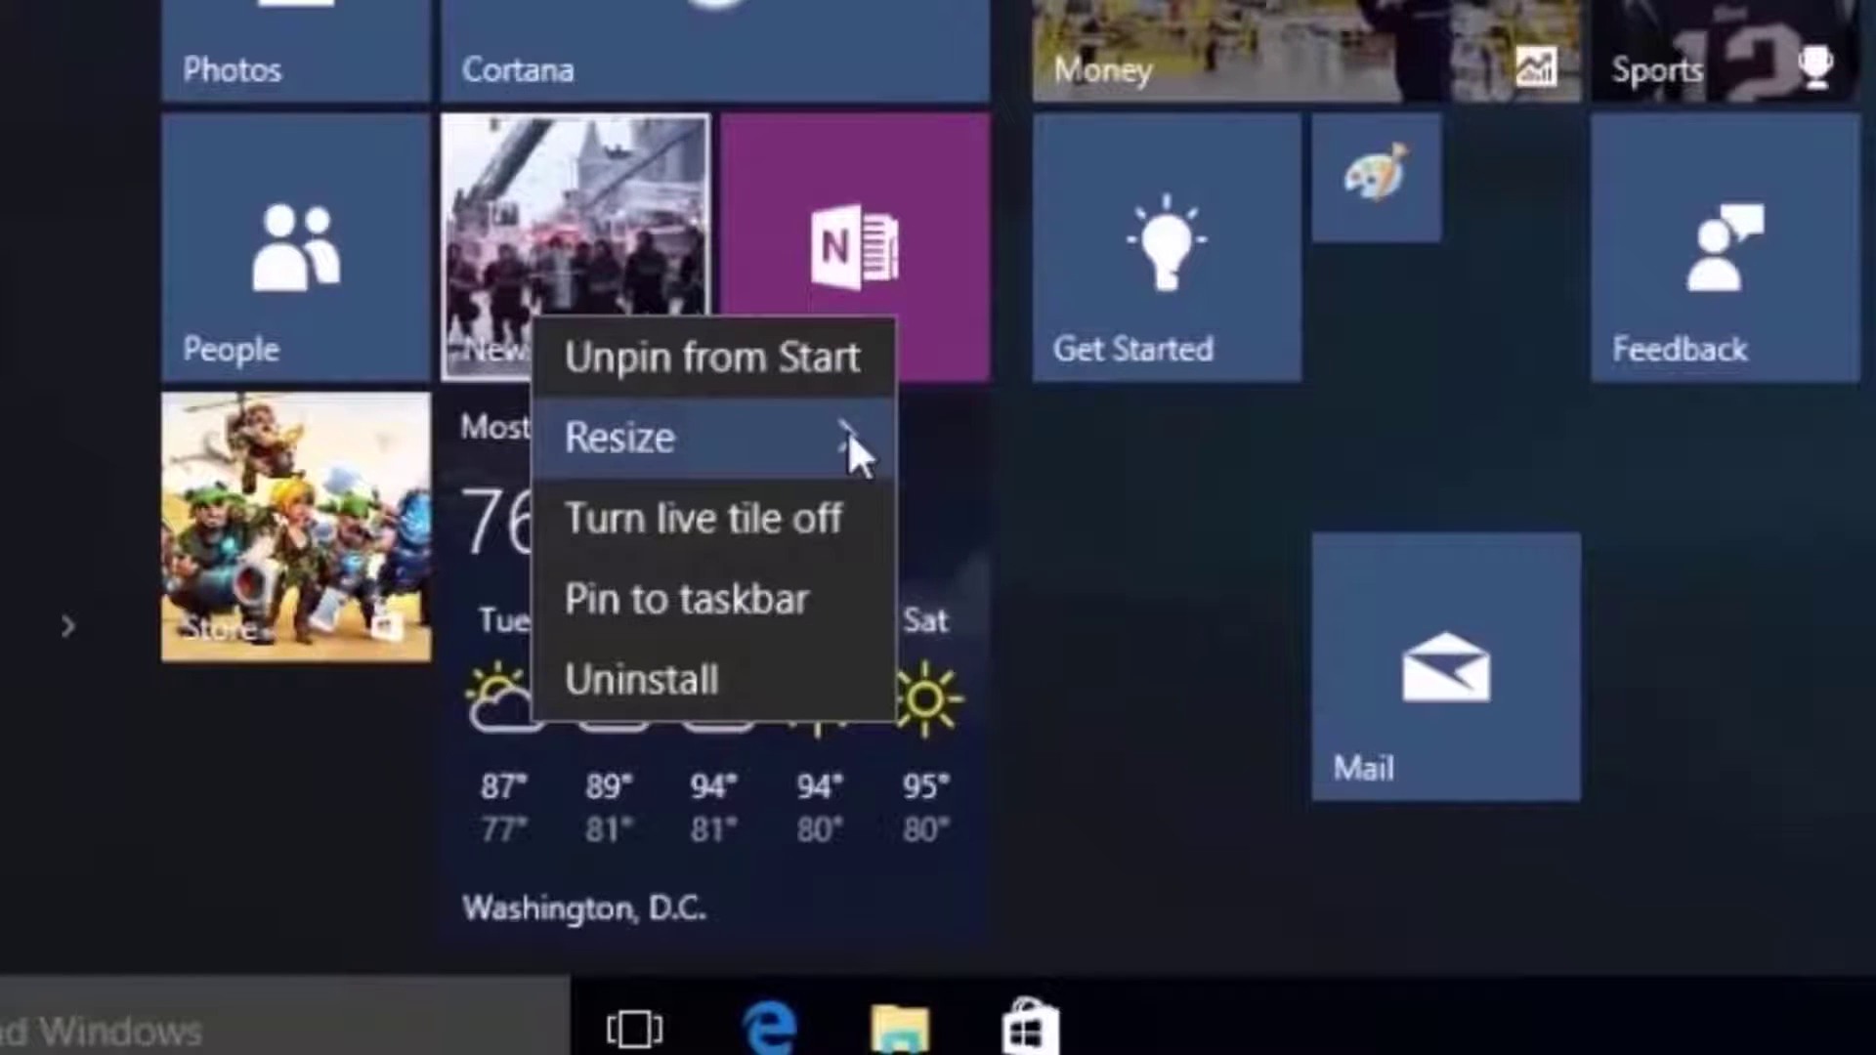
mouse_move(849, 436)
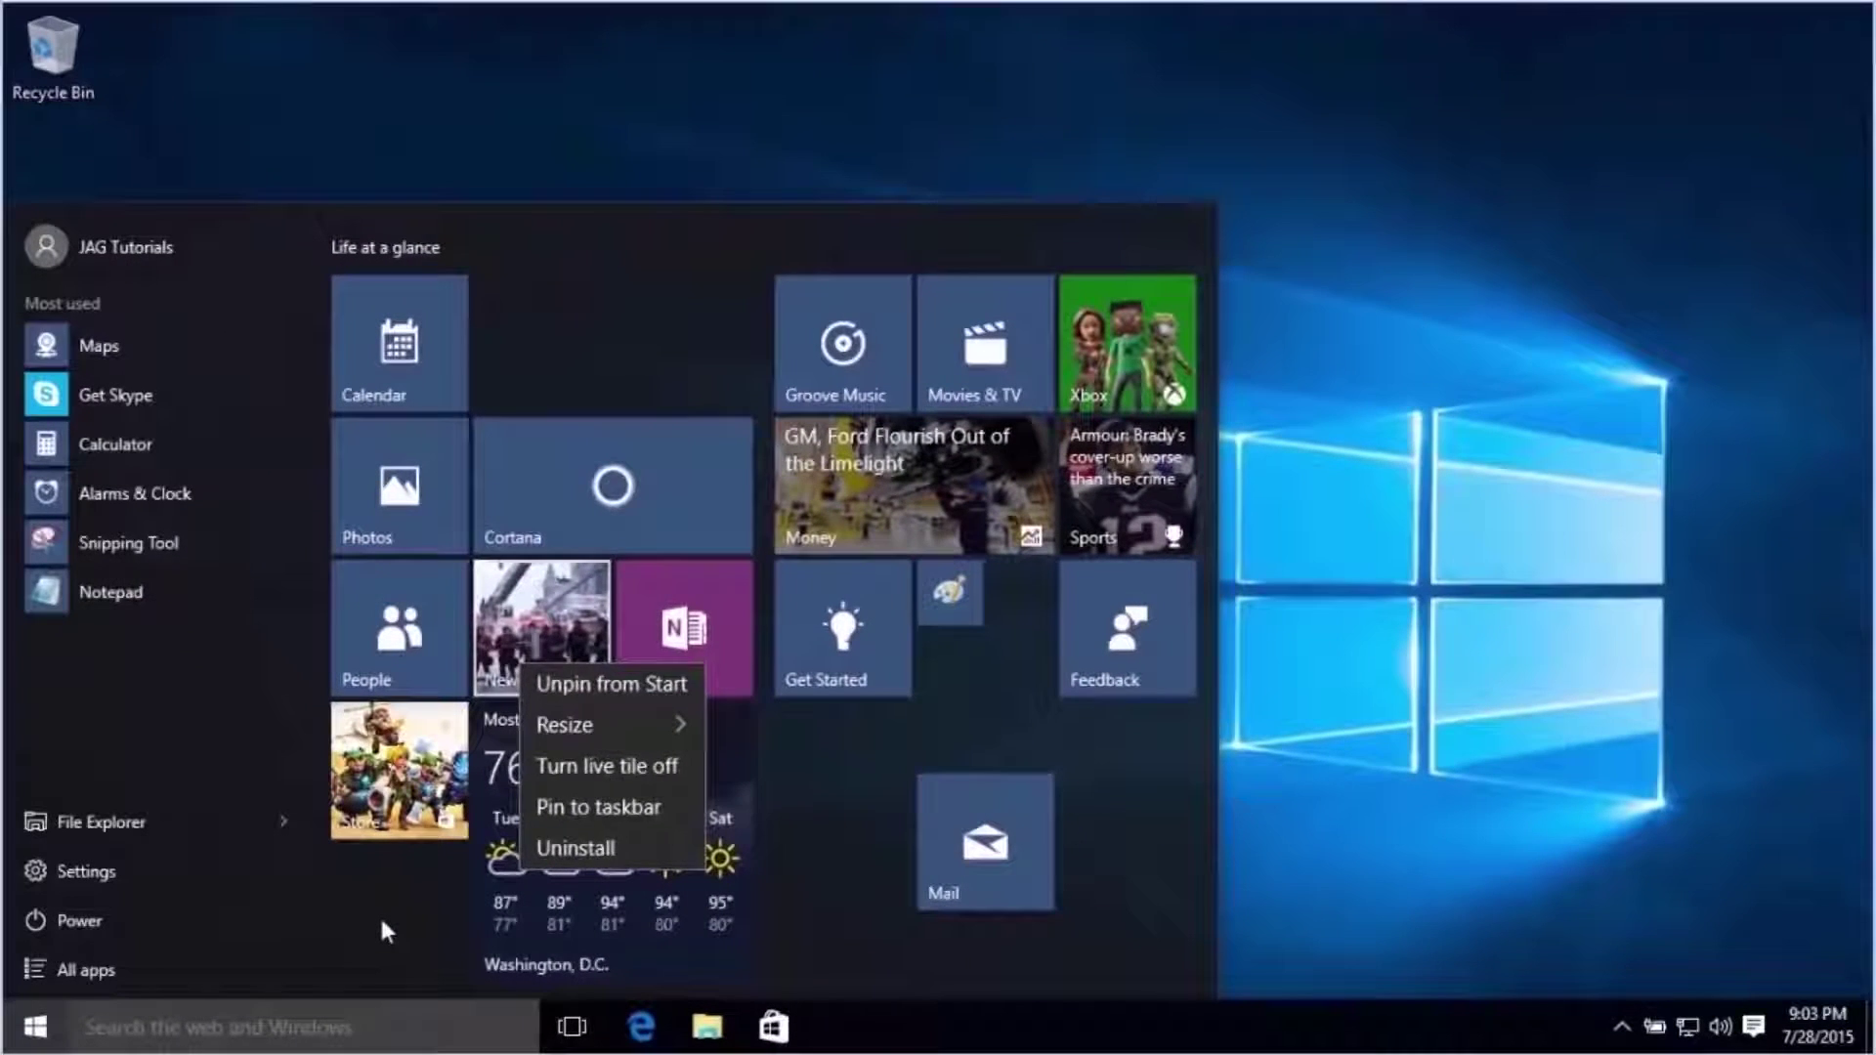
click(381, 924)
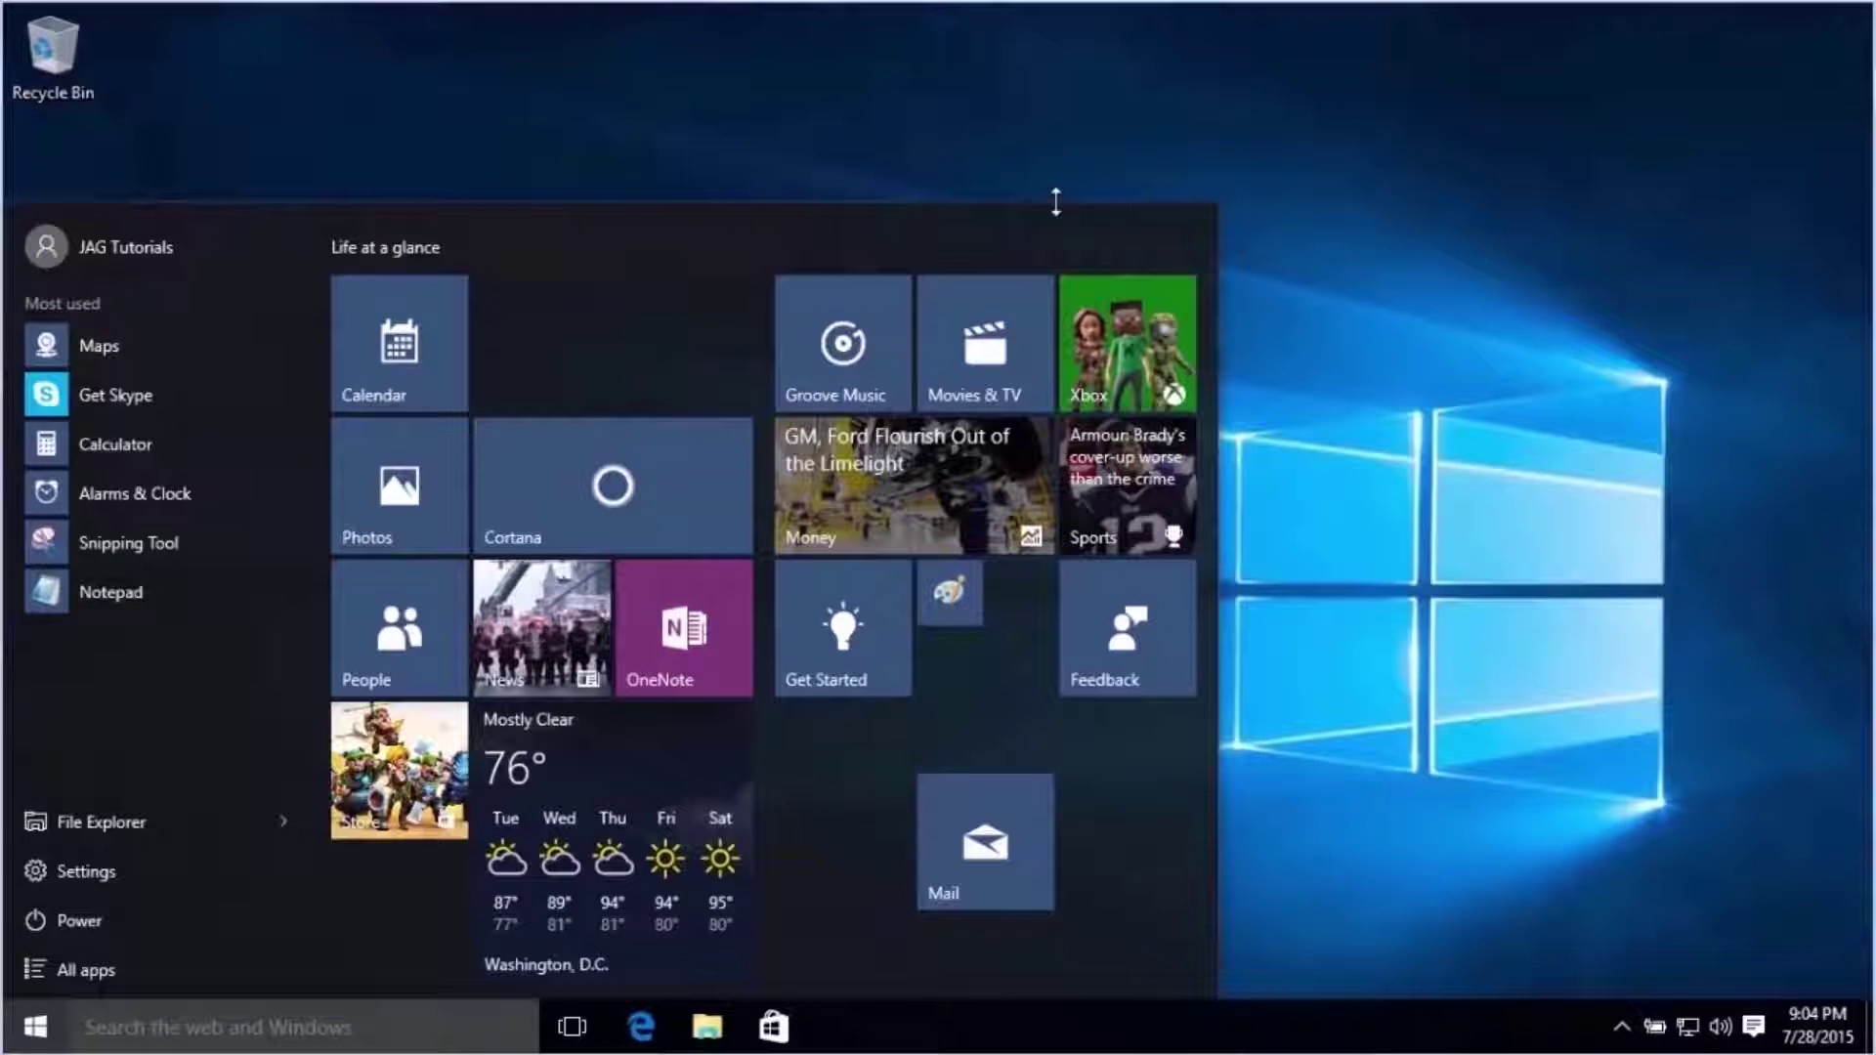
Try to resize the Start menu from its upper edge
drag(1056, 202, 1330, 201)
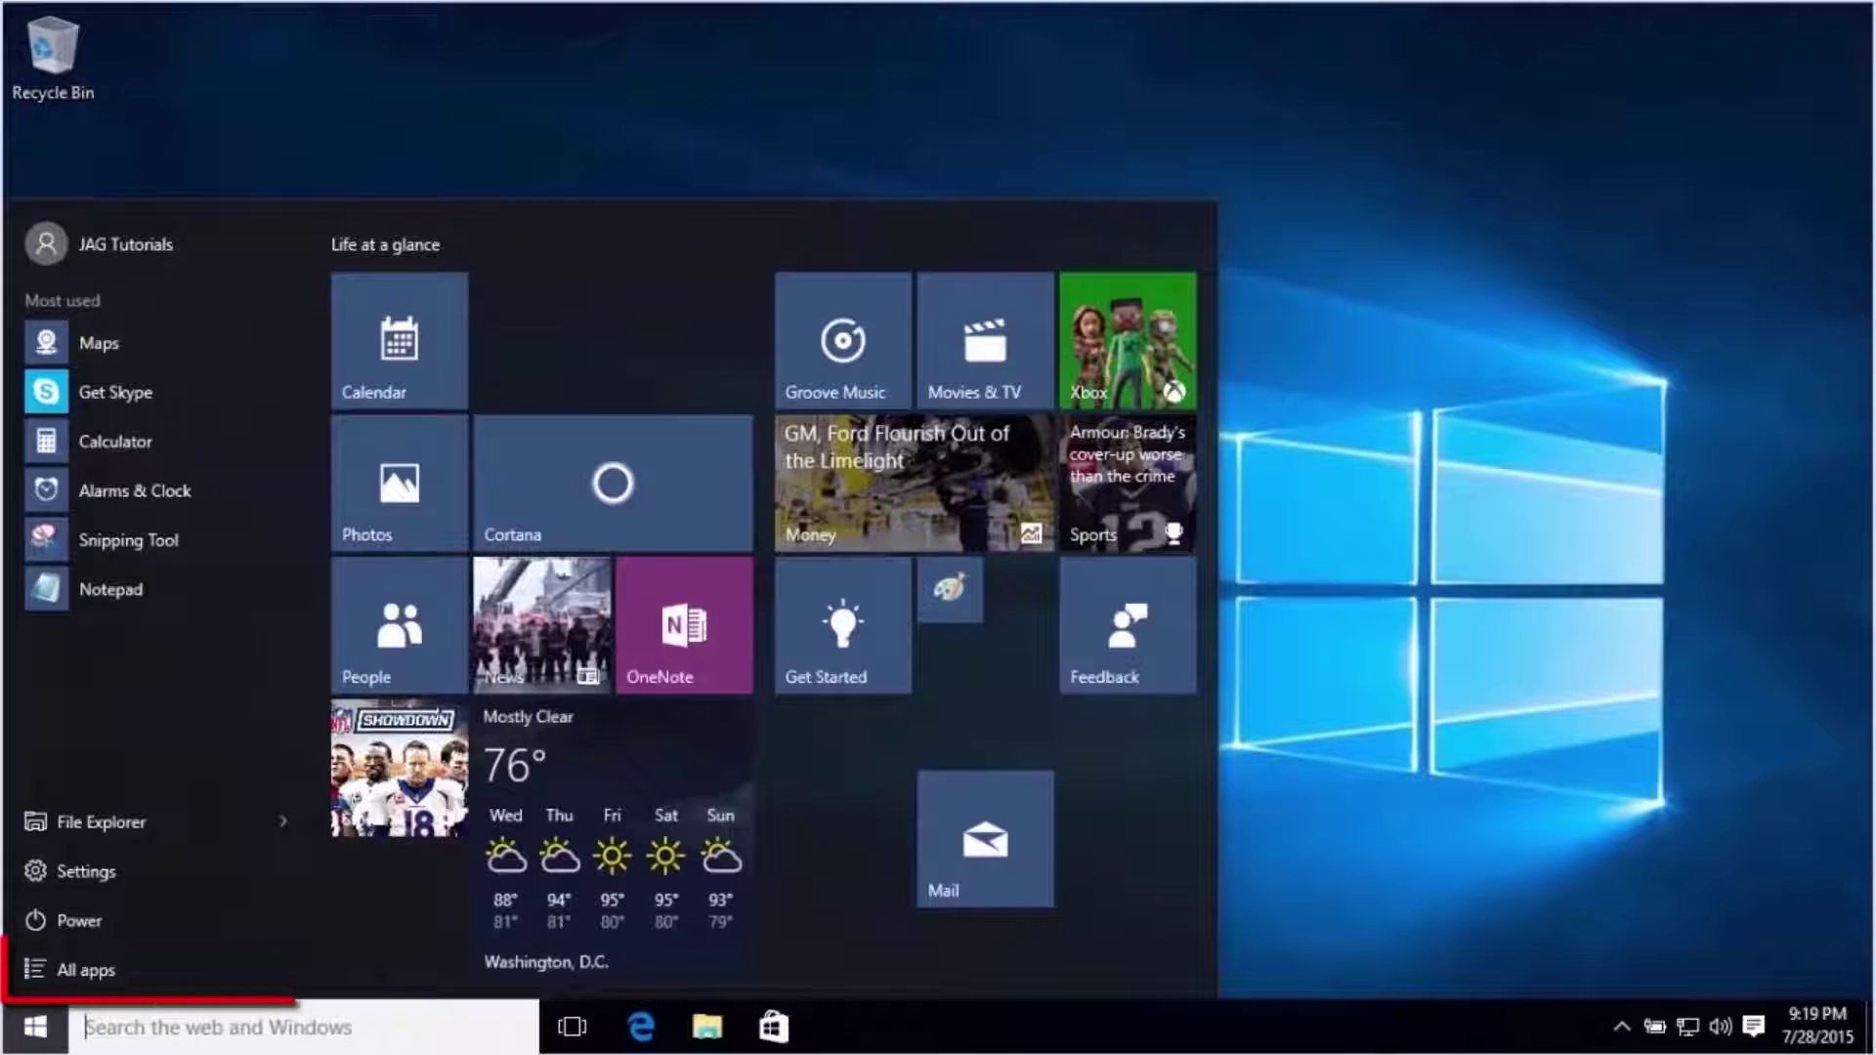
Open Calculator from the list of all apps, minimize and reopen it, and restore it down to a smaller window
click(168, 971)
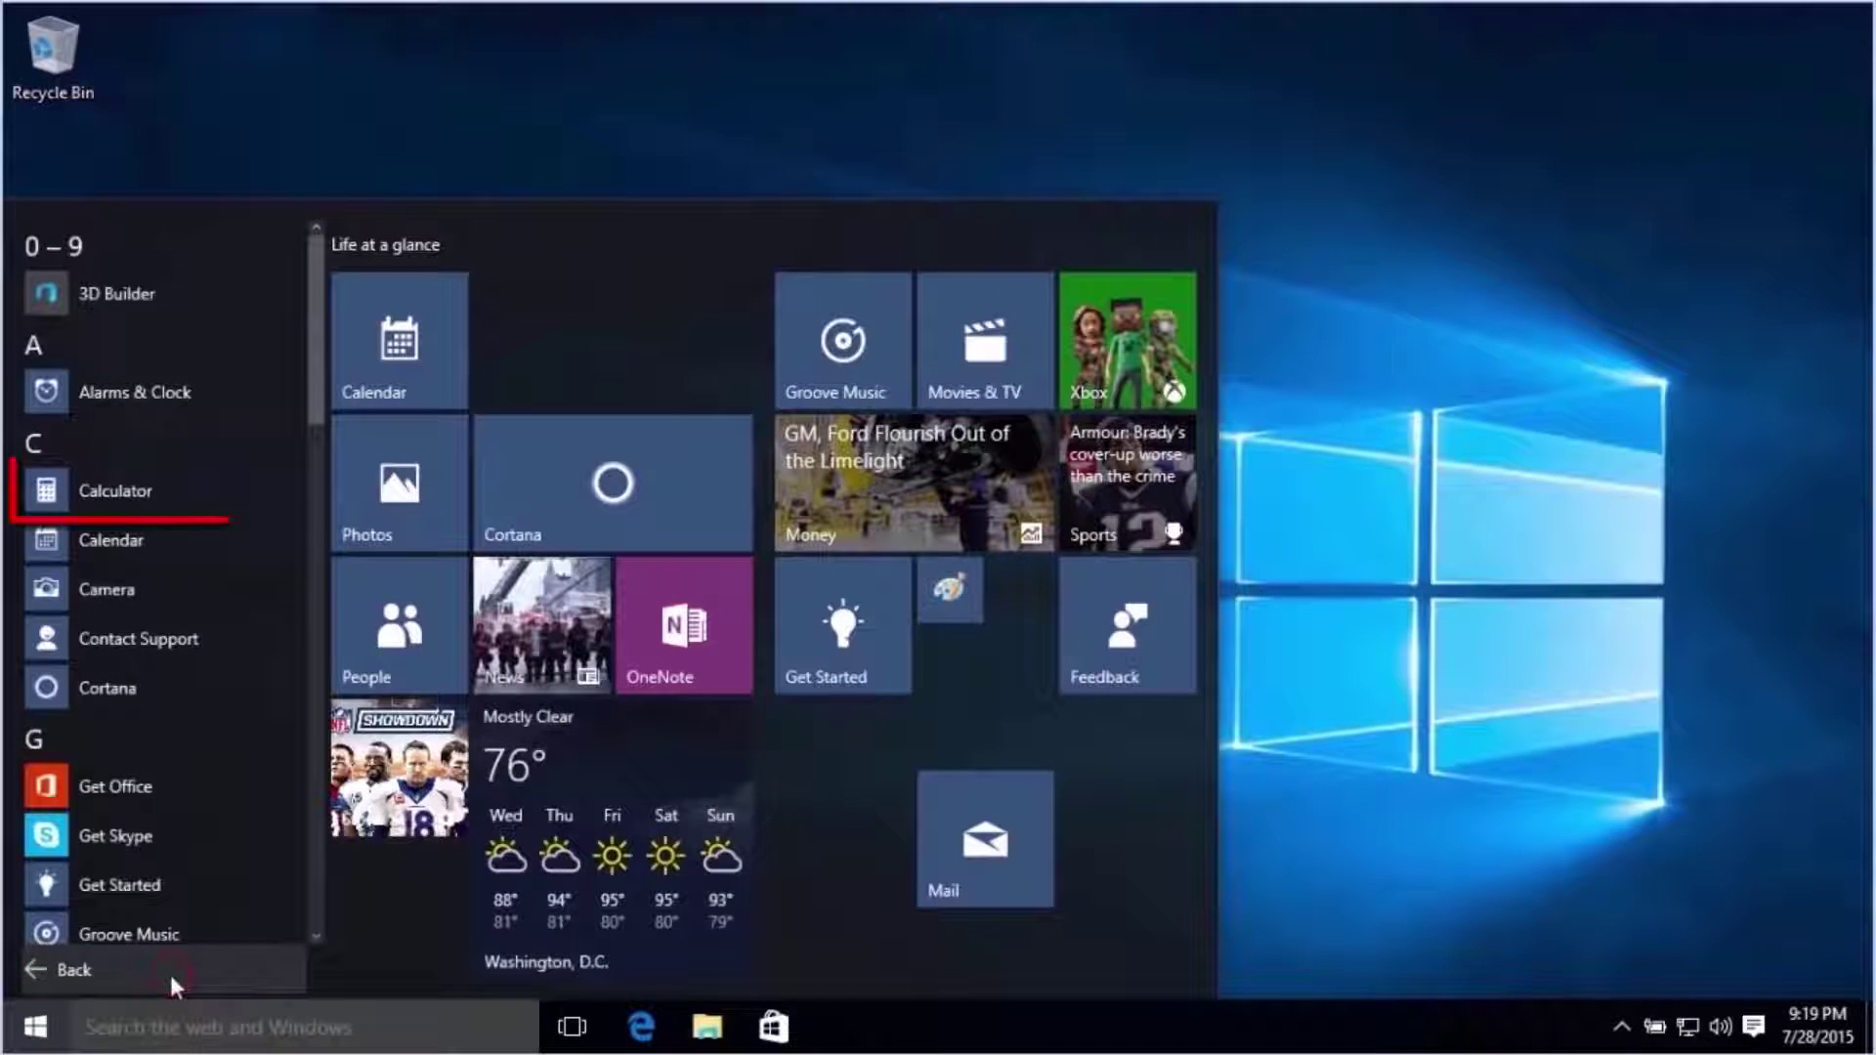
click(162, 494)
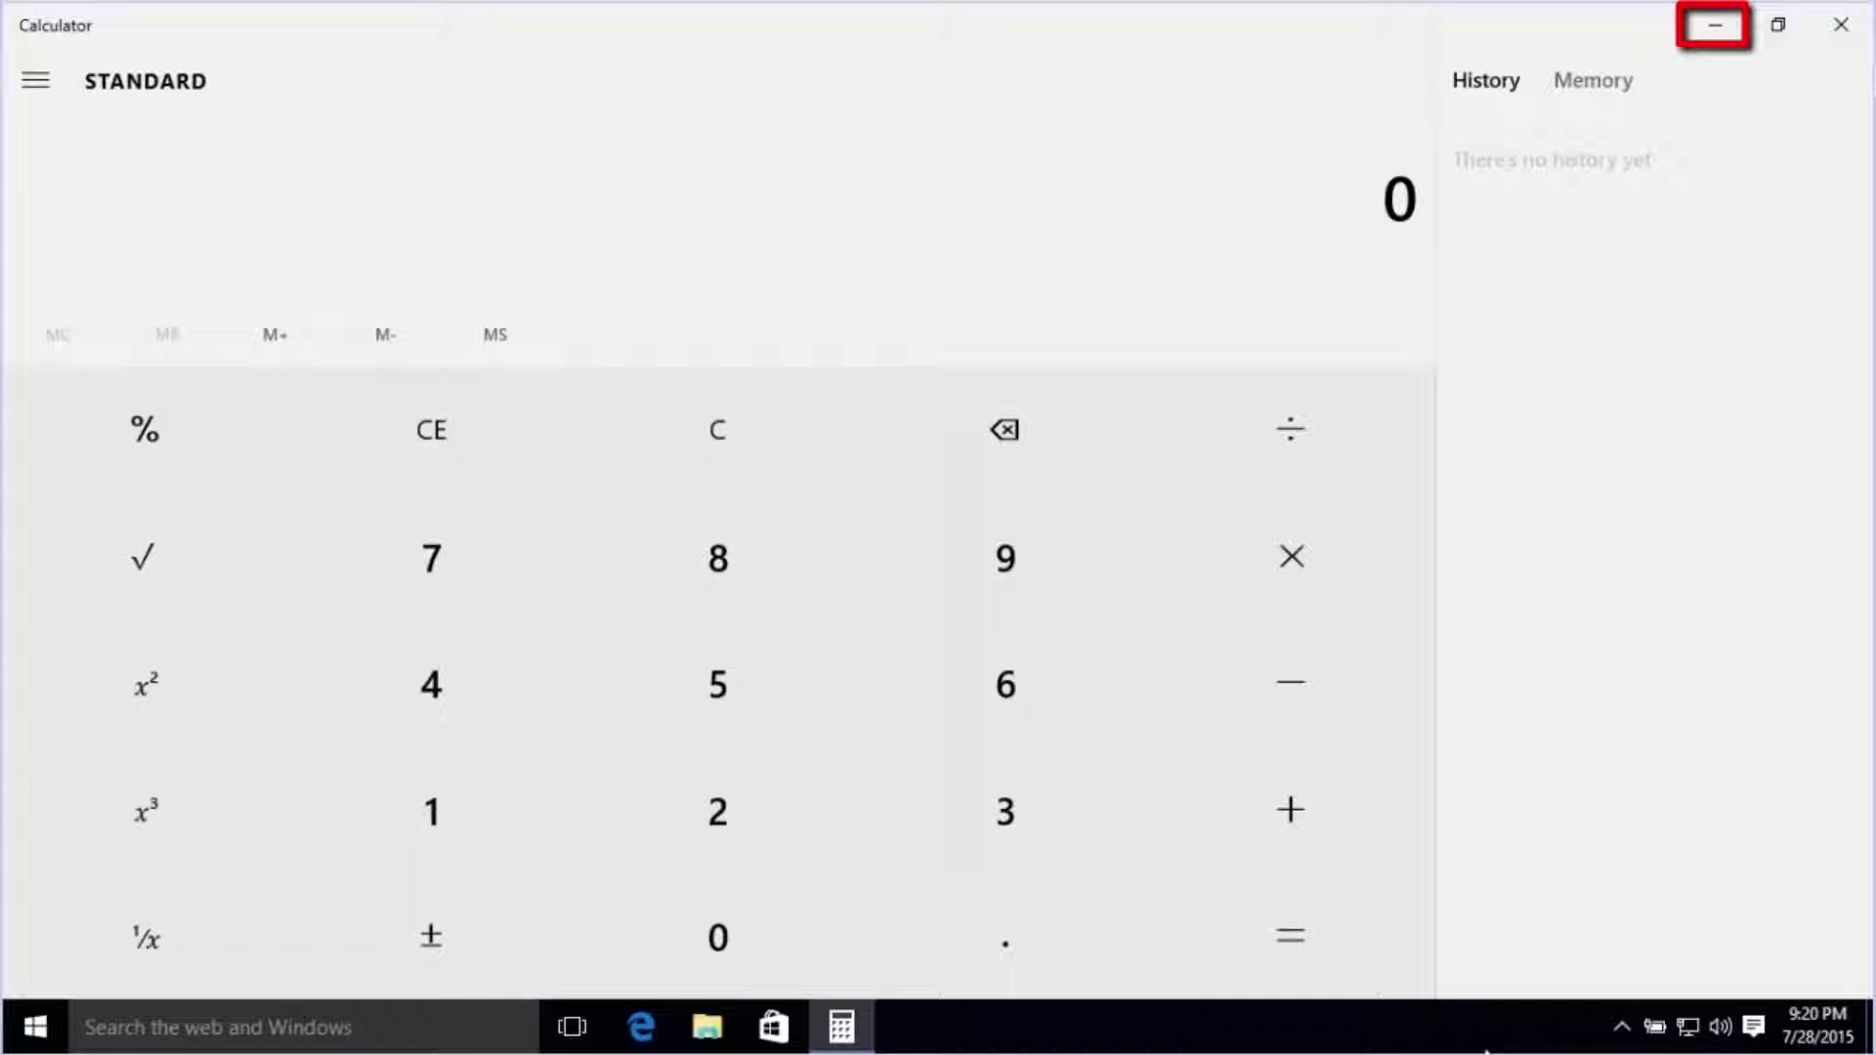
click(1720, 20)
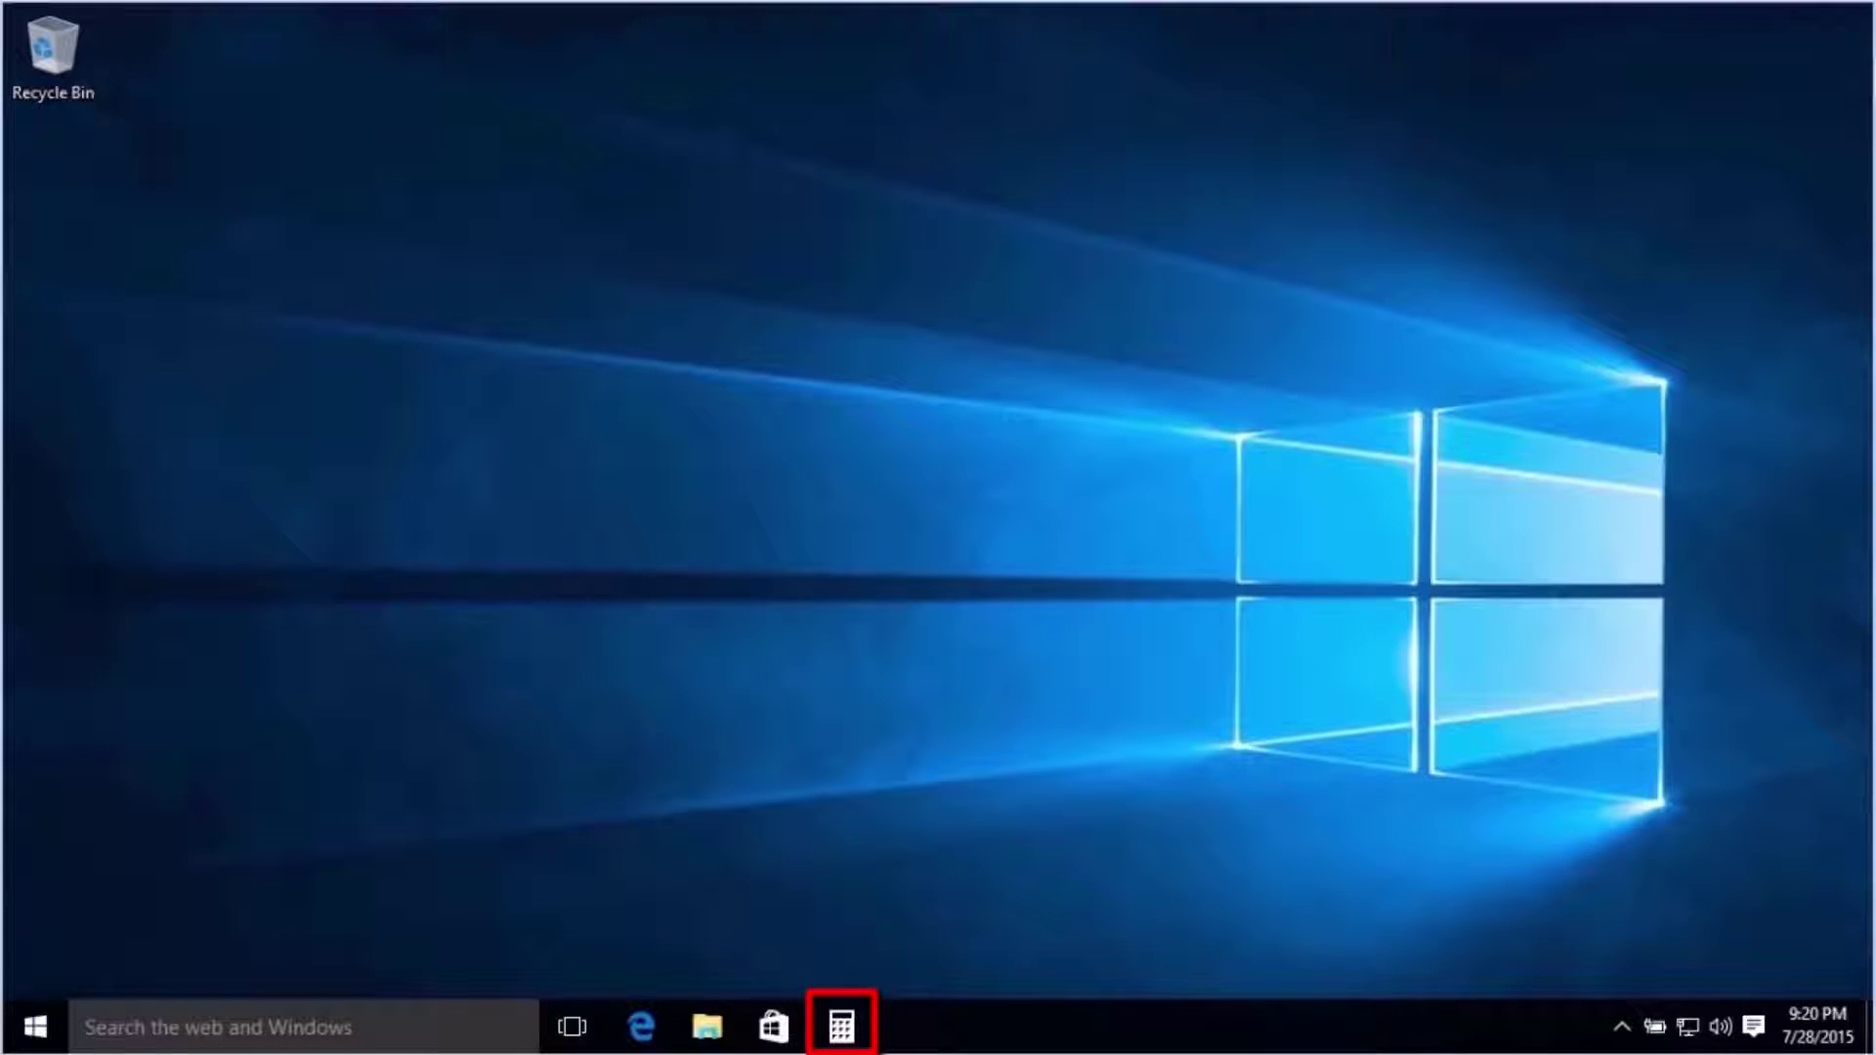
key(super+4)
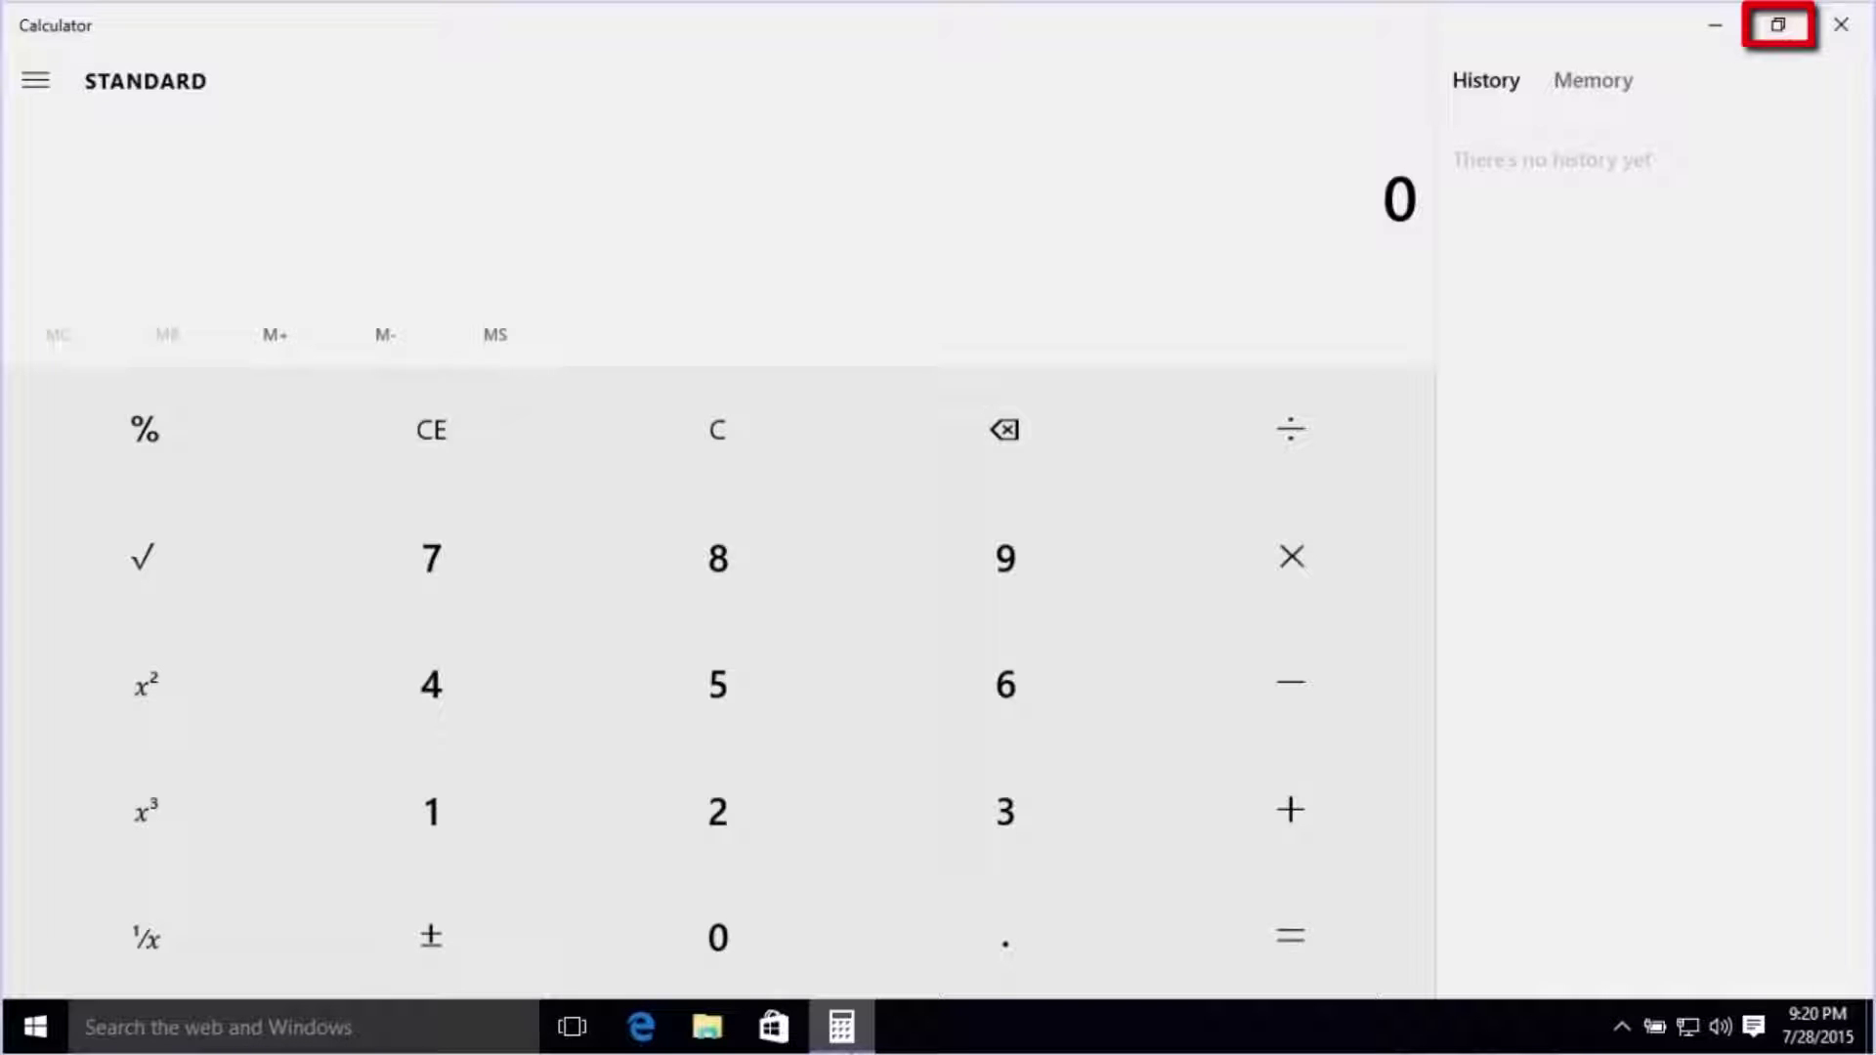
click(1778, 25)
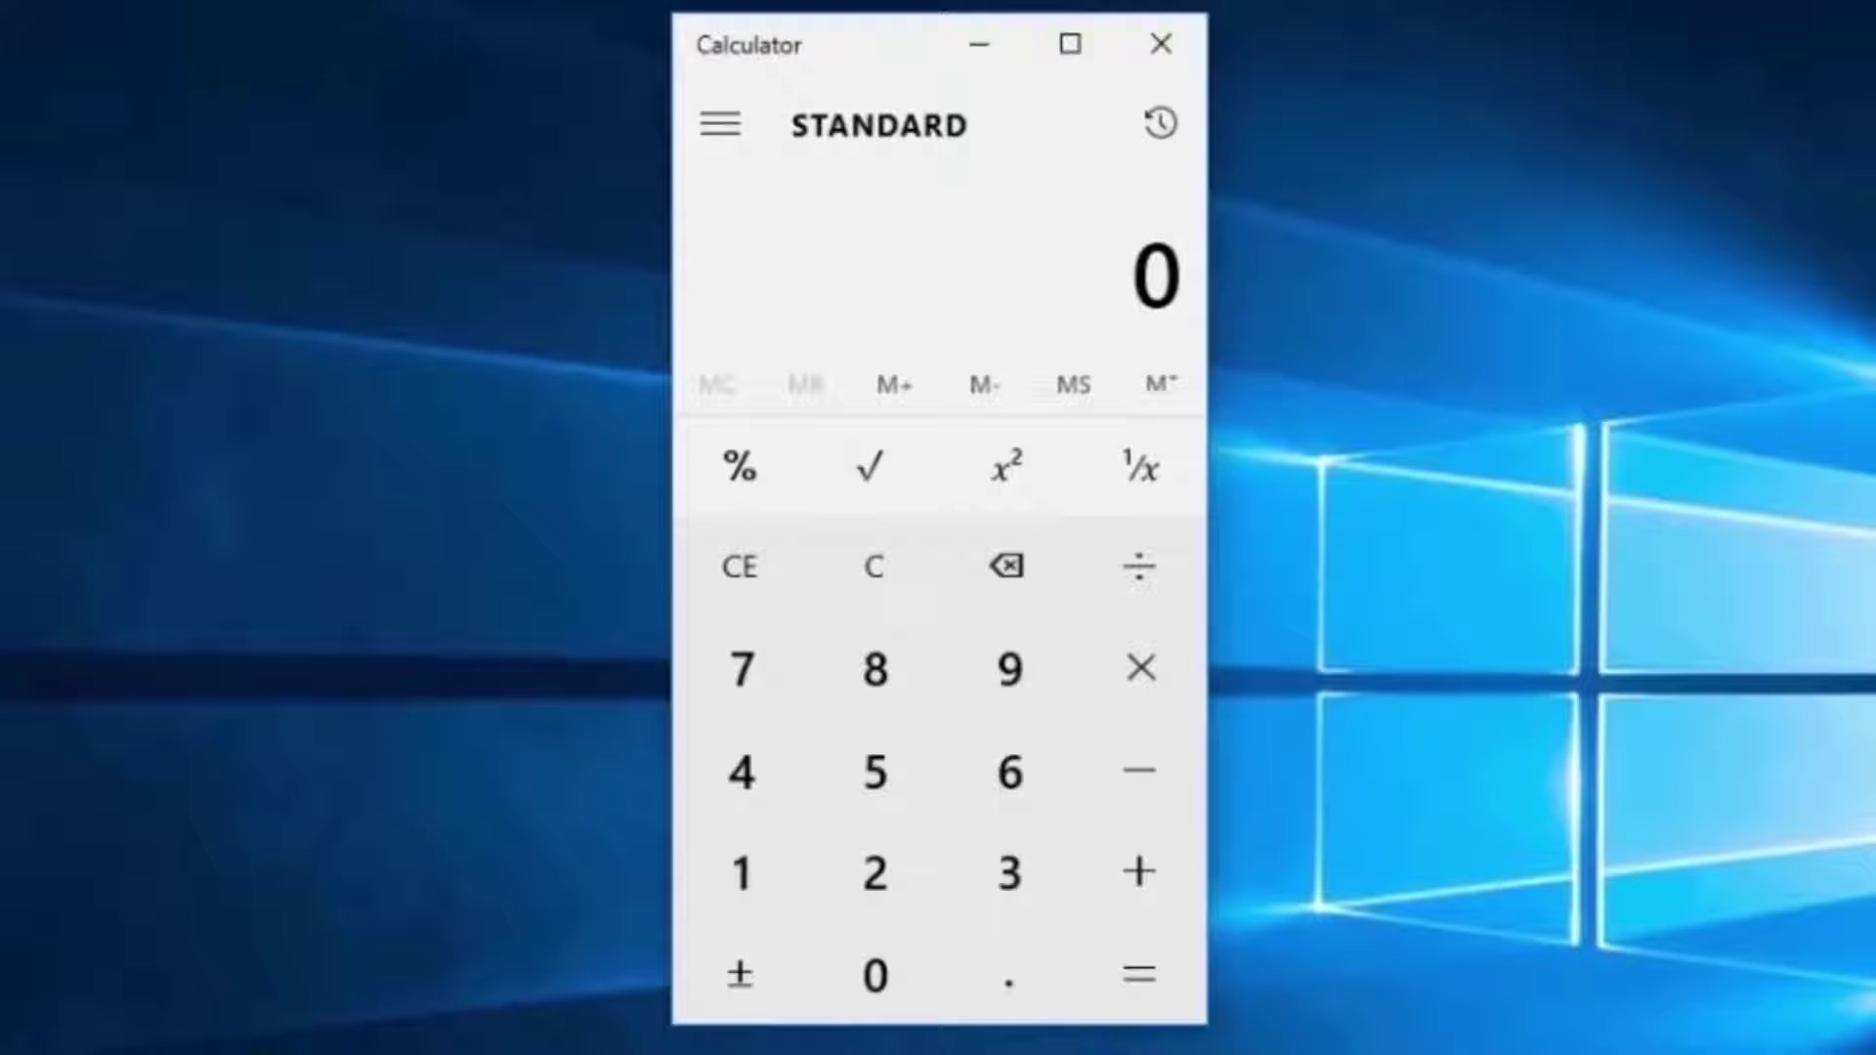
View Calculator's list of calculator and converter modes without choosing one, and close Calculator
click(716, 130)
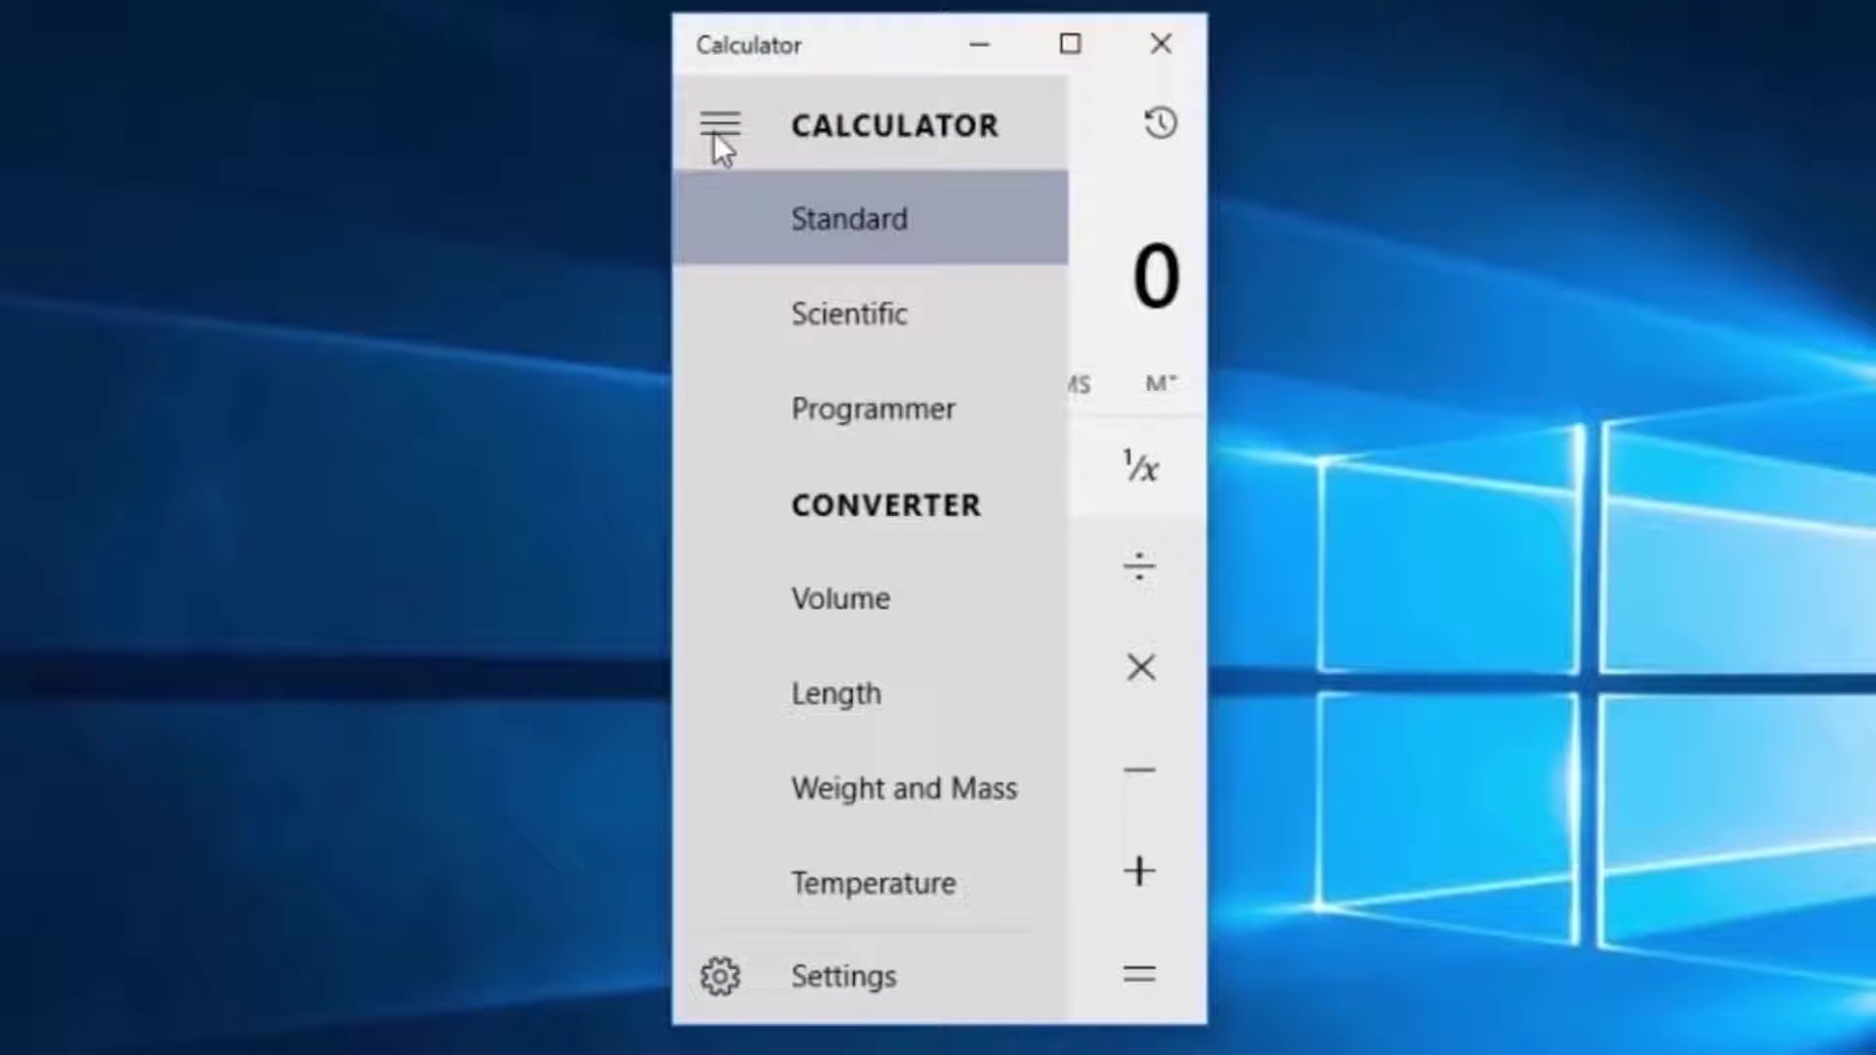
click(713, 131)
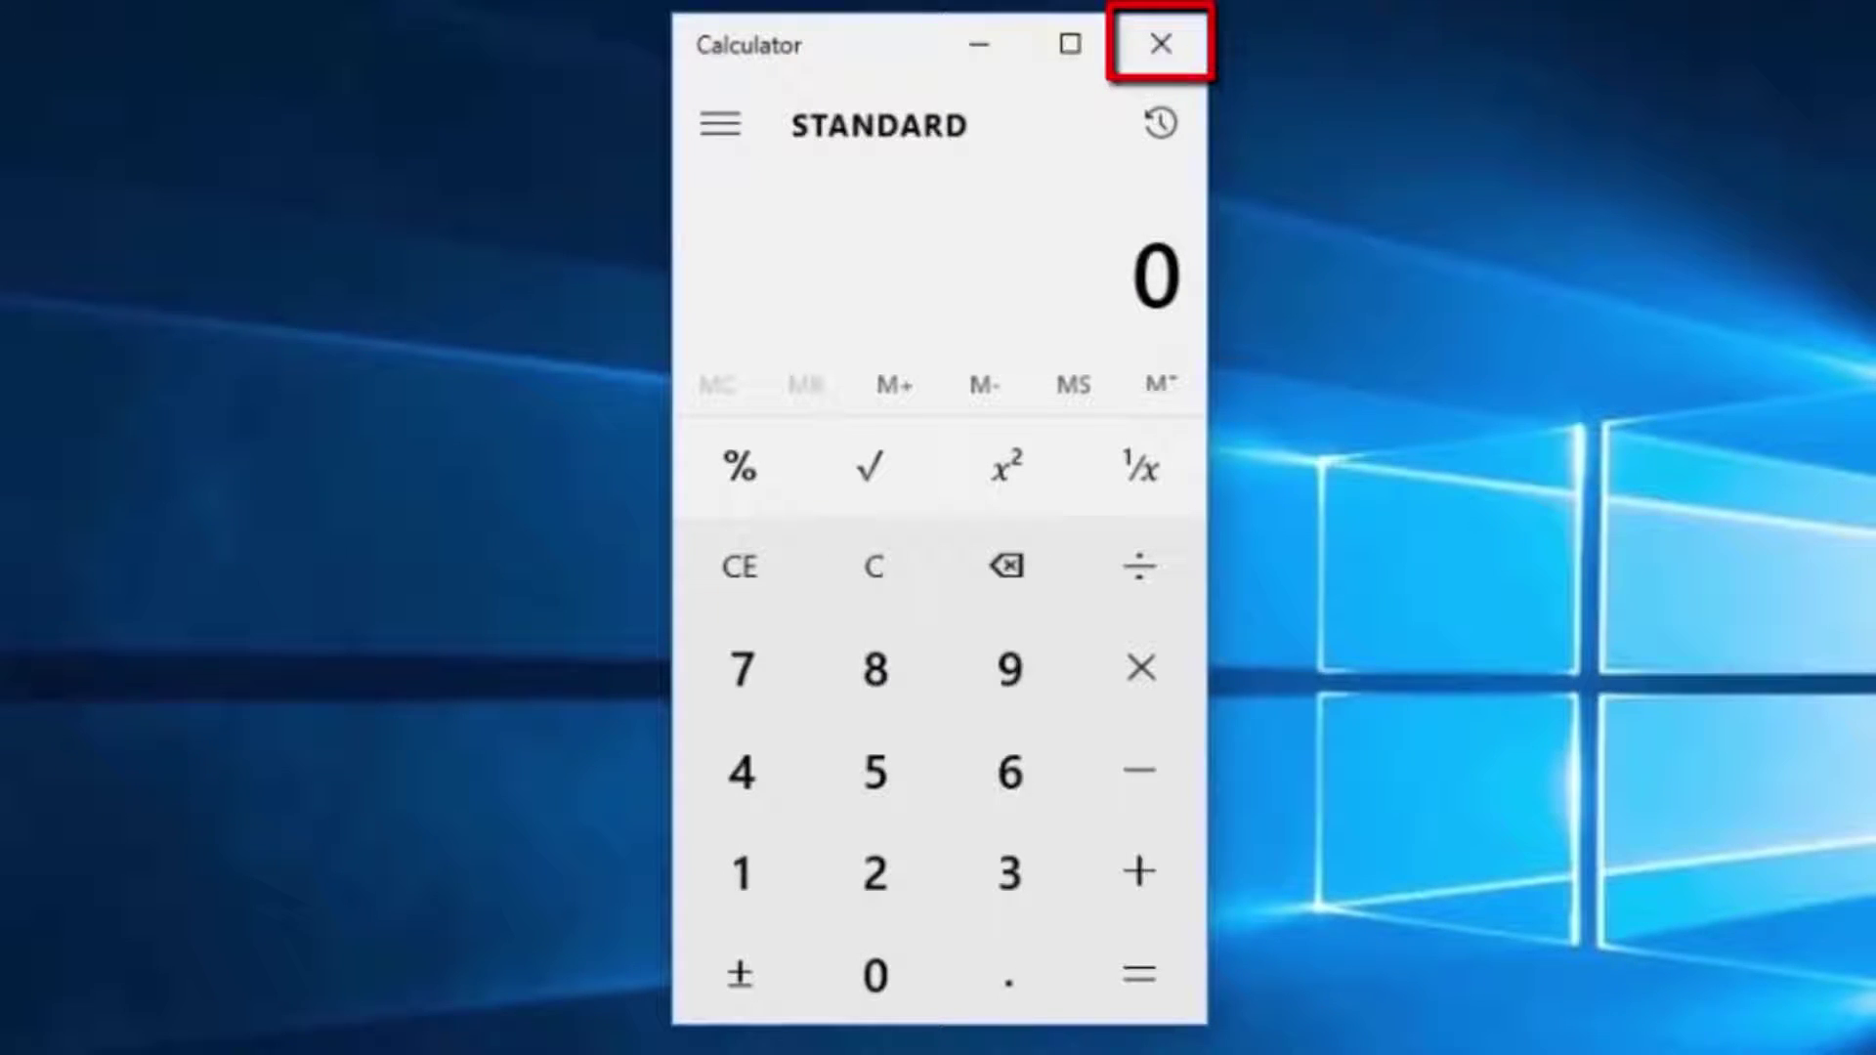
click(1176, 72)
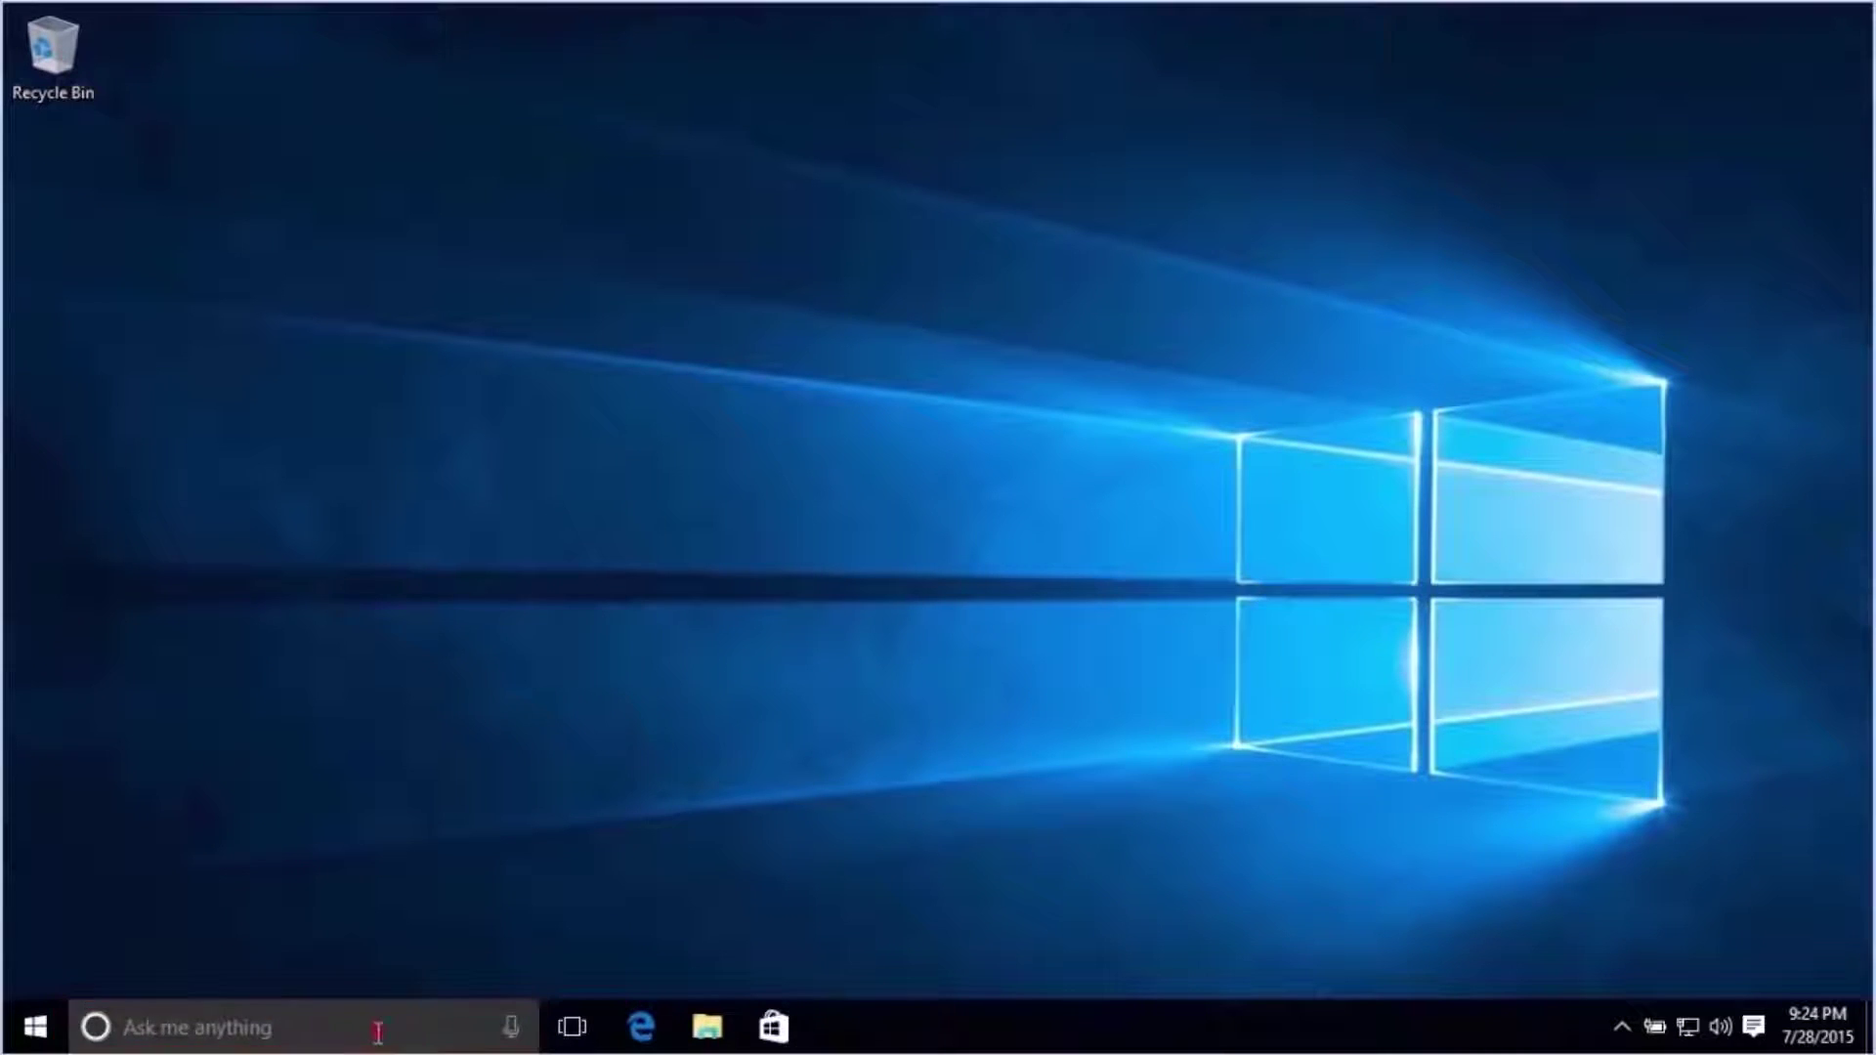
Open Cortana, look through the whole list of Notebook categories, and return to Cortana's home page
click(377, 1028)
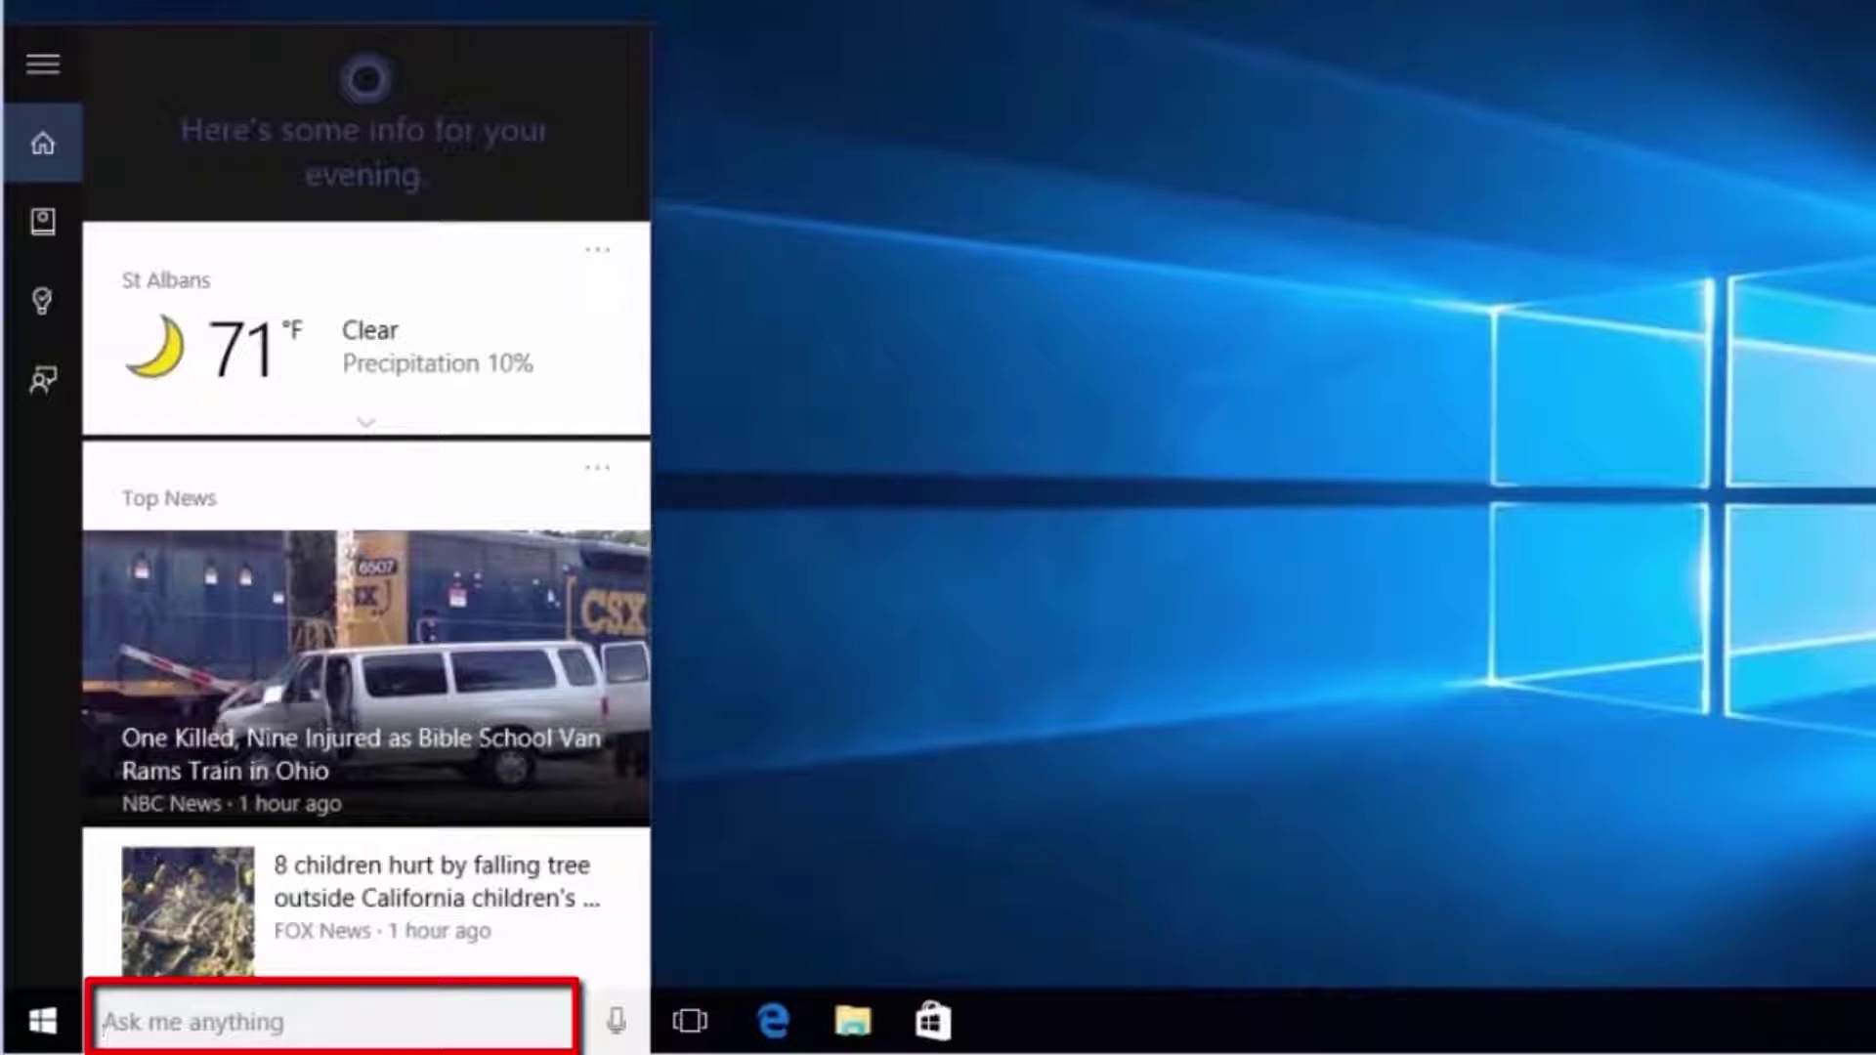
click(333, 1019)
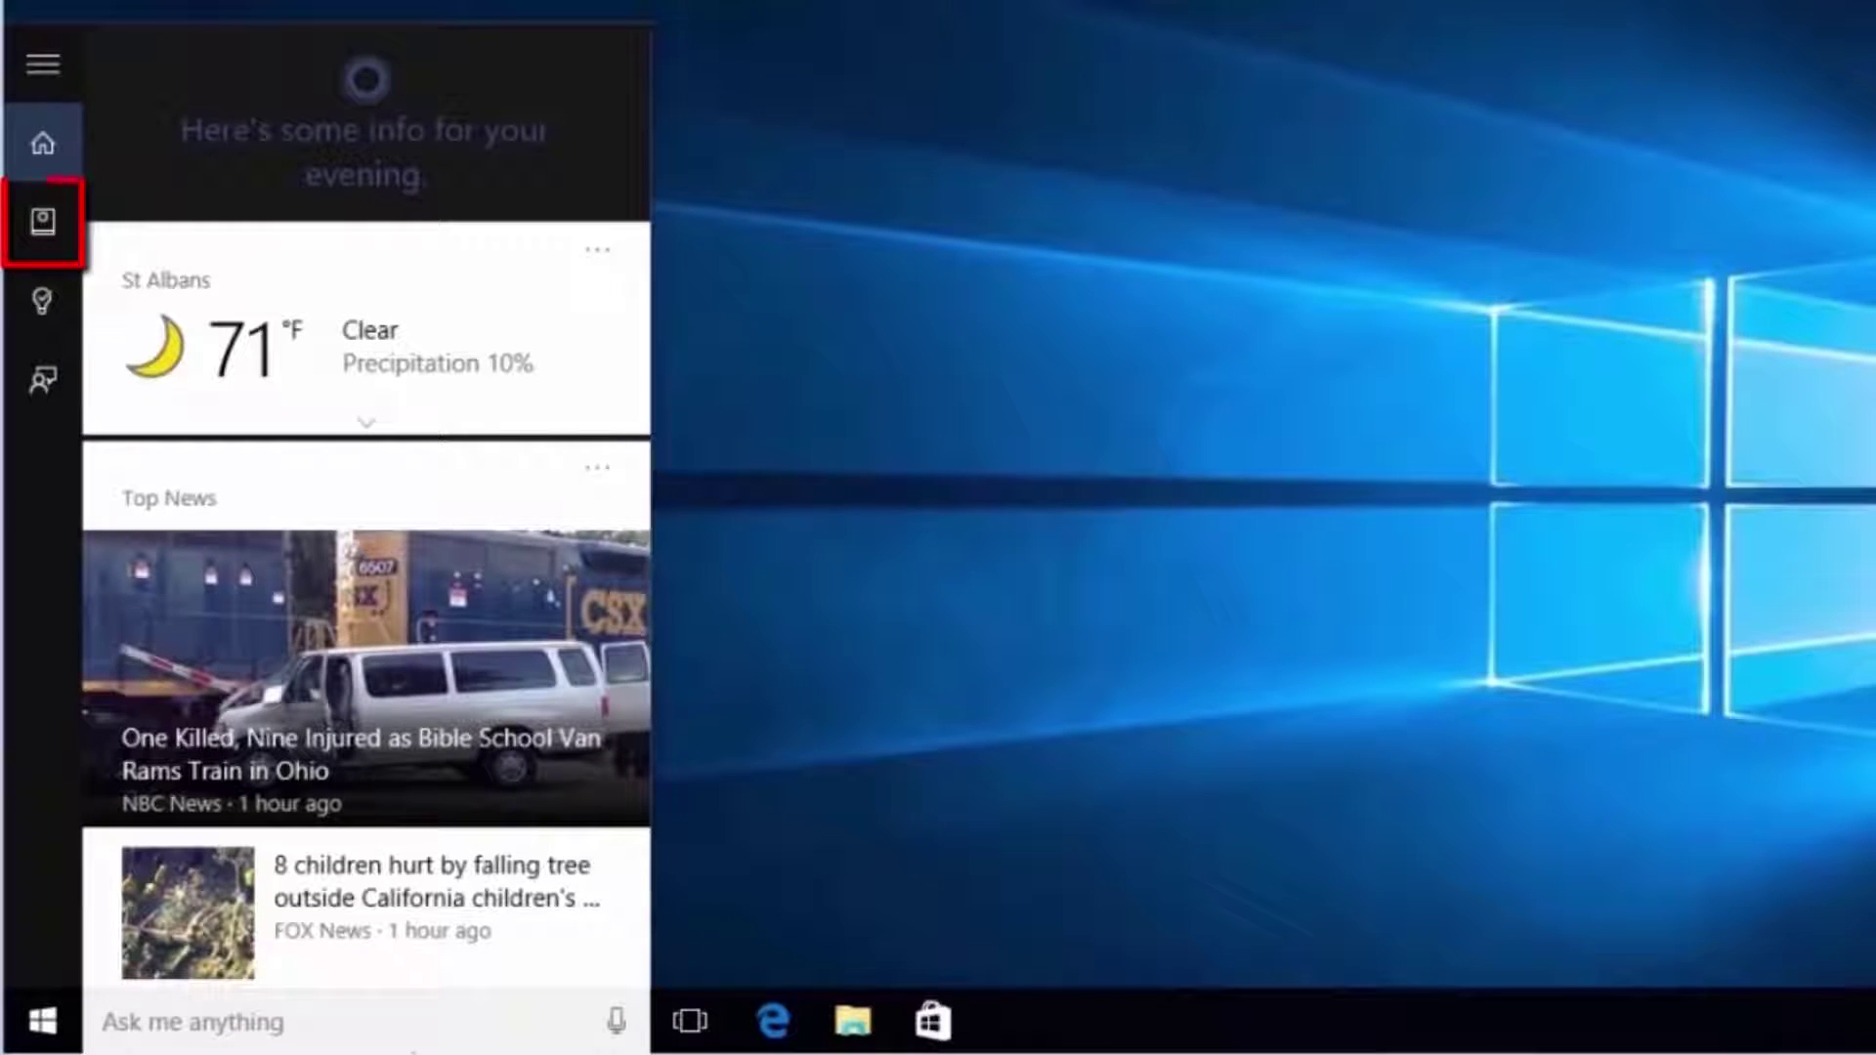
click(45, 222)
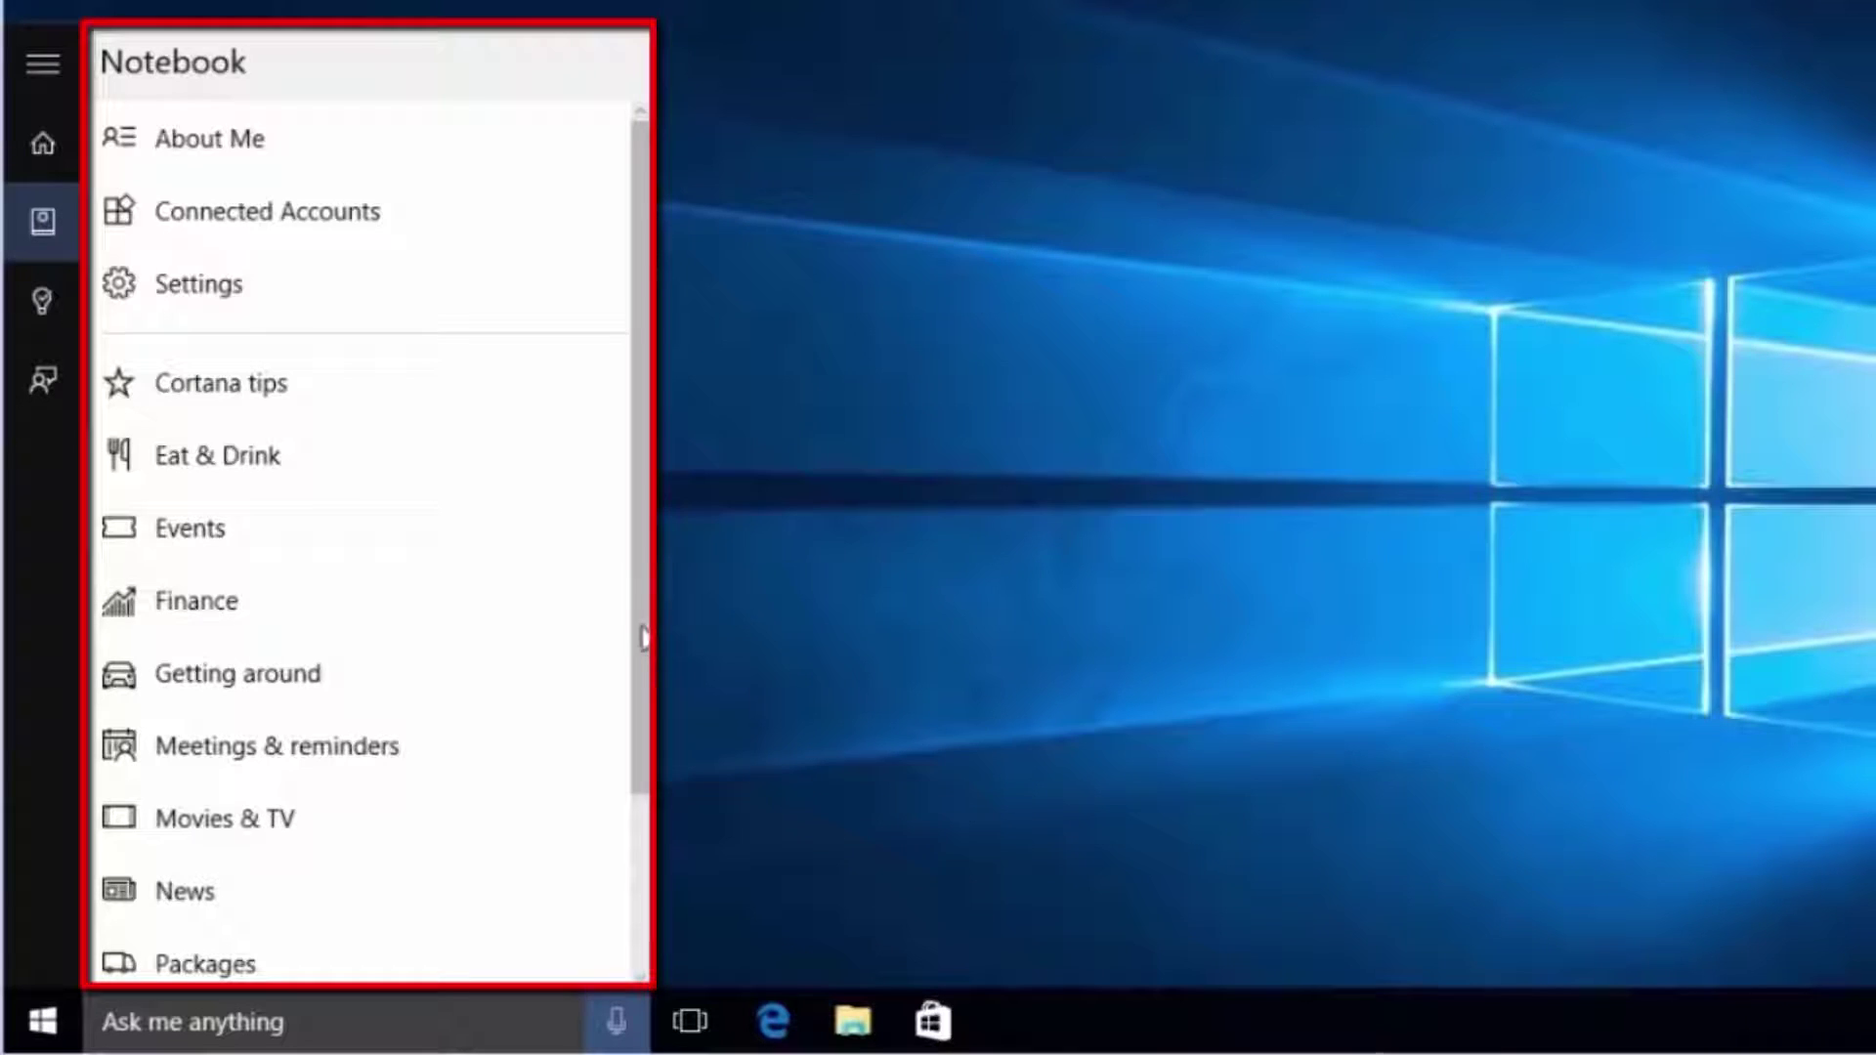
drag(642, 636, 648, 825)
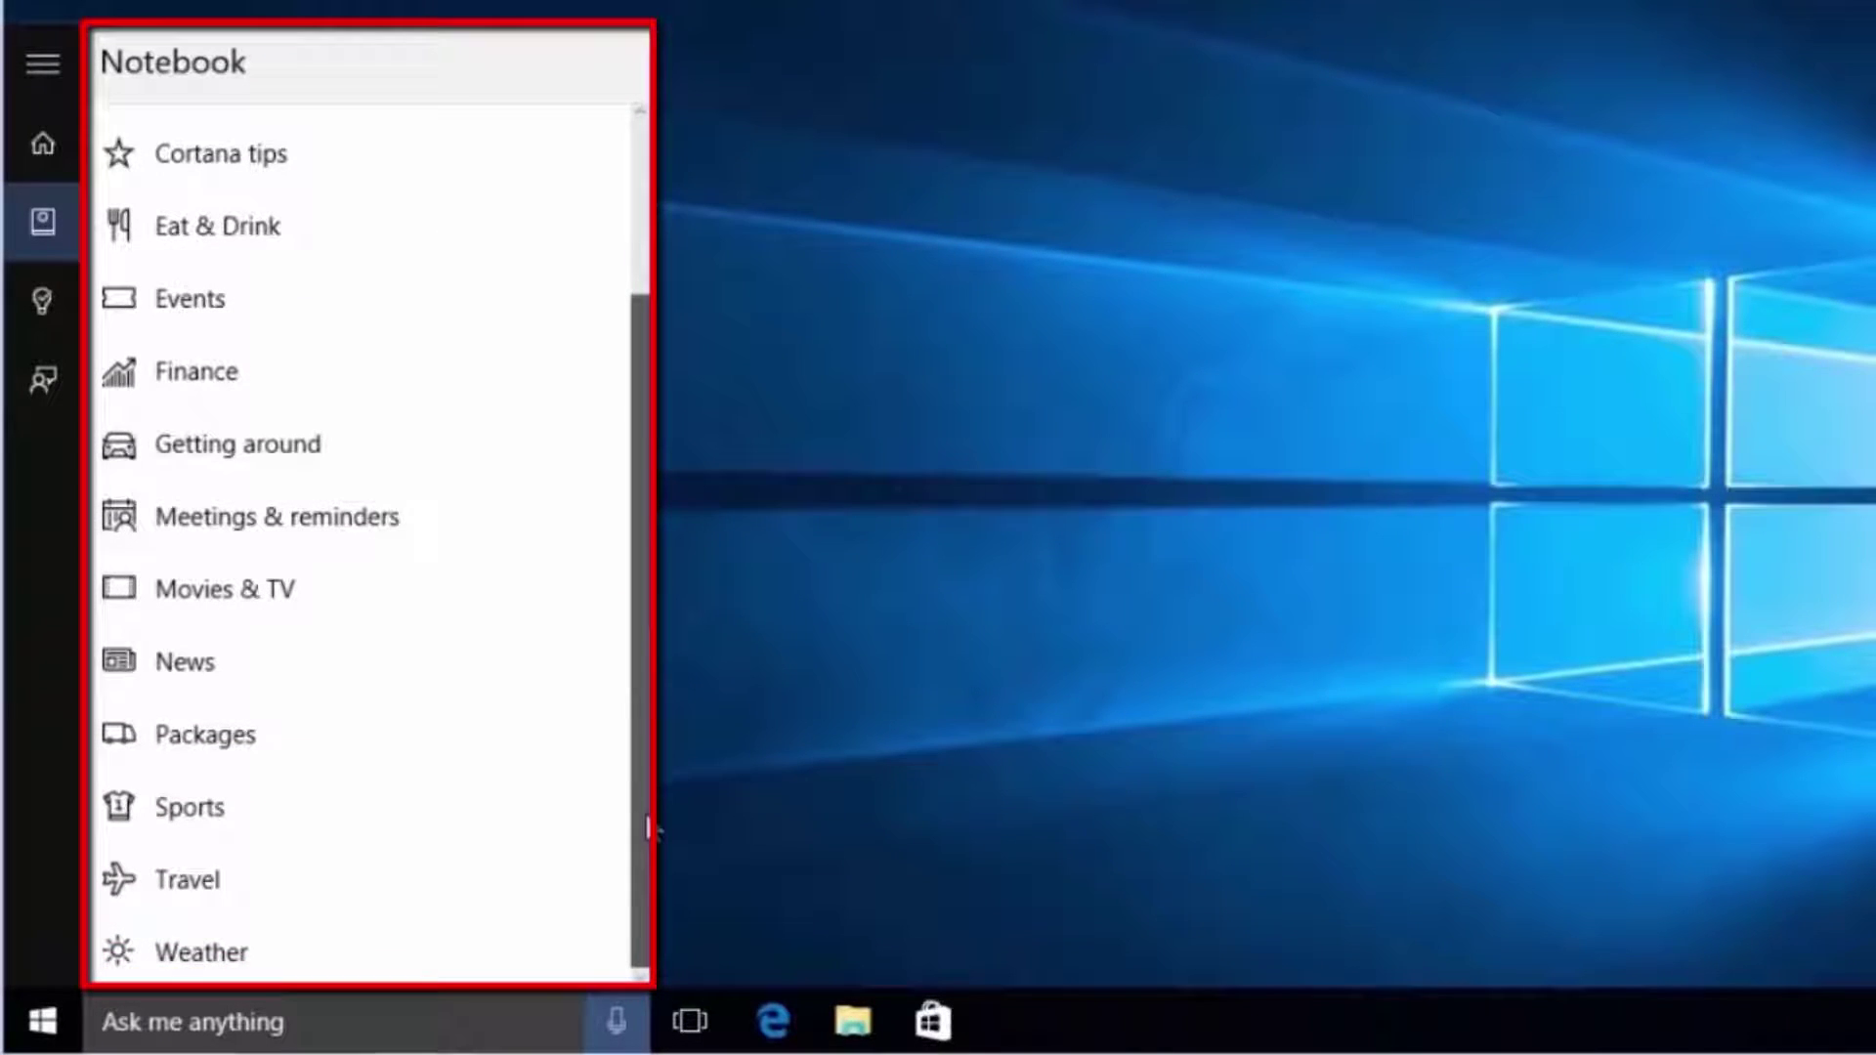
click(41, 156)
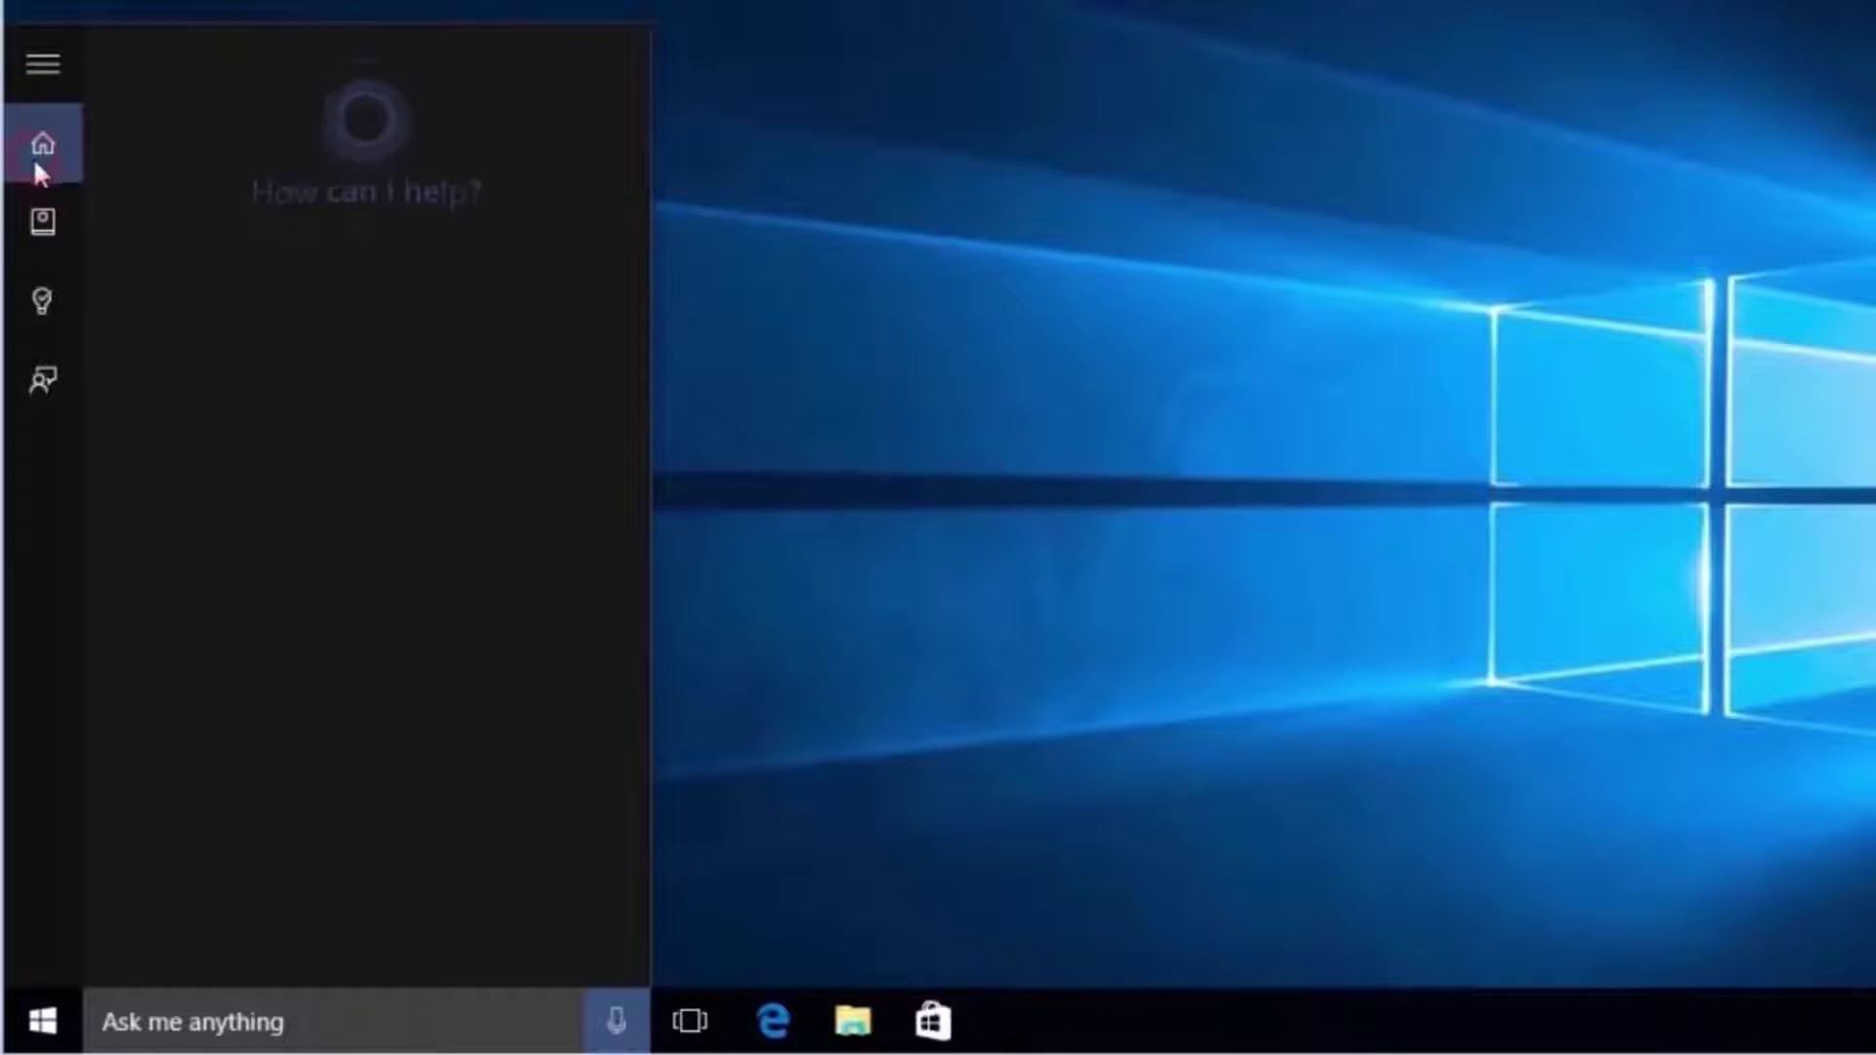
Expand the current location forecast in Cortana's home feed, and view the weather card's options without choosing any
click(335, 1009)
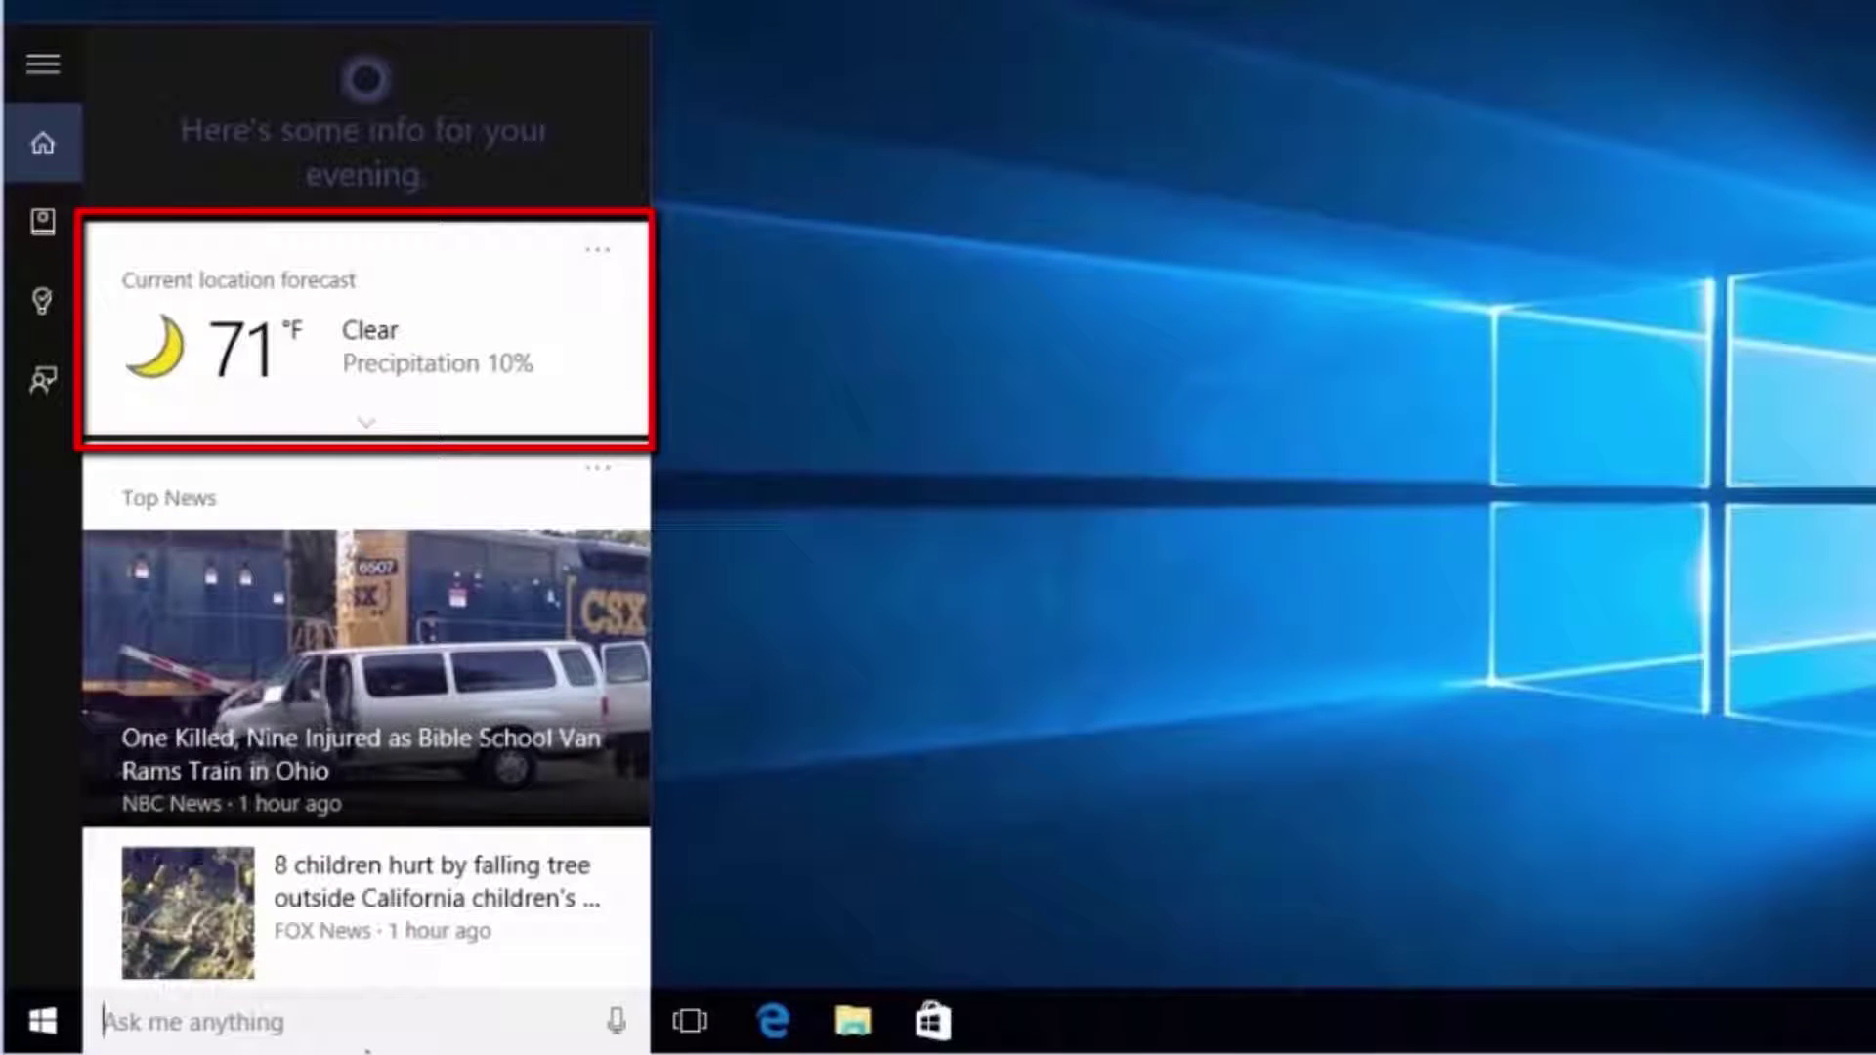
click(370, 423)
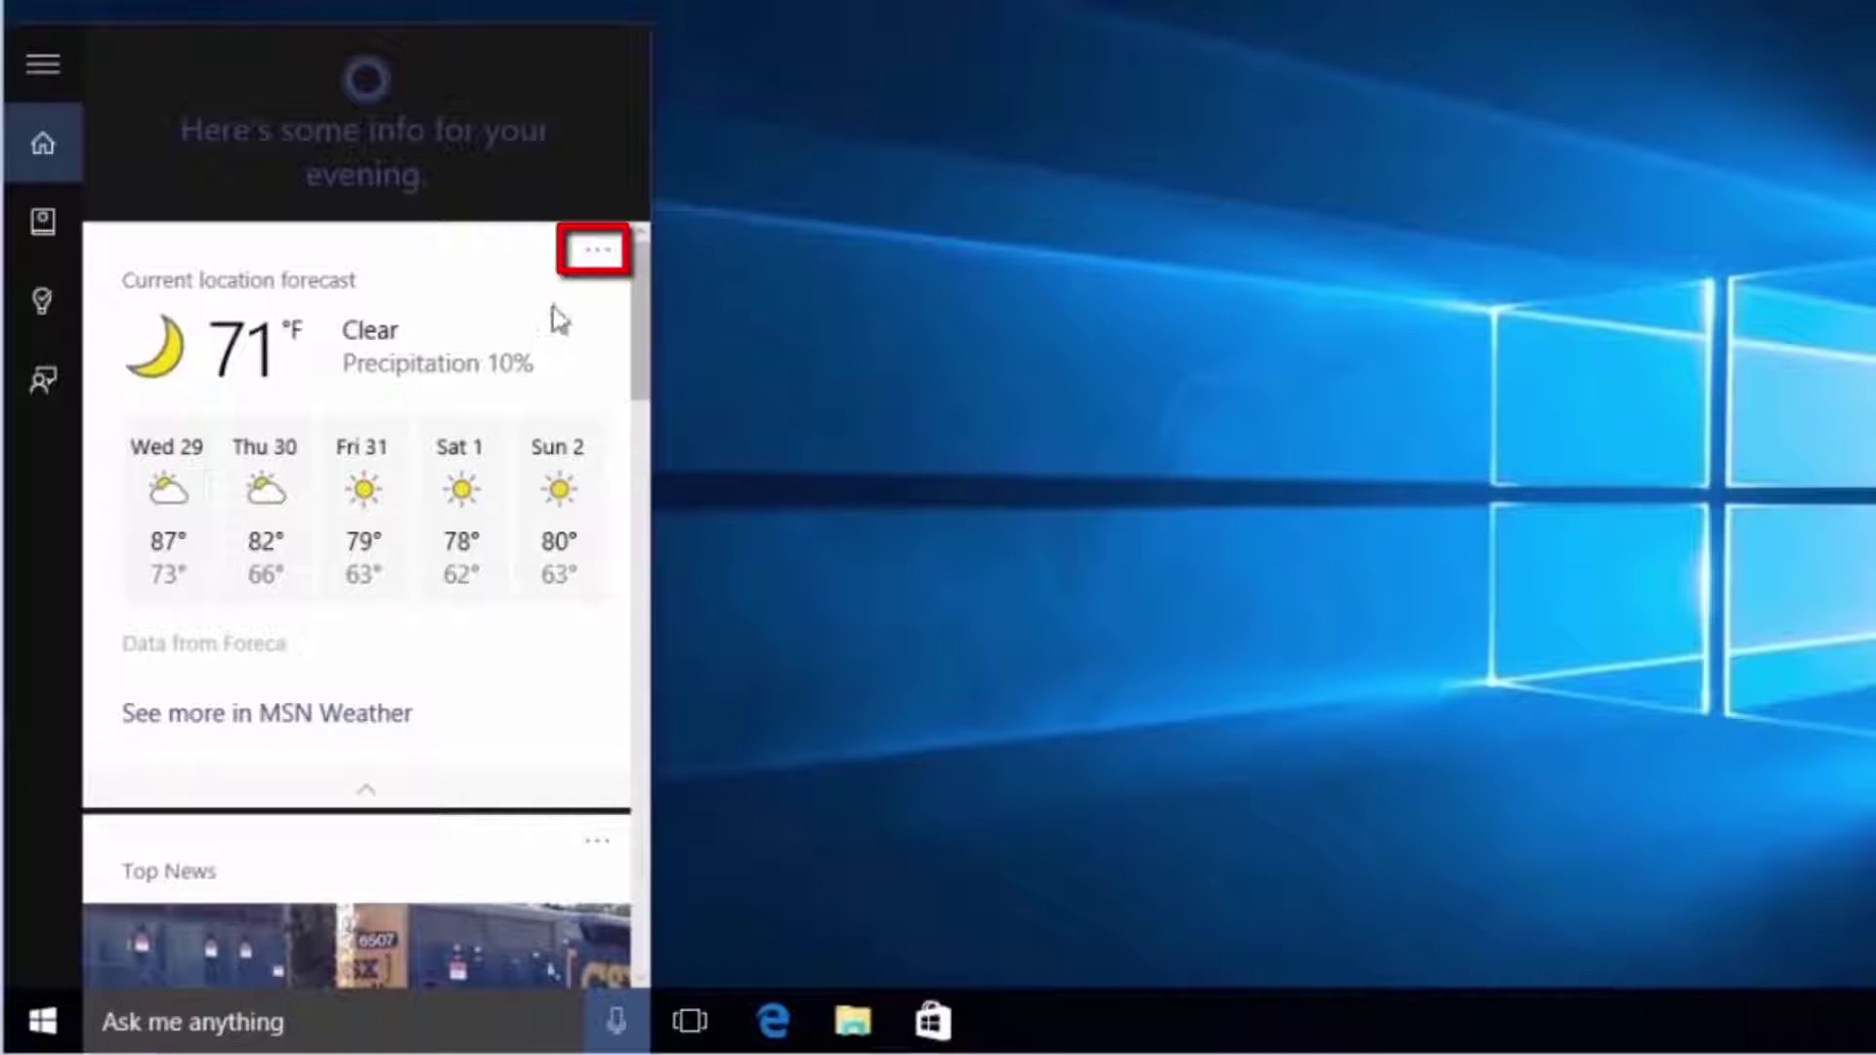
click(597, 256)
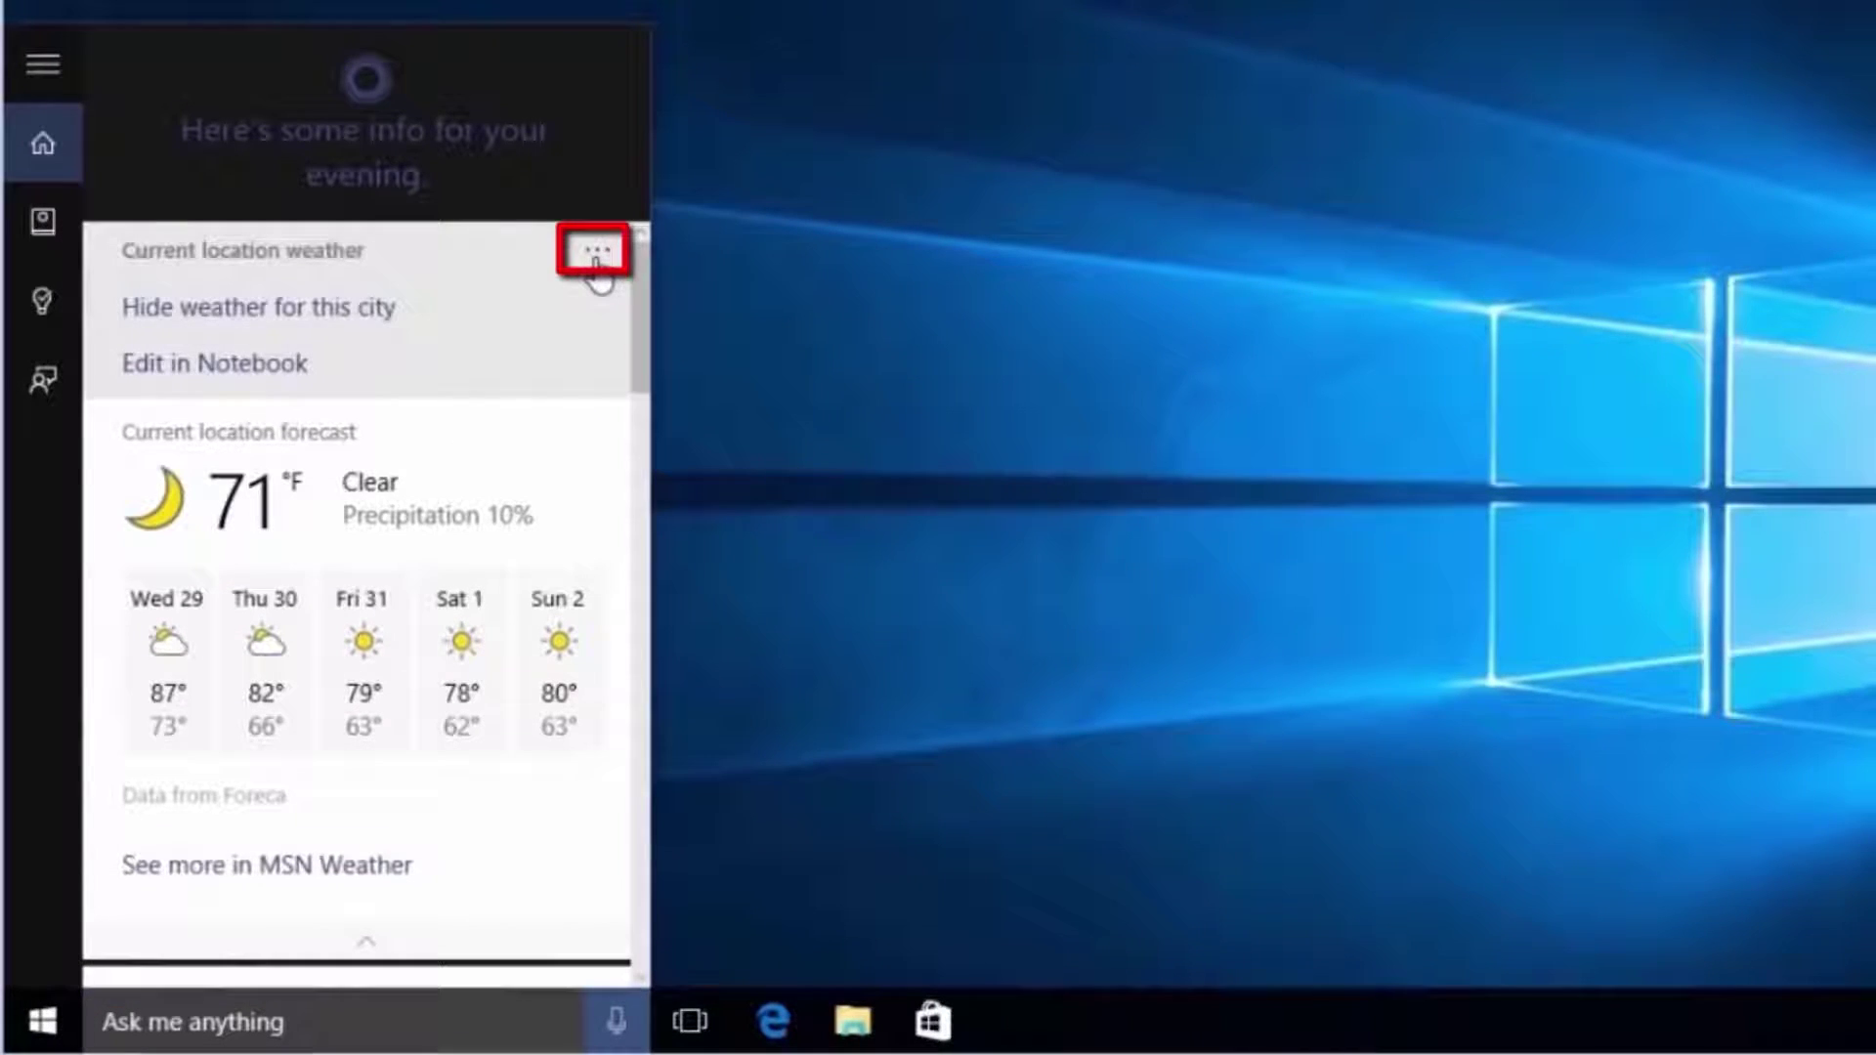
click(594, 270)
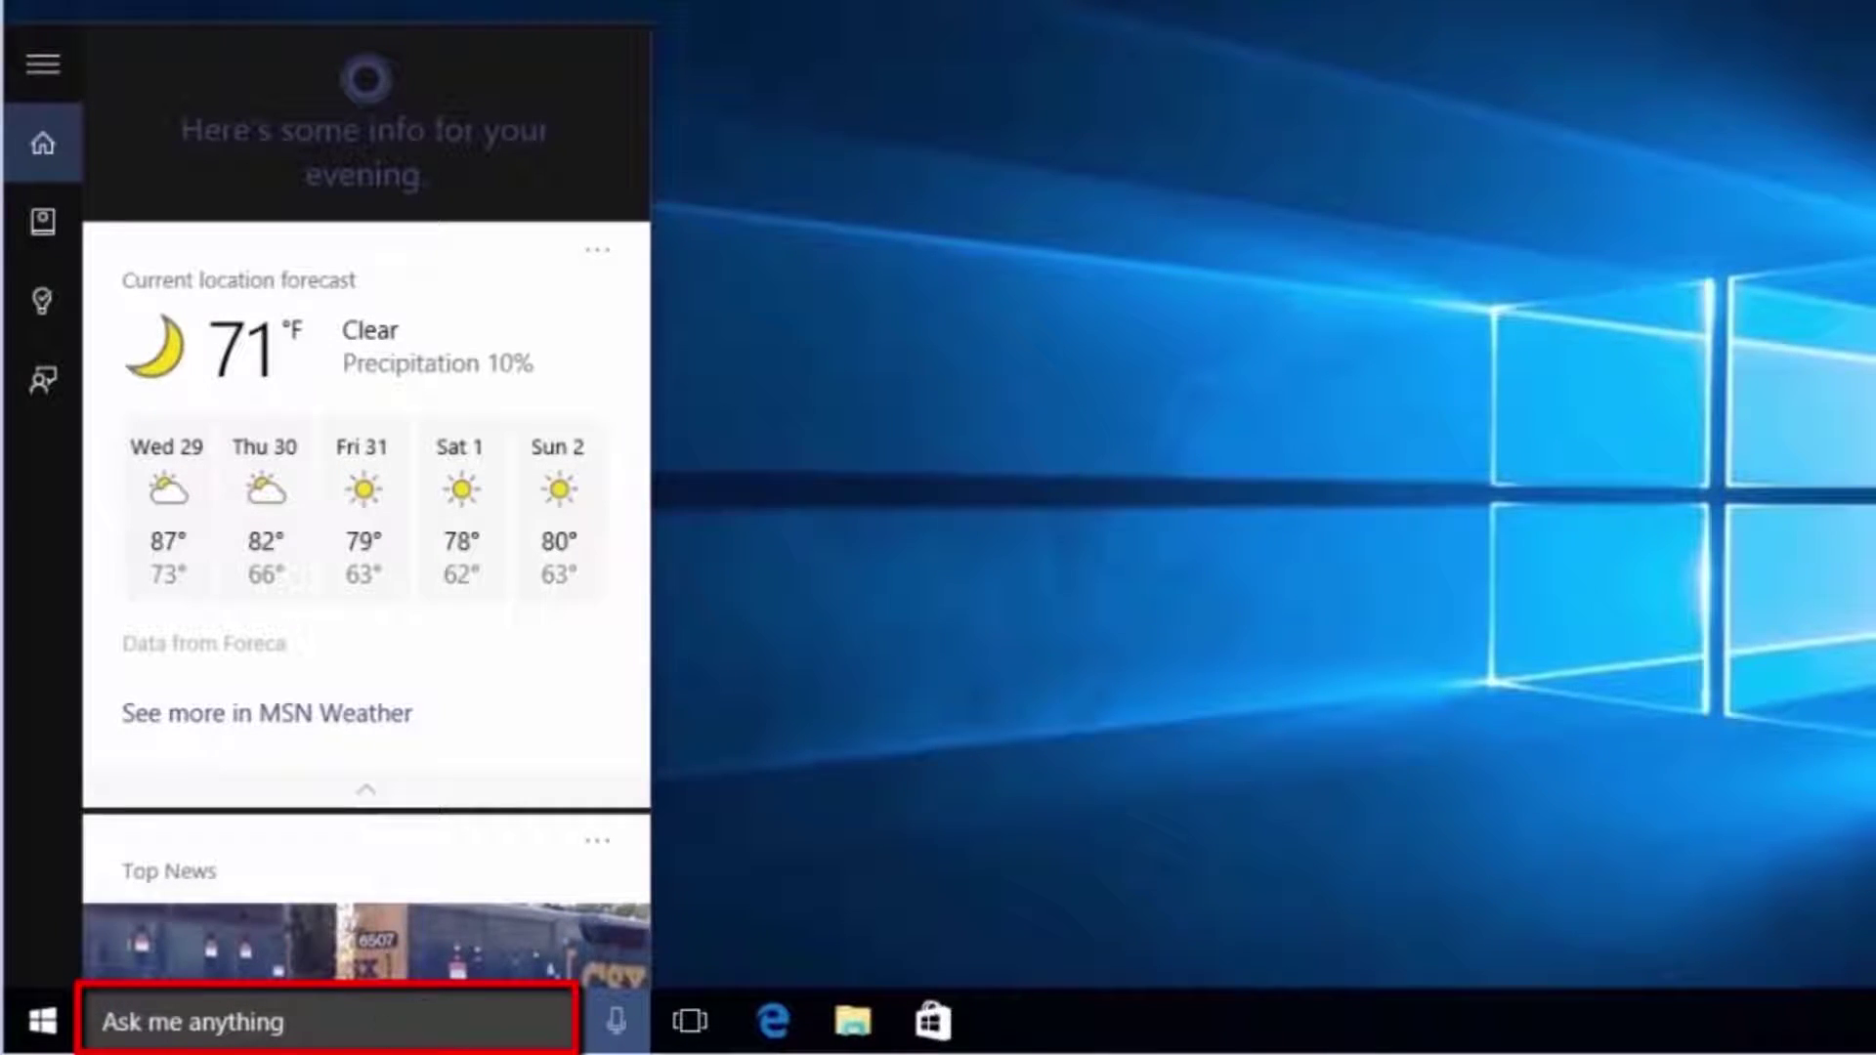
Ask Cortana to "show me chinese restaurants nearby"
click(392, 1031)
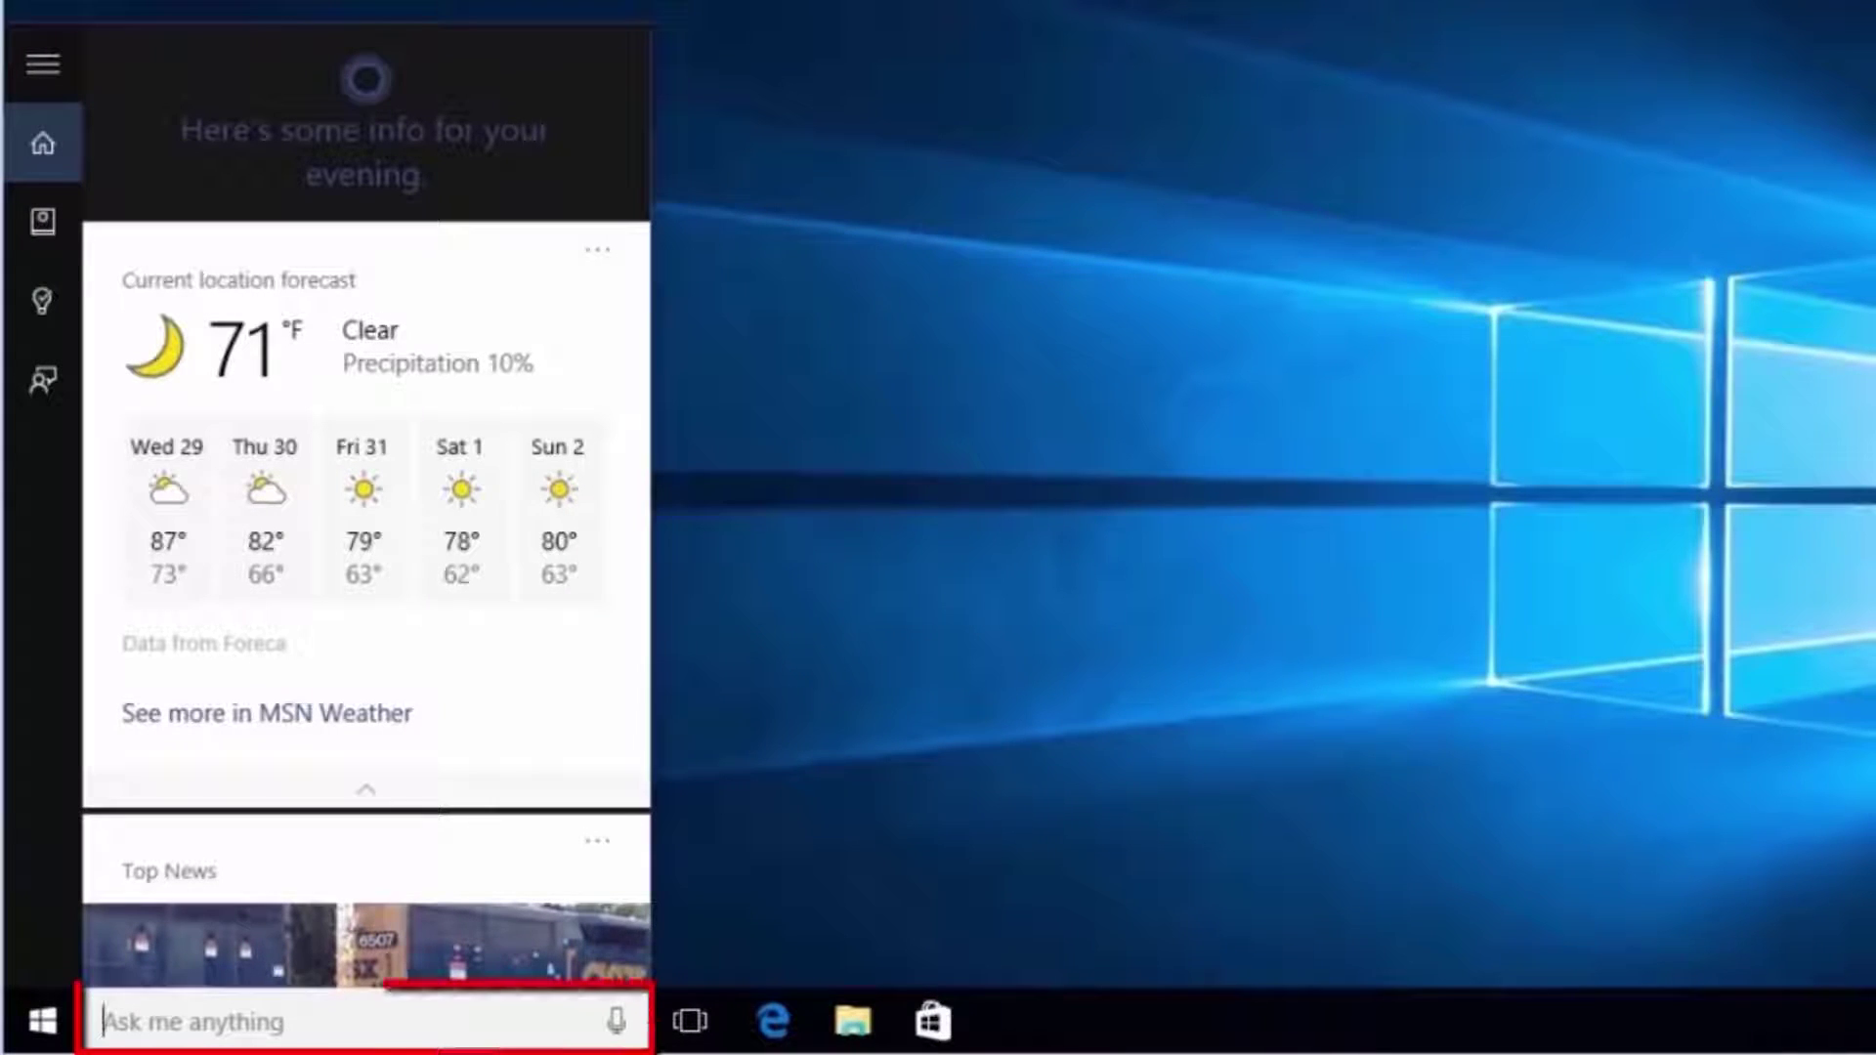
text(show)
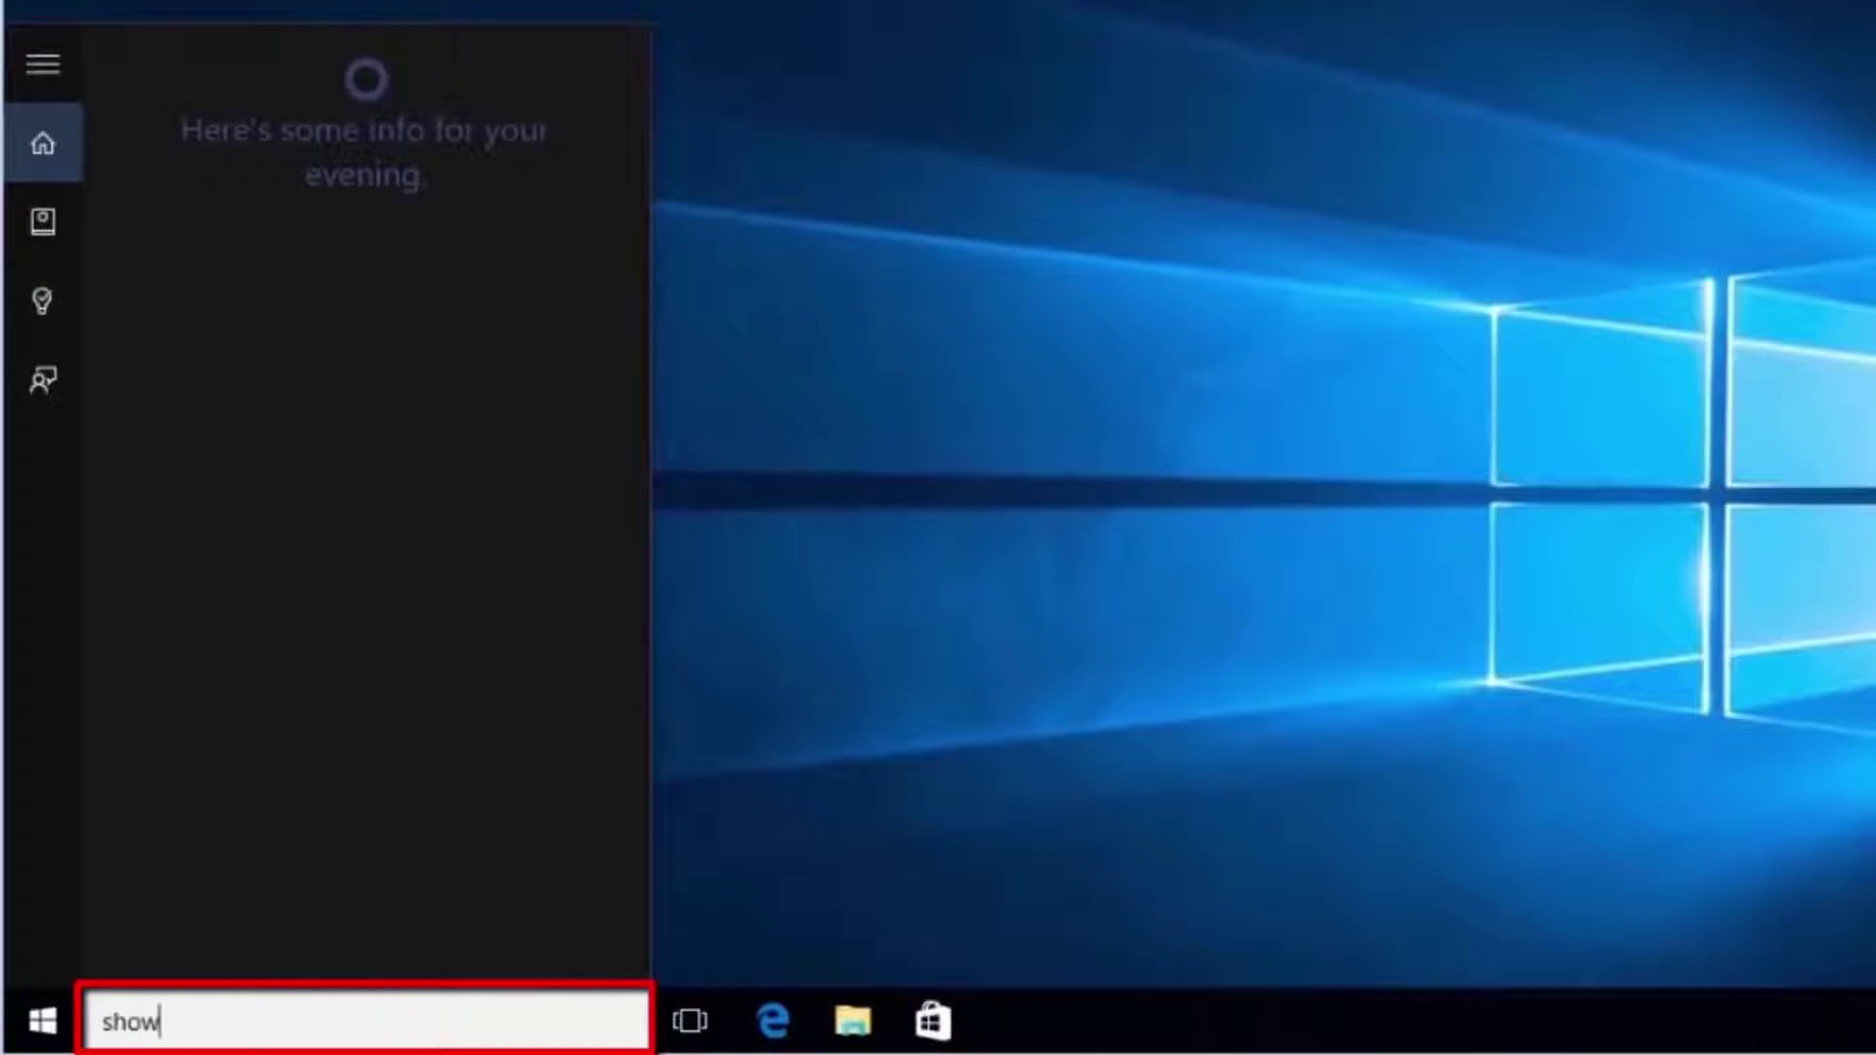
text( me ch)
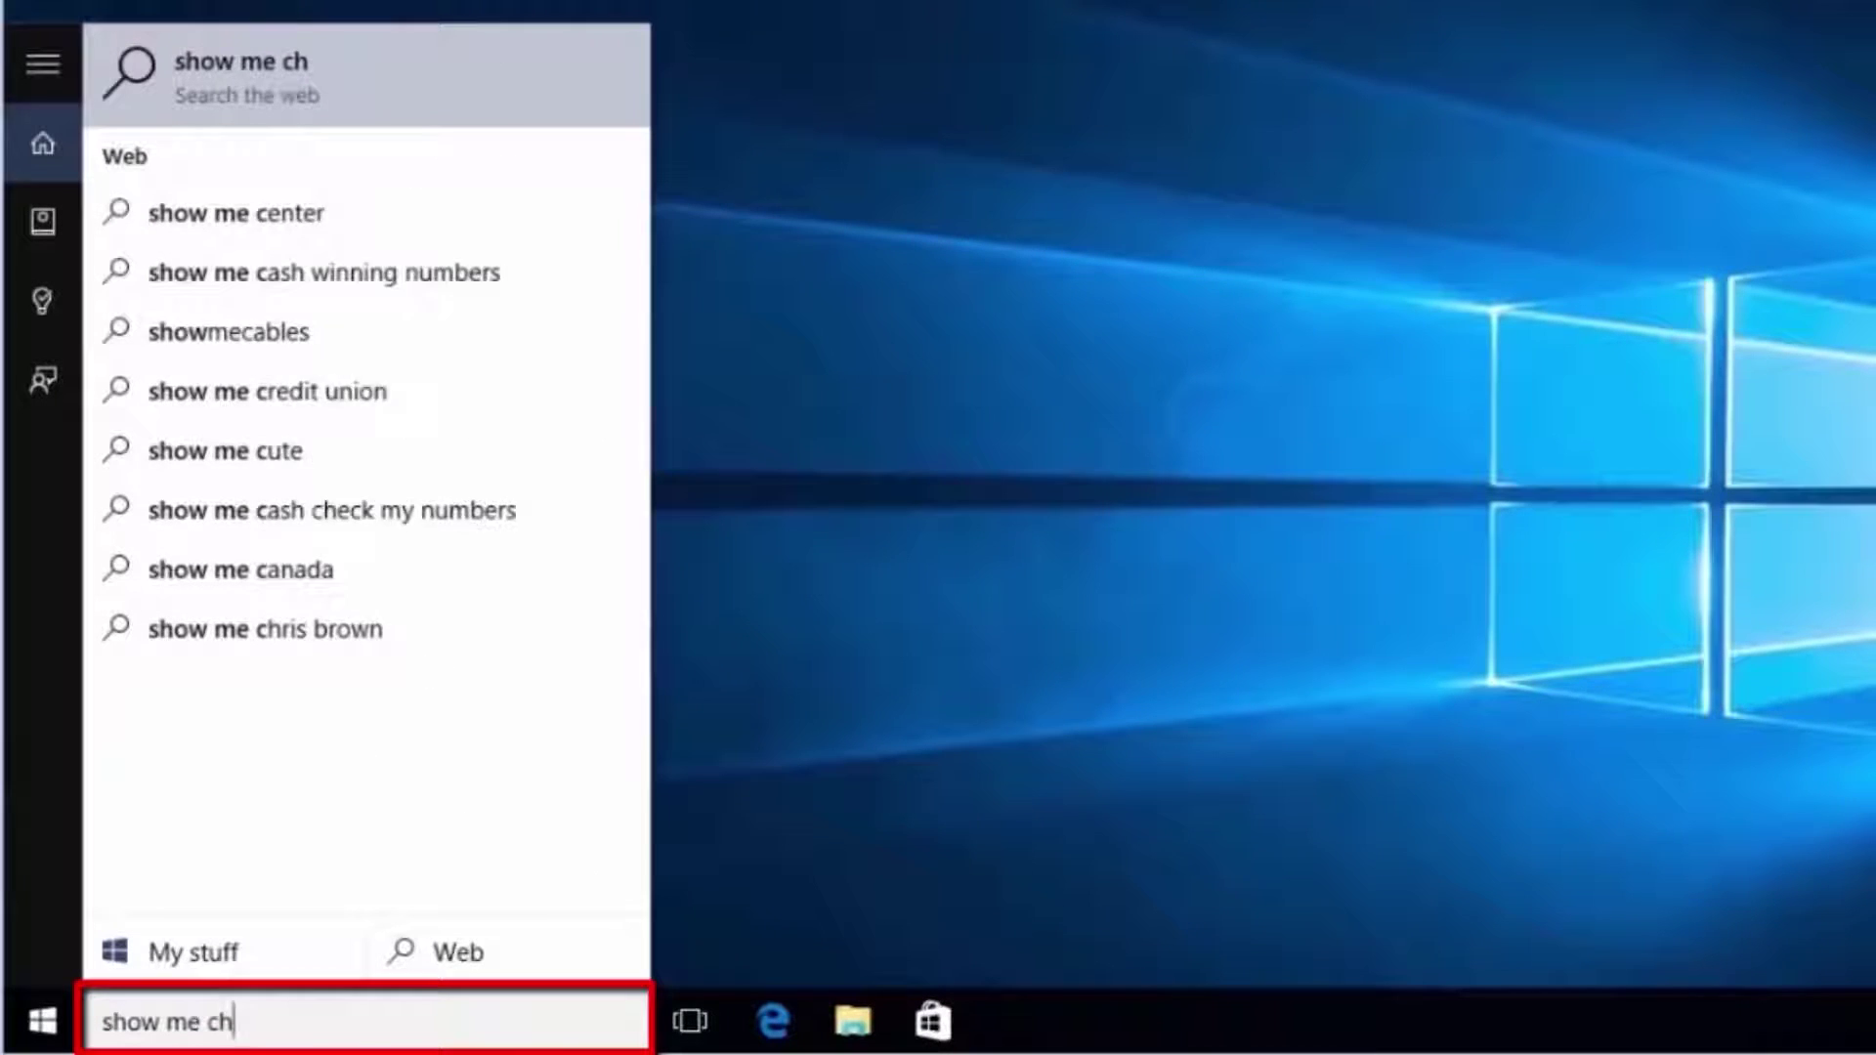
text(inese re)
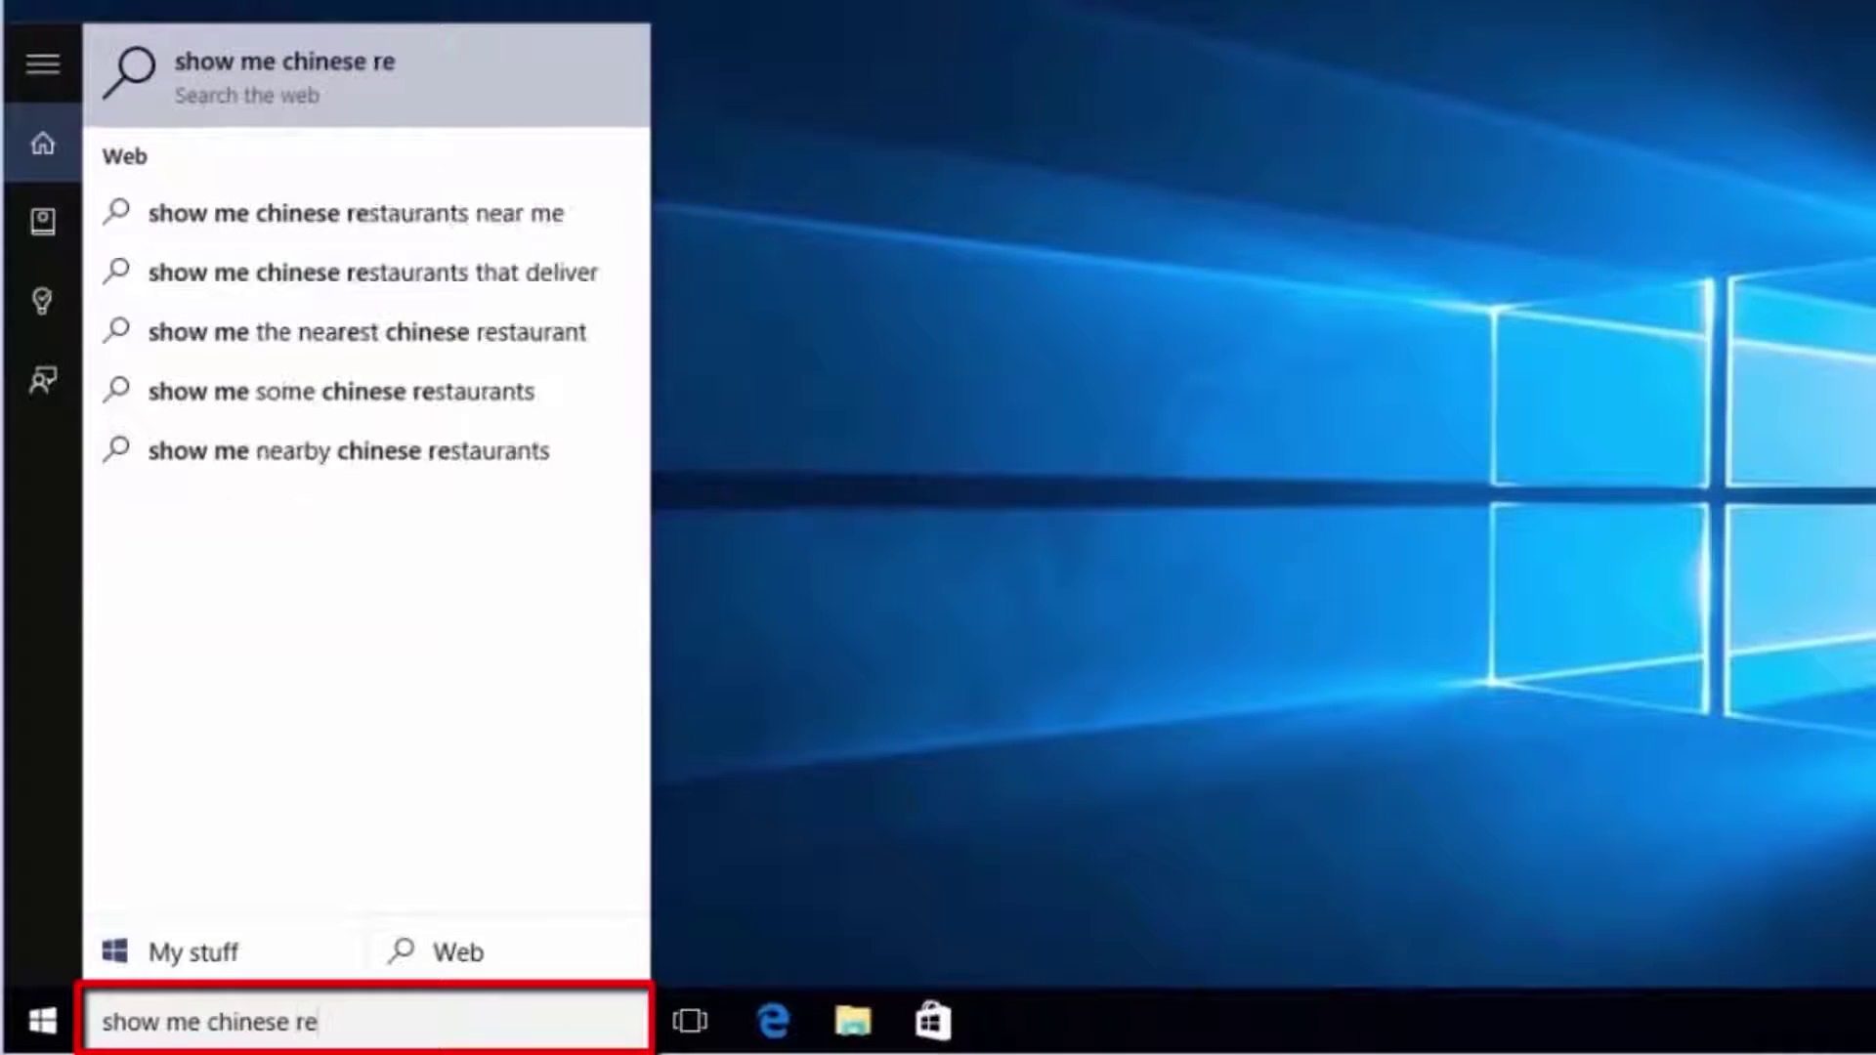
text(staurant)
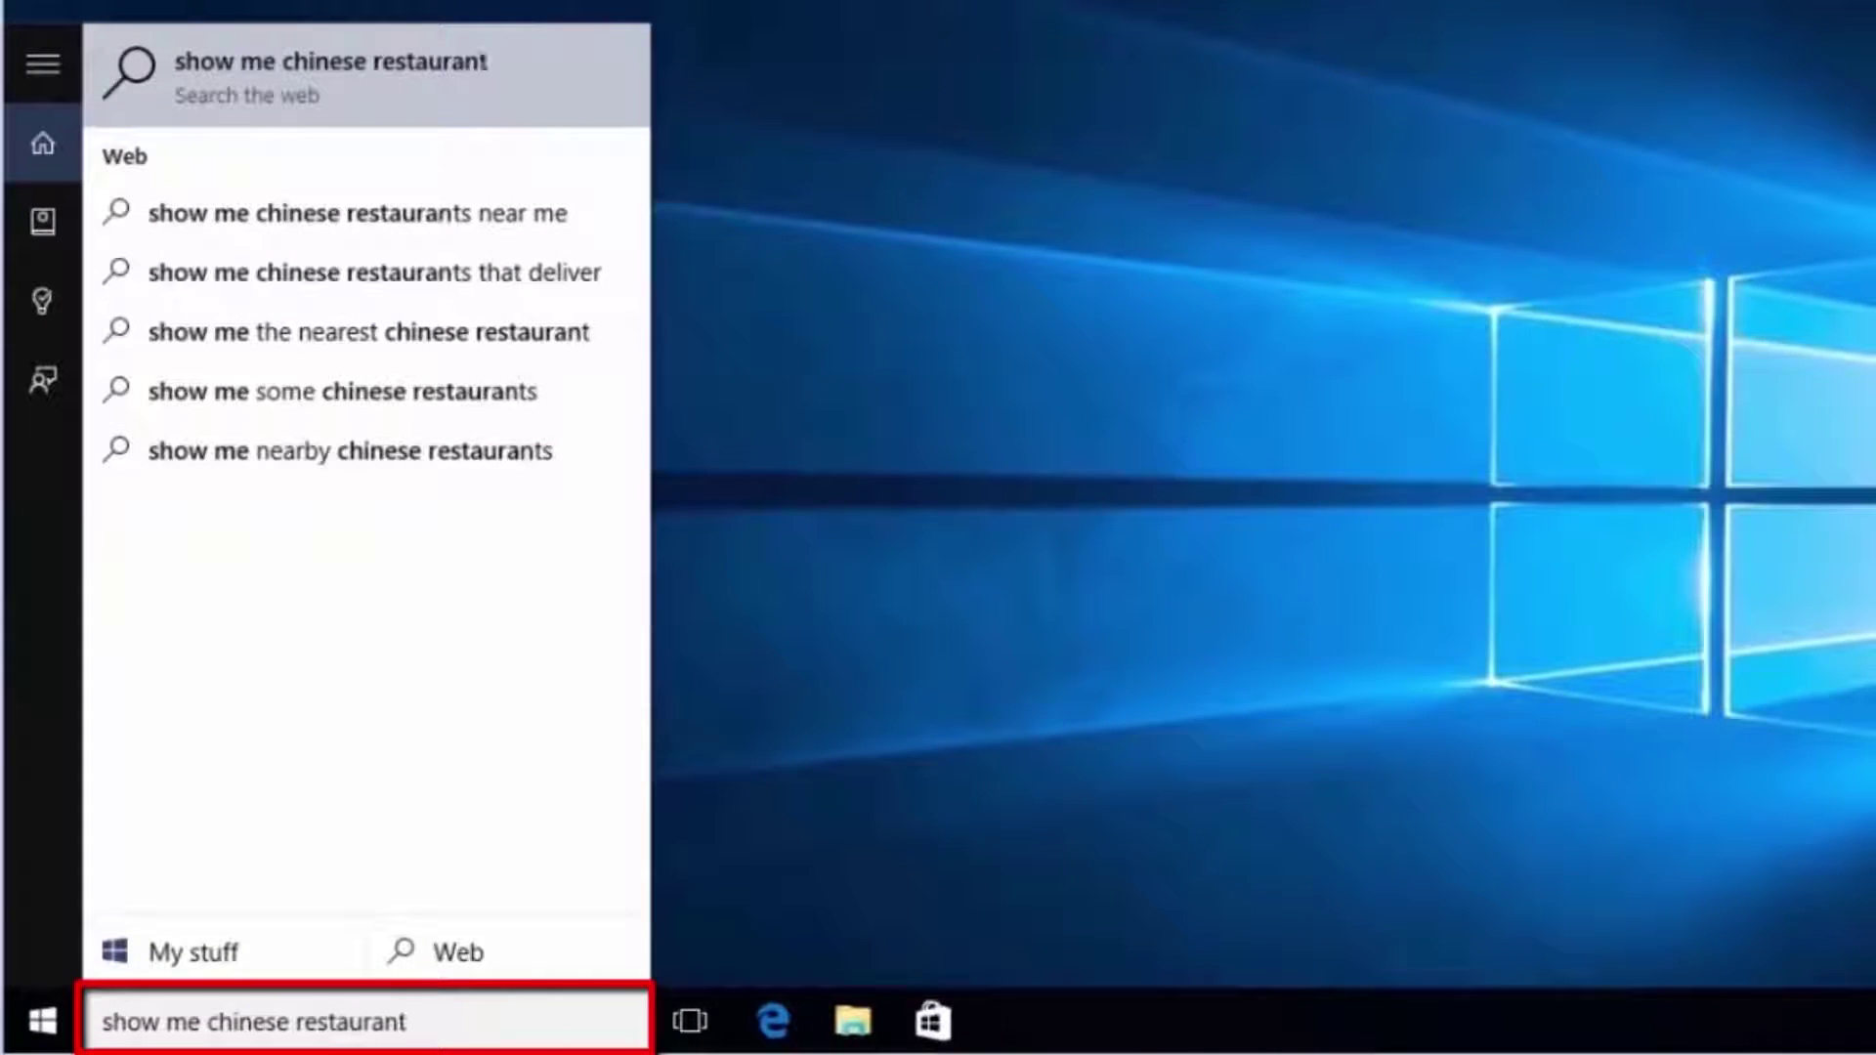
text(s nearby)
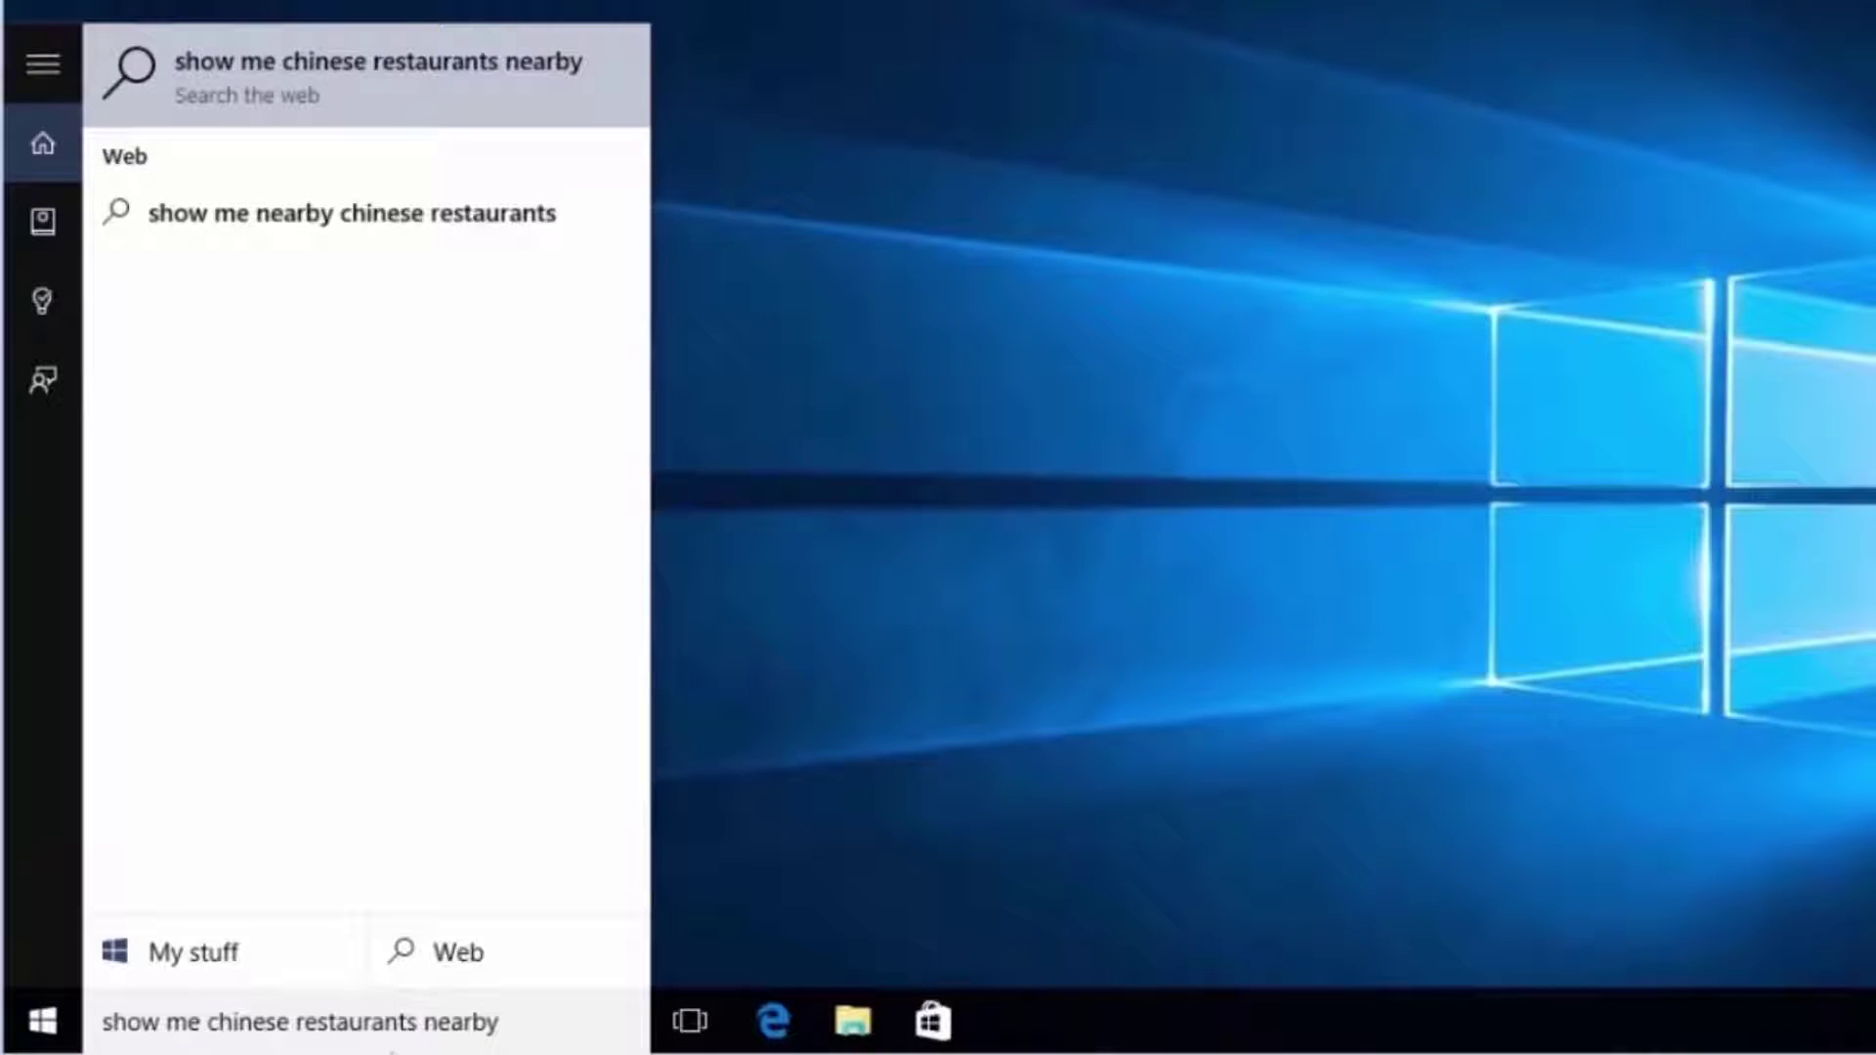
key(Return)
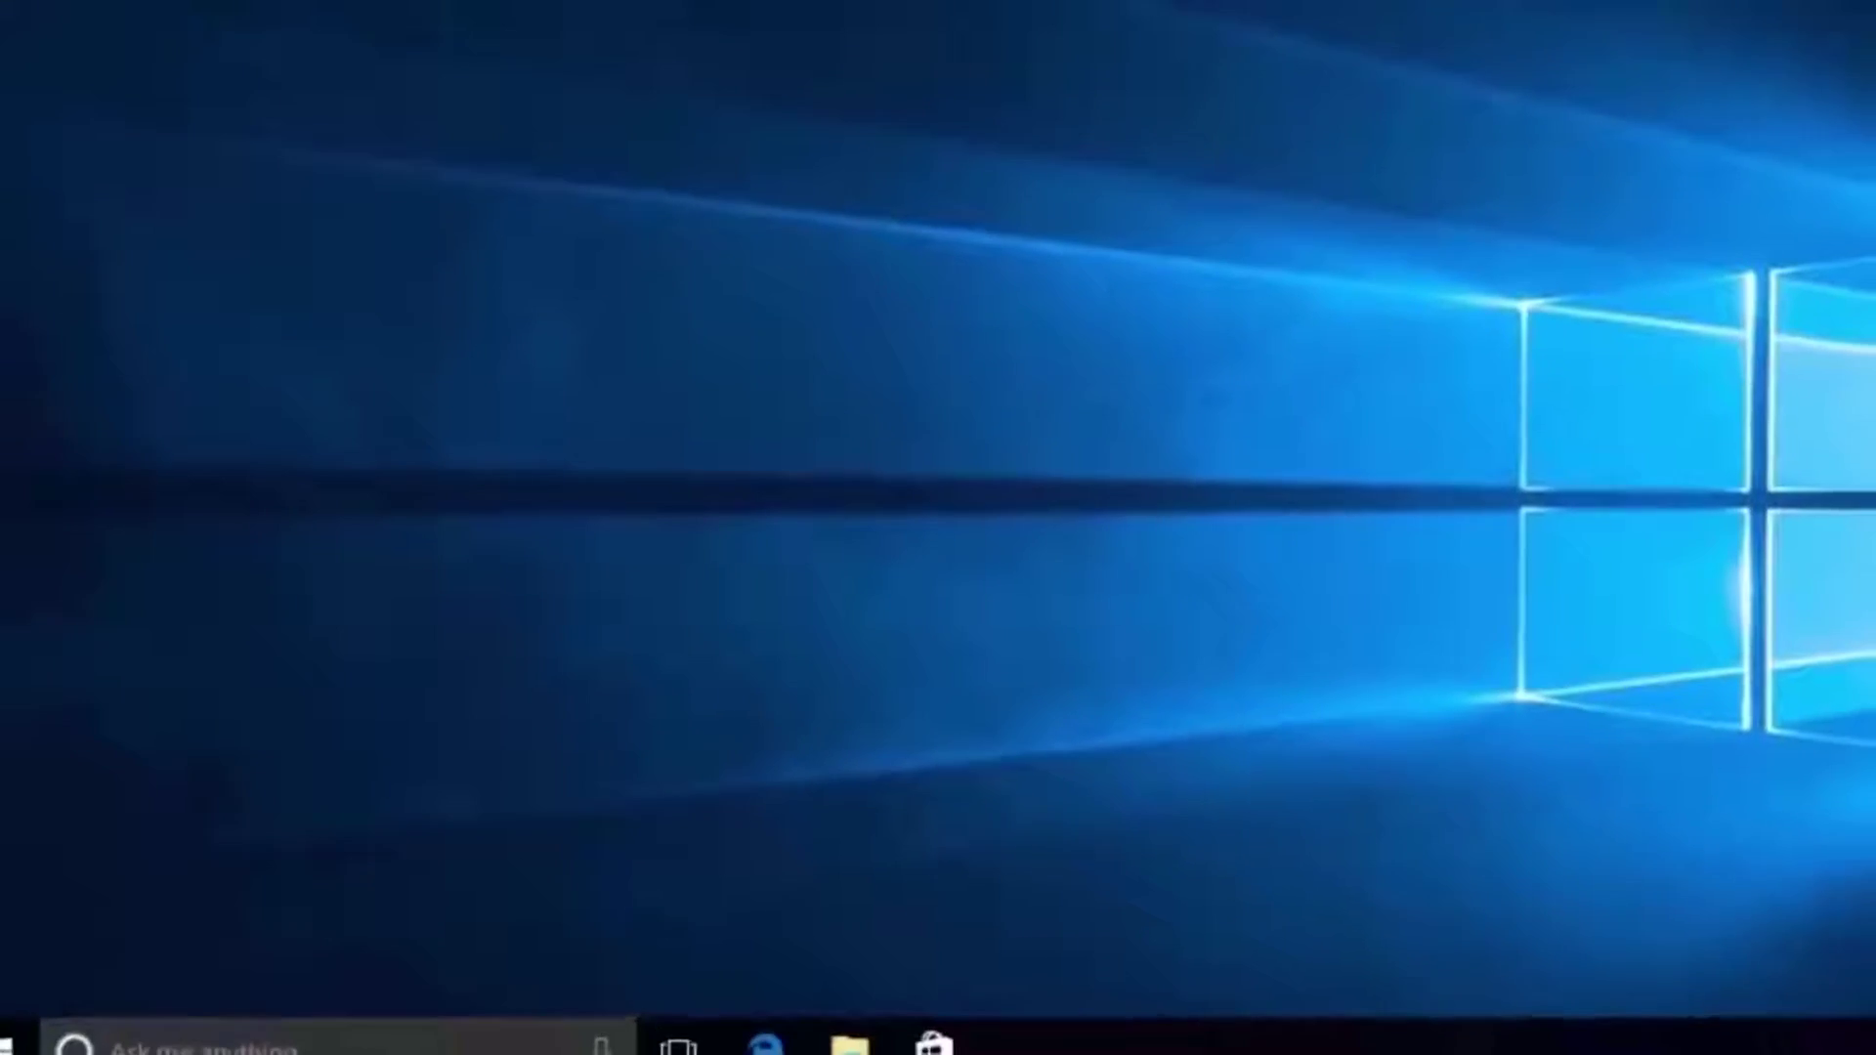
Ask Cortana for a new reminder with the request "remind me at 6pm to watch the local news"
click(352, 1019)
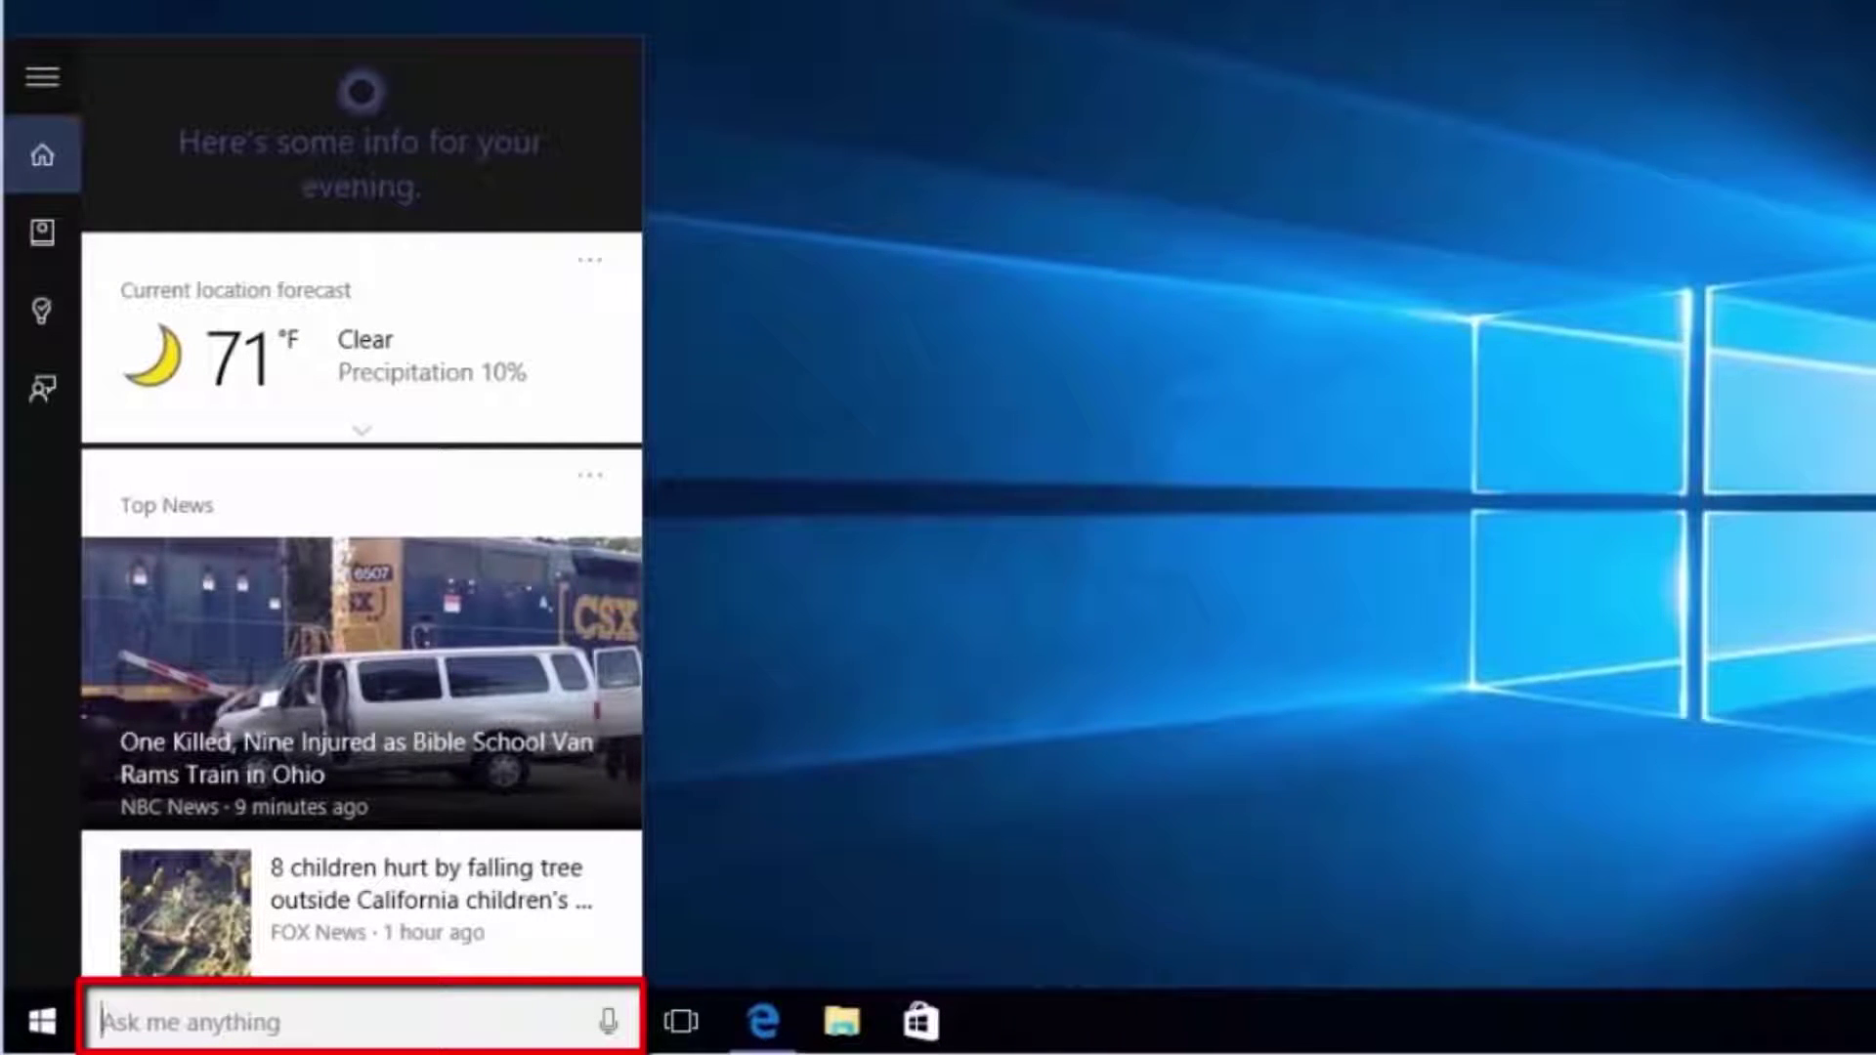
text(remind)
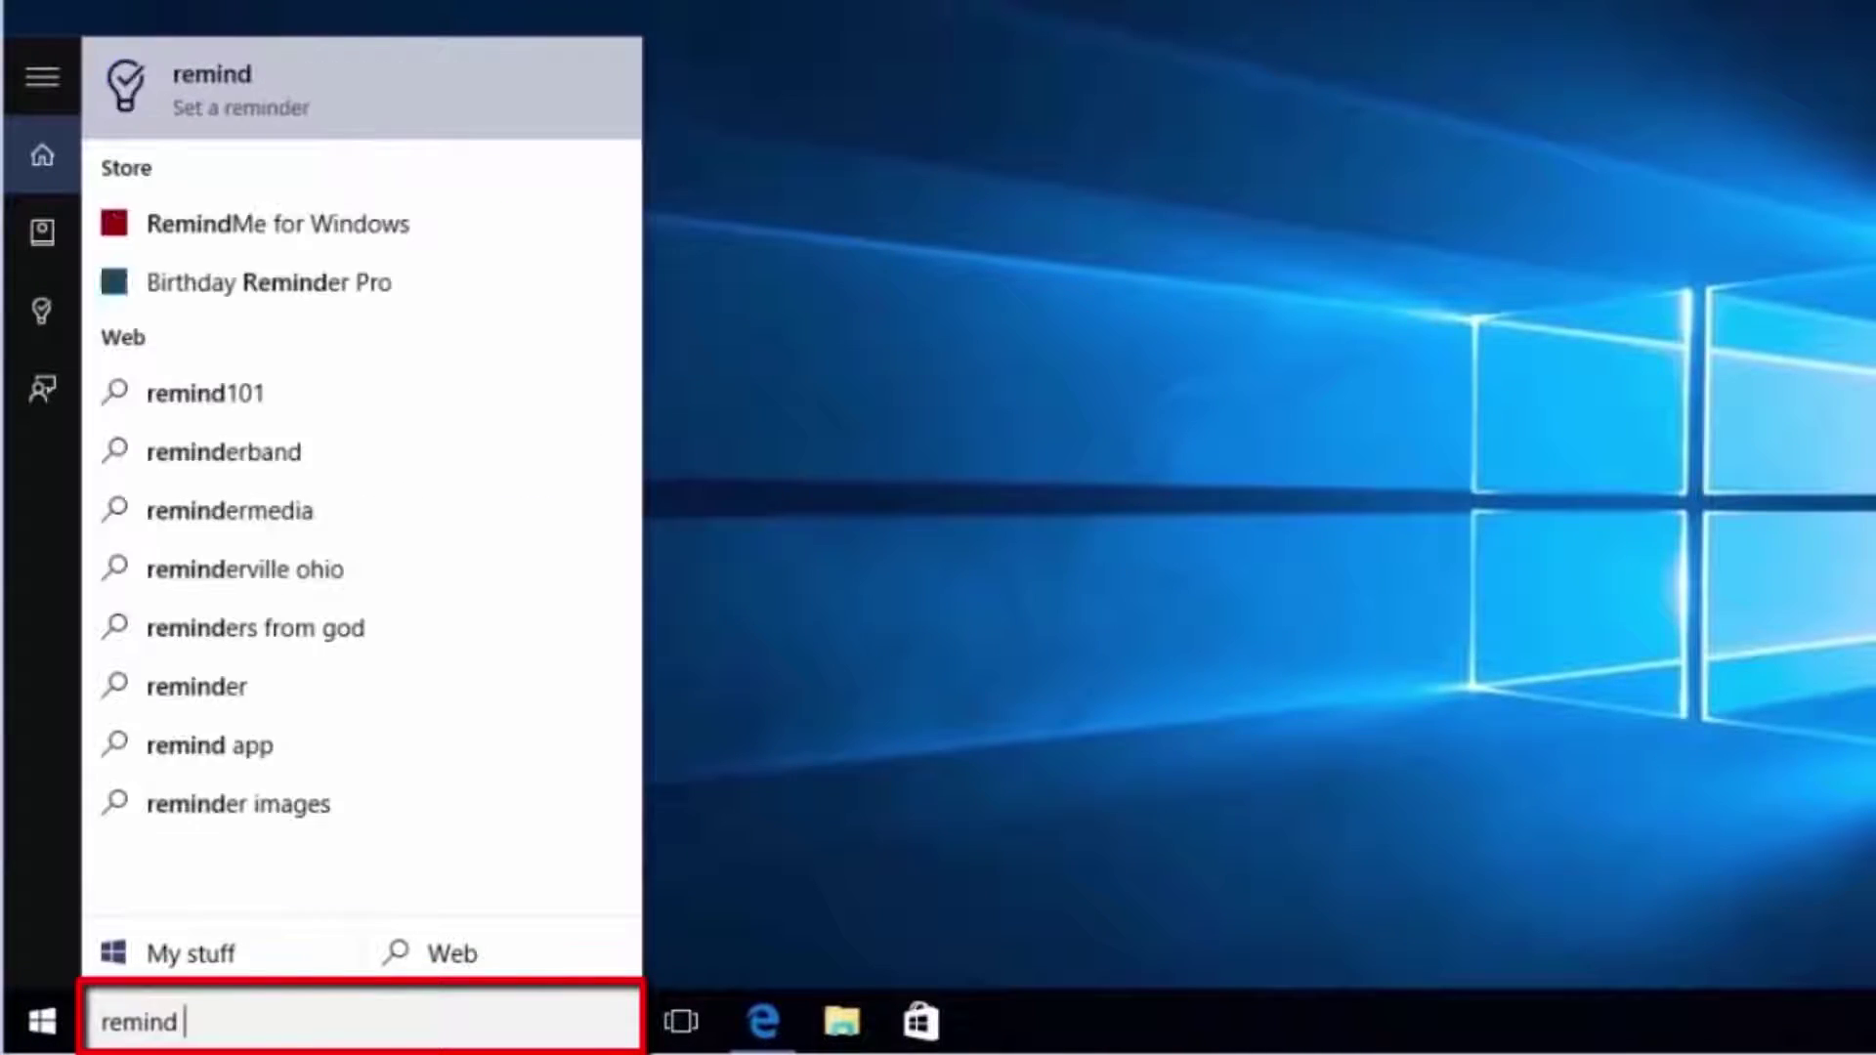
text( me at 6)
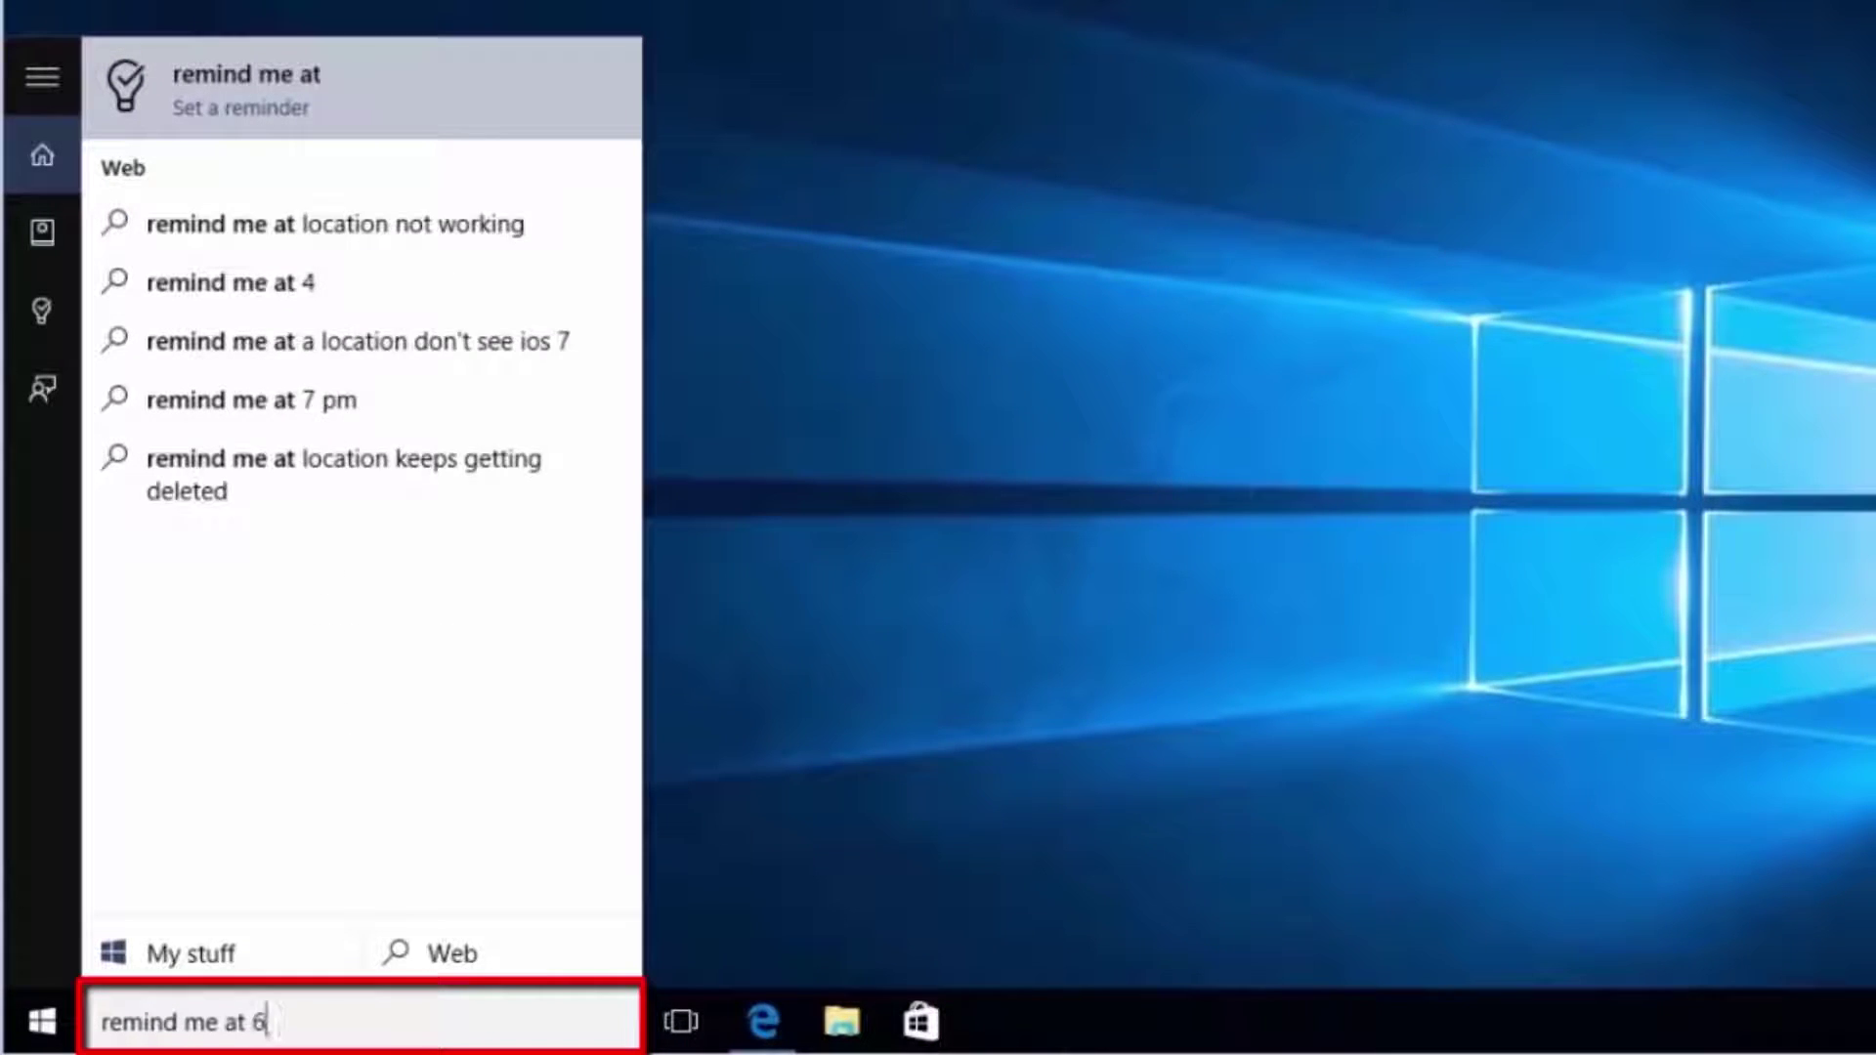
text(pm to wa)
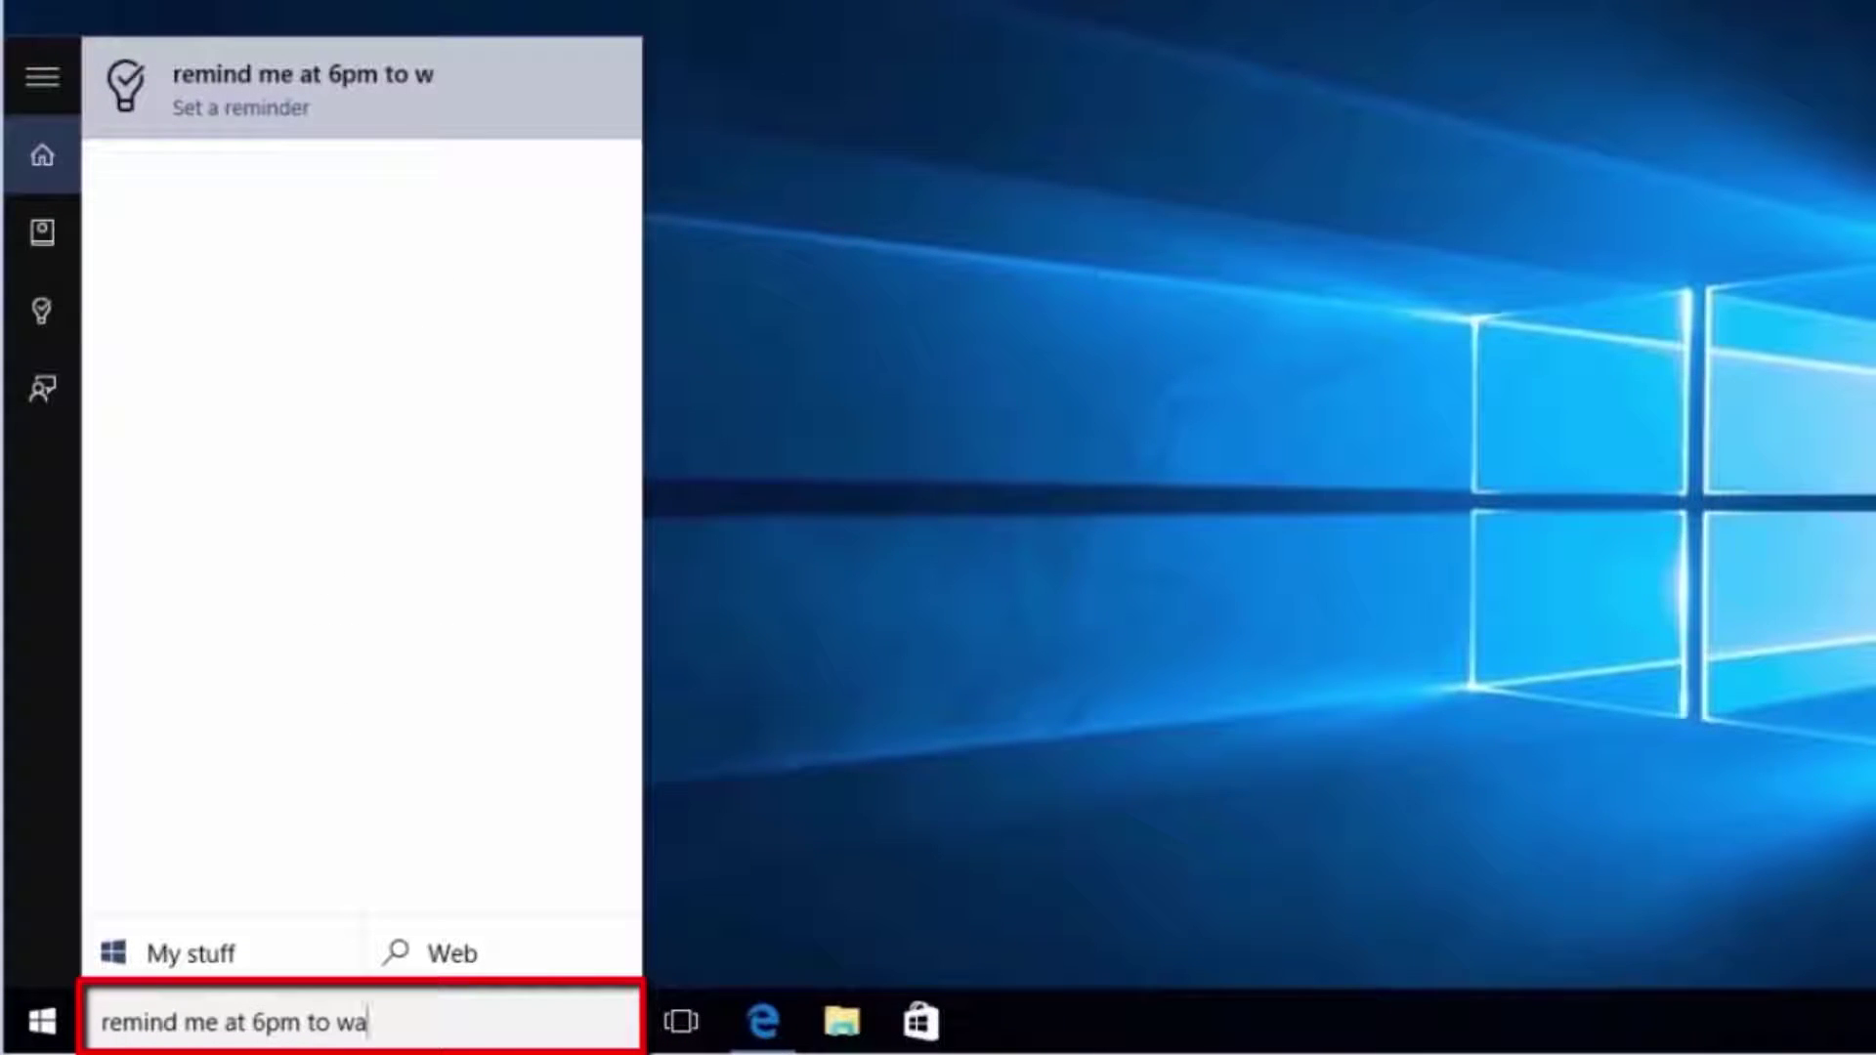
text(tch the lo)
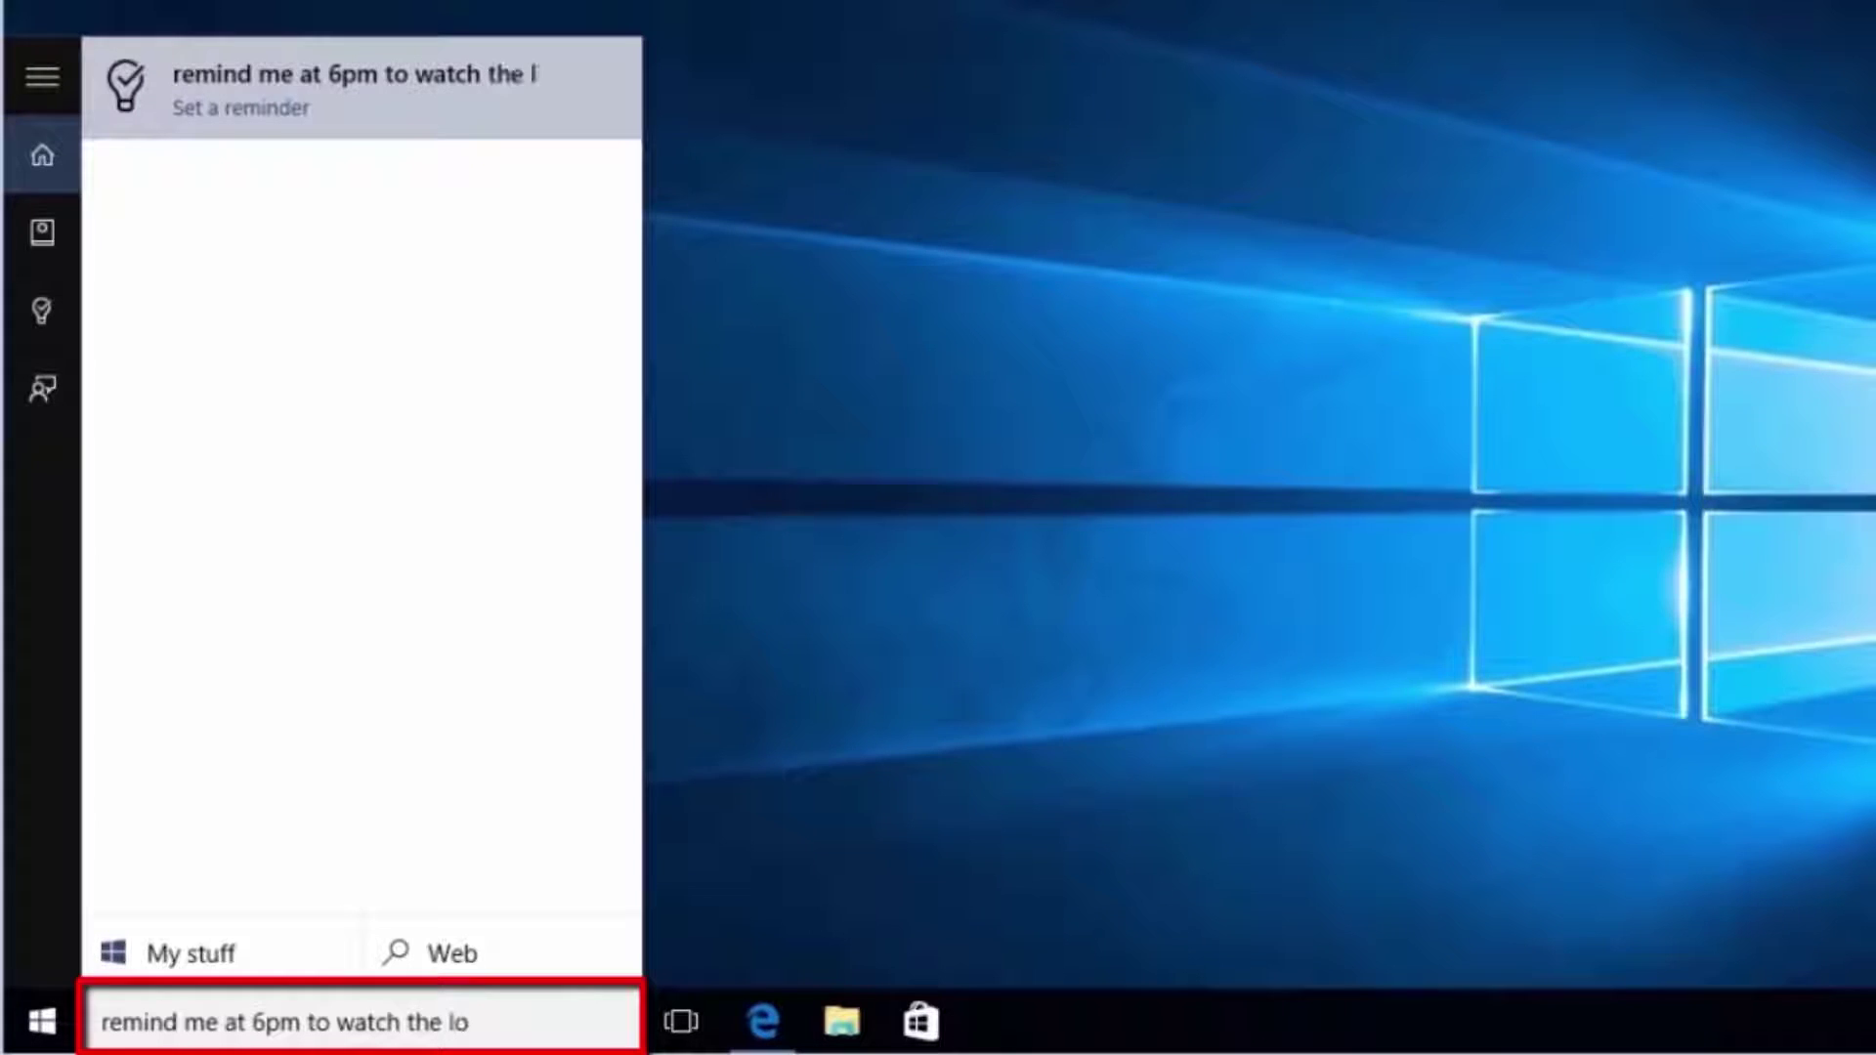
text(cal news)
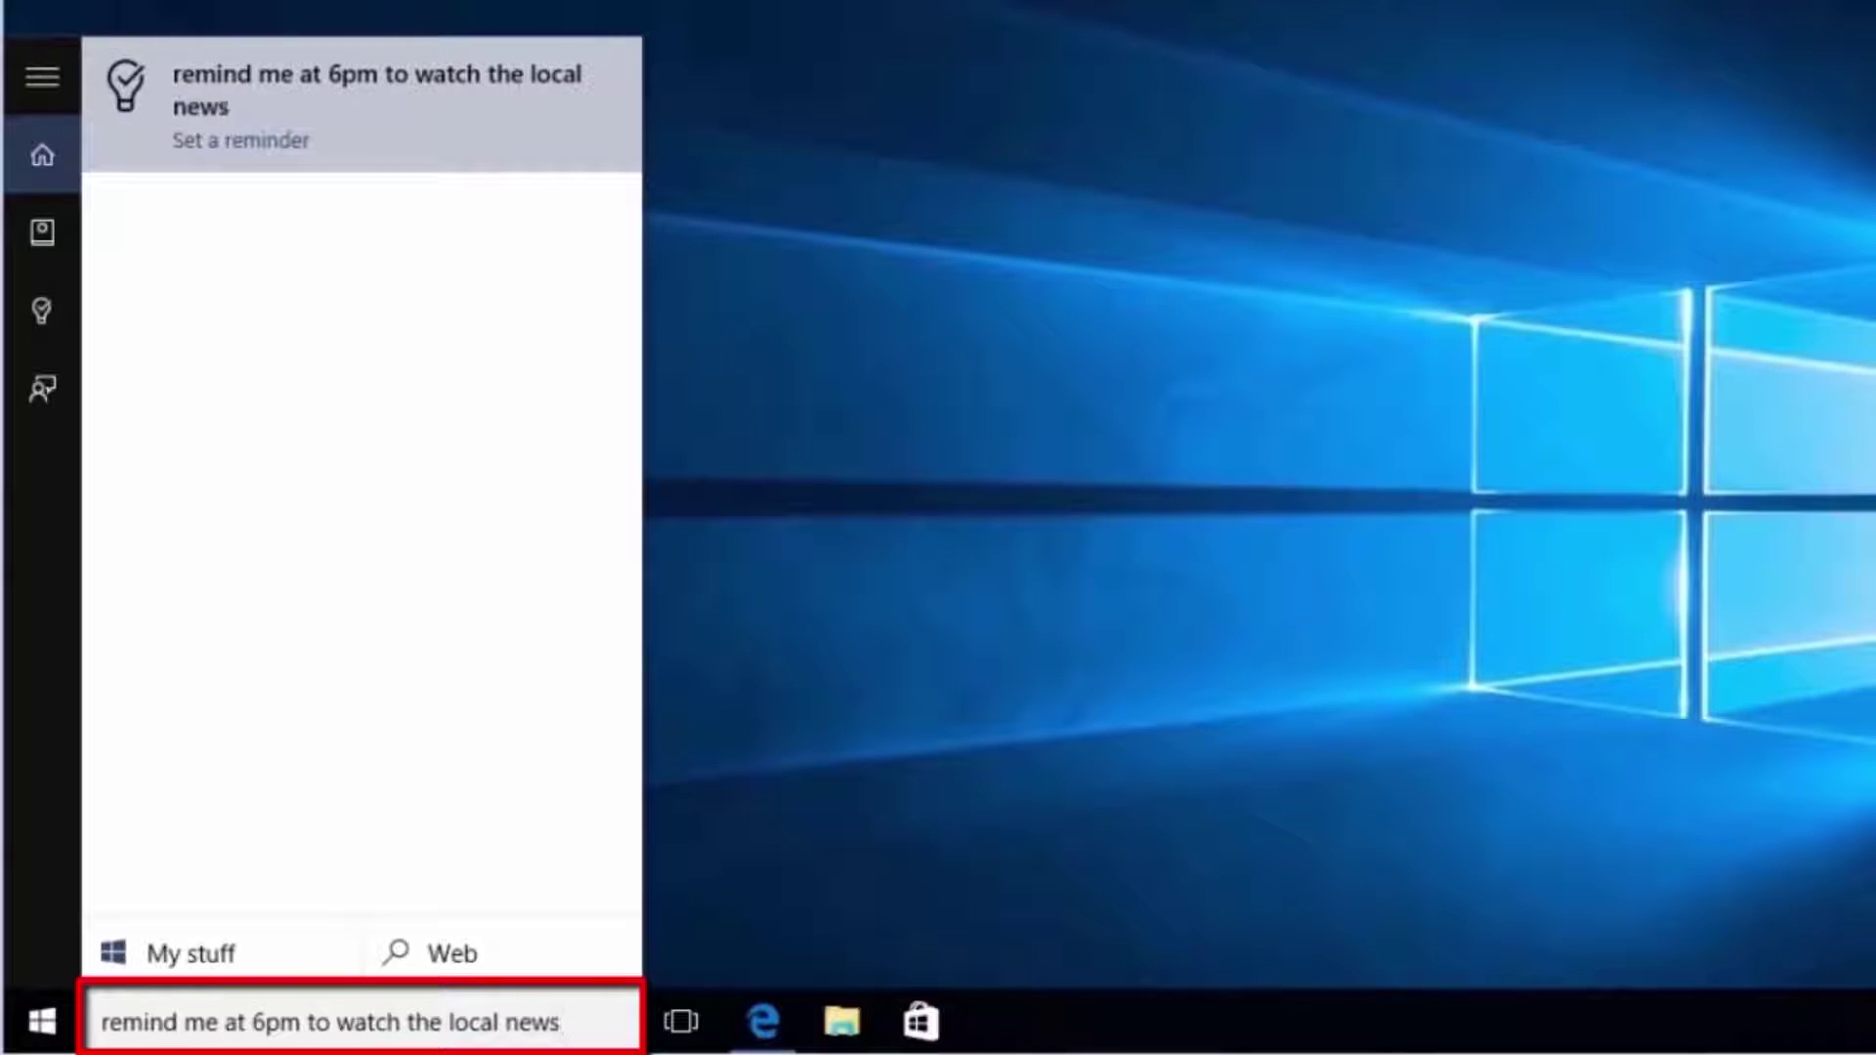
key(Return)
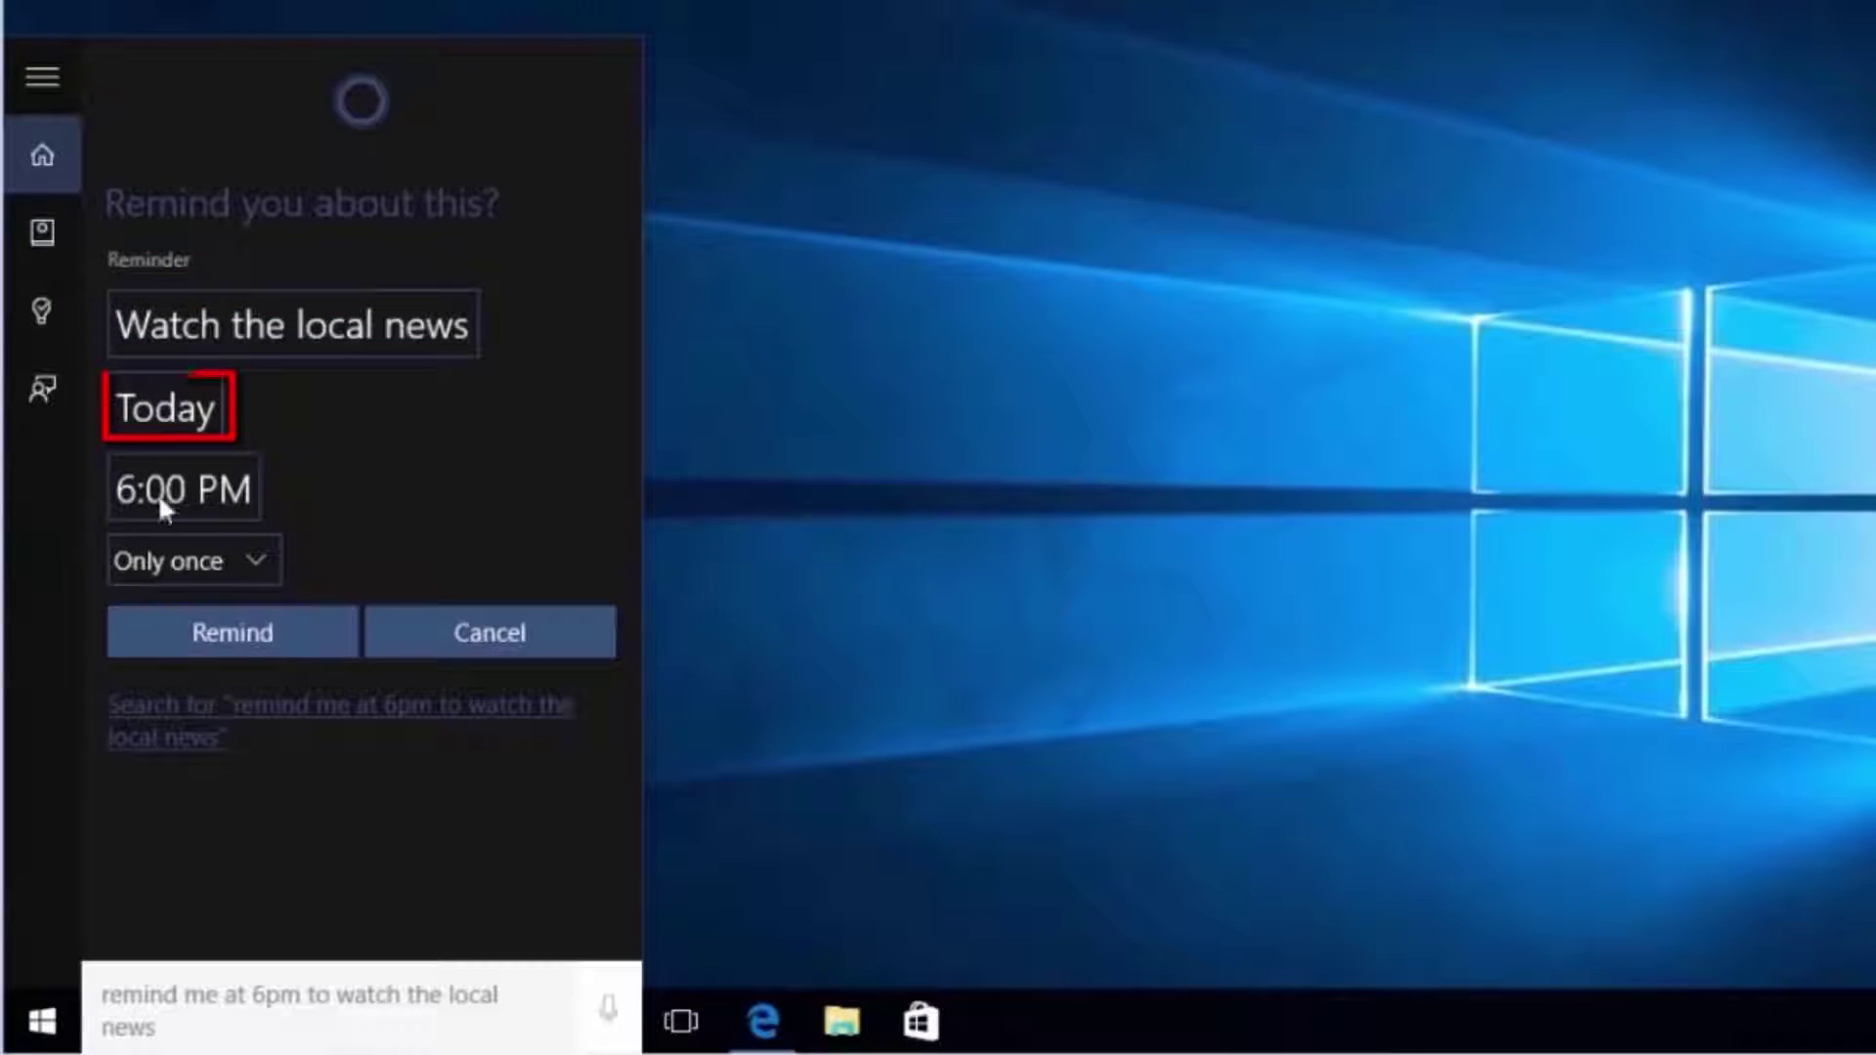
Confirm July 29, 2015 as the reminder's date and 6:00 PM as its time, and view the recurrence choices
click(168, 398)
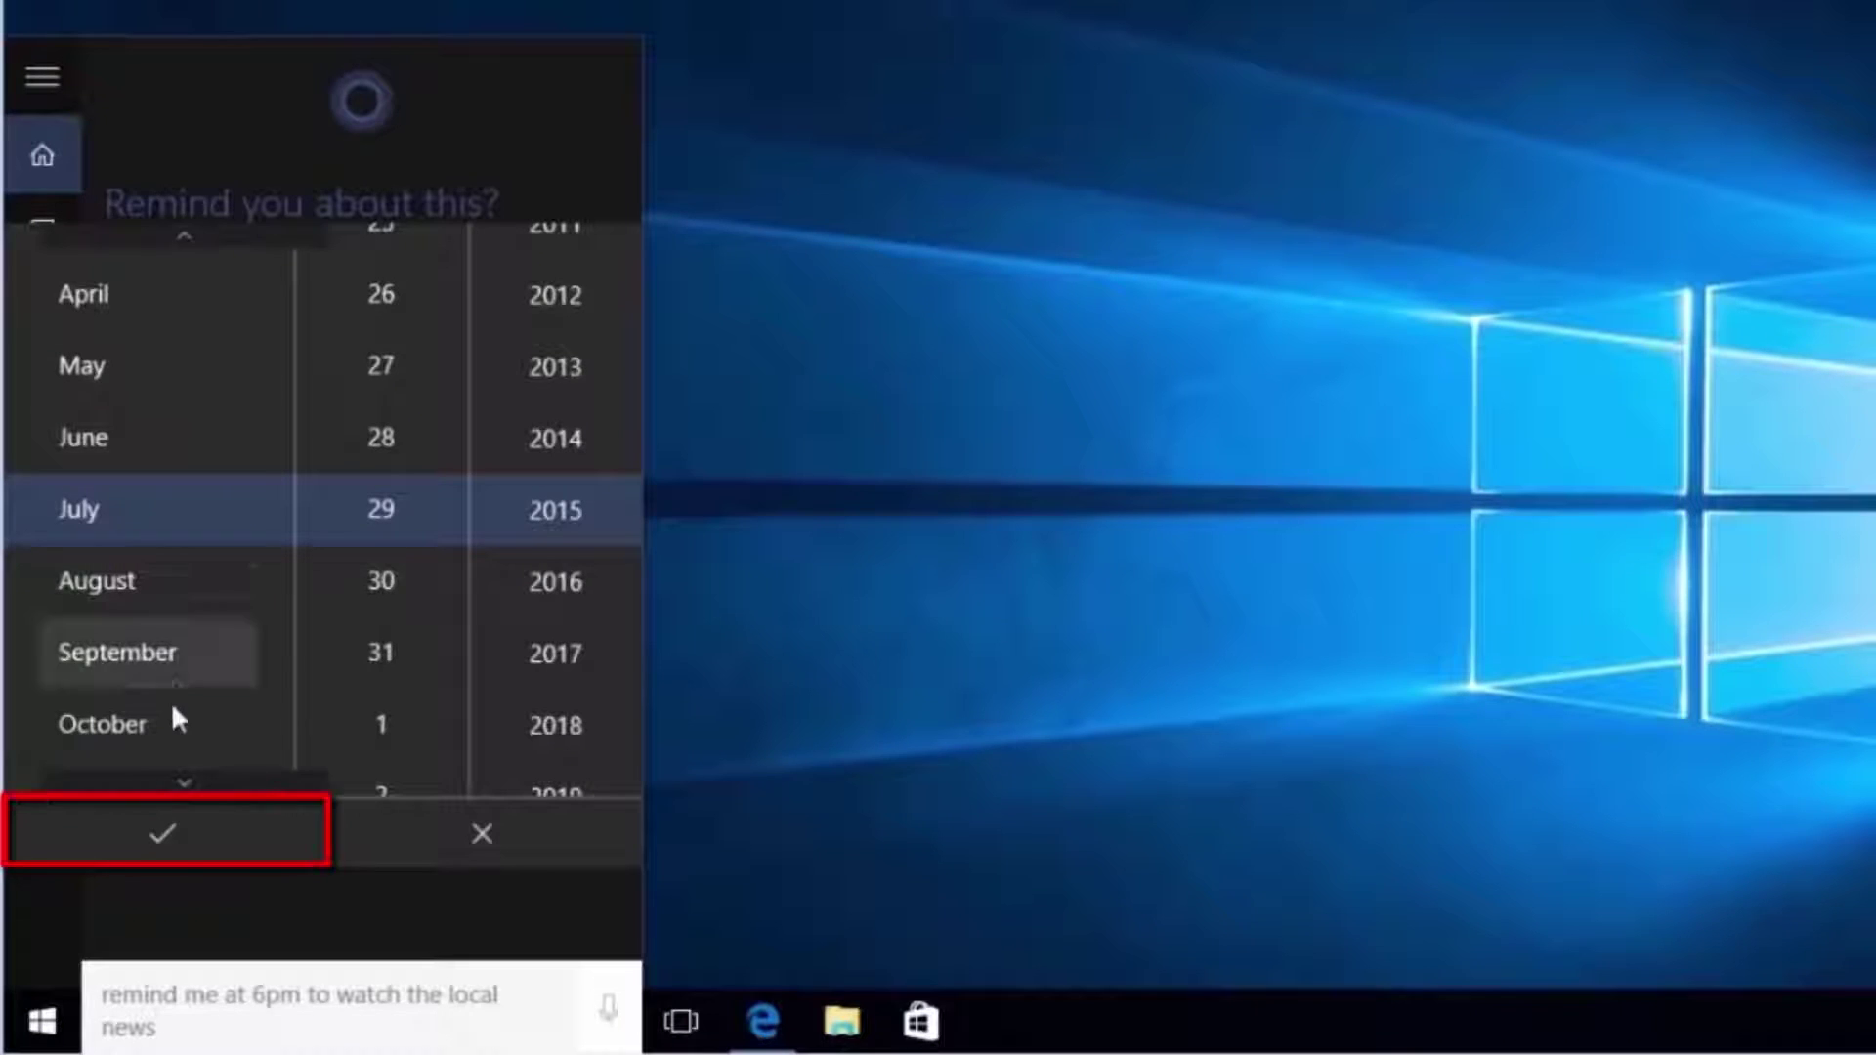
click(162, 834)
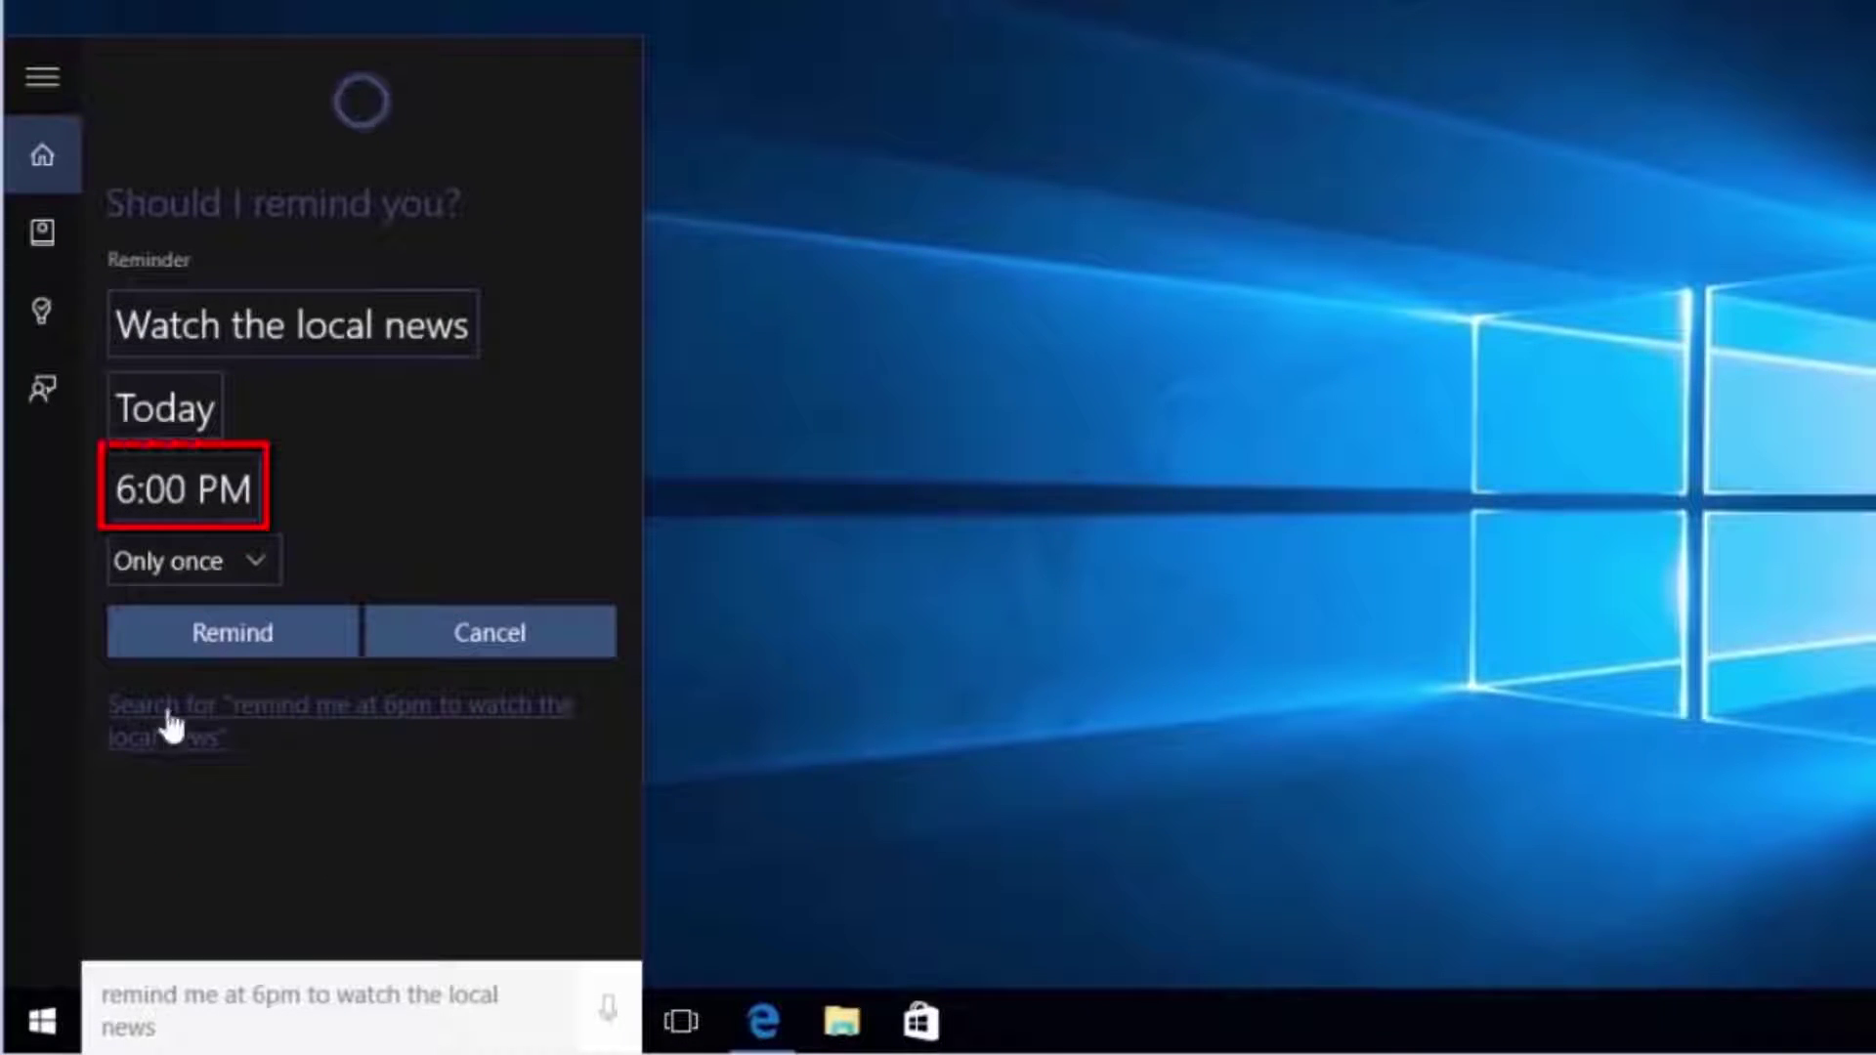
click(202, 487)
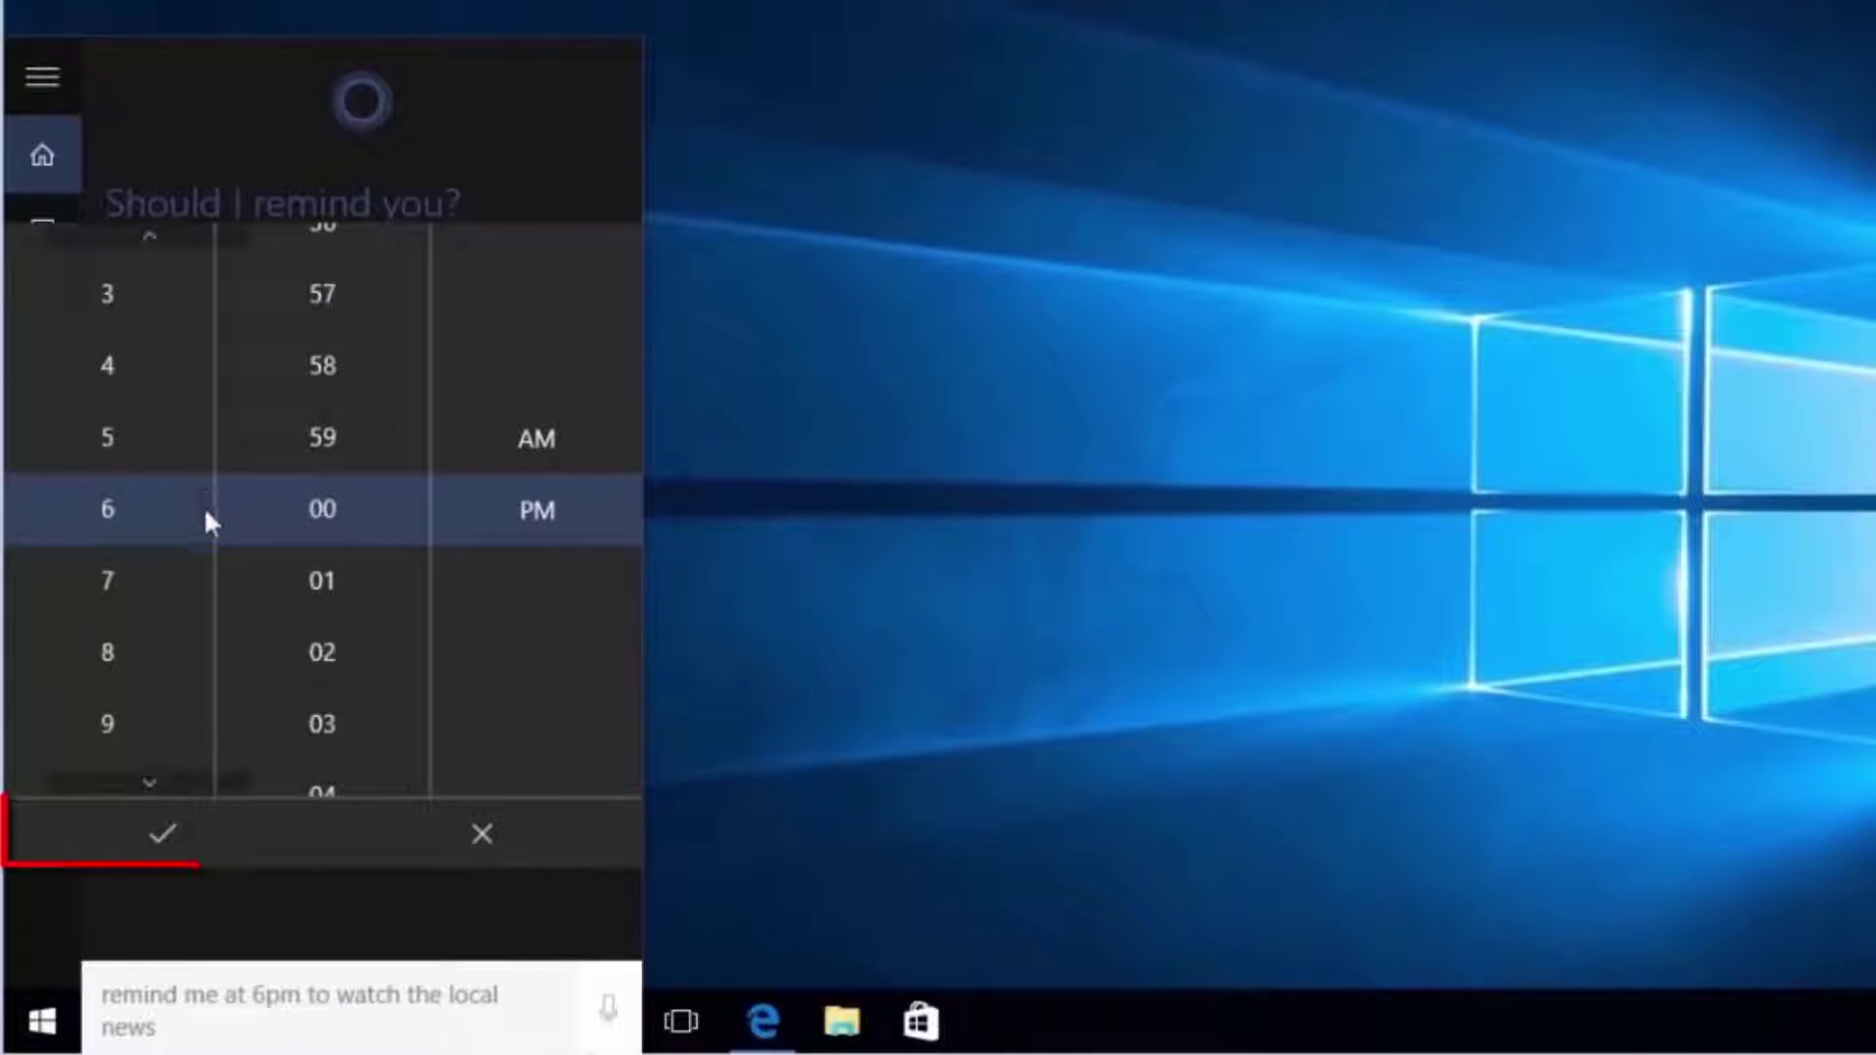
click(203, 817)
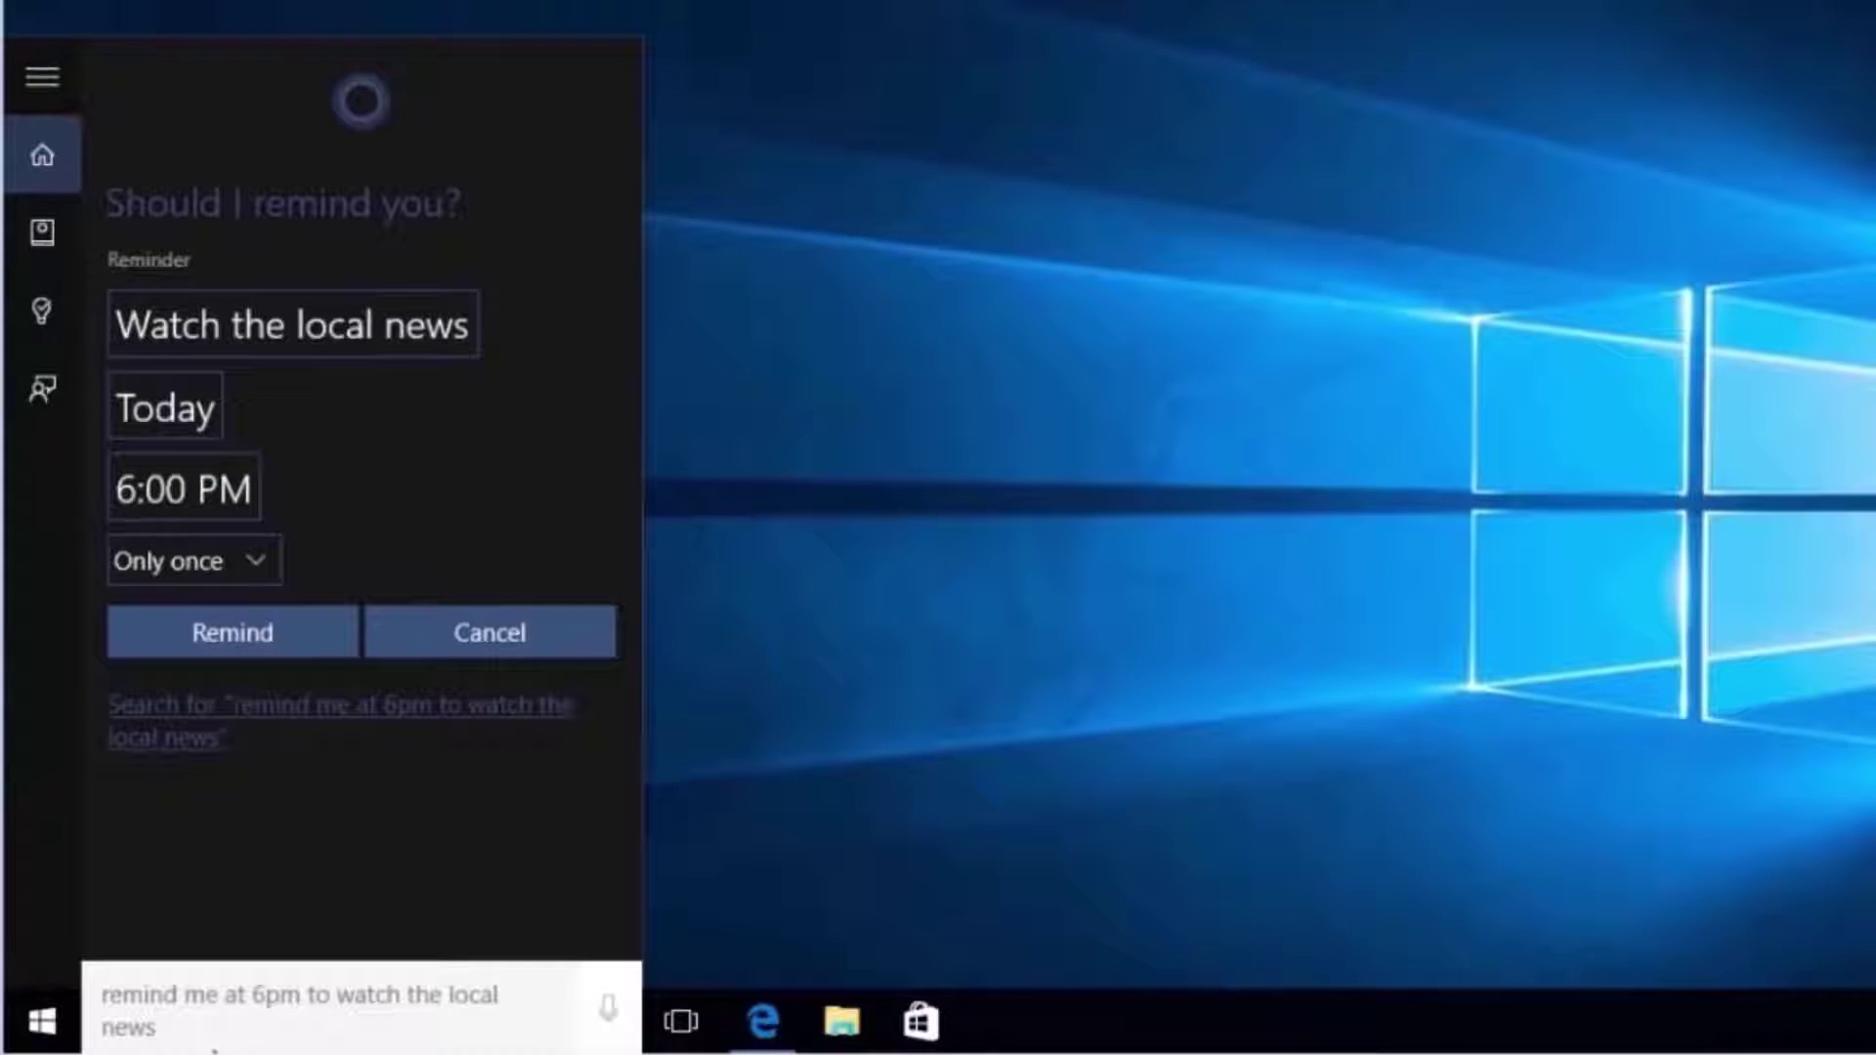
click(260, 557)
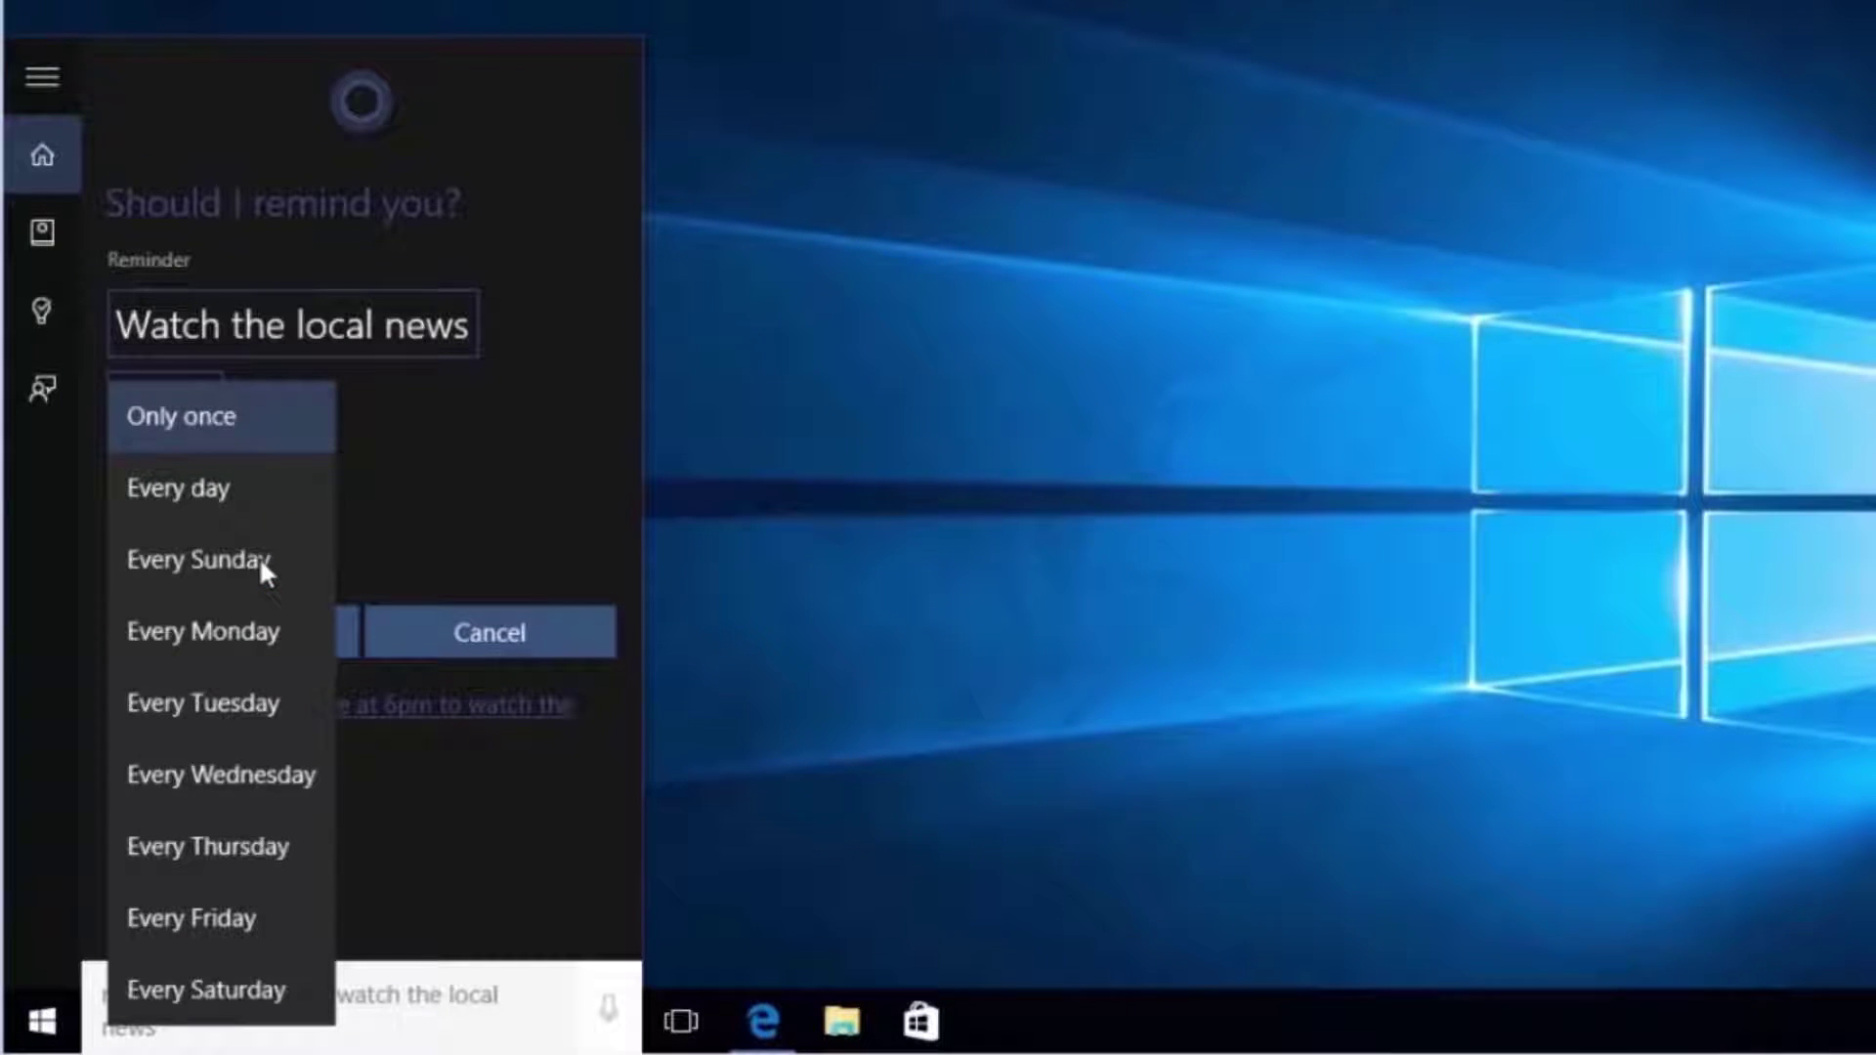
click(435, 900)
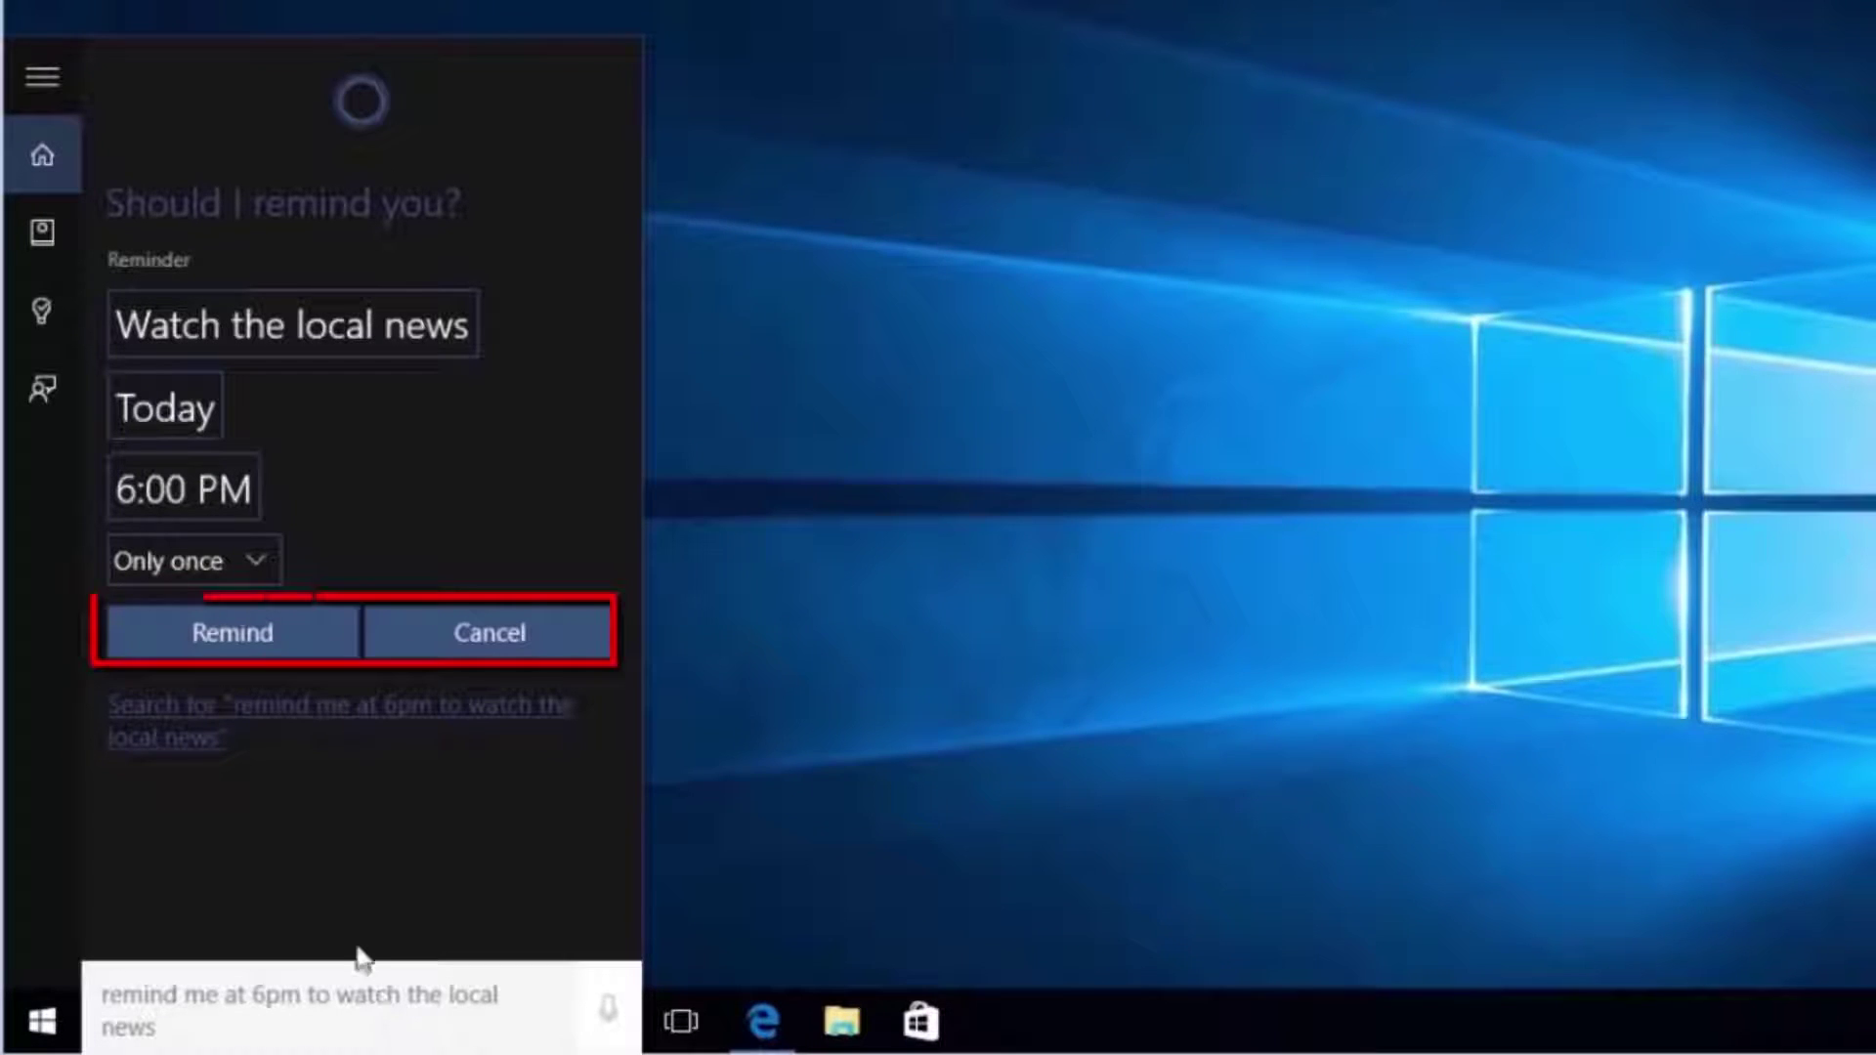
Save the reminder and check it in the Reminders list before returning to Cortana's home page
click(242, 614)
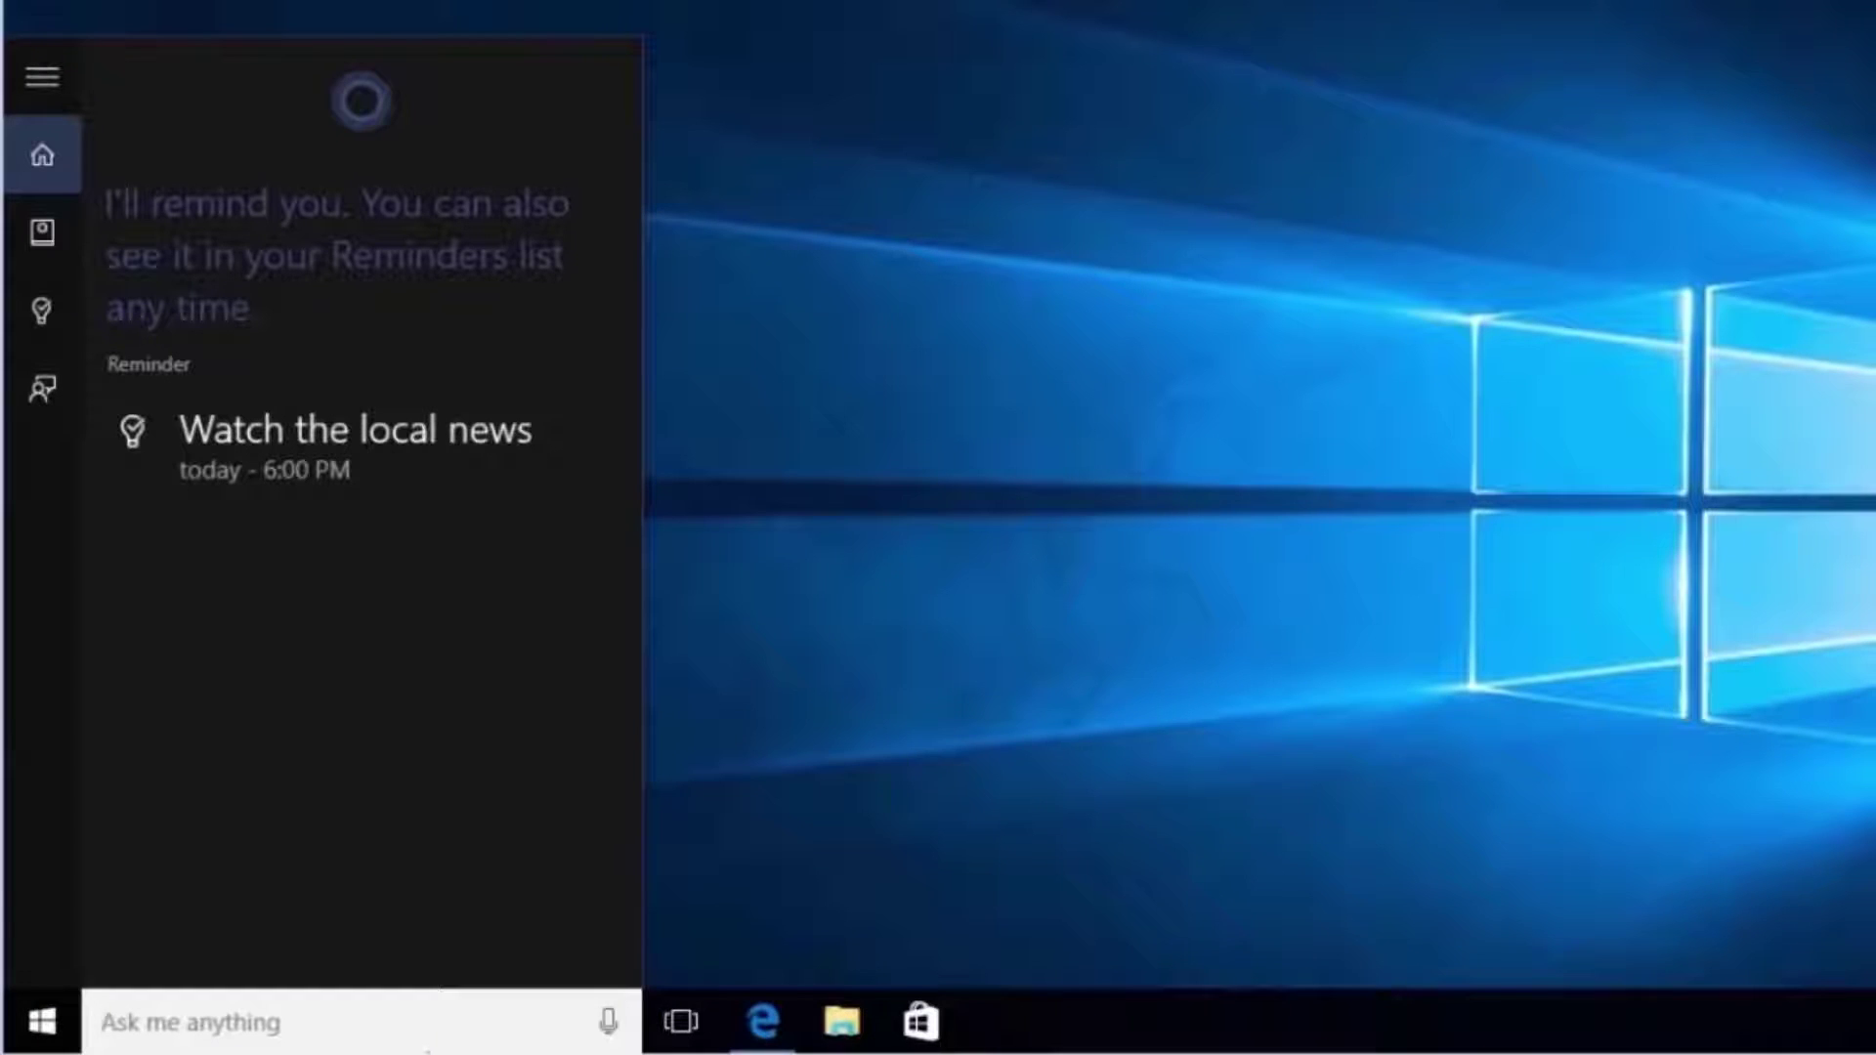
click(60, 305)
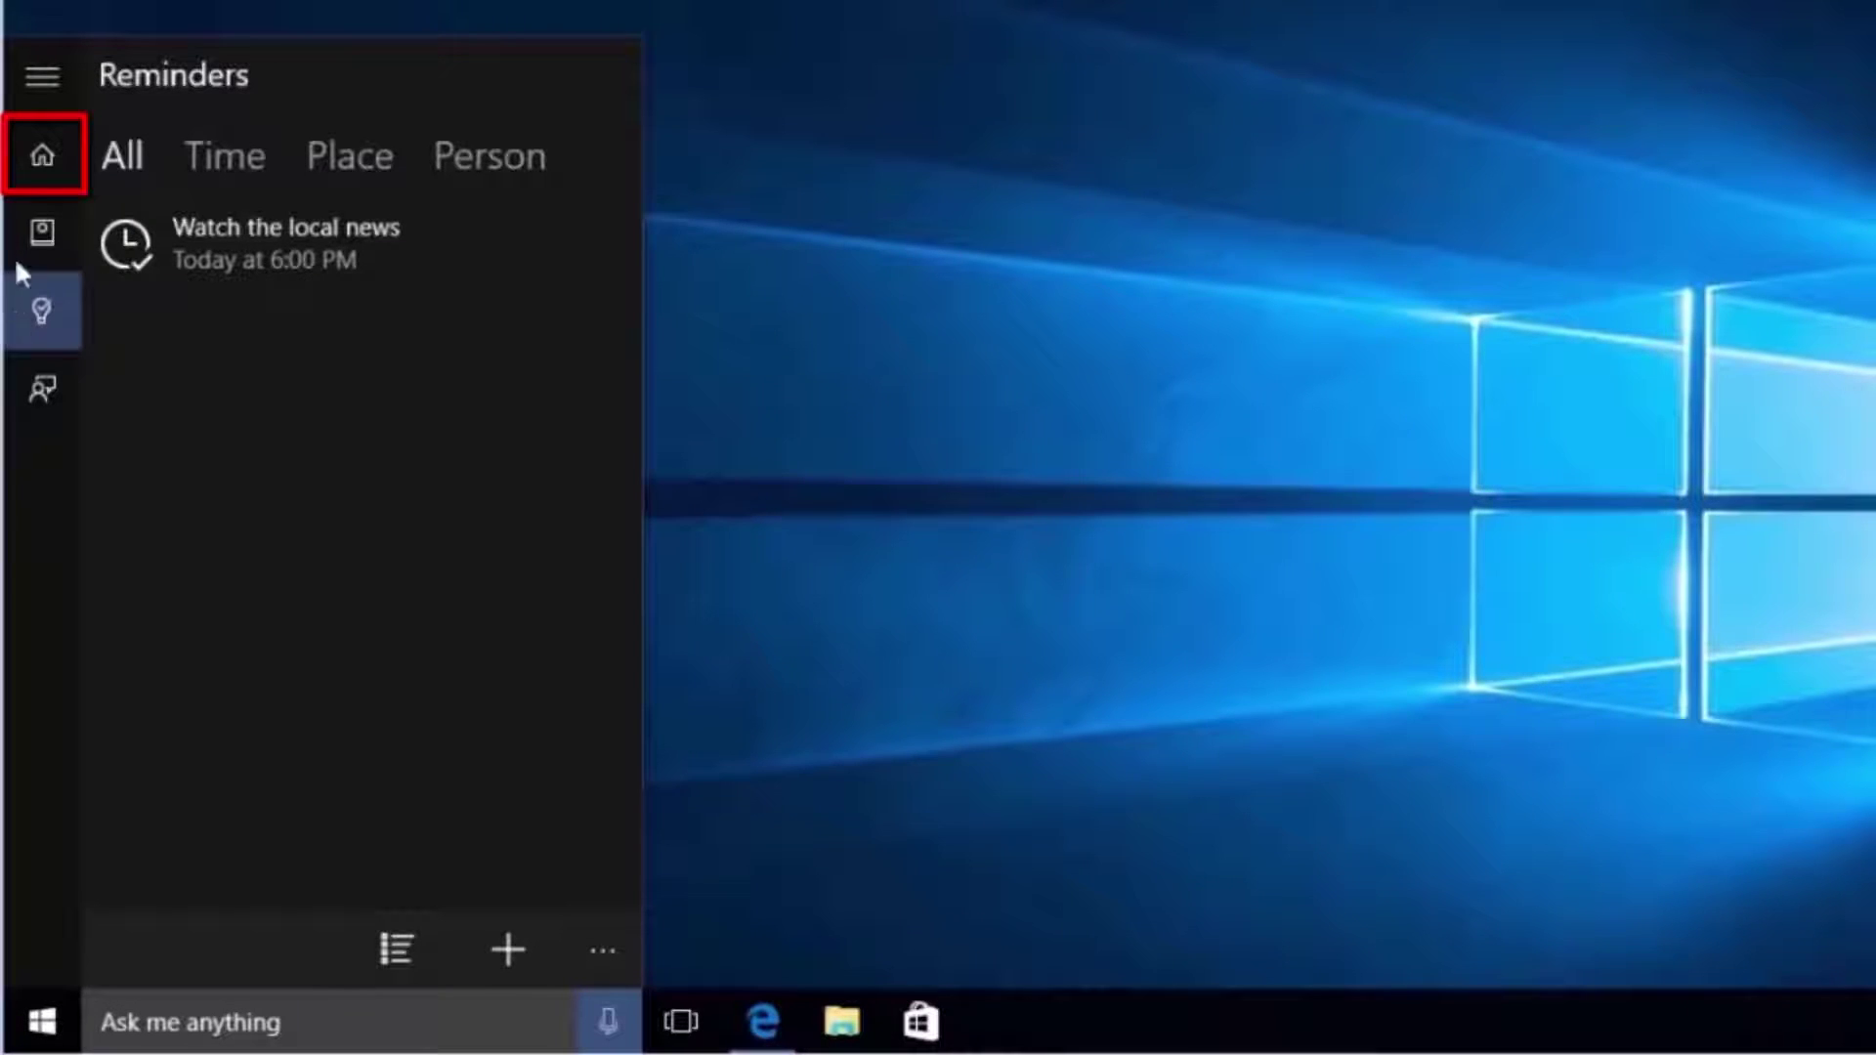
click(27, 177)
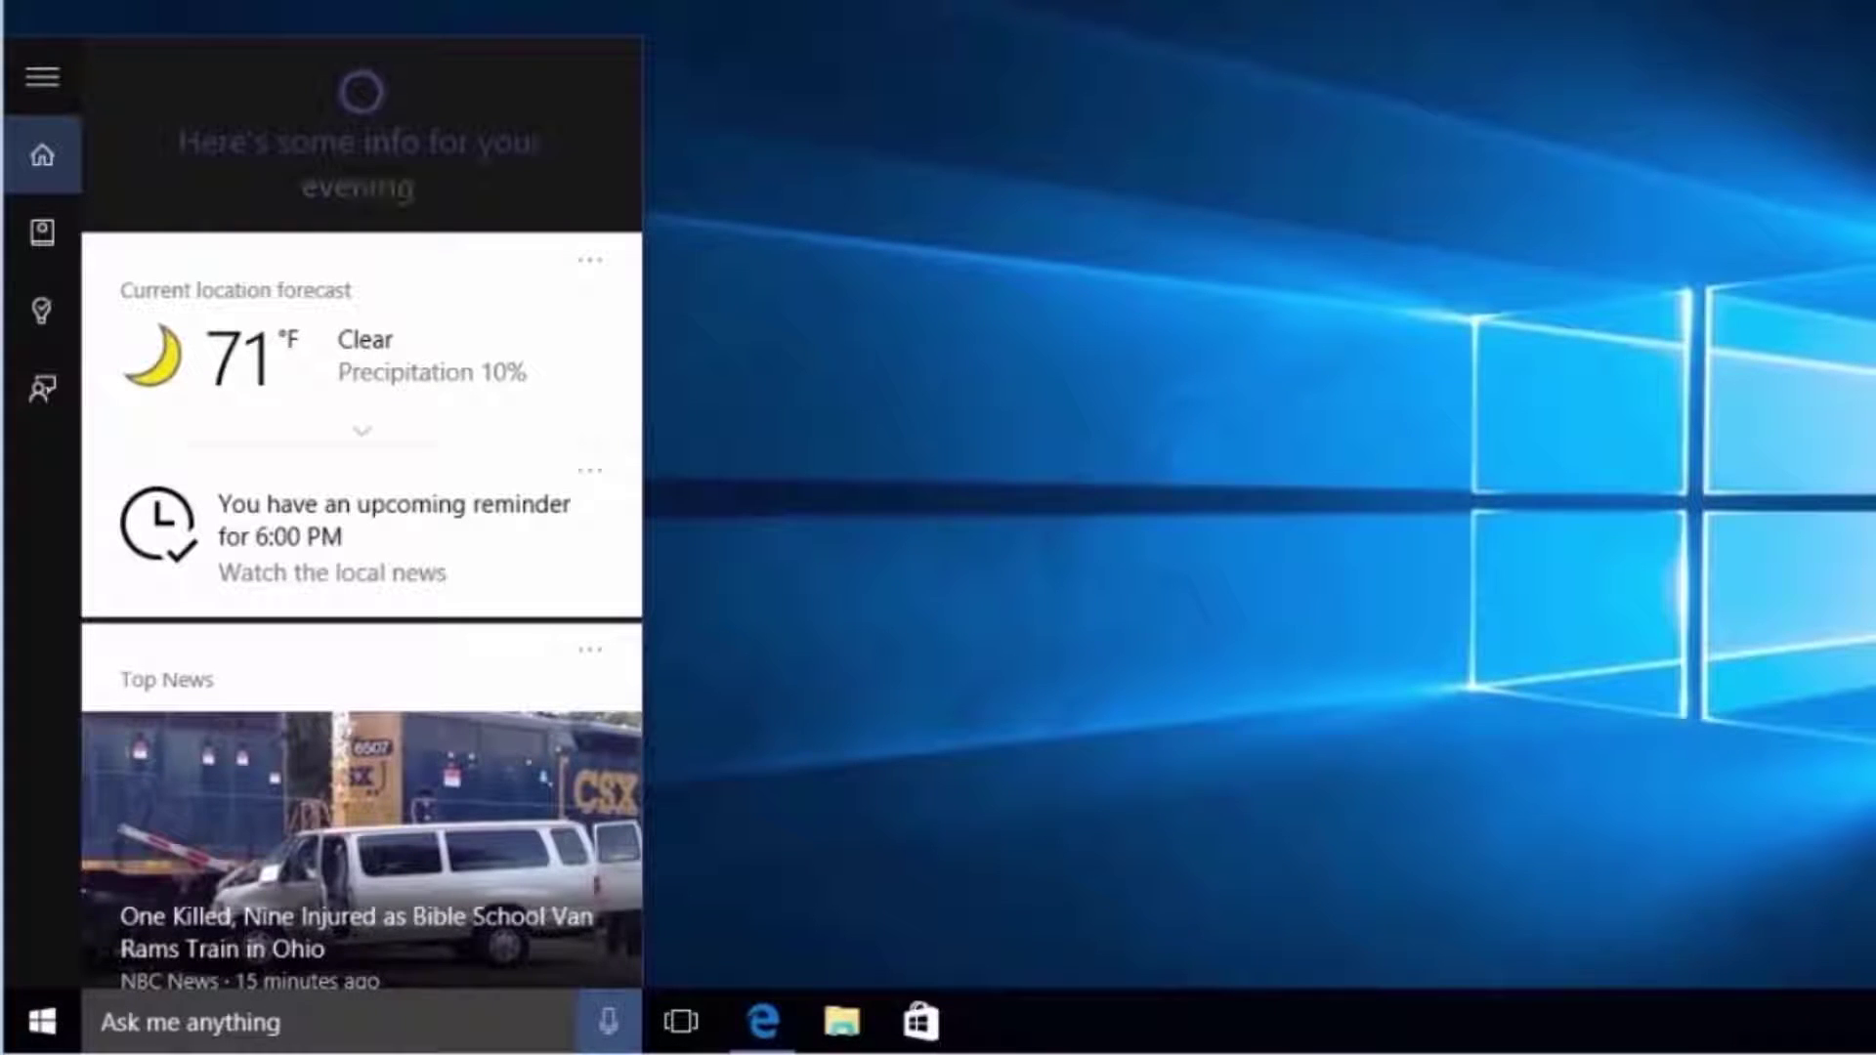
Have Cortana calculate 365x24x60
click(447, 1017)
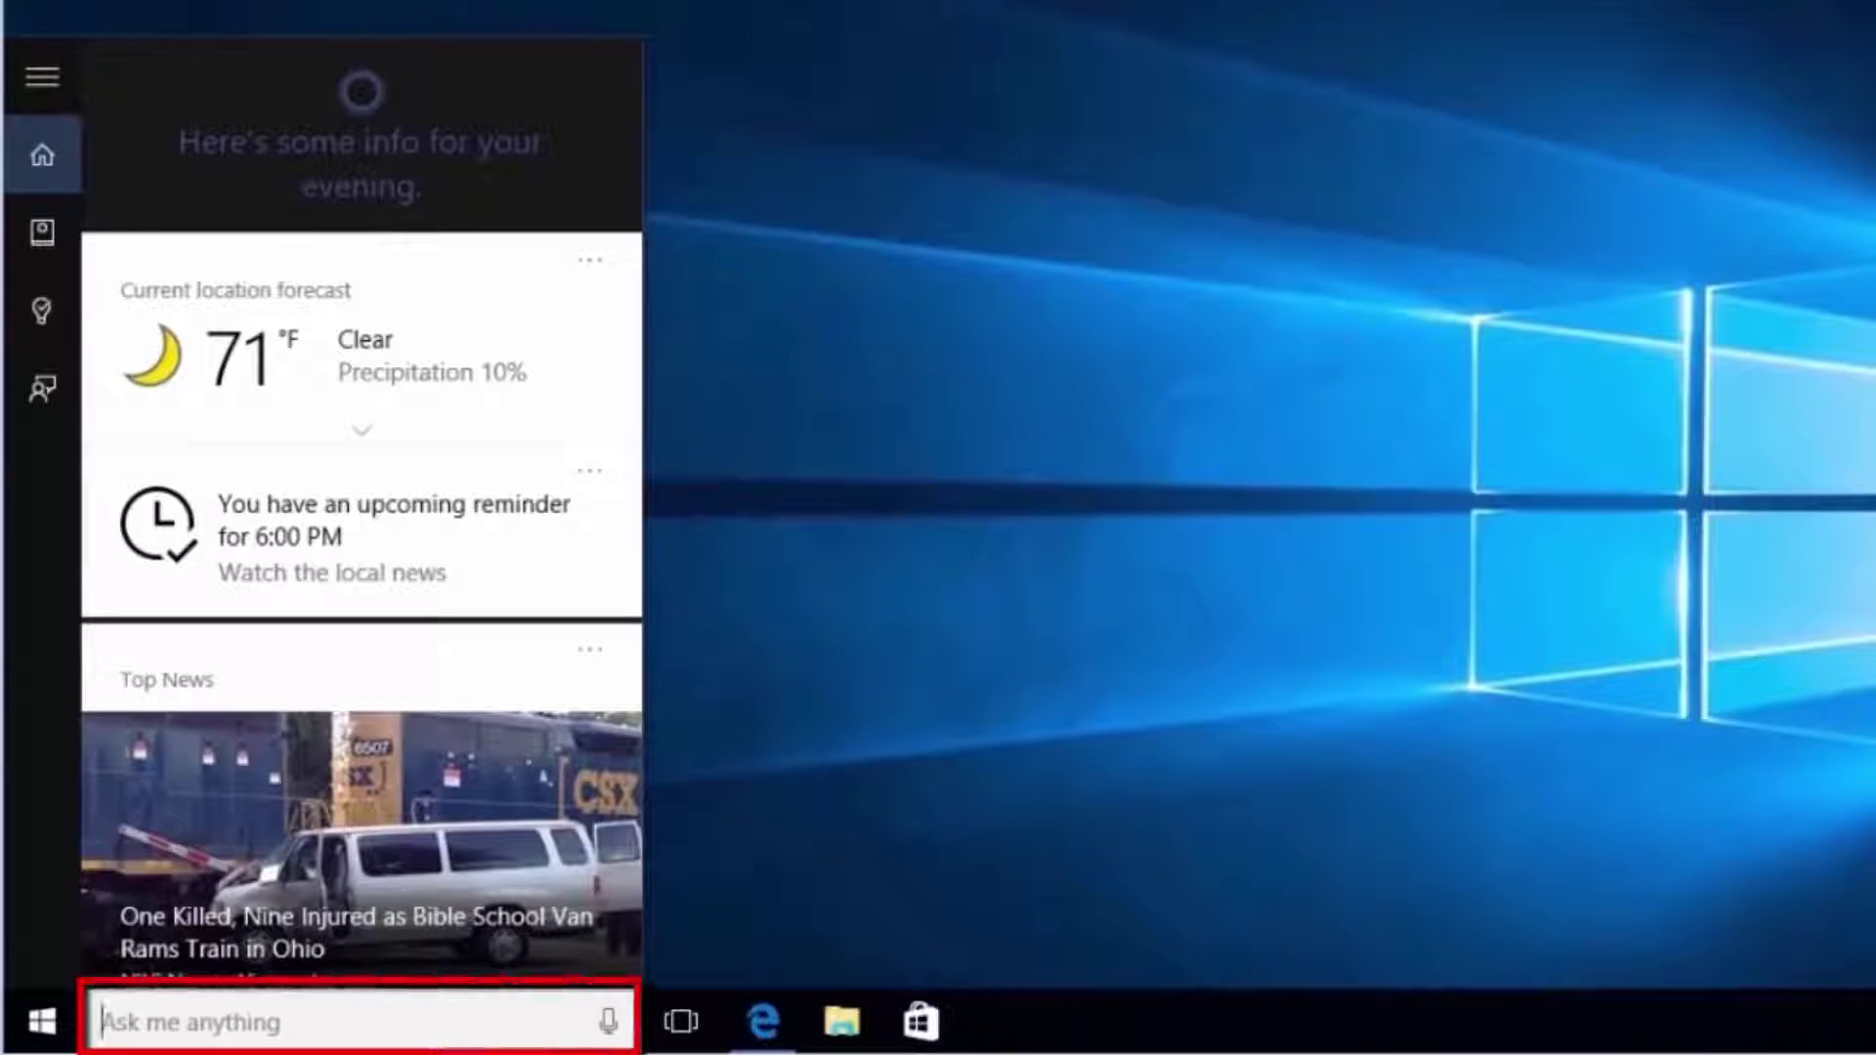
text(365)
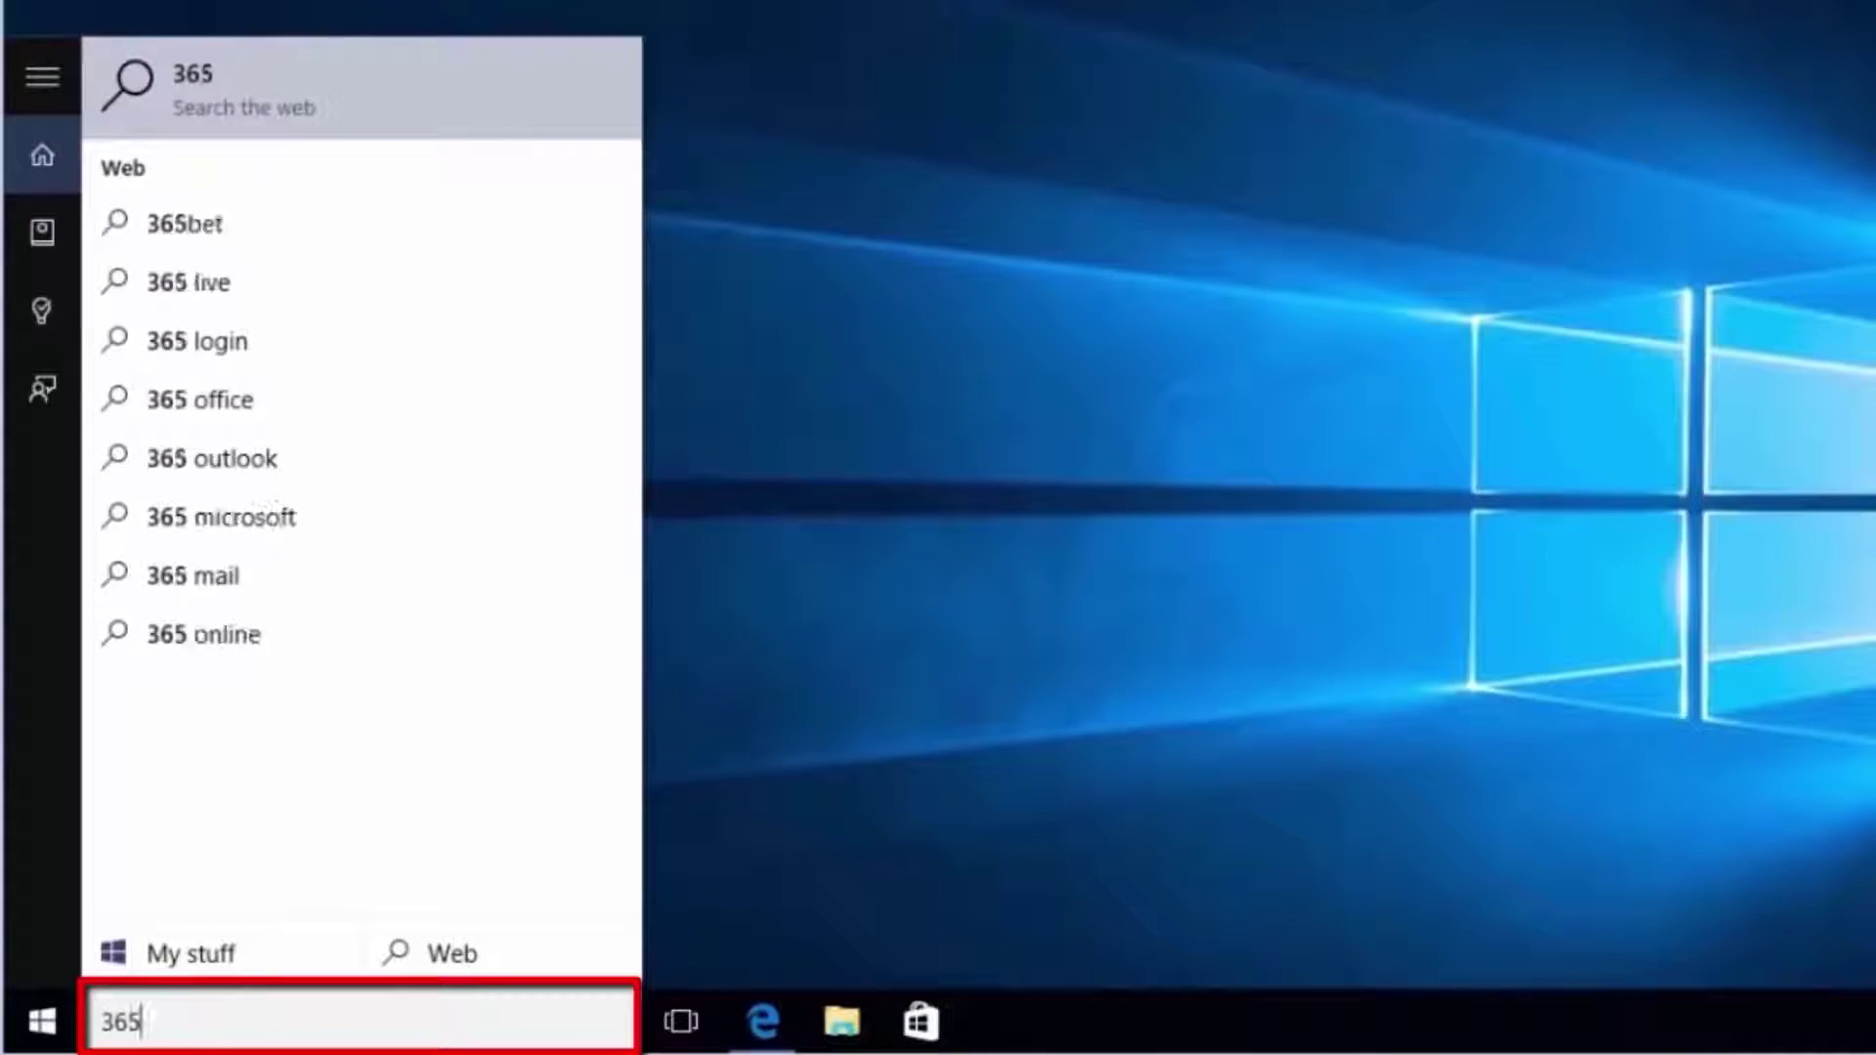
text(x24x)
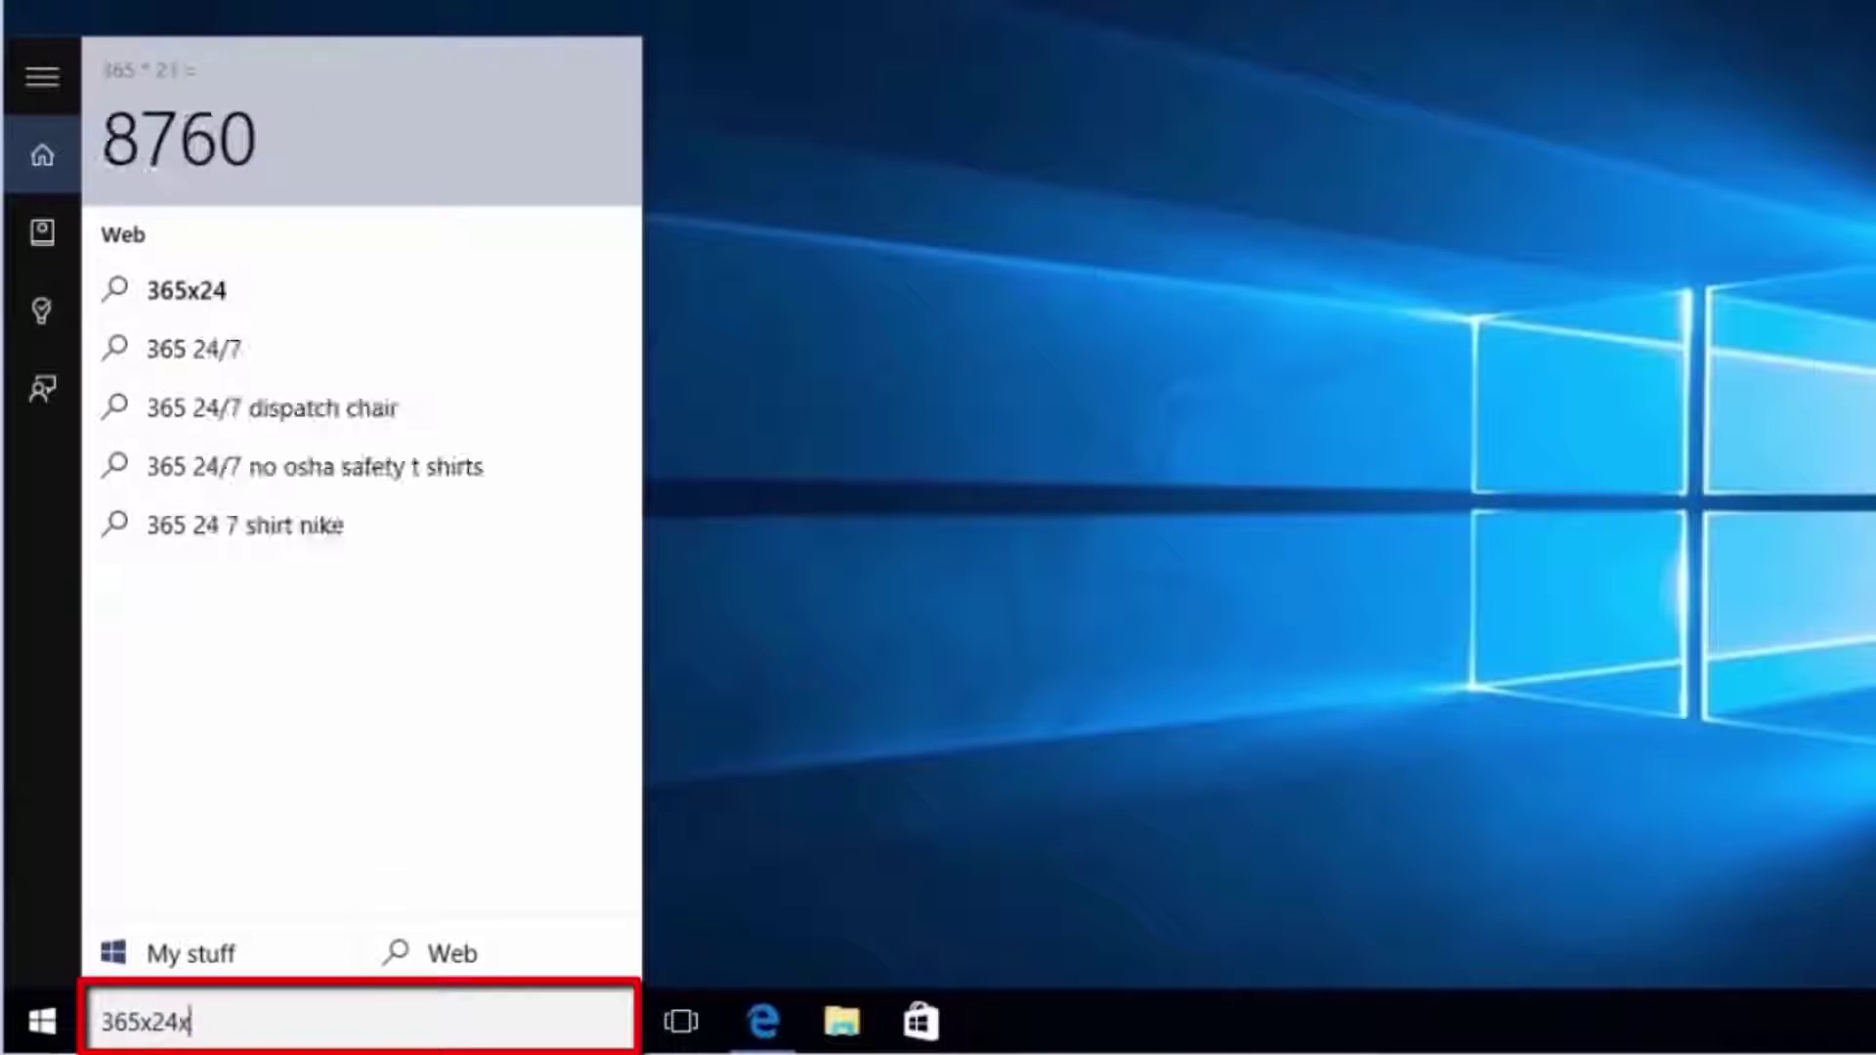
text(60)
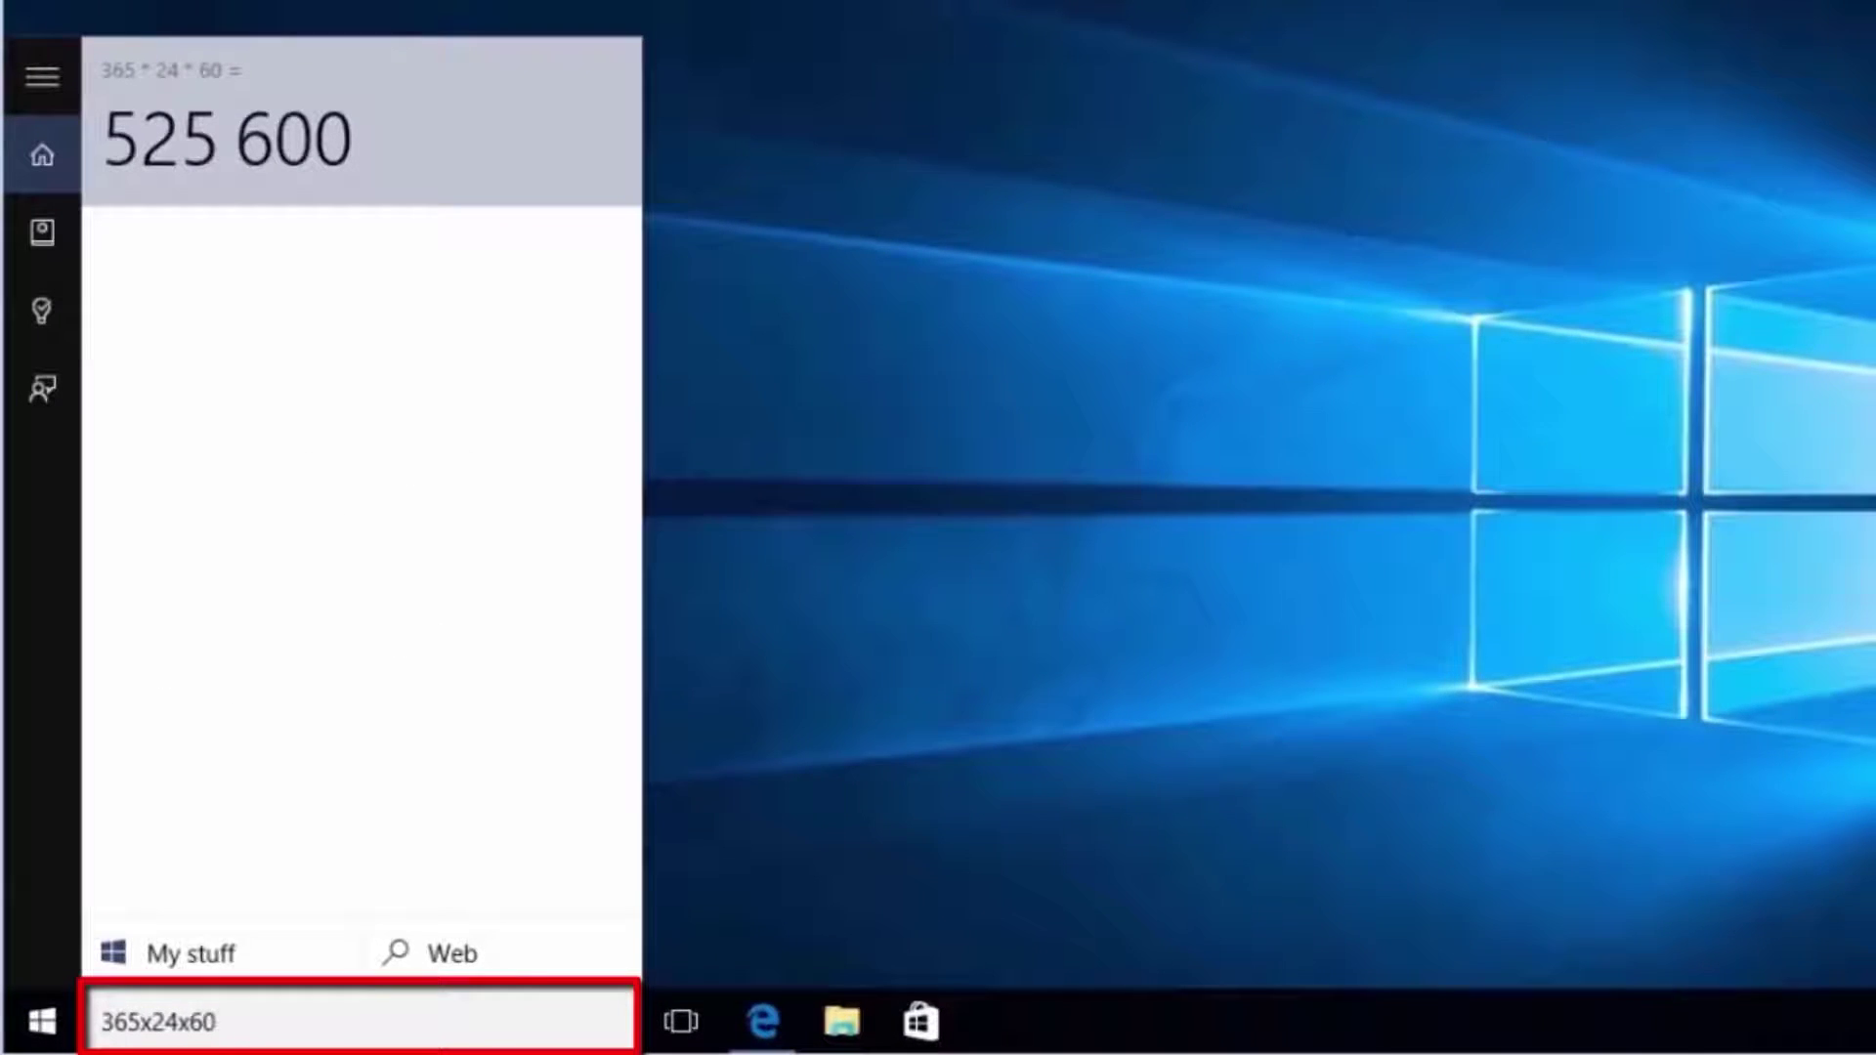
key(Return)
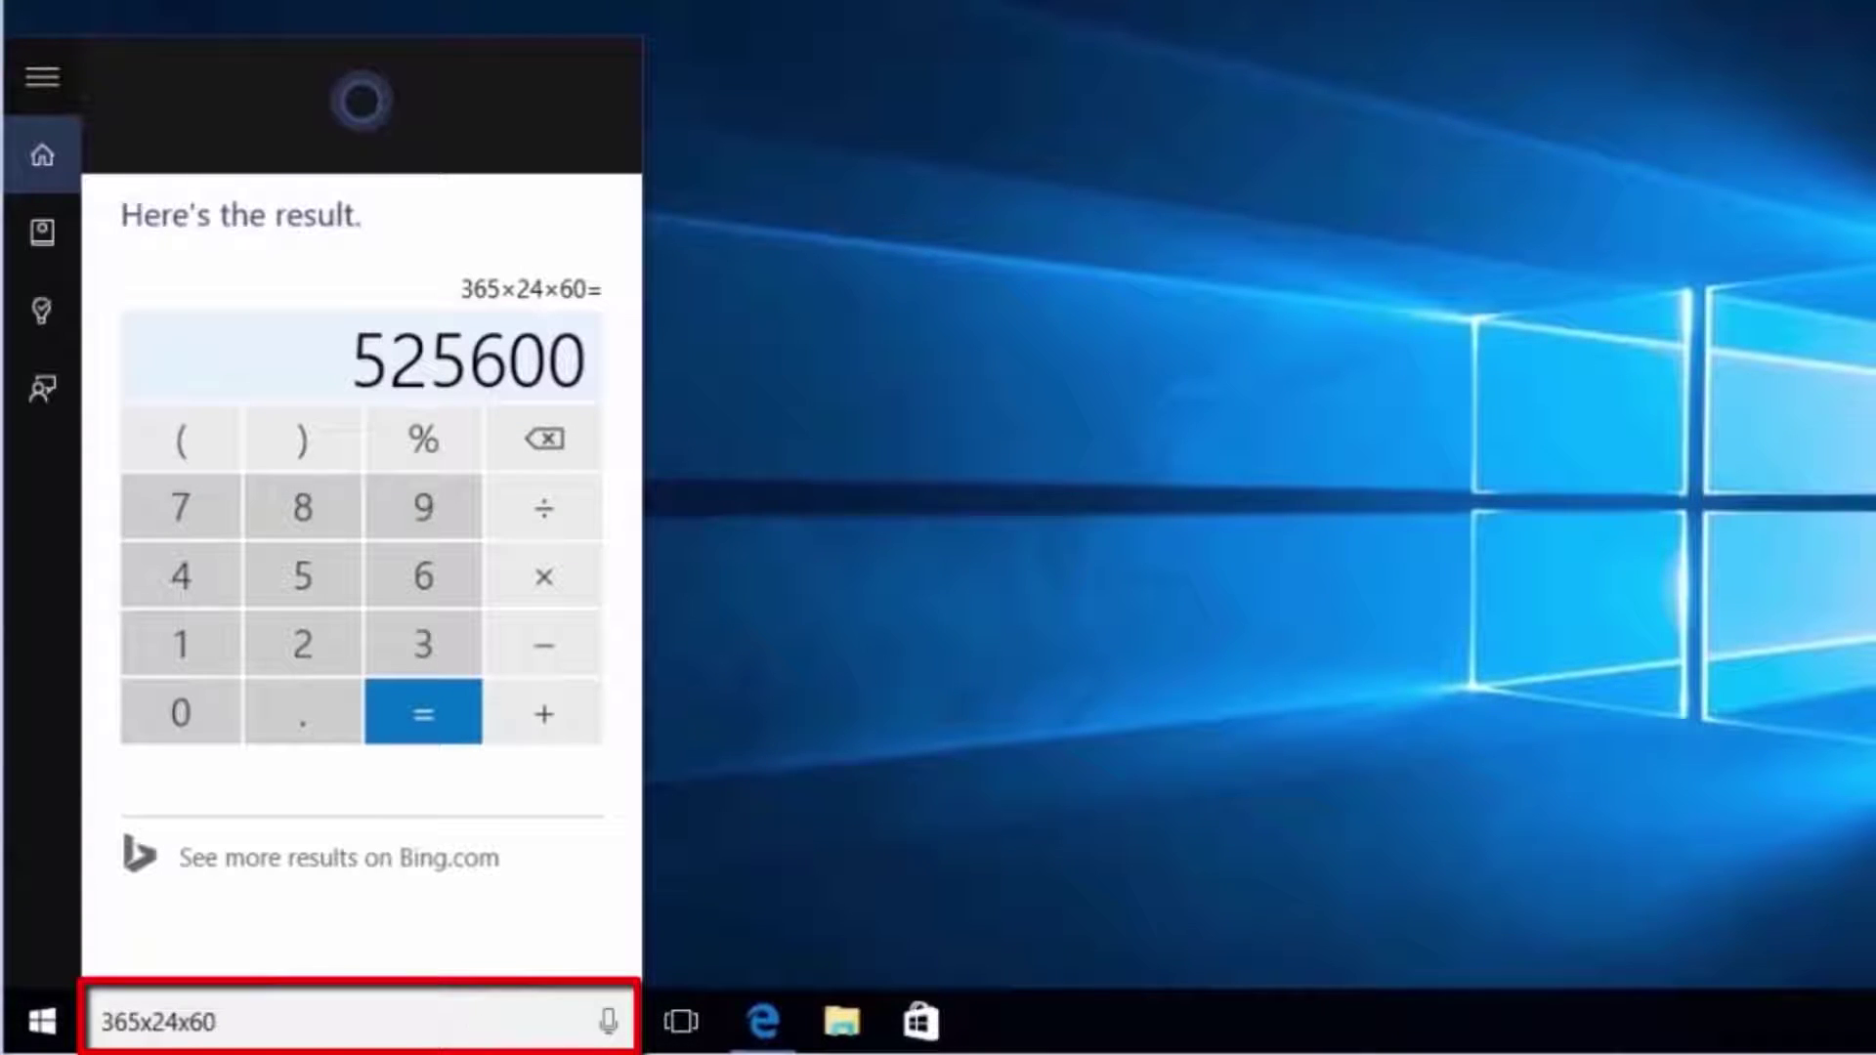
Ask Cortana "how many kilometers in a mile" and close its window after viewing the conversion
click(418, 1021)
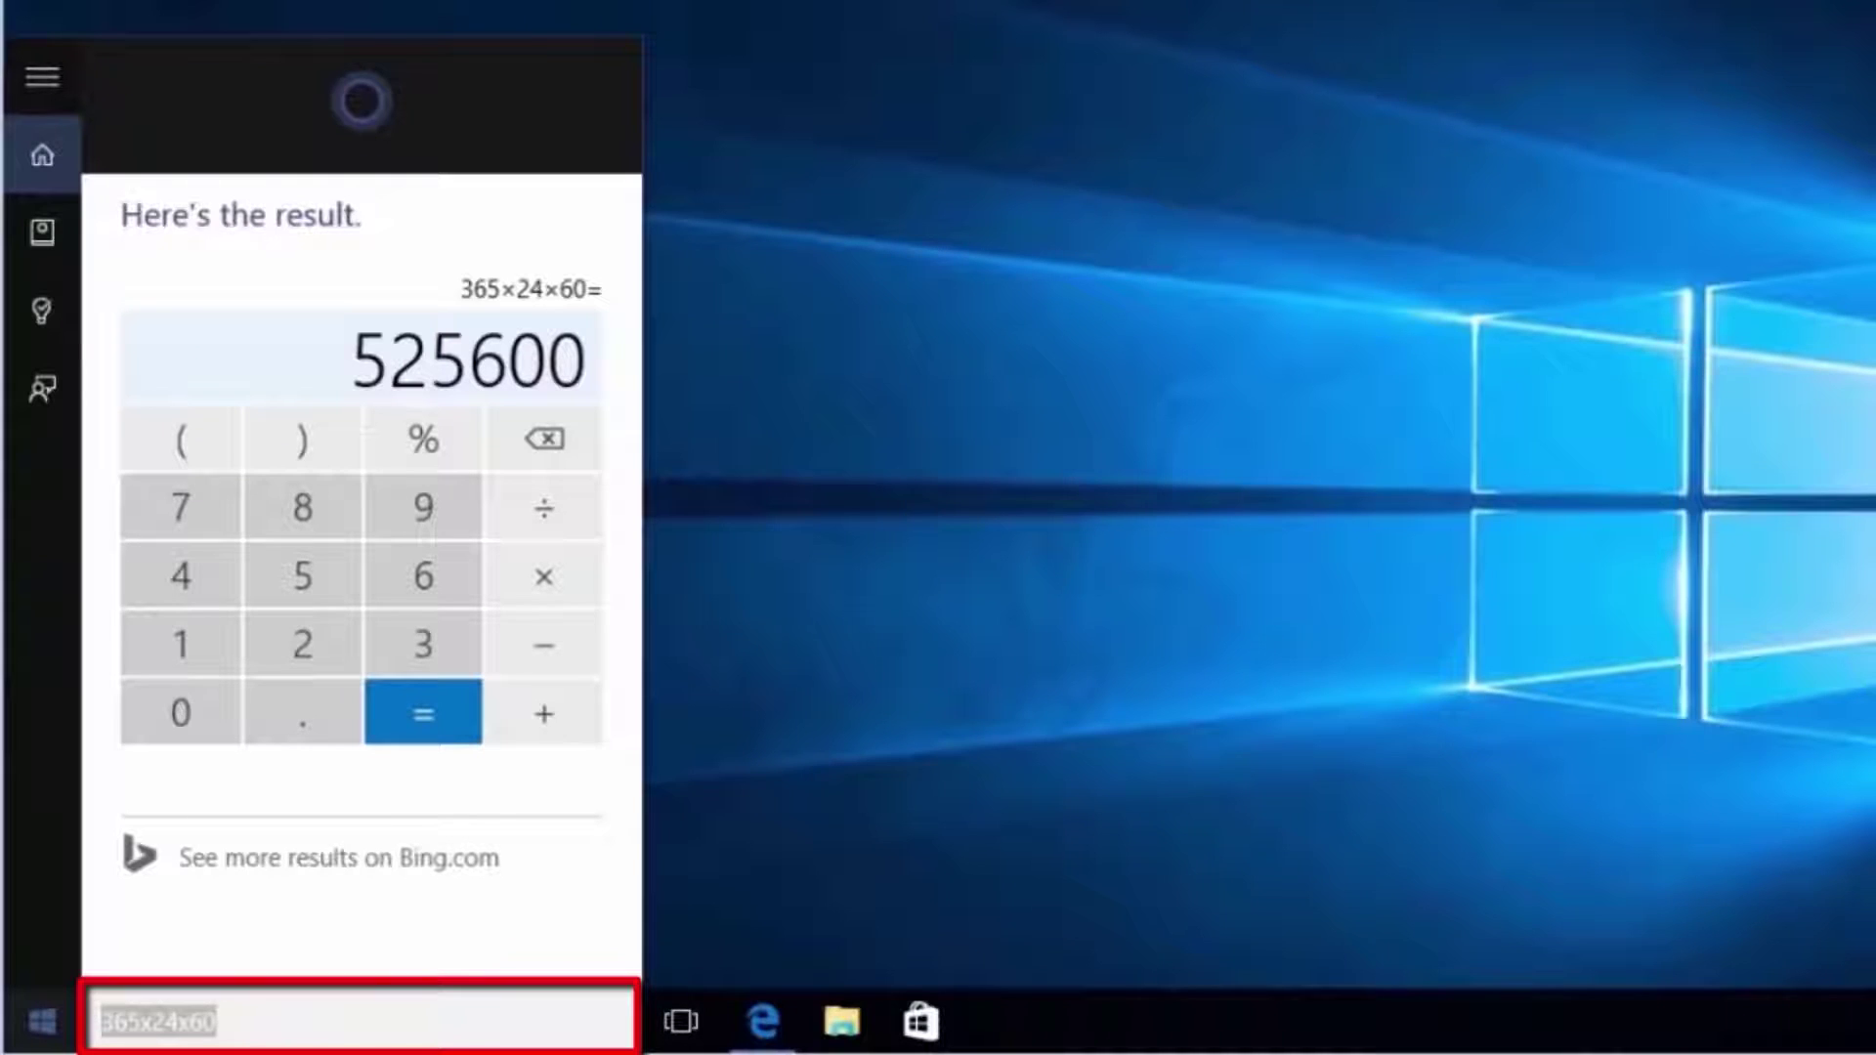
text(how)
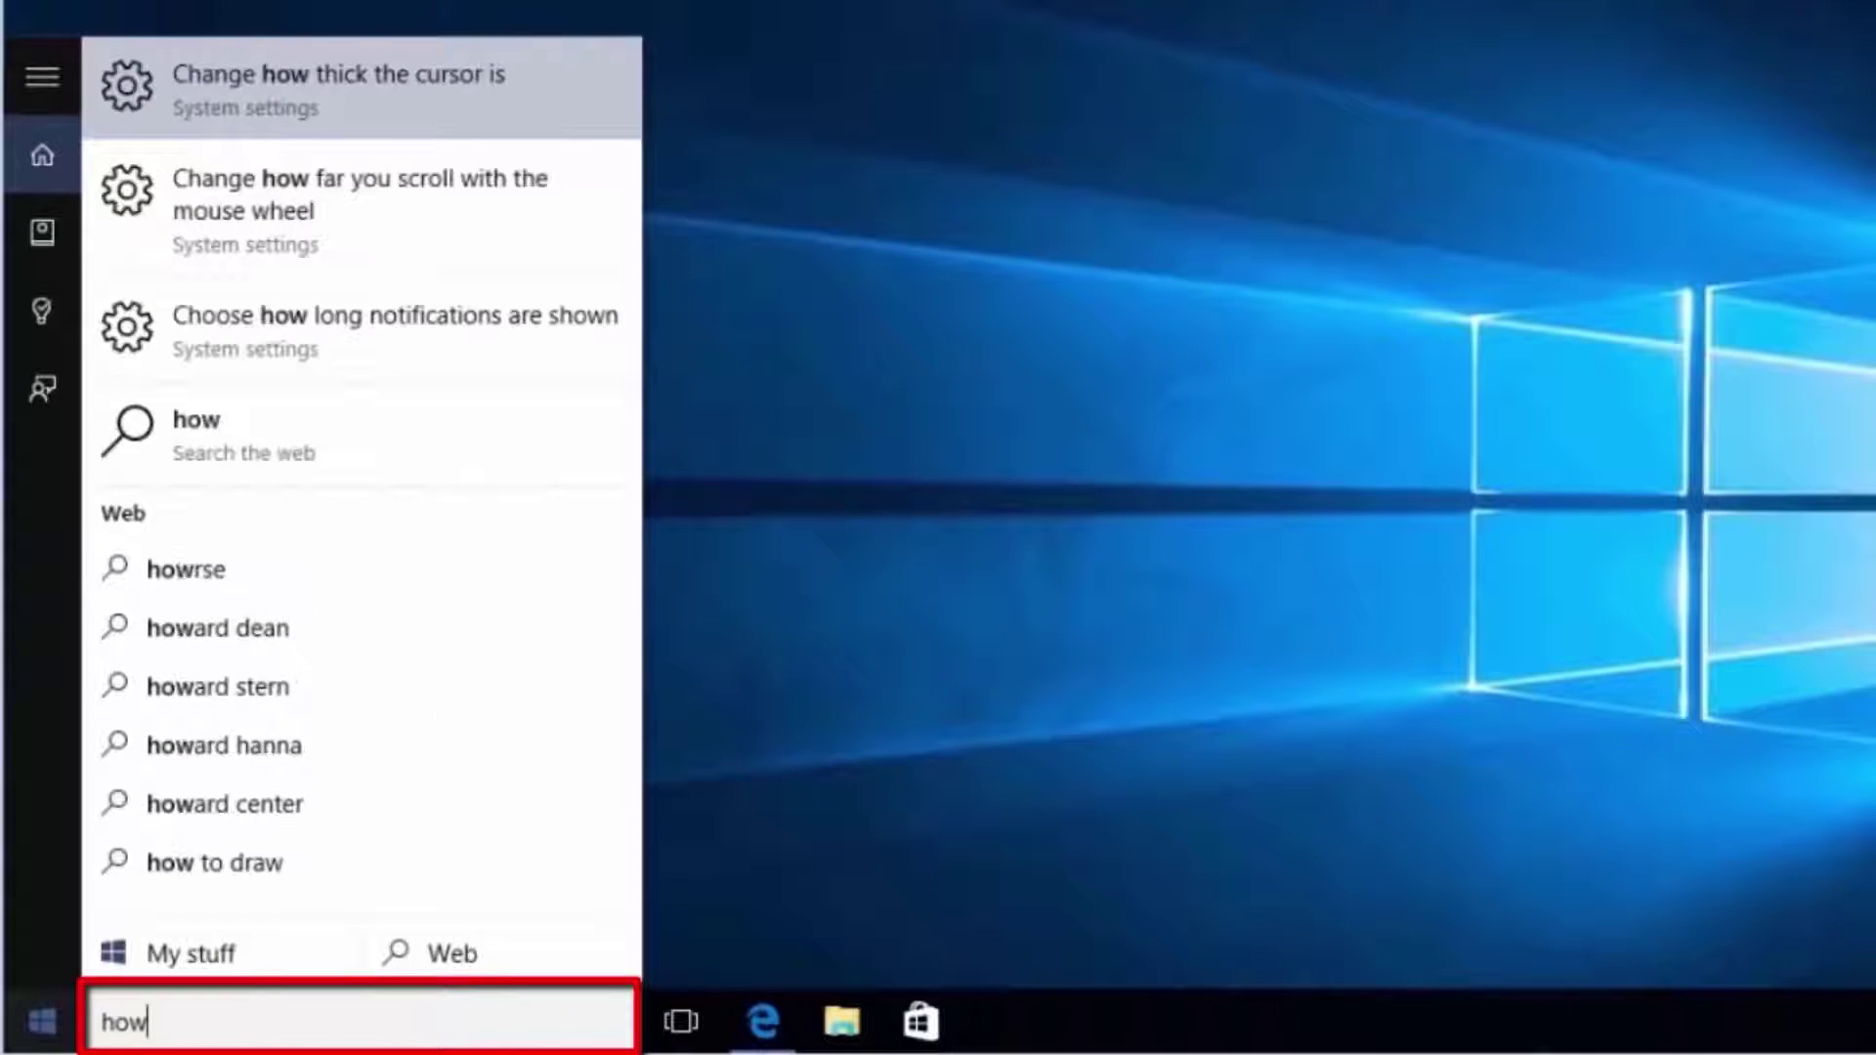
text( many ki)
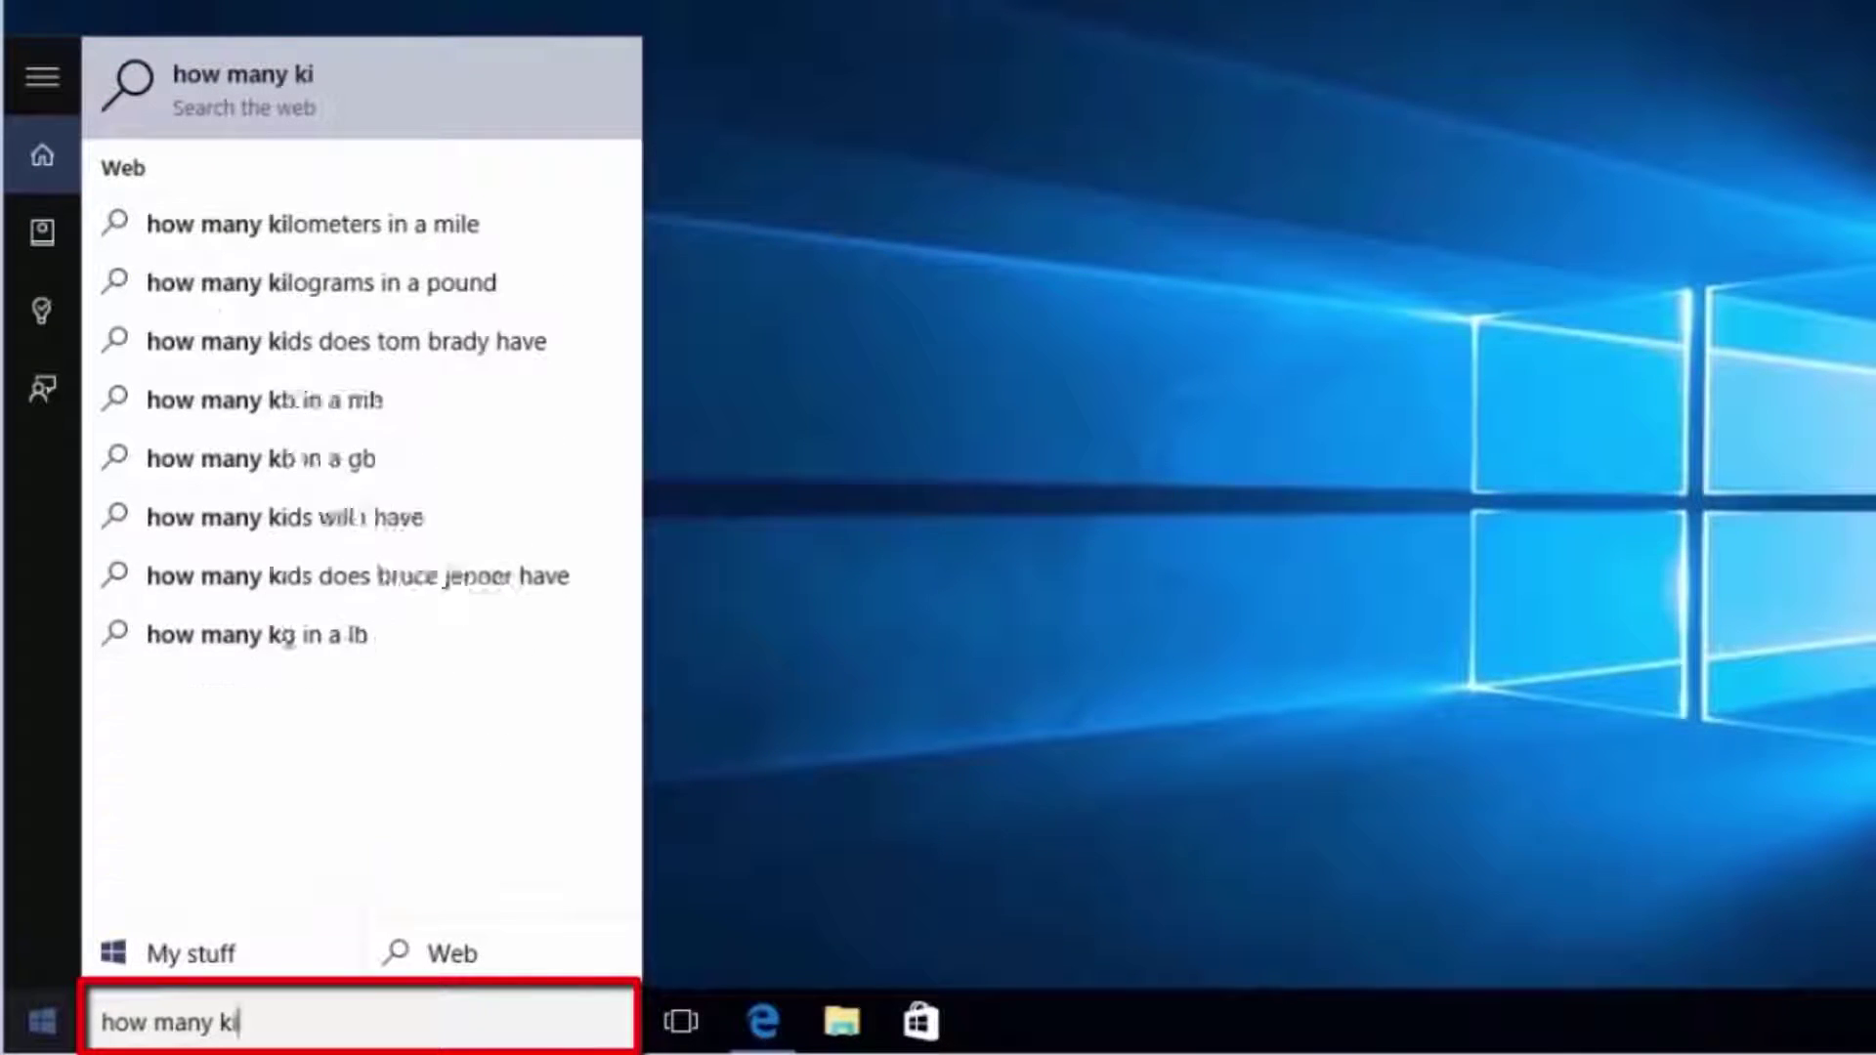
text(lometer)
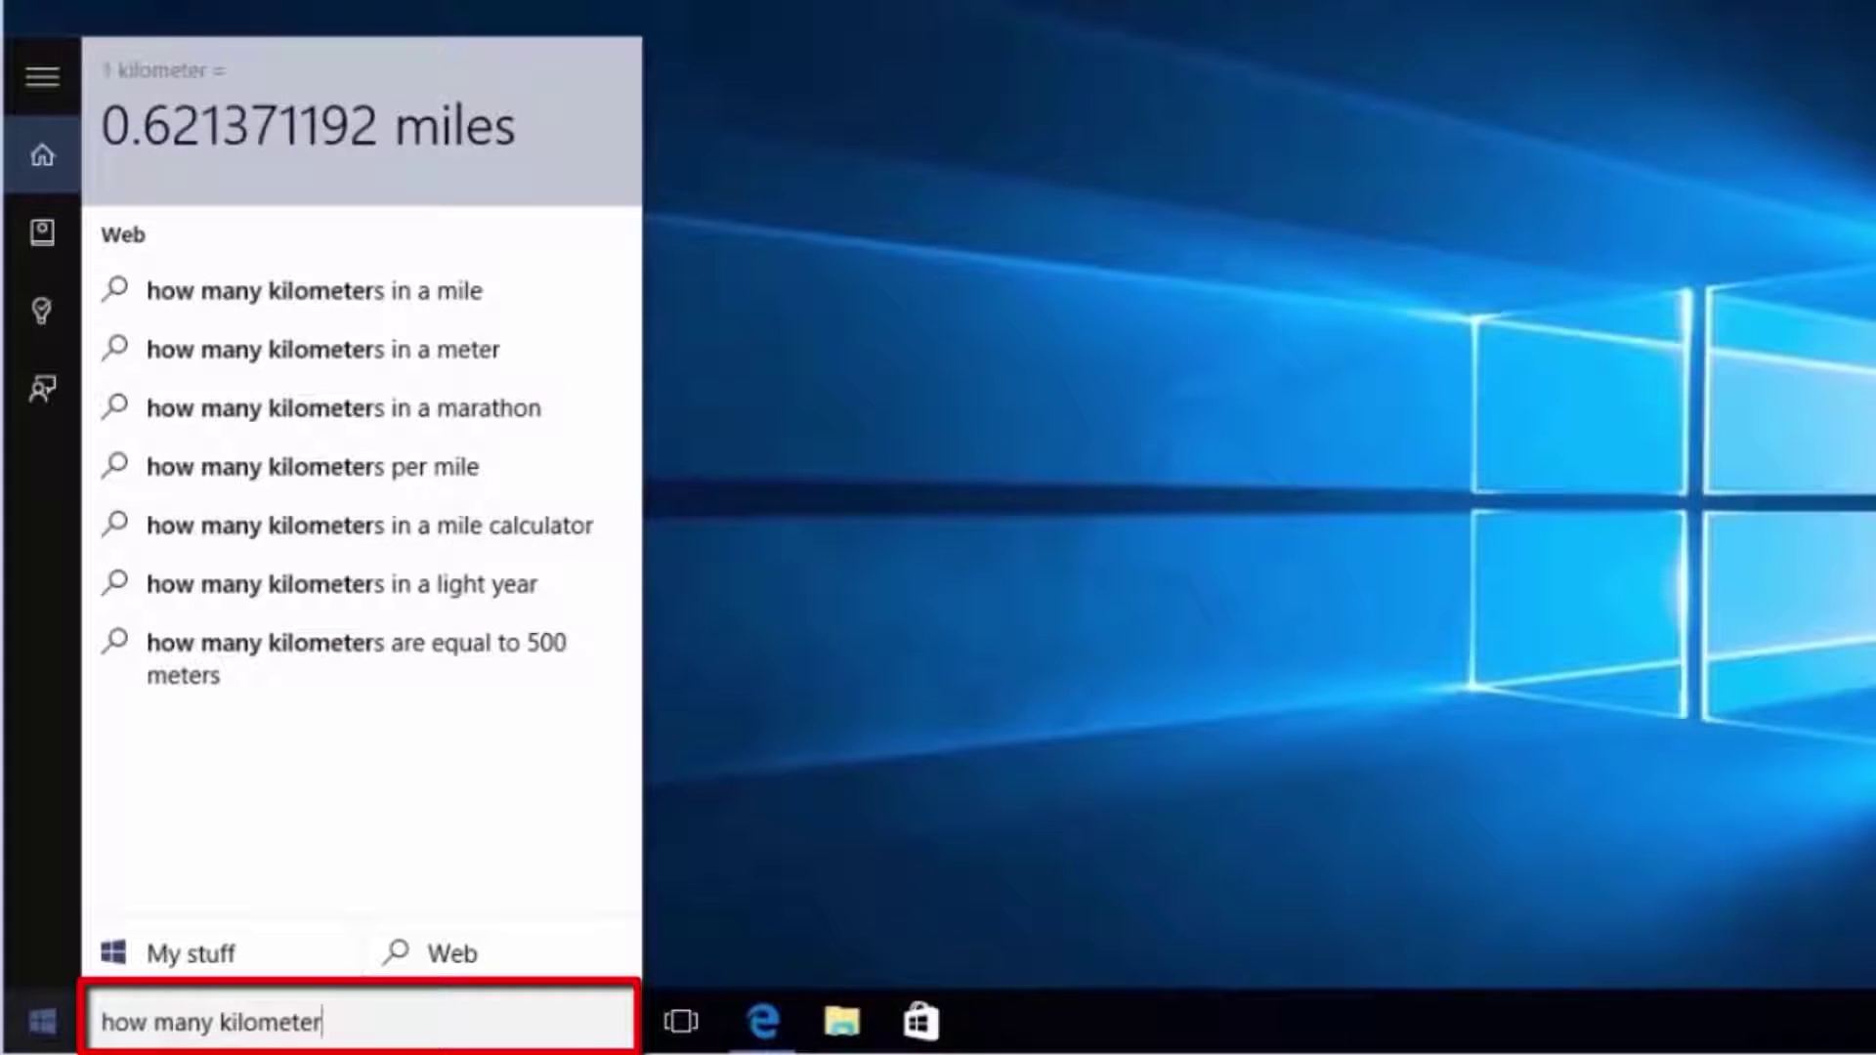
text(s in a mile)
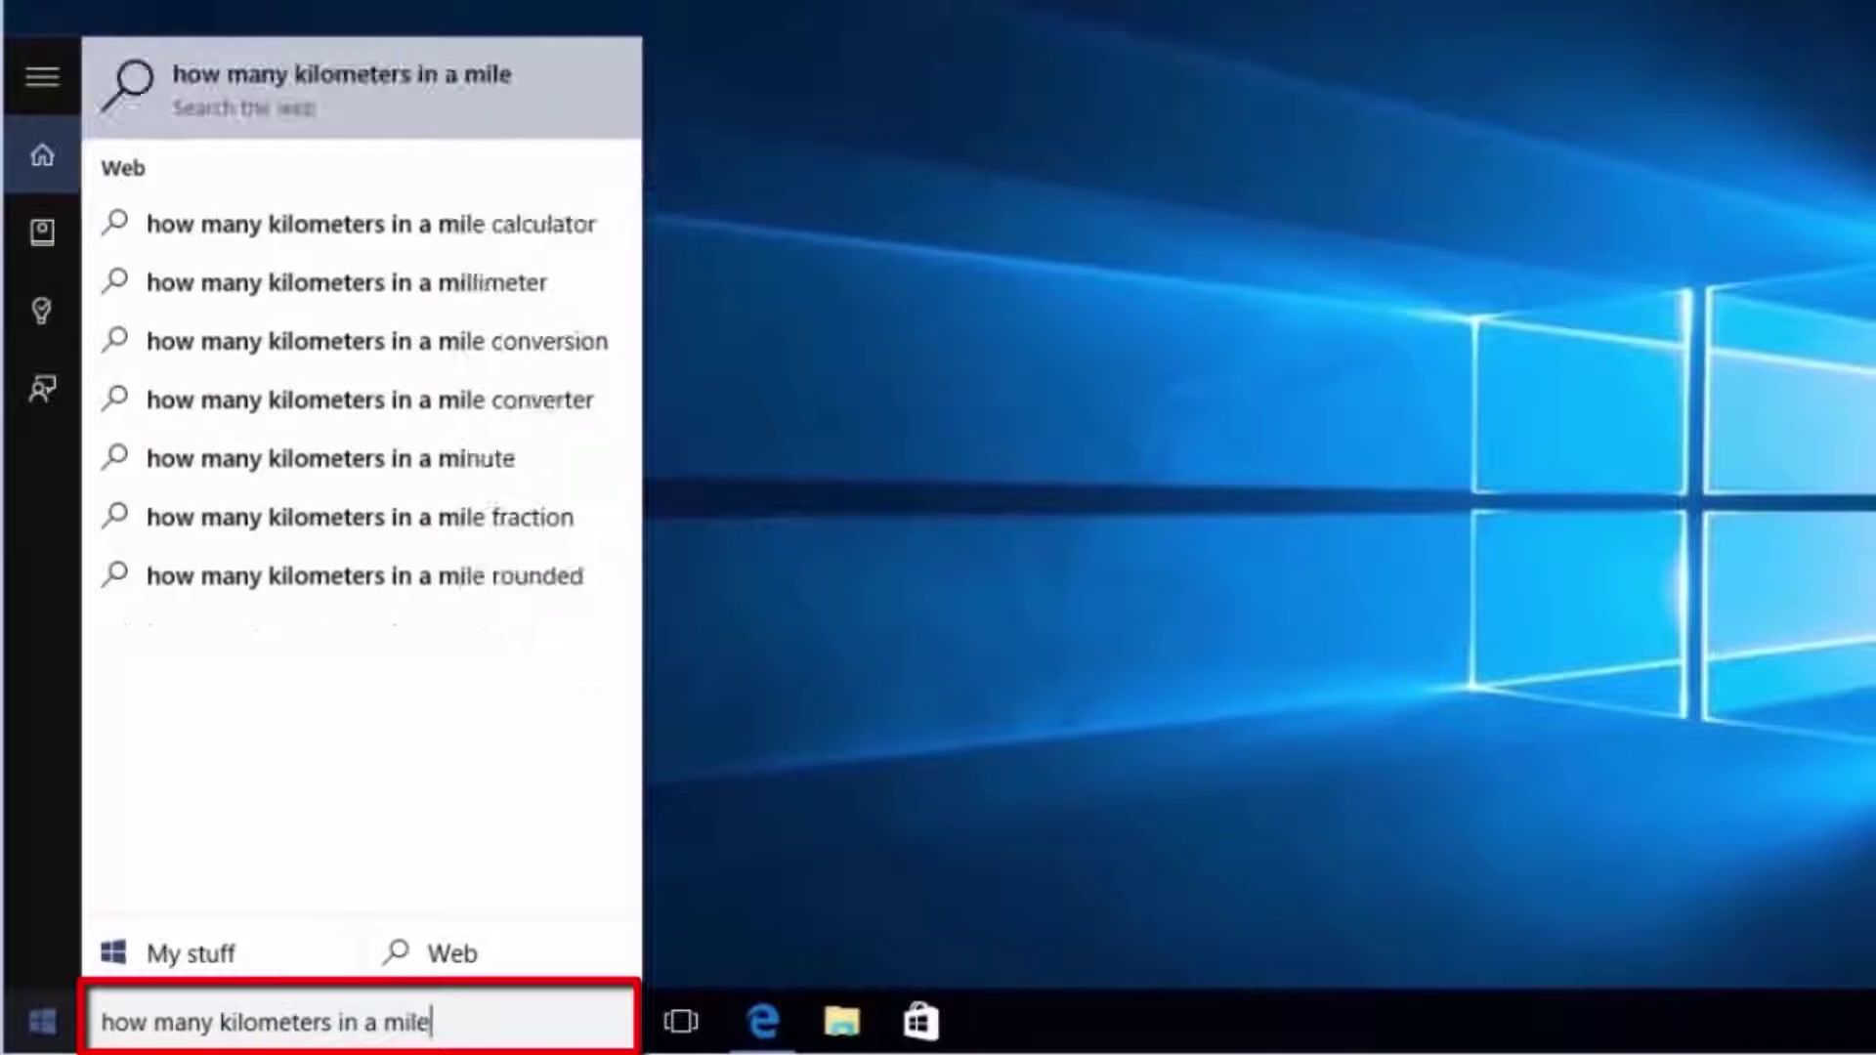
key(Return)
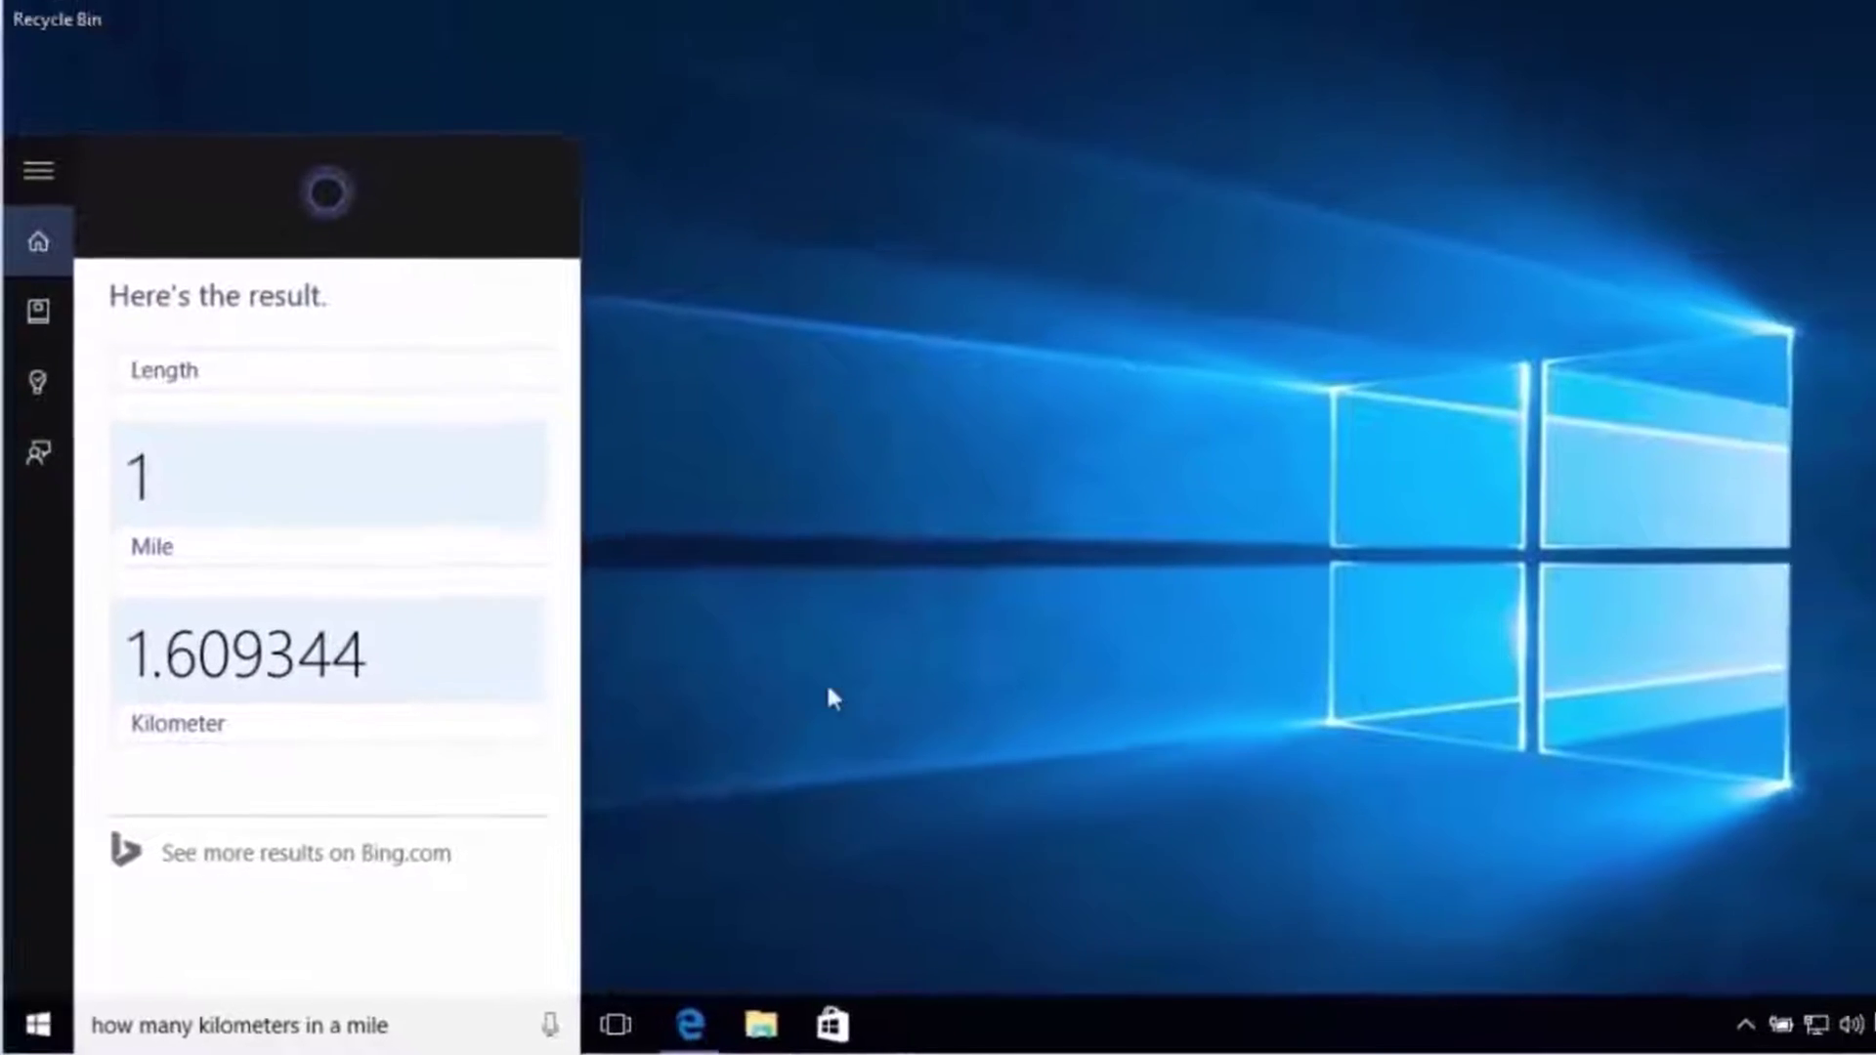
click(904, 655)
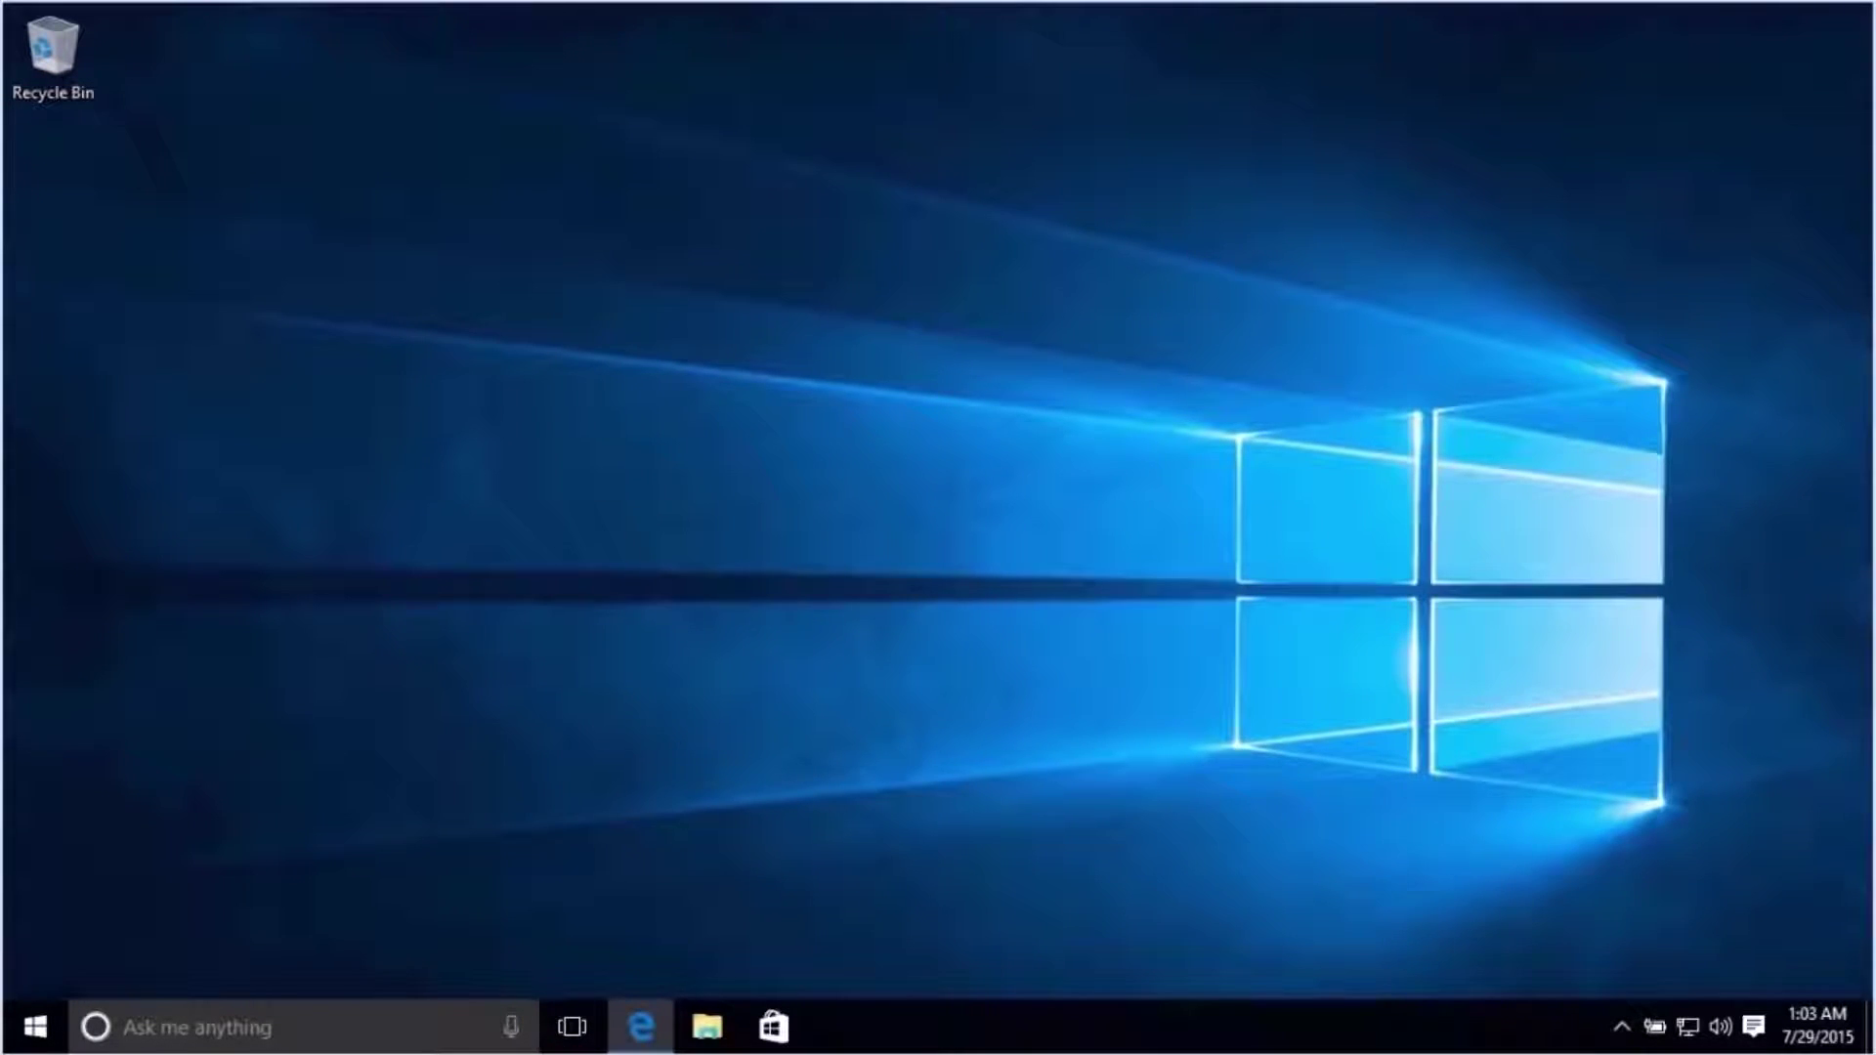
Bring the Microsoft Edge window back onto the desktop and open the Store
click(645, 1006)
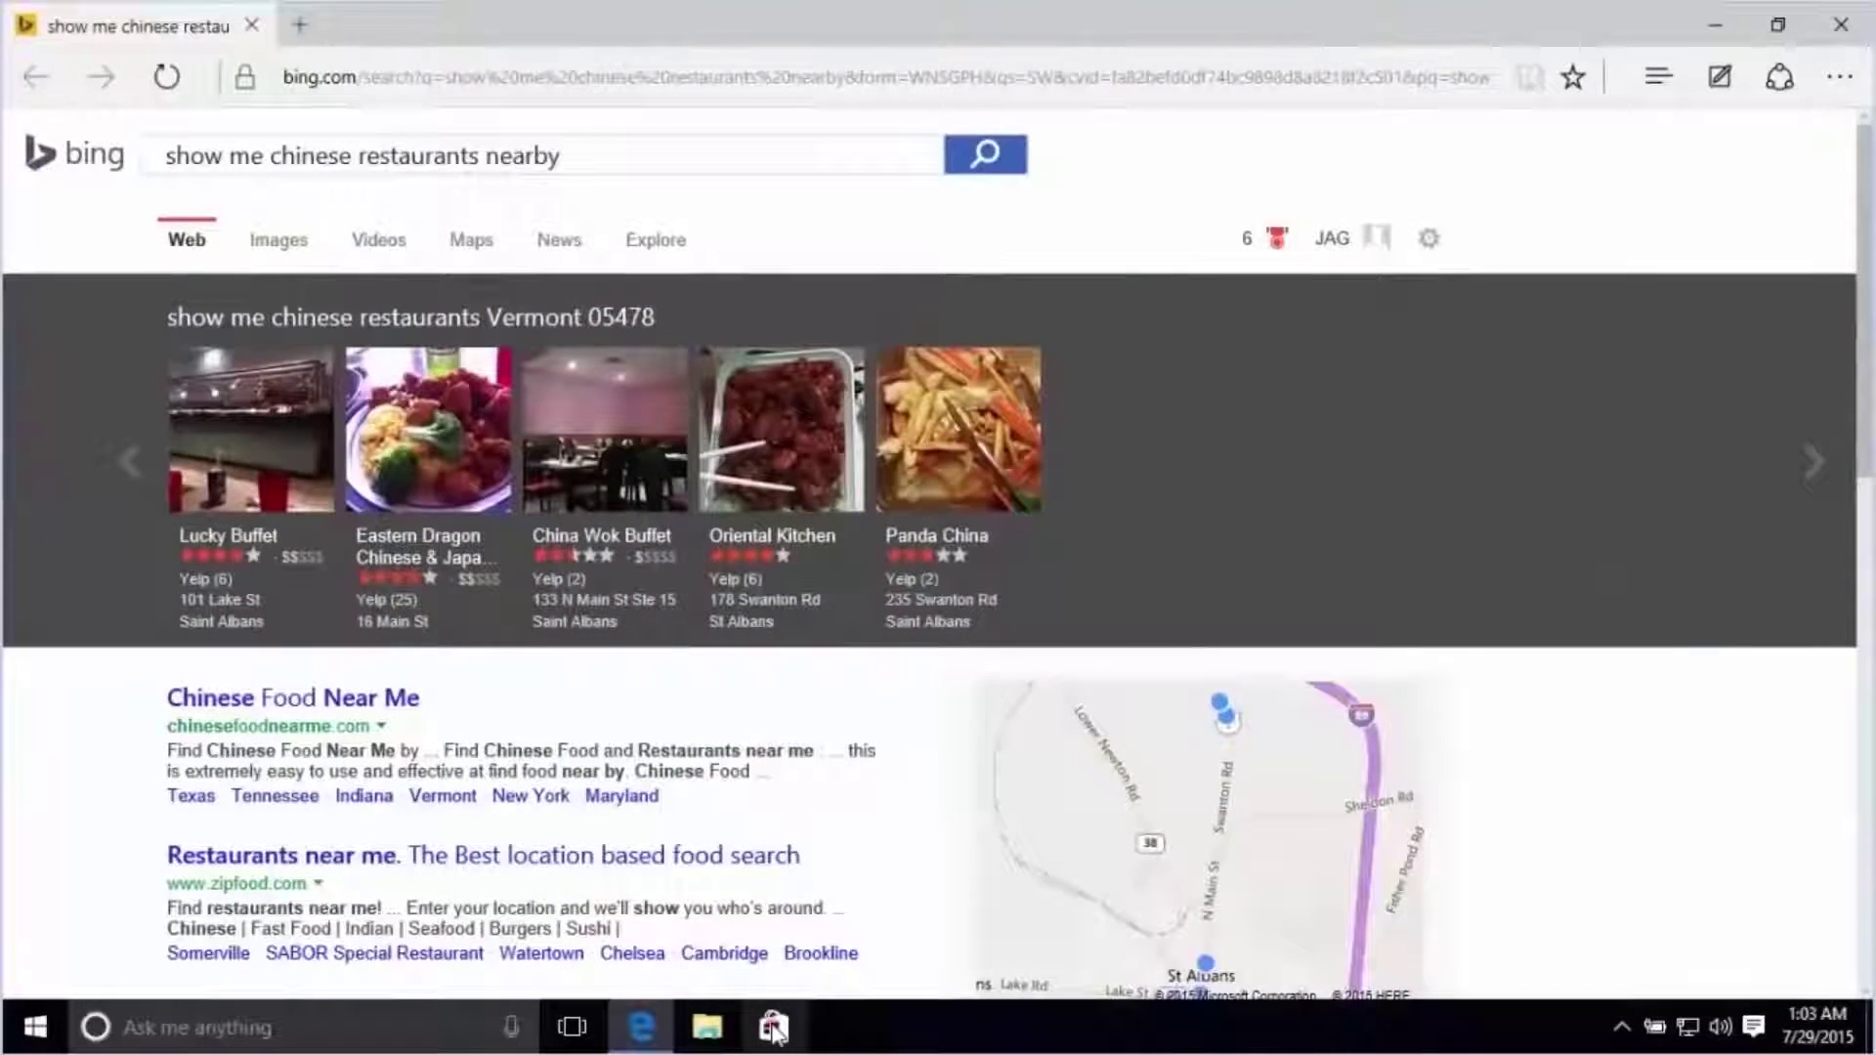
click(772, 1028)
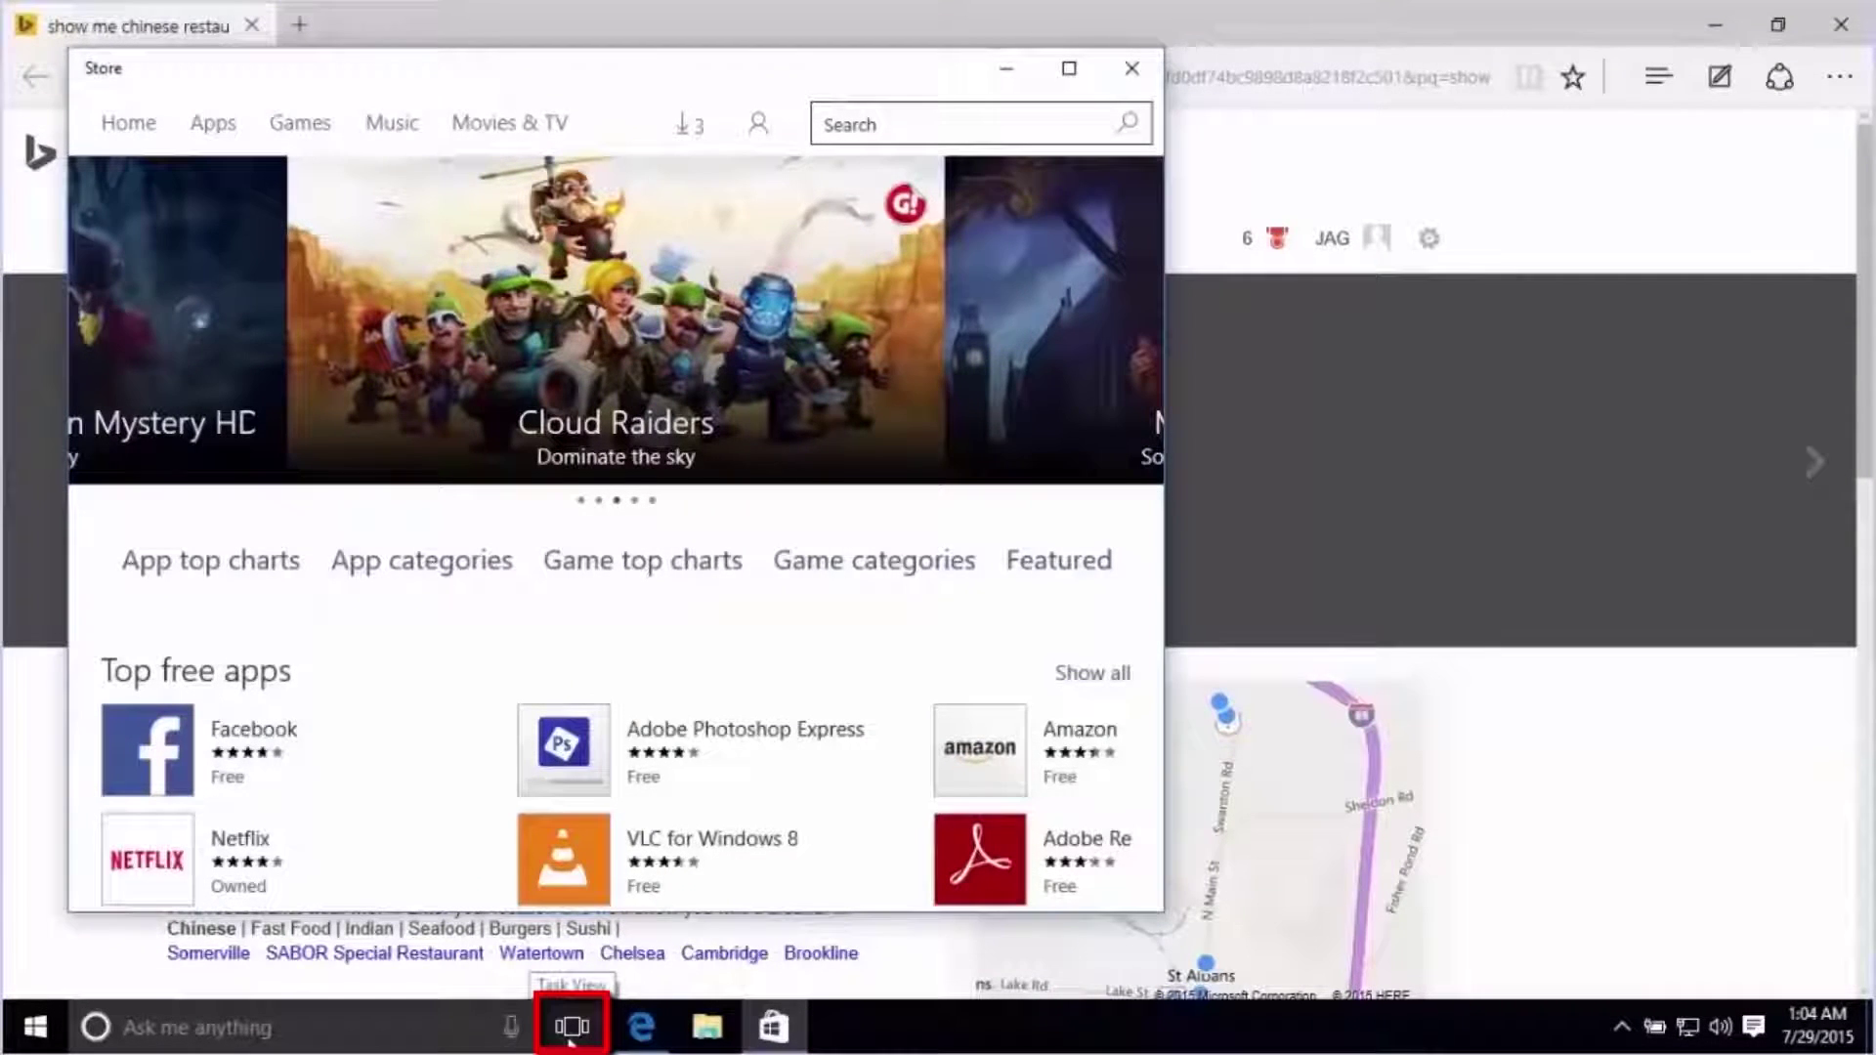
Create a second virtual desktop in Task View and switch to it
click(571, 1042)
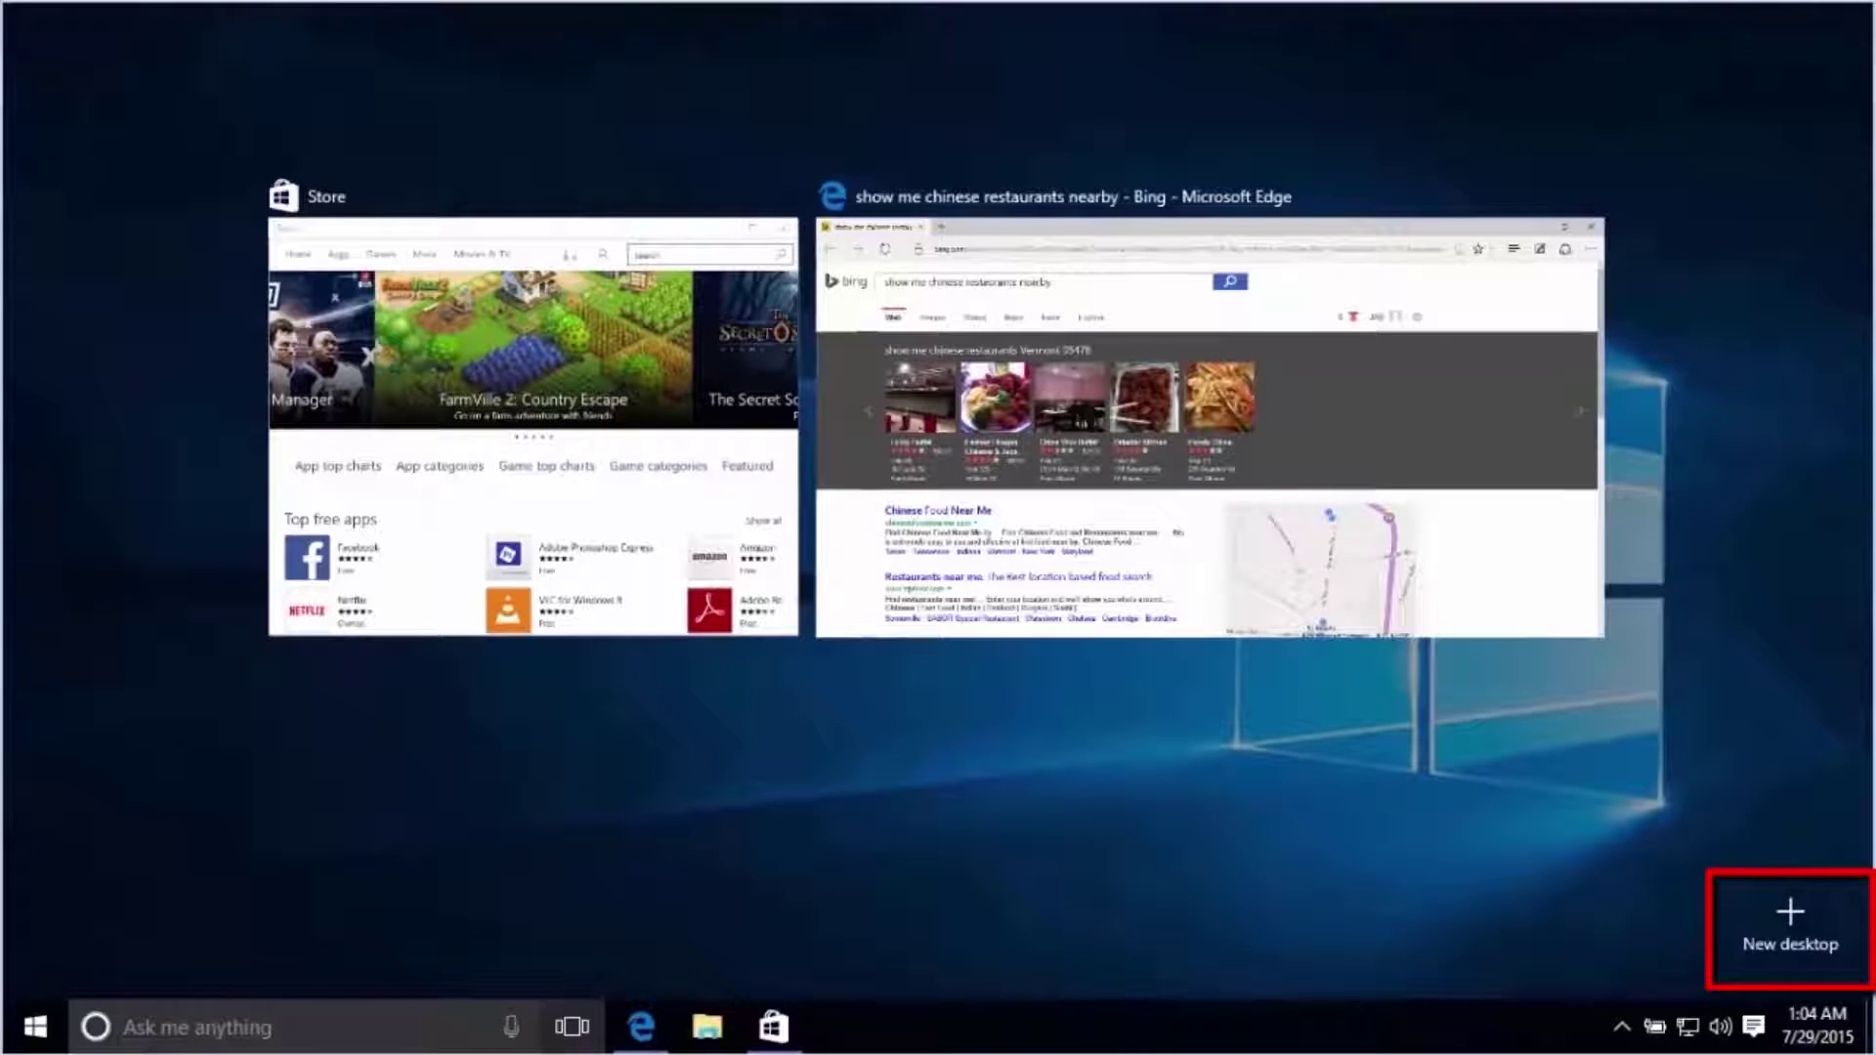
click(1784, 936)
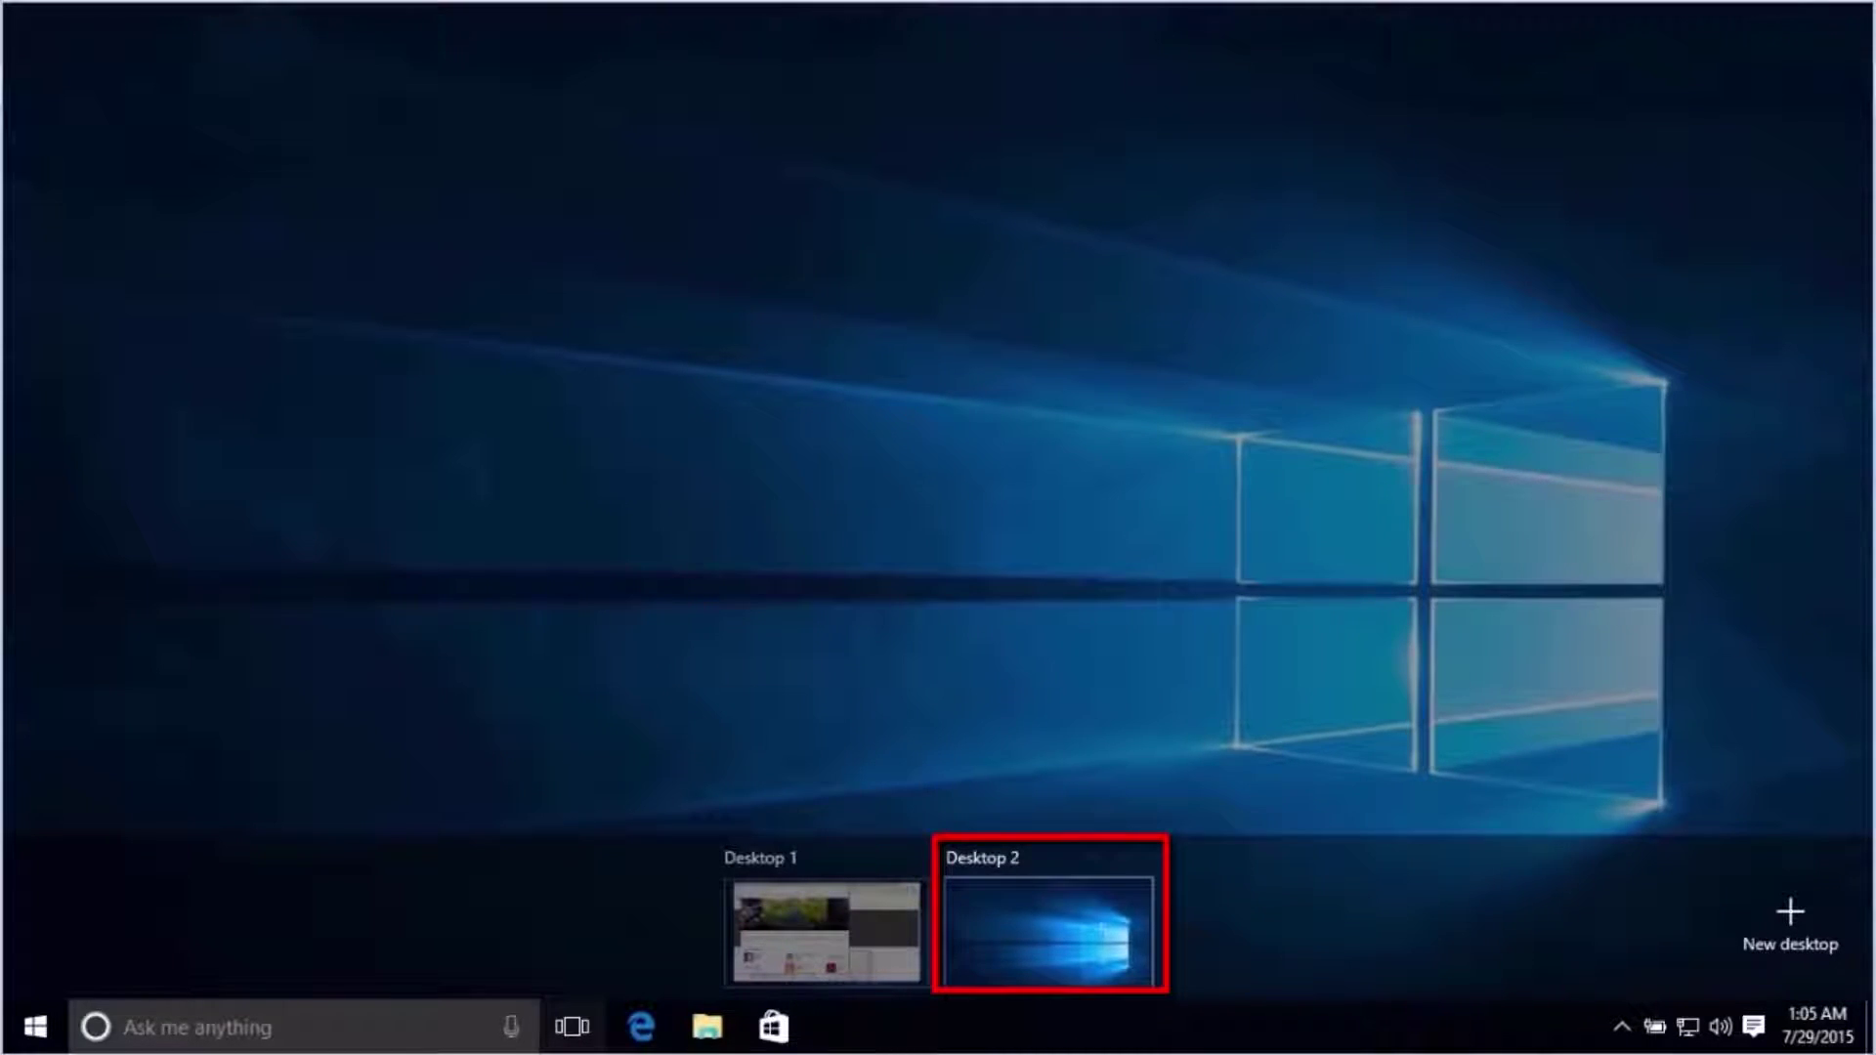
click(1063, 950)
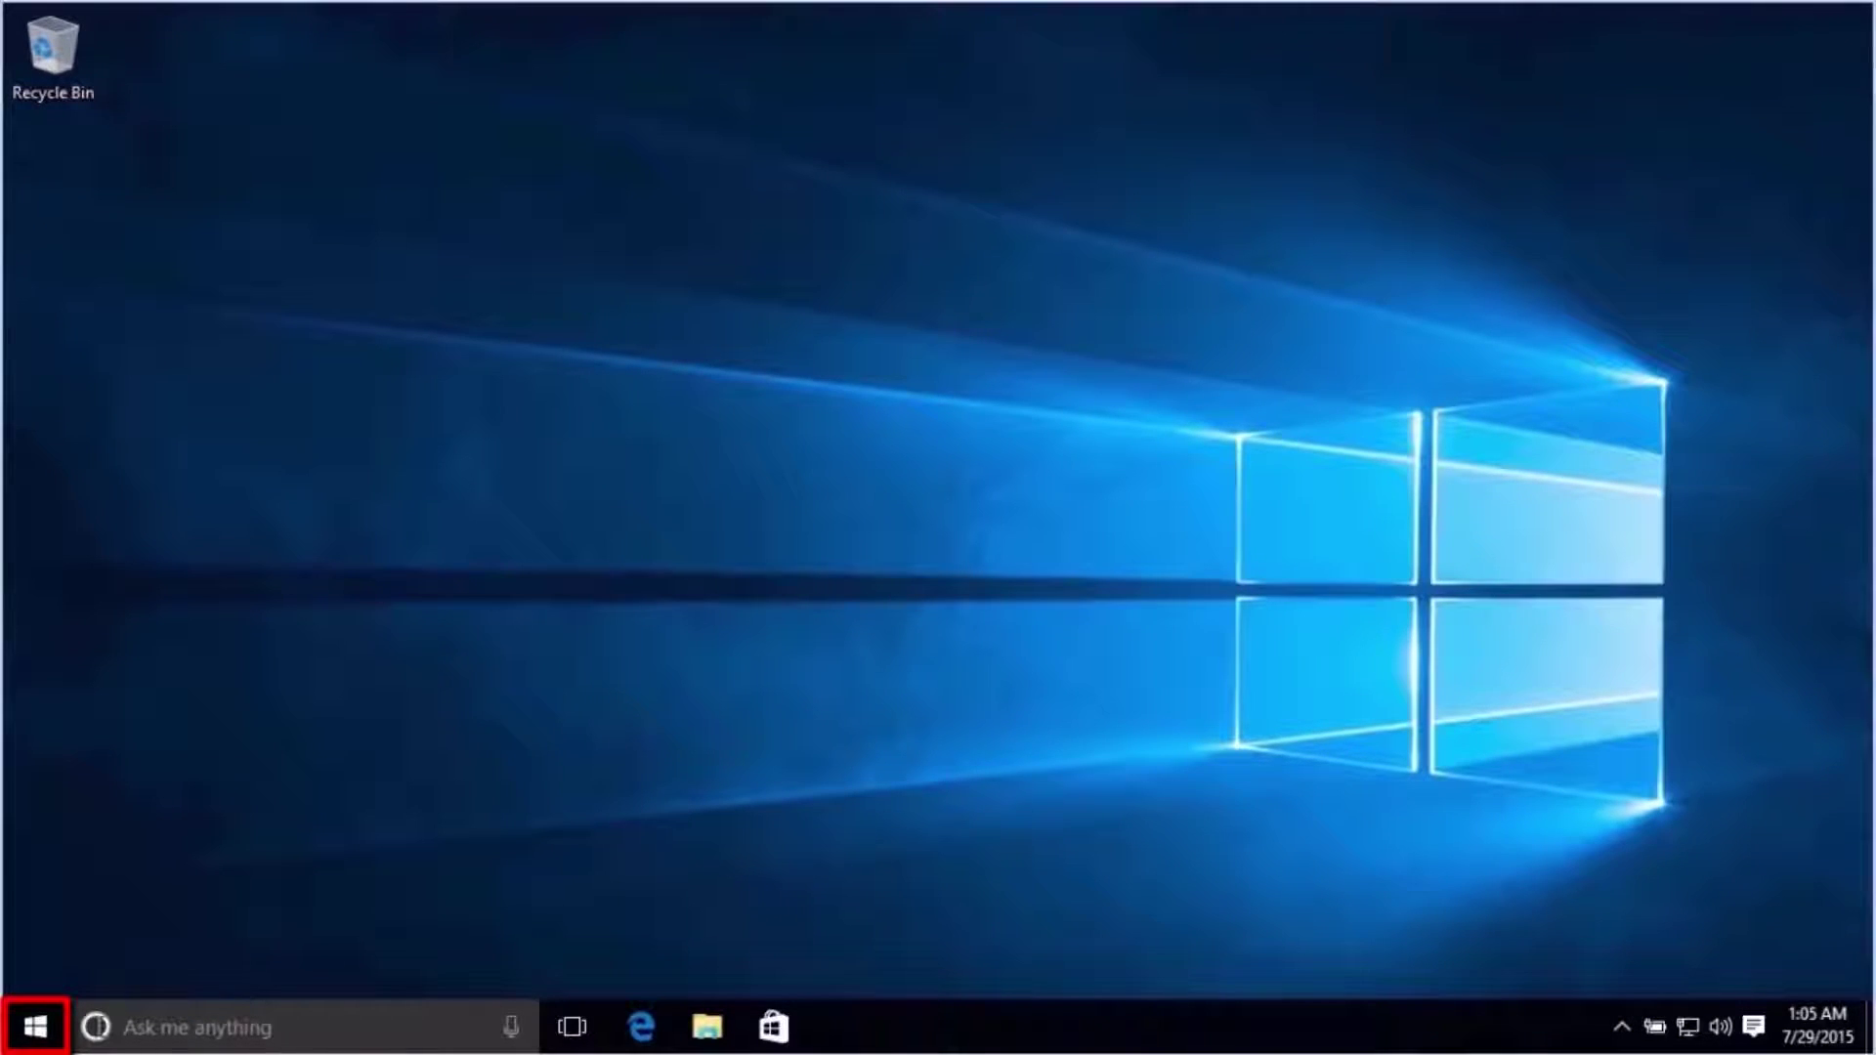
Open Calculator on Desktop 2 from the full list of installed apps
click(44, 1031)
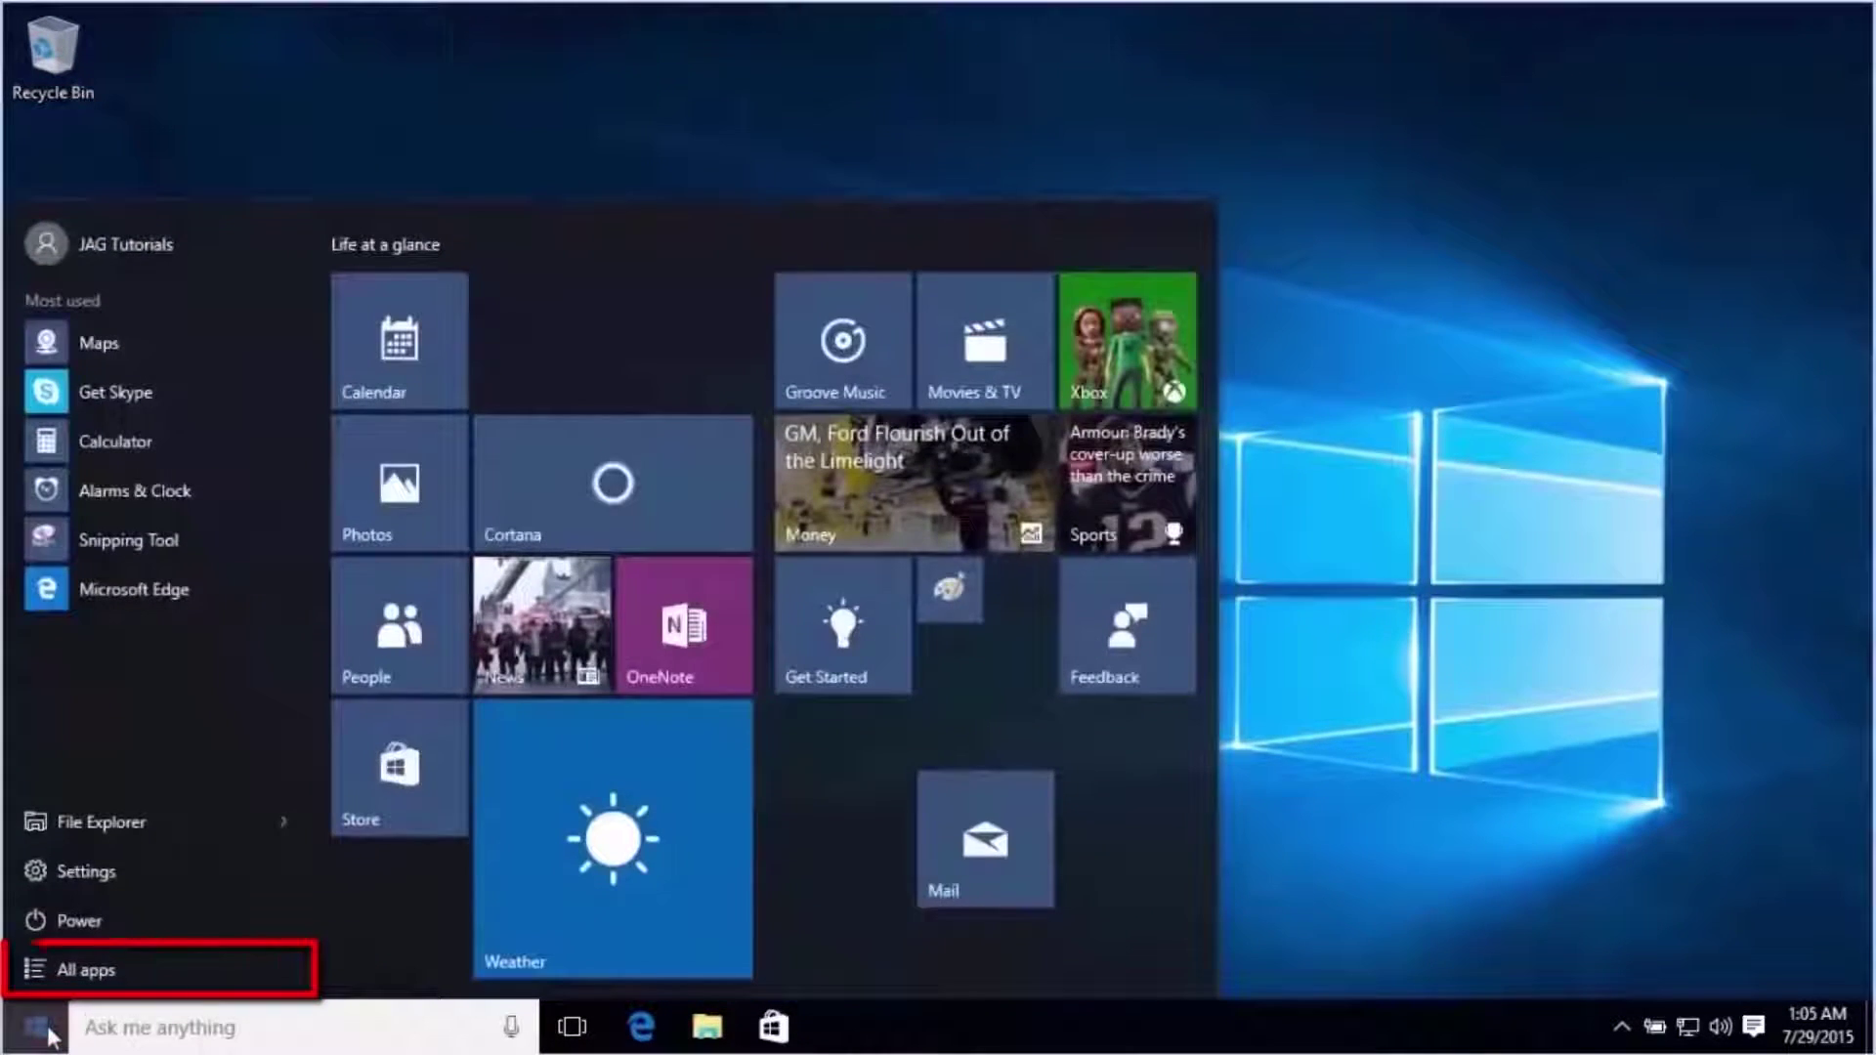
click(55, 973)
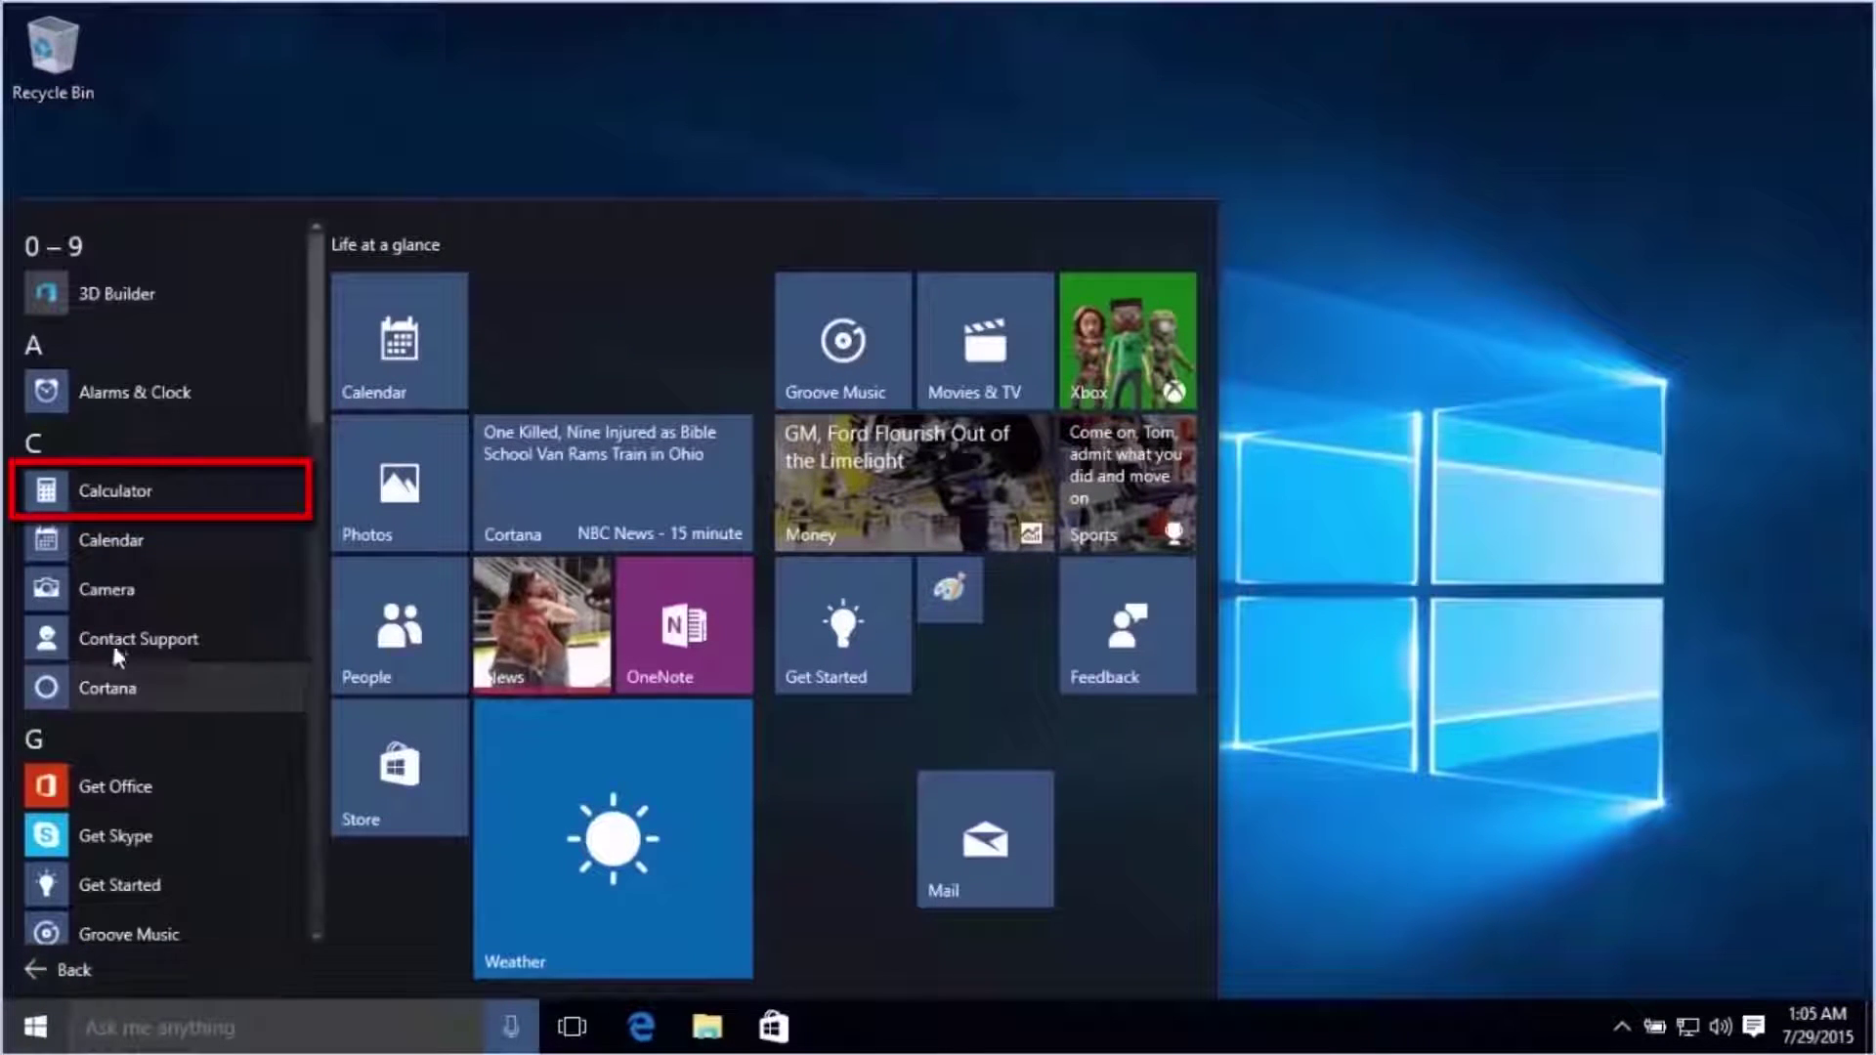
click(154, 495)
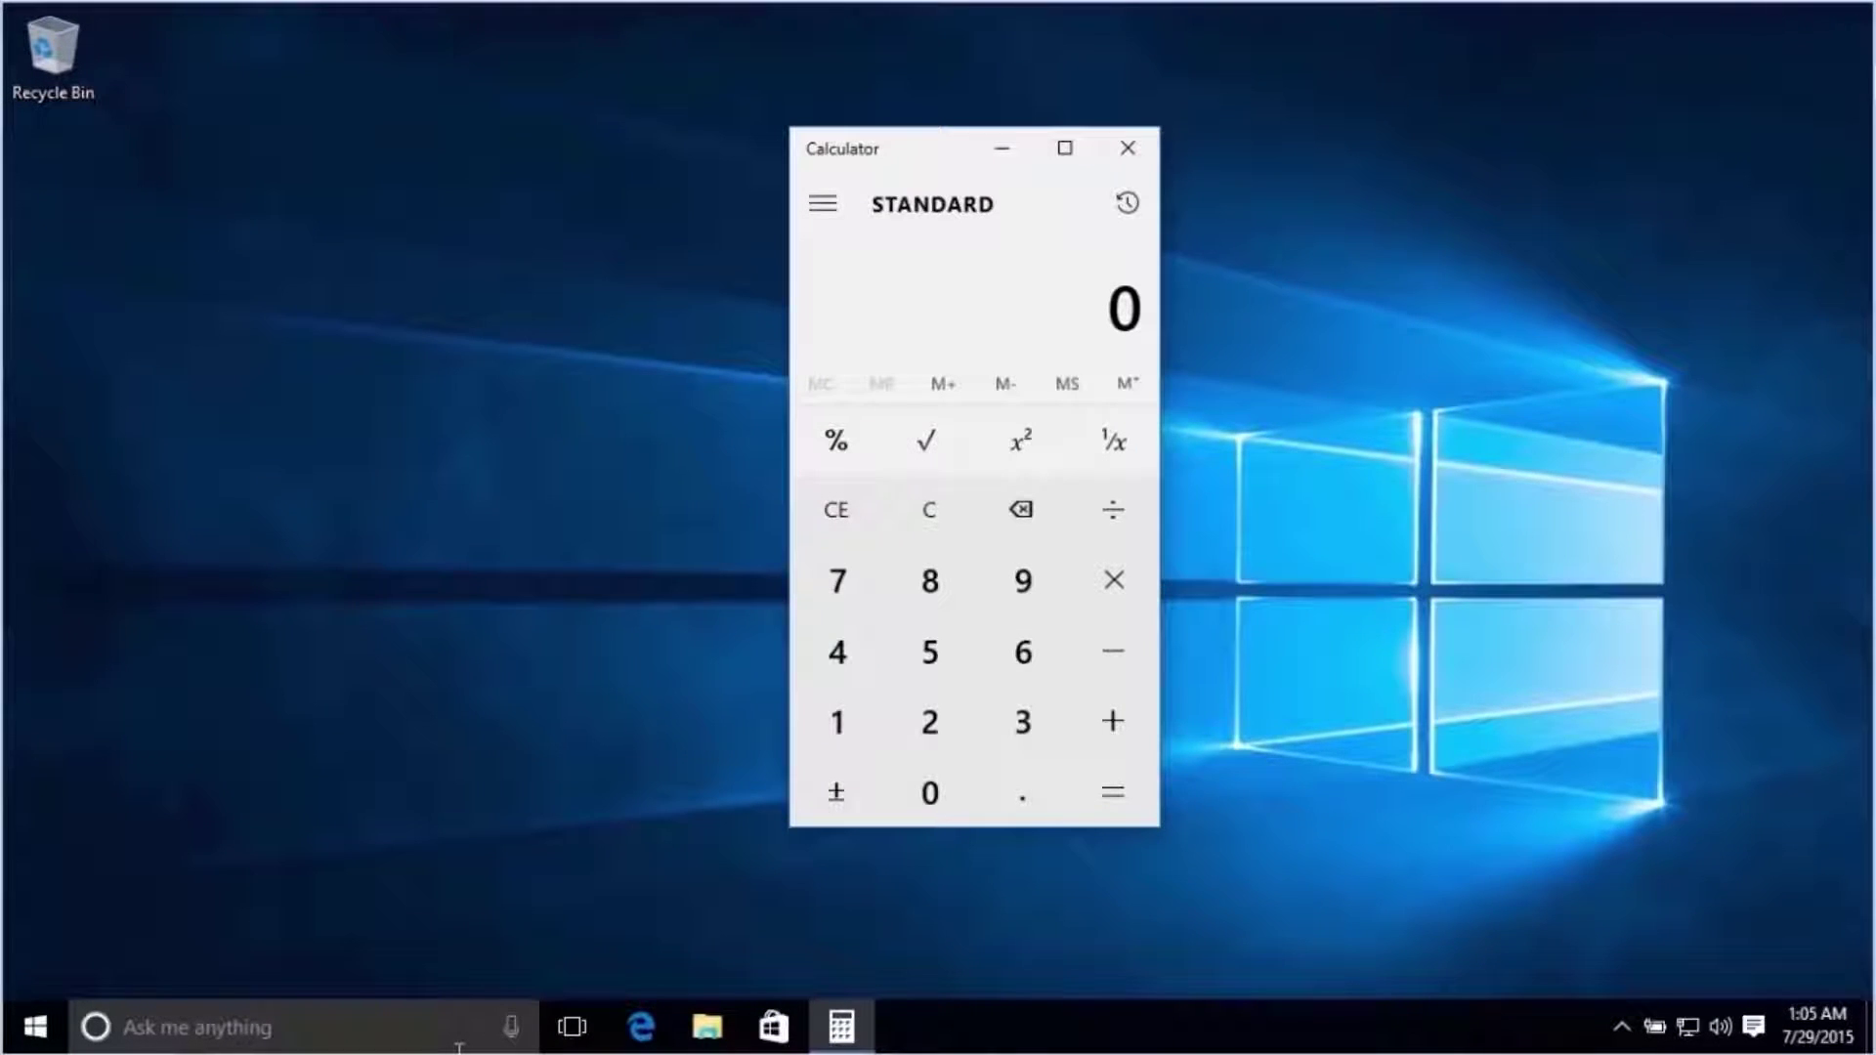
Preview the open windows of both virtual desktops in Task View and switch to Desktop 1
click(575, 1038)
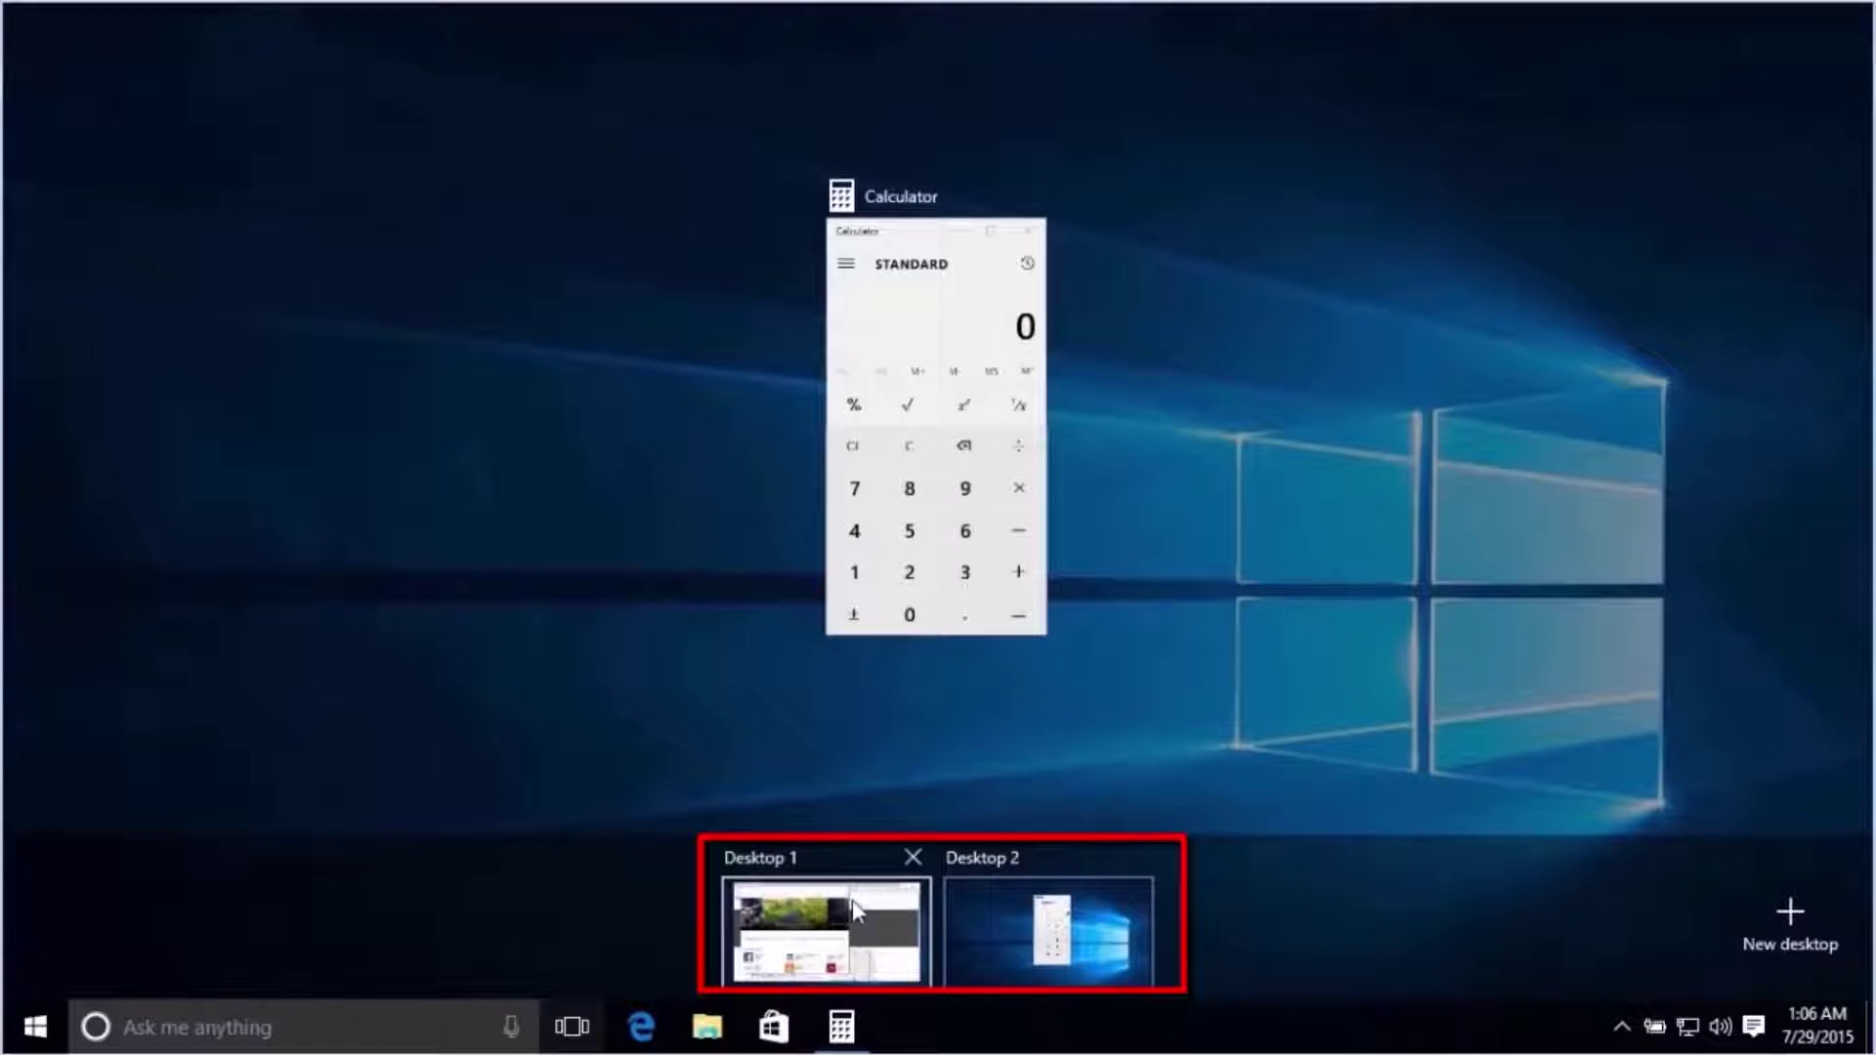
mouse_move(853, 900)
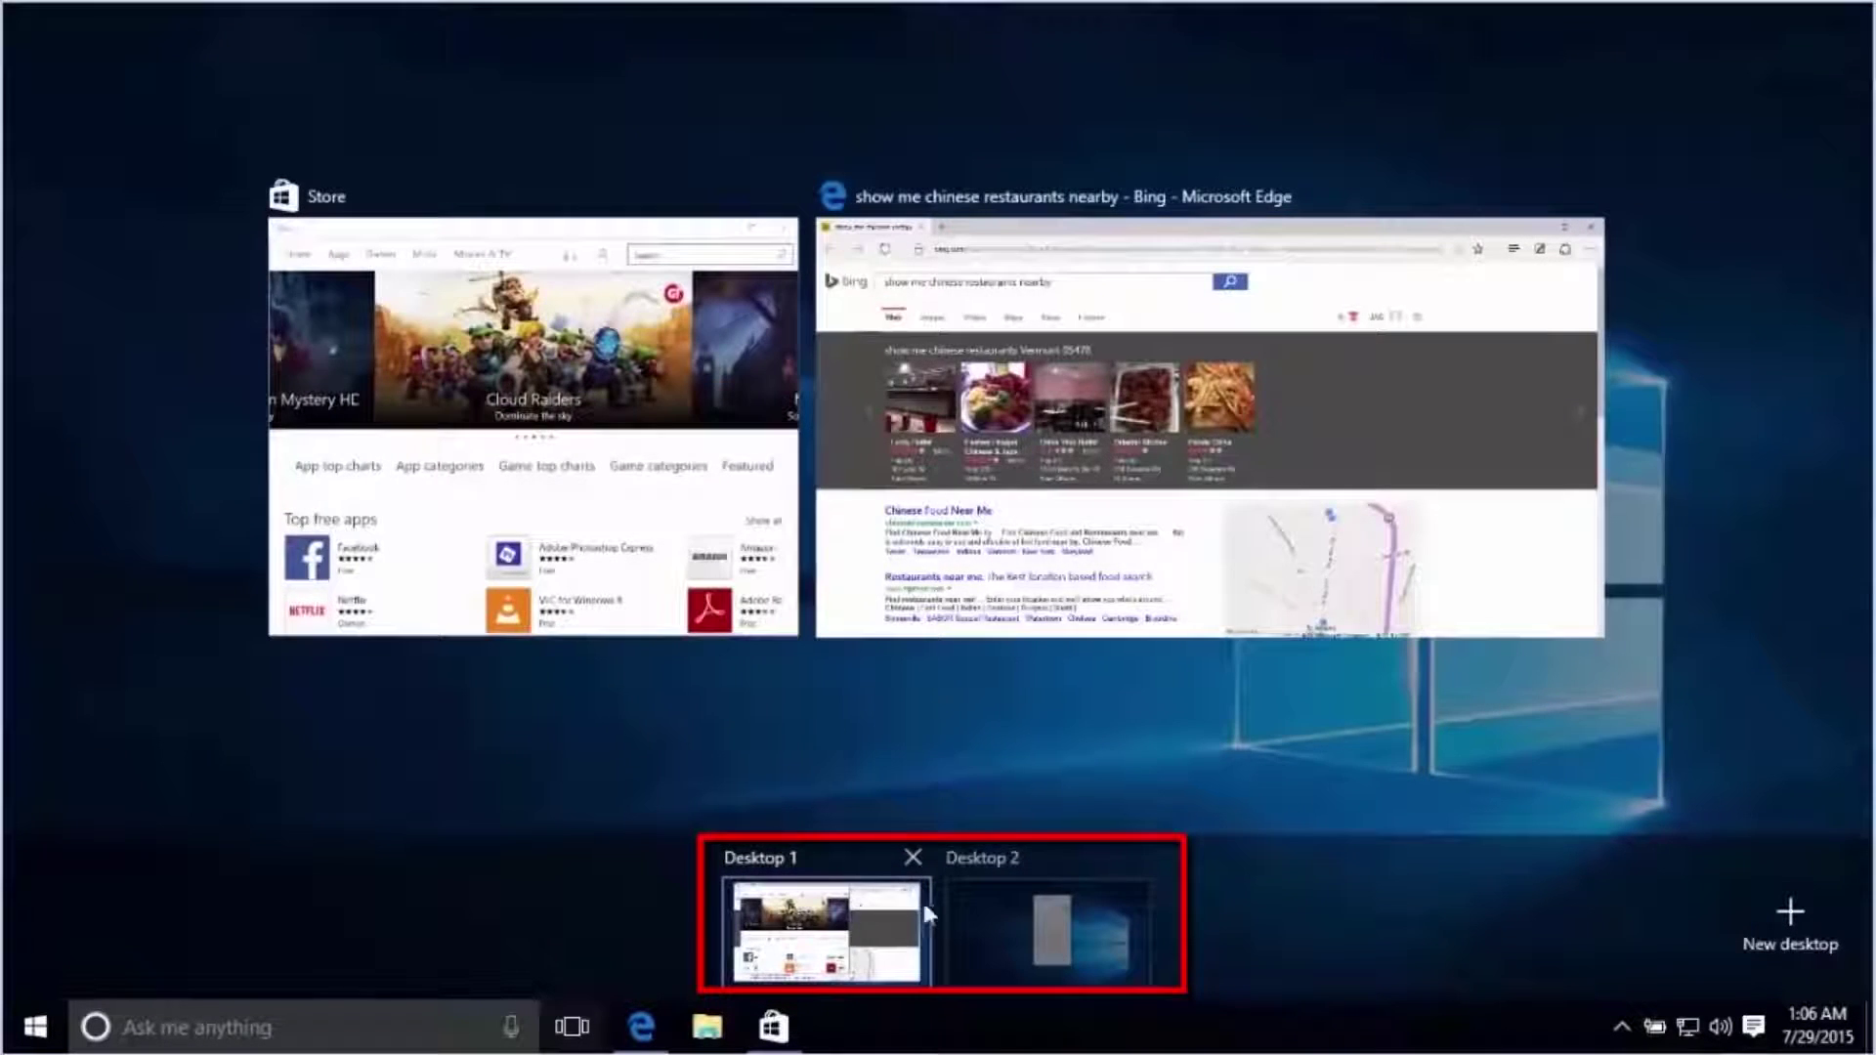
mouse_move(1053, 923)
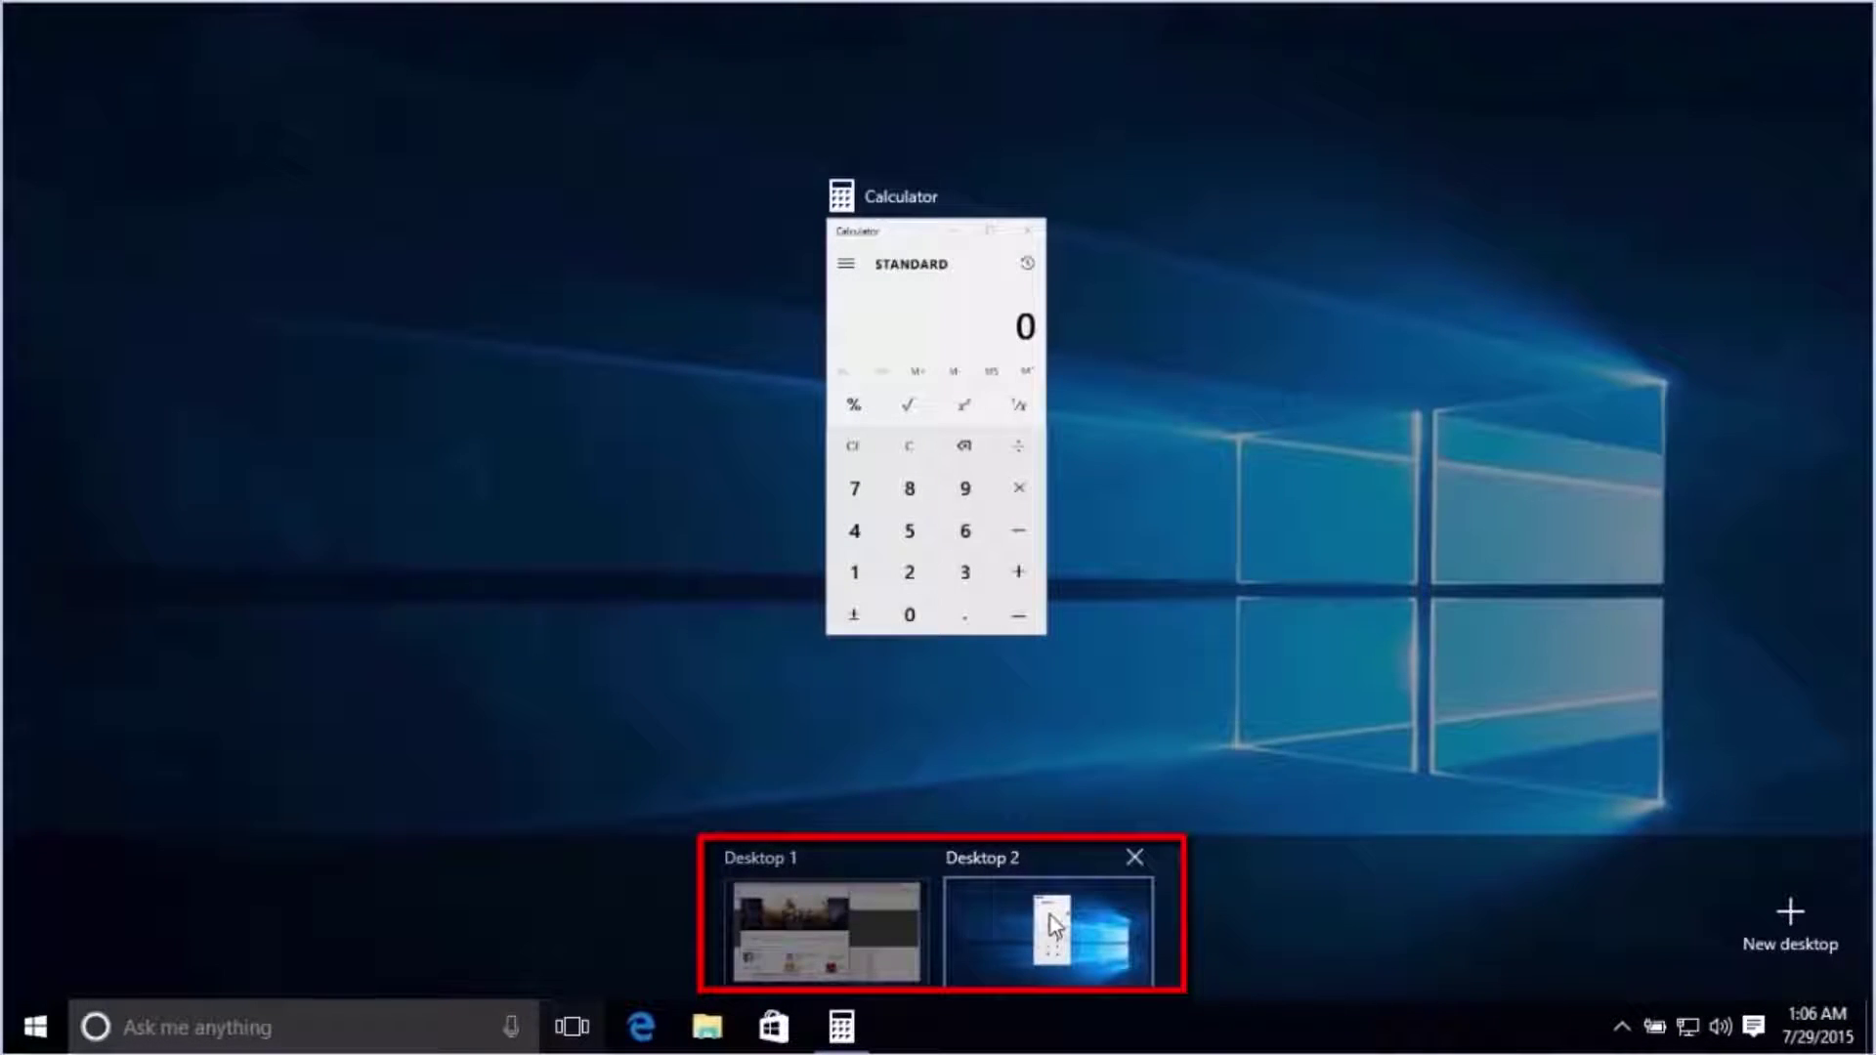
mouse_move(911, 935)
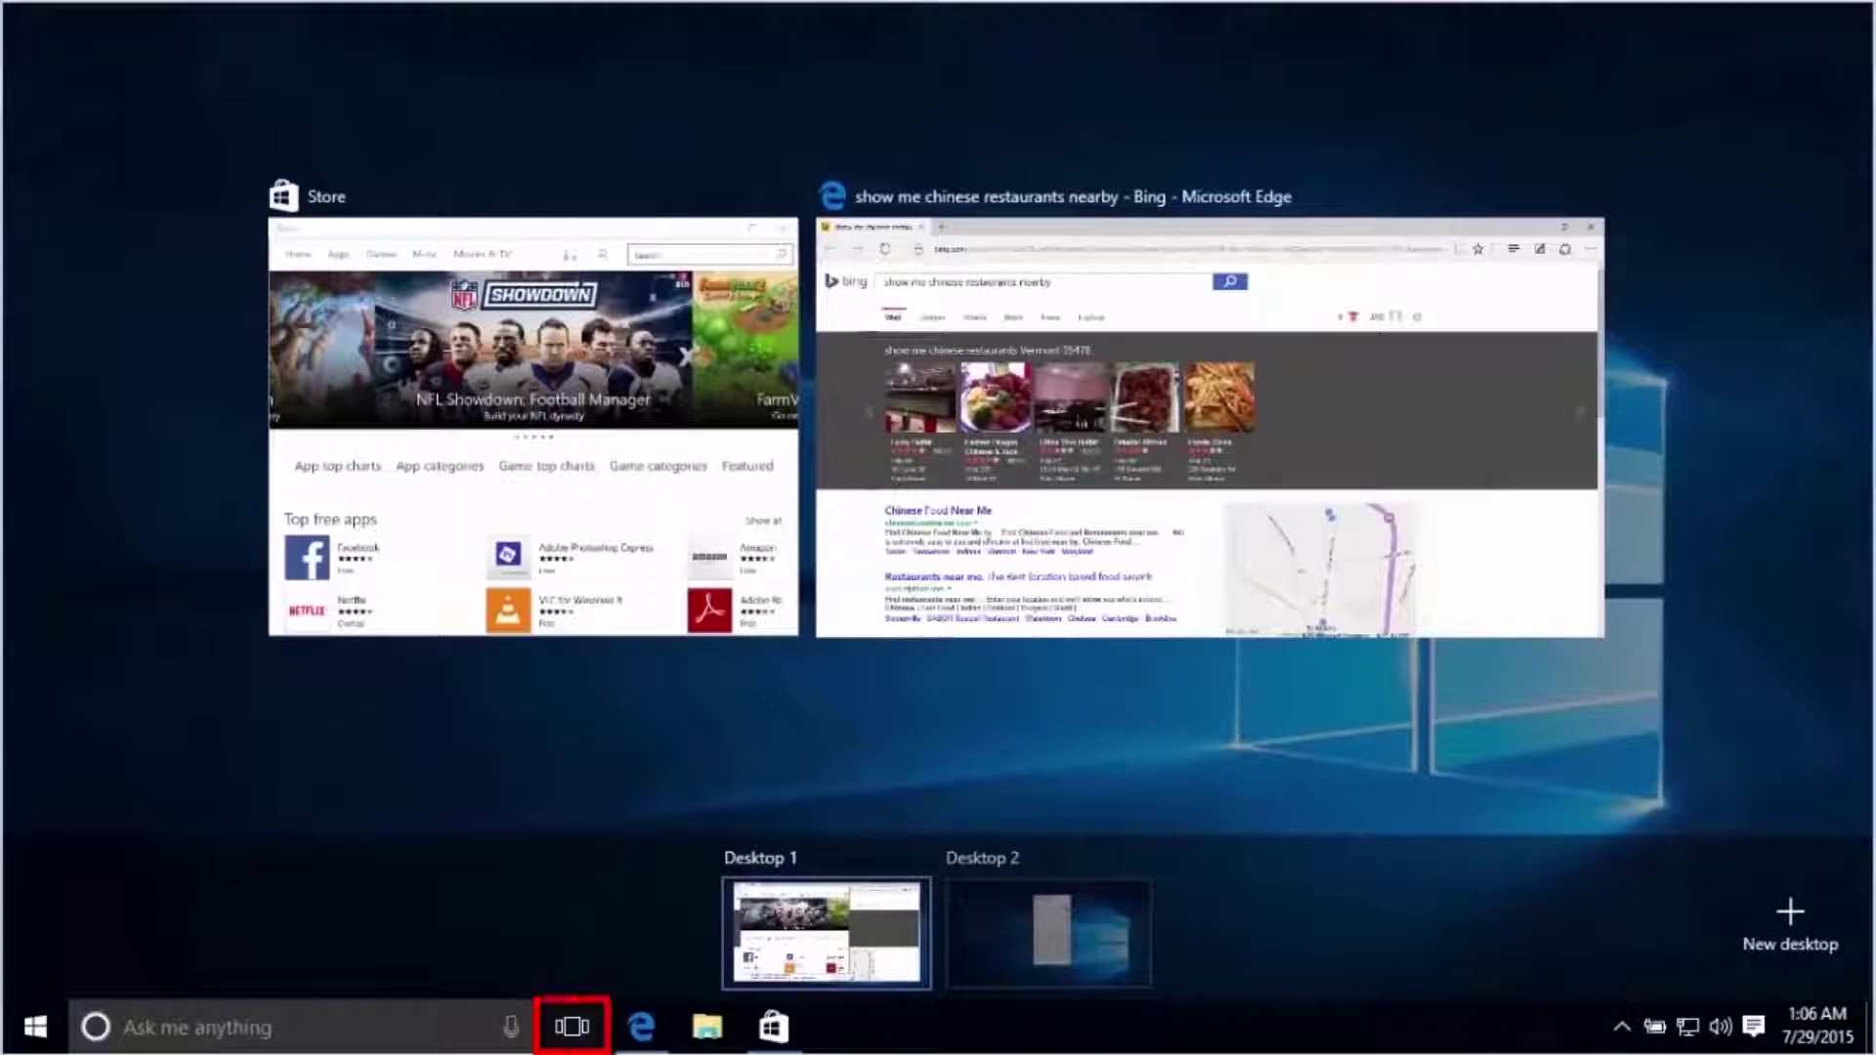
click(575, 1034)
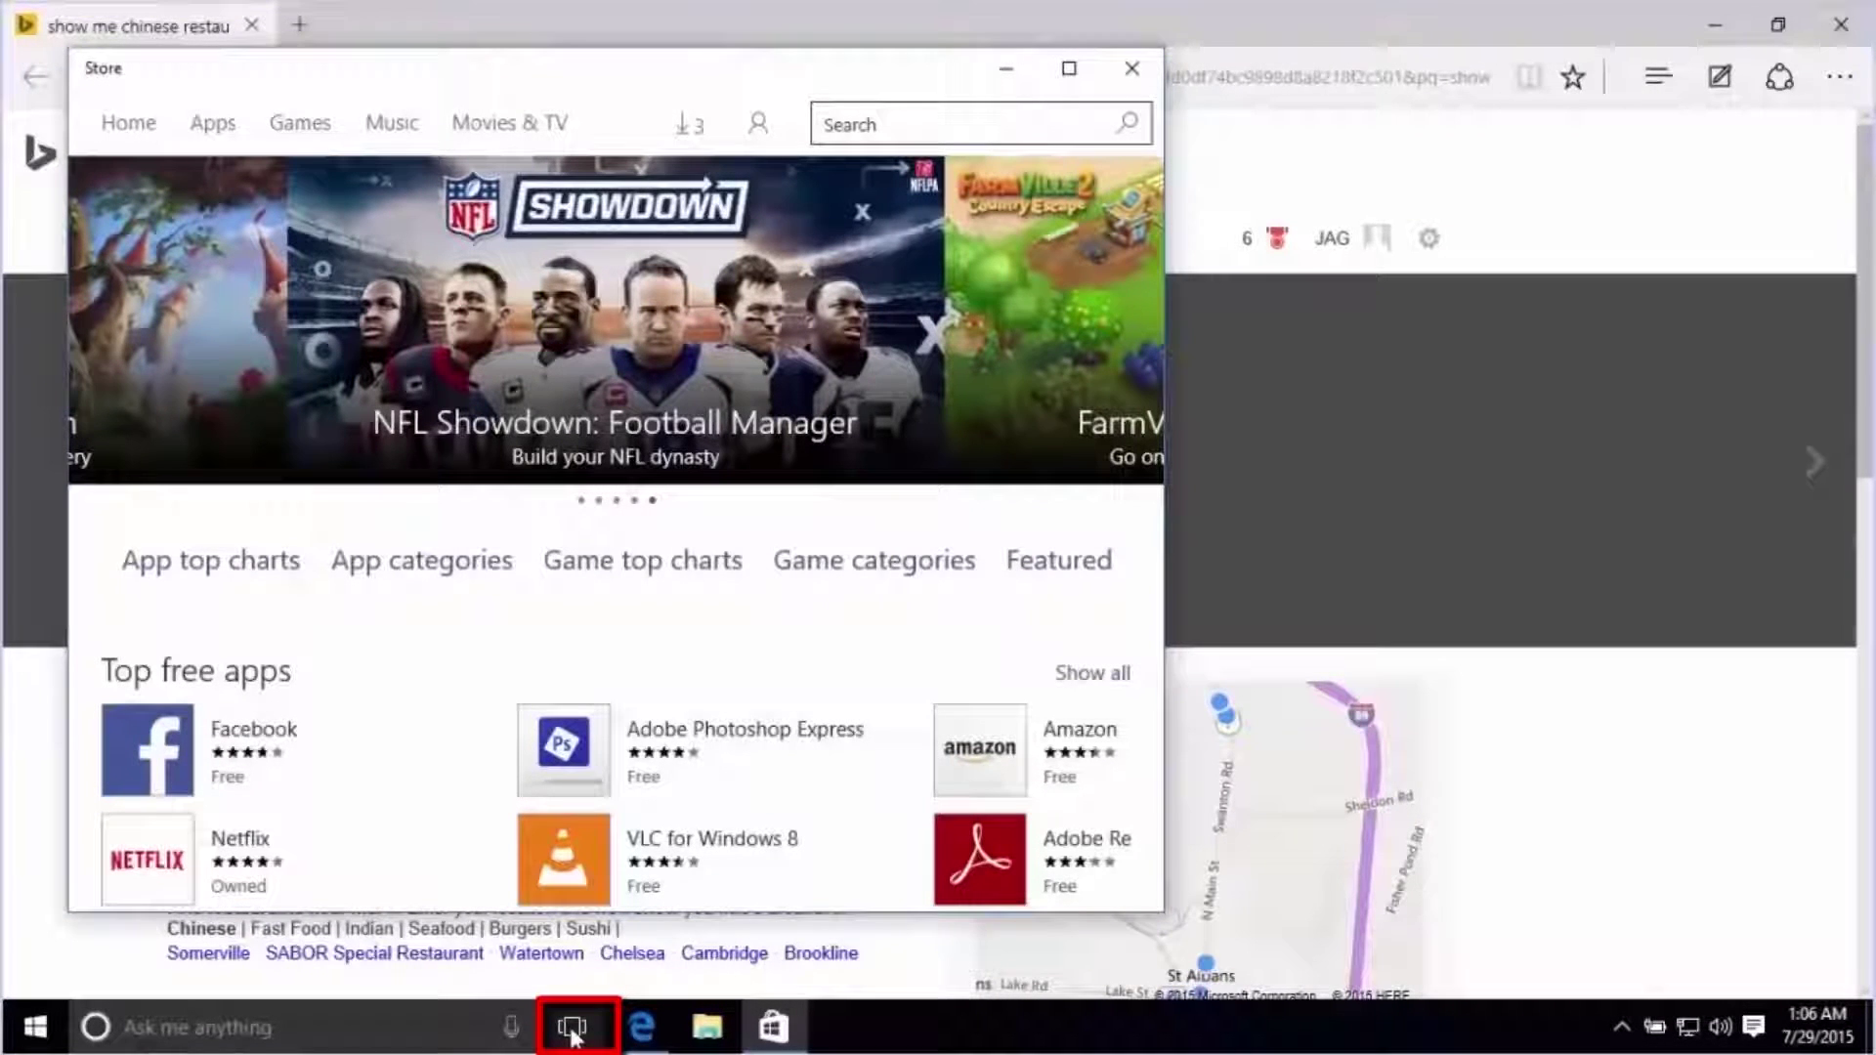
Switch to Desktop 2 in Task View to see its Calculator window, and return to Desktop 1
click(572, 1031)
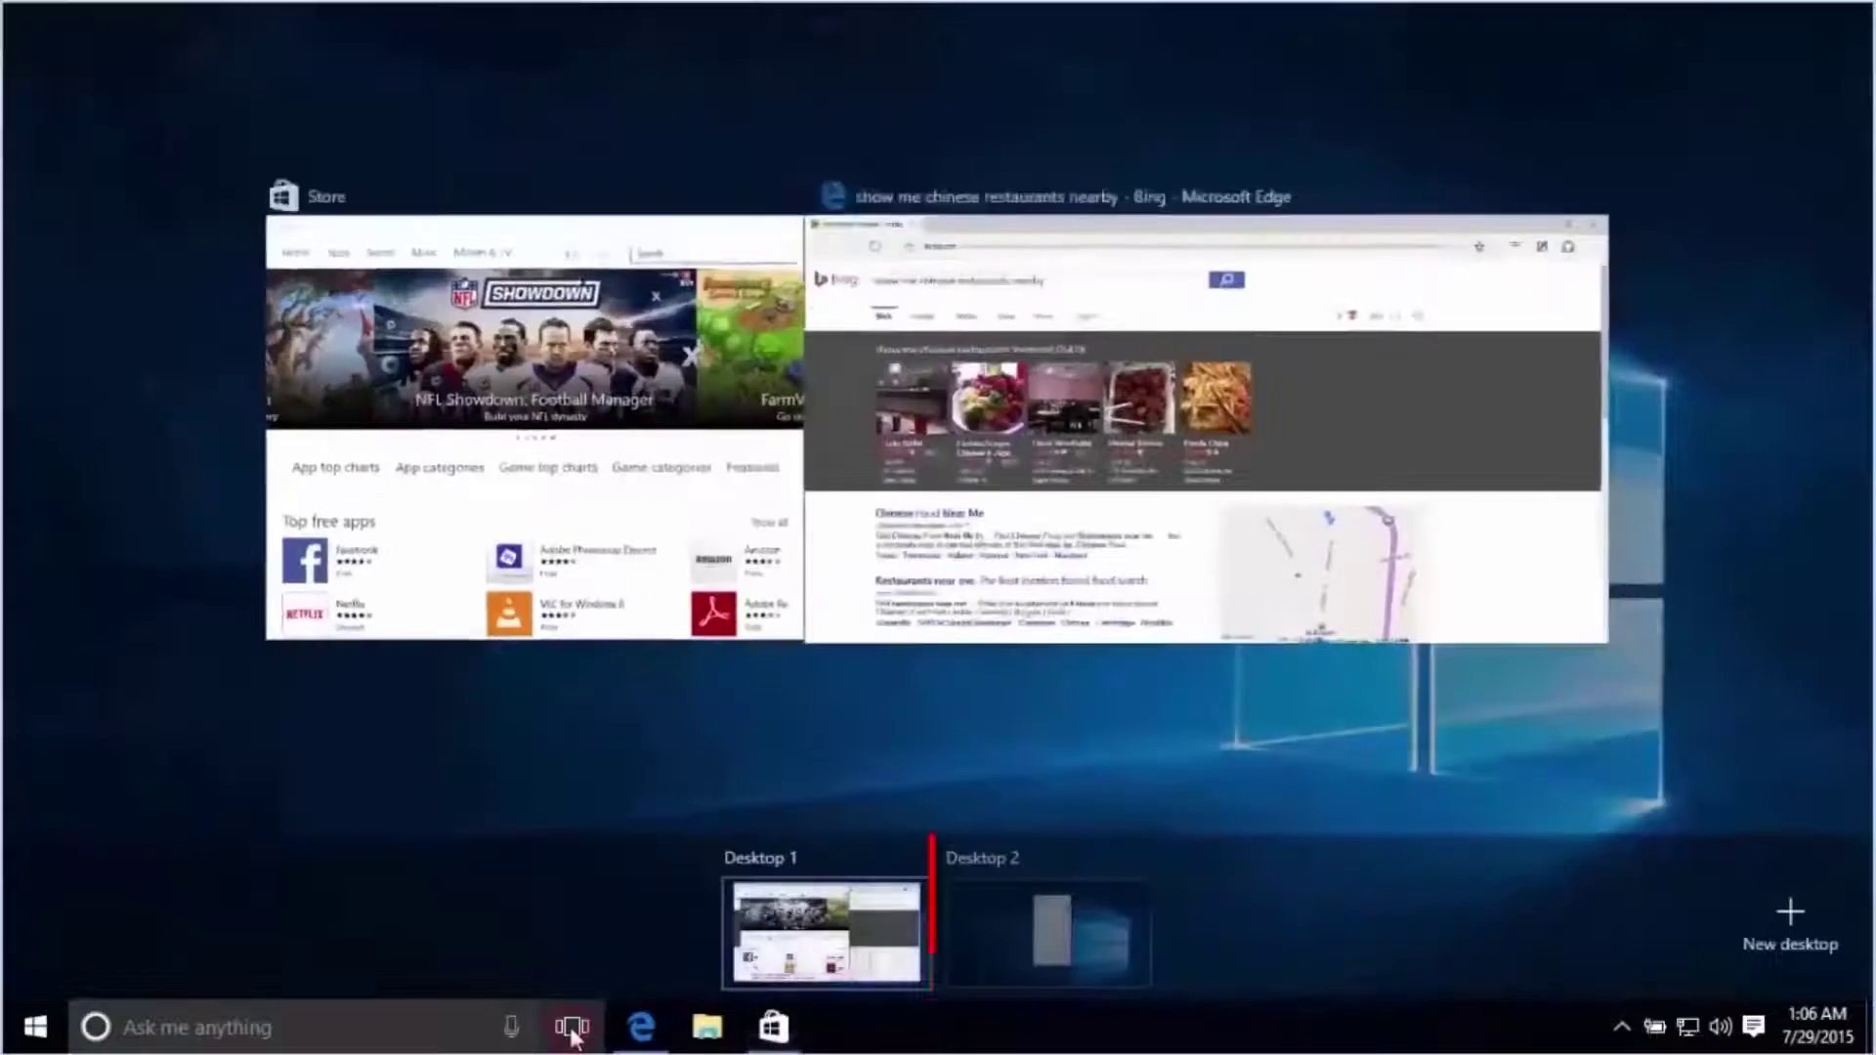
click(983, 960)
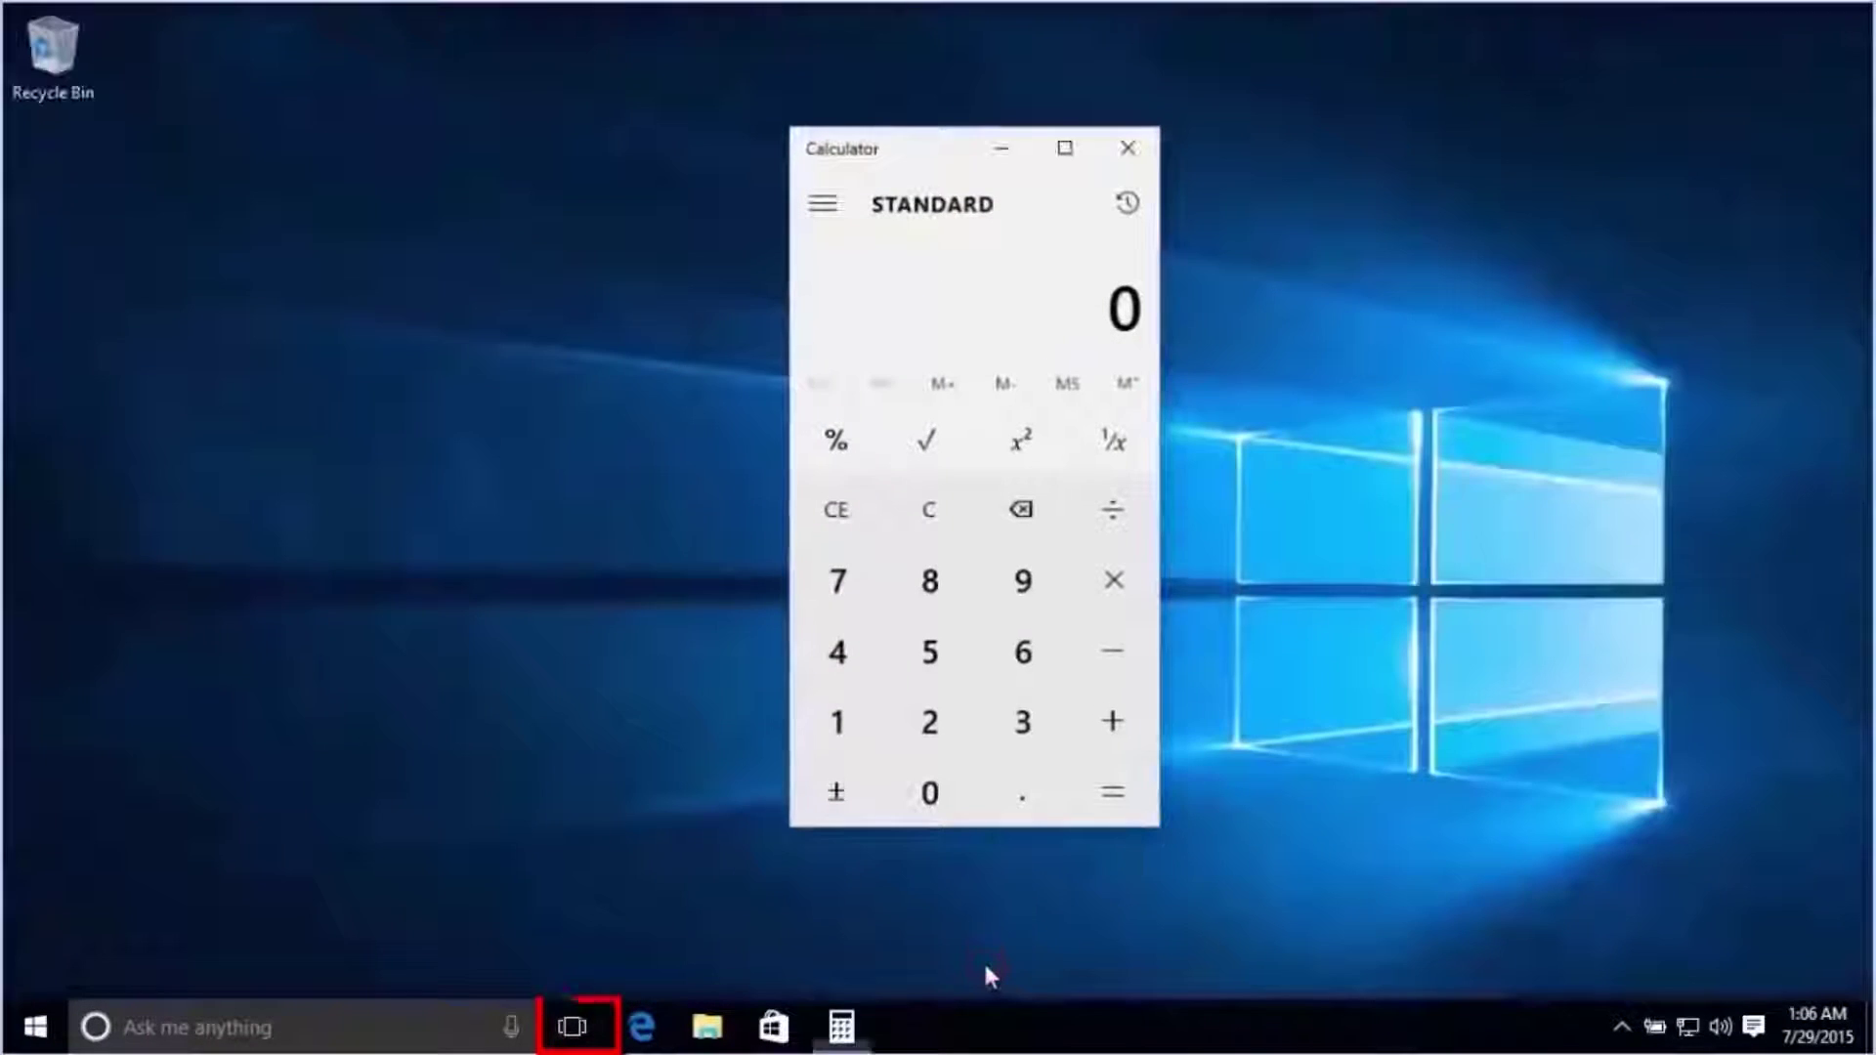
click(573, 1026)
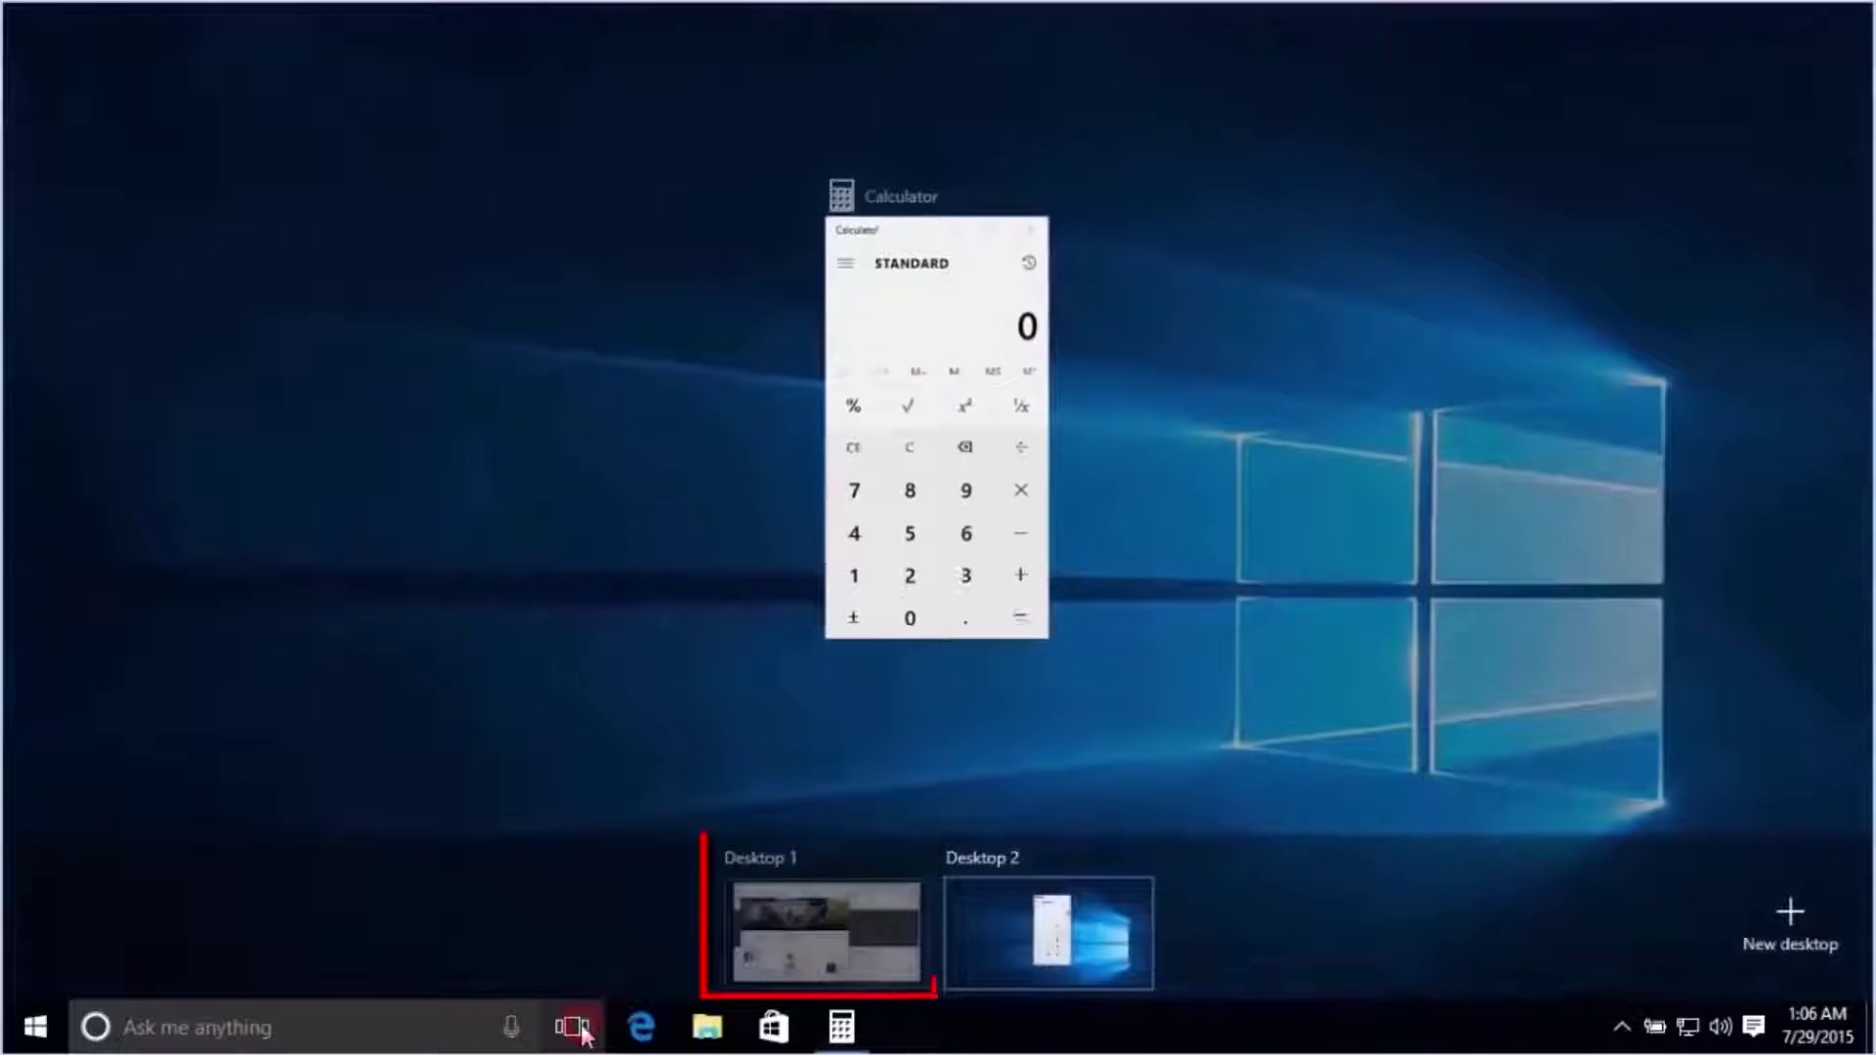
click(828, 940)
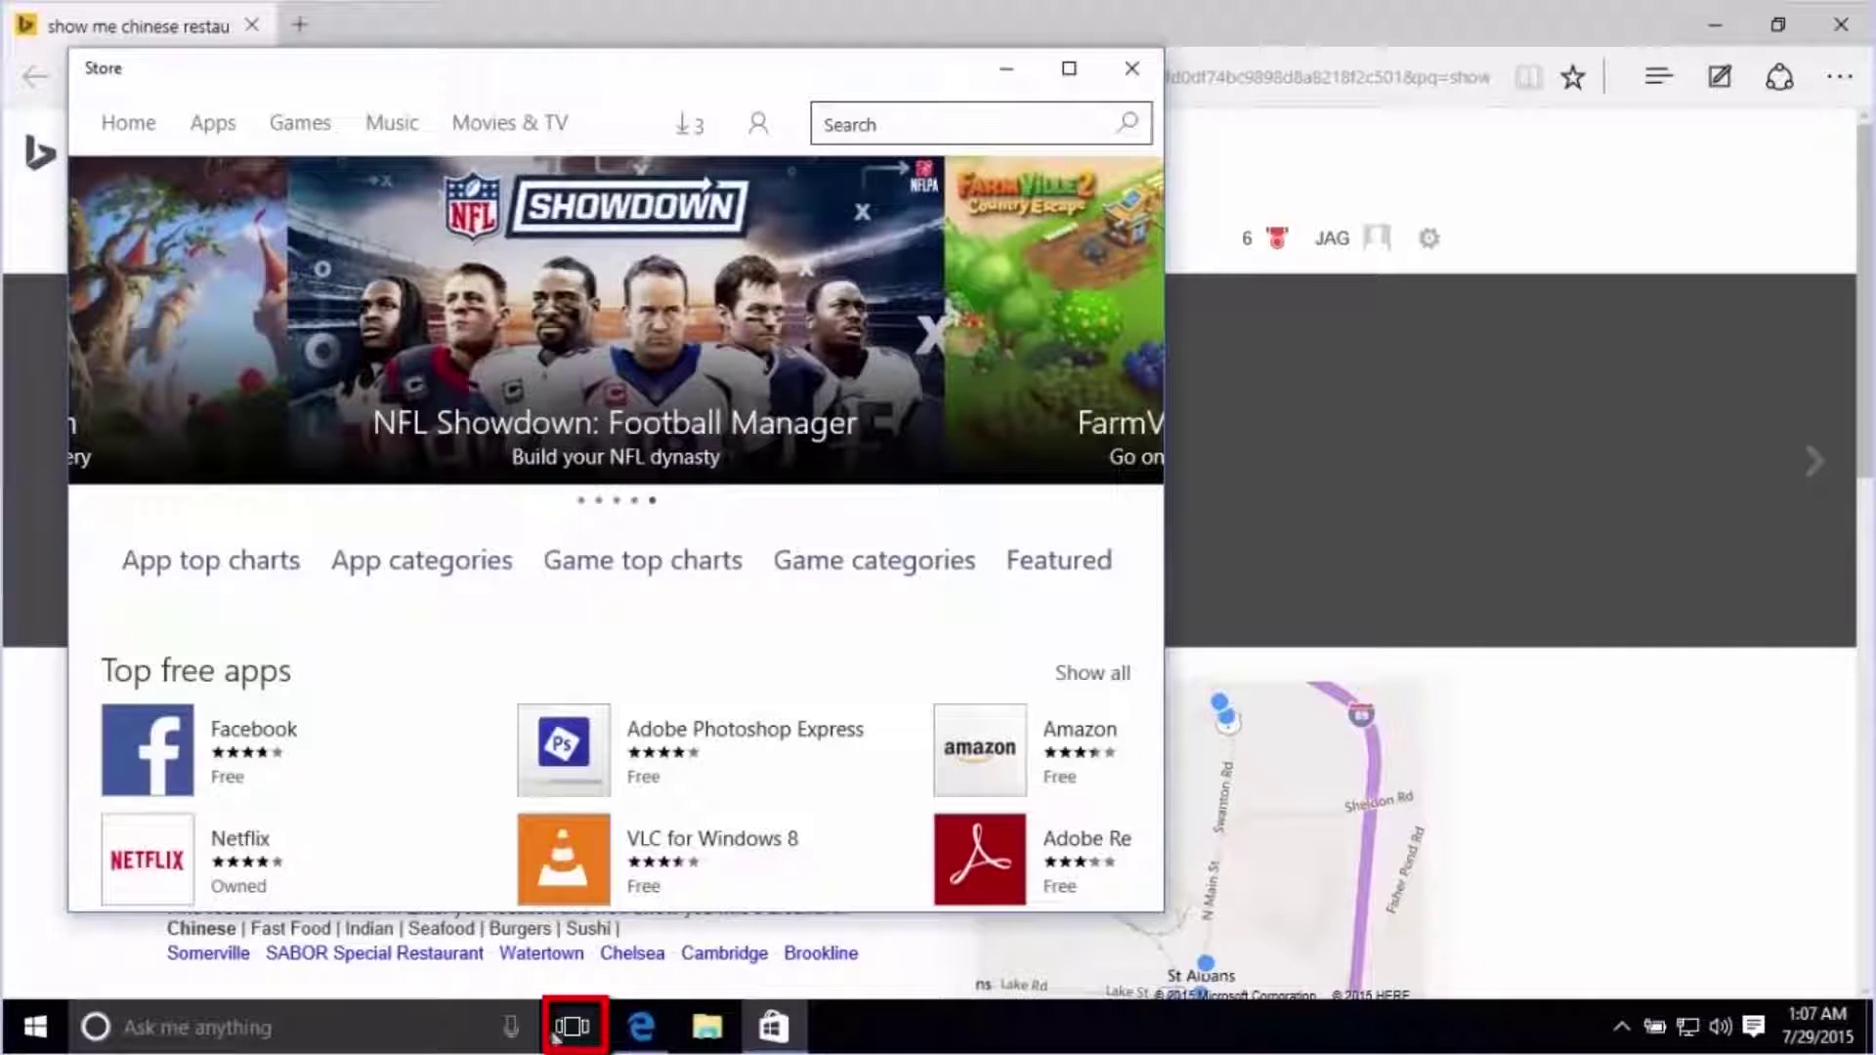
Remove Desktop 2 in Task View and bring the Store window to the front
click(567, 1028)
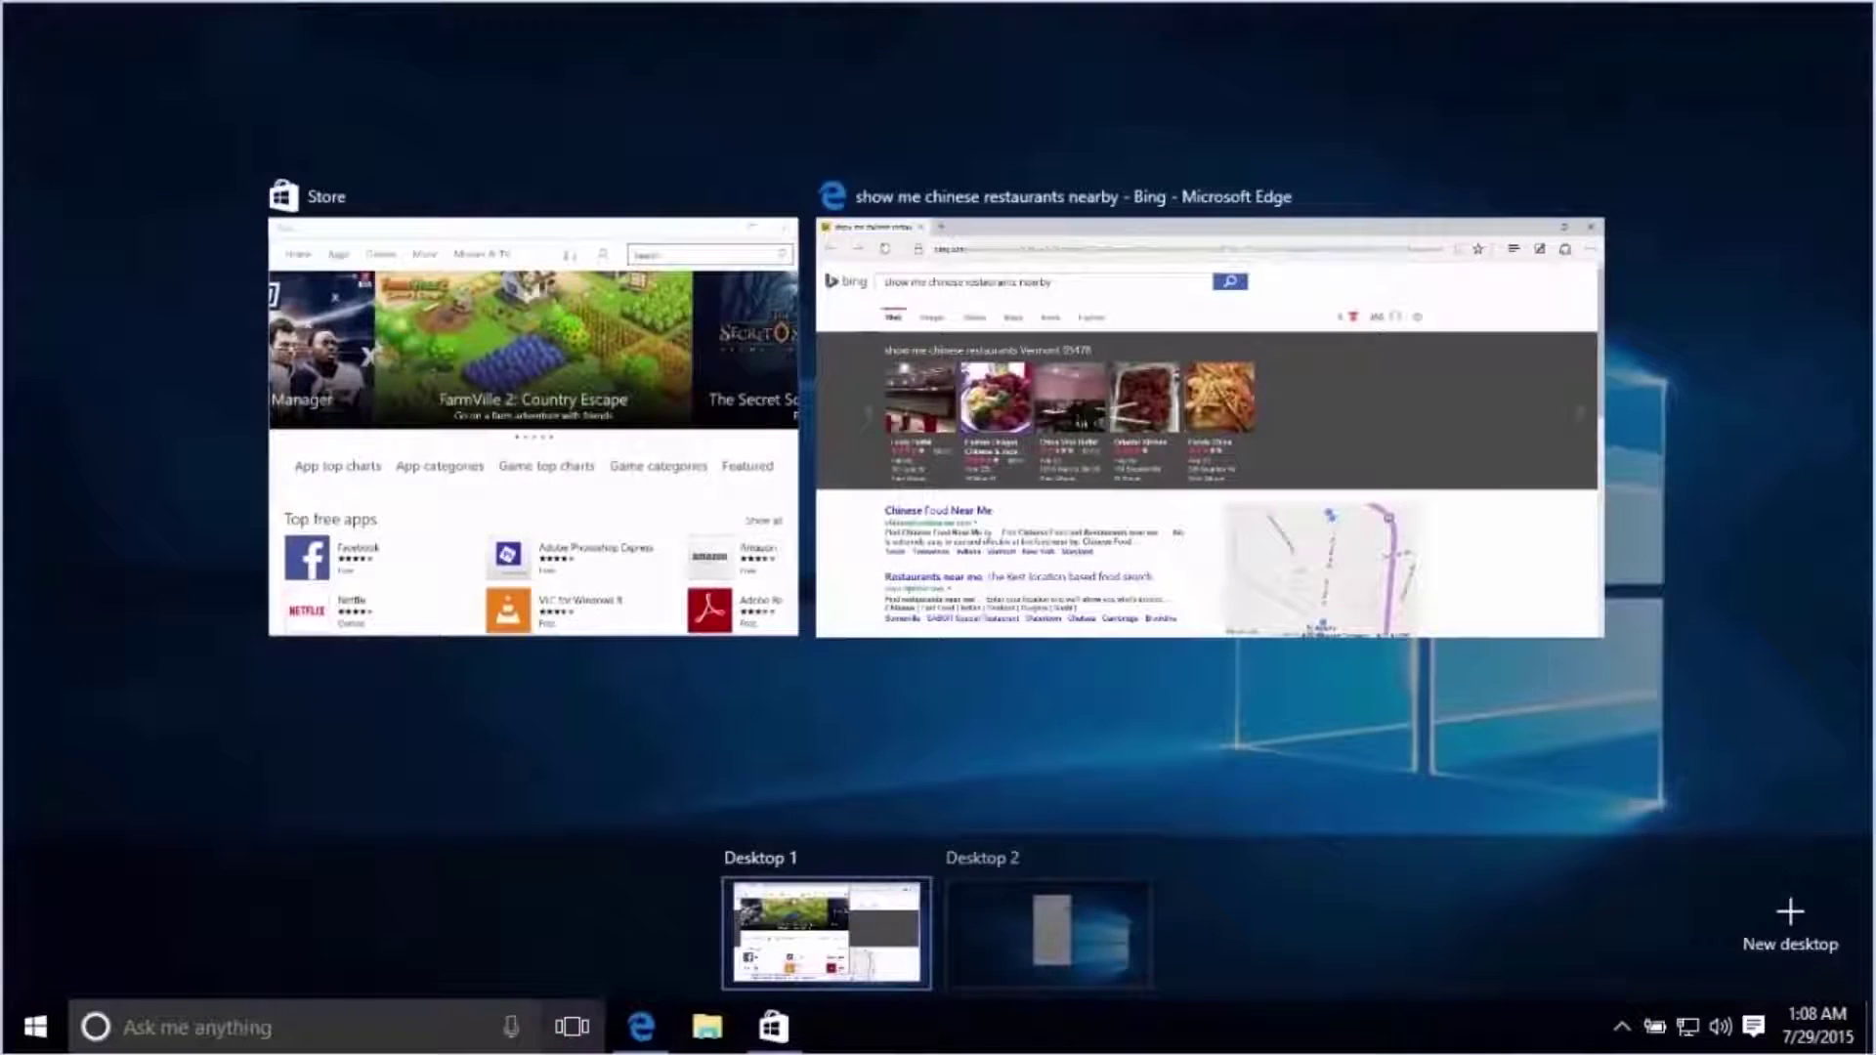
mouse_move(1134, 862)
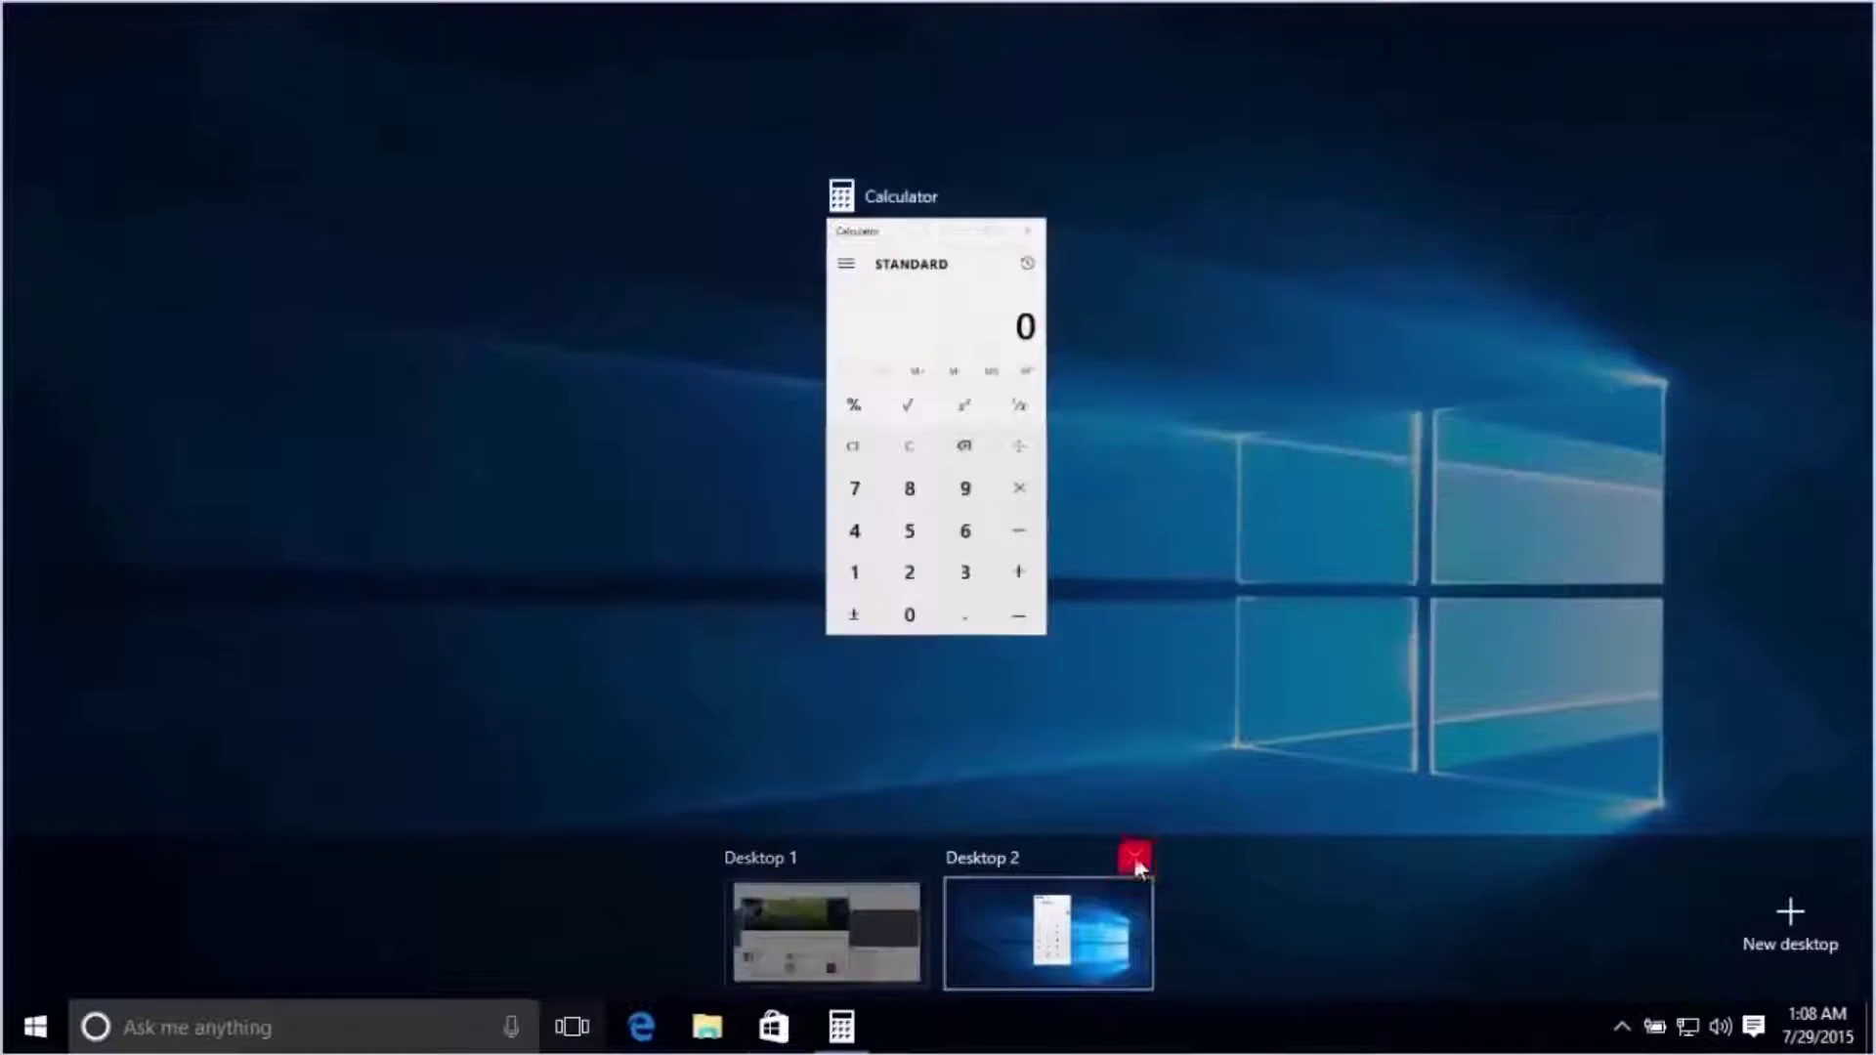
click(1135, 862)
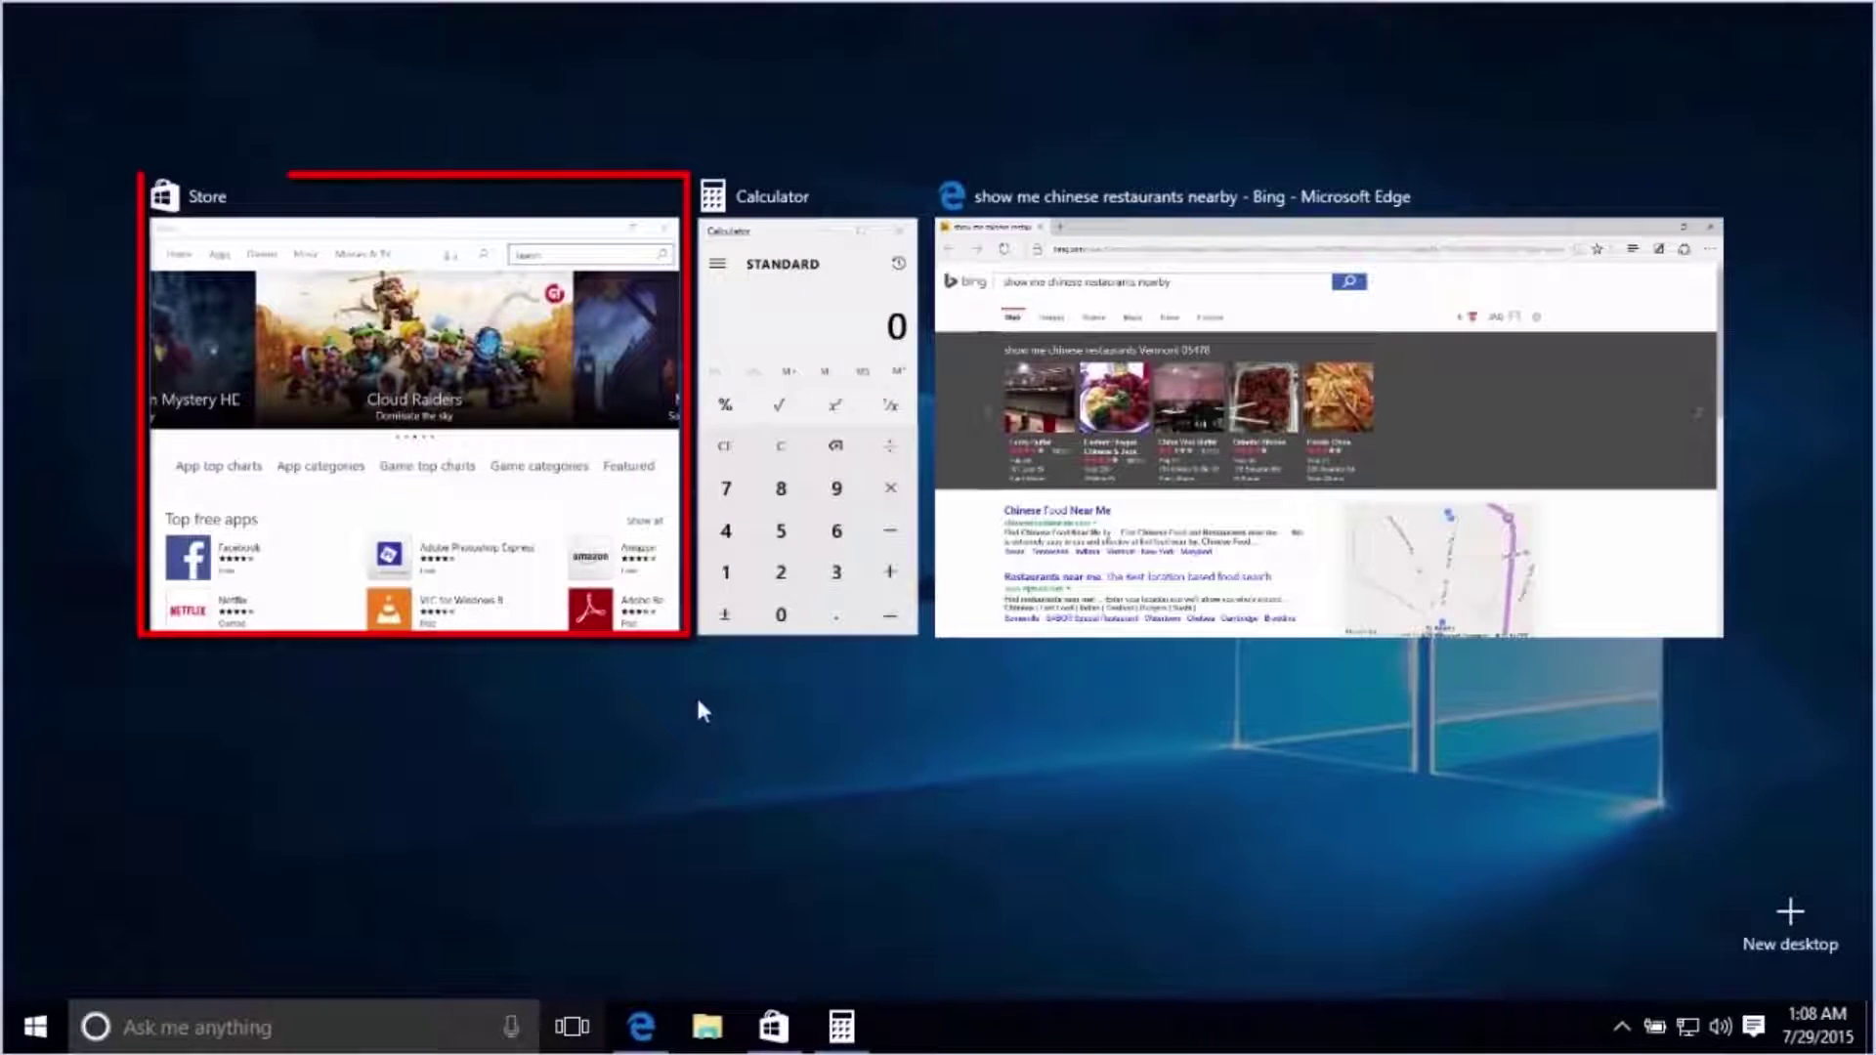
click(617, 572)
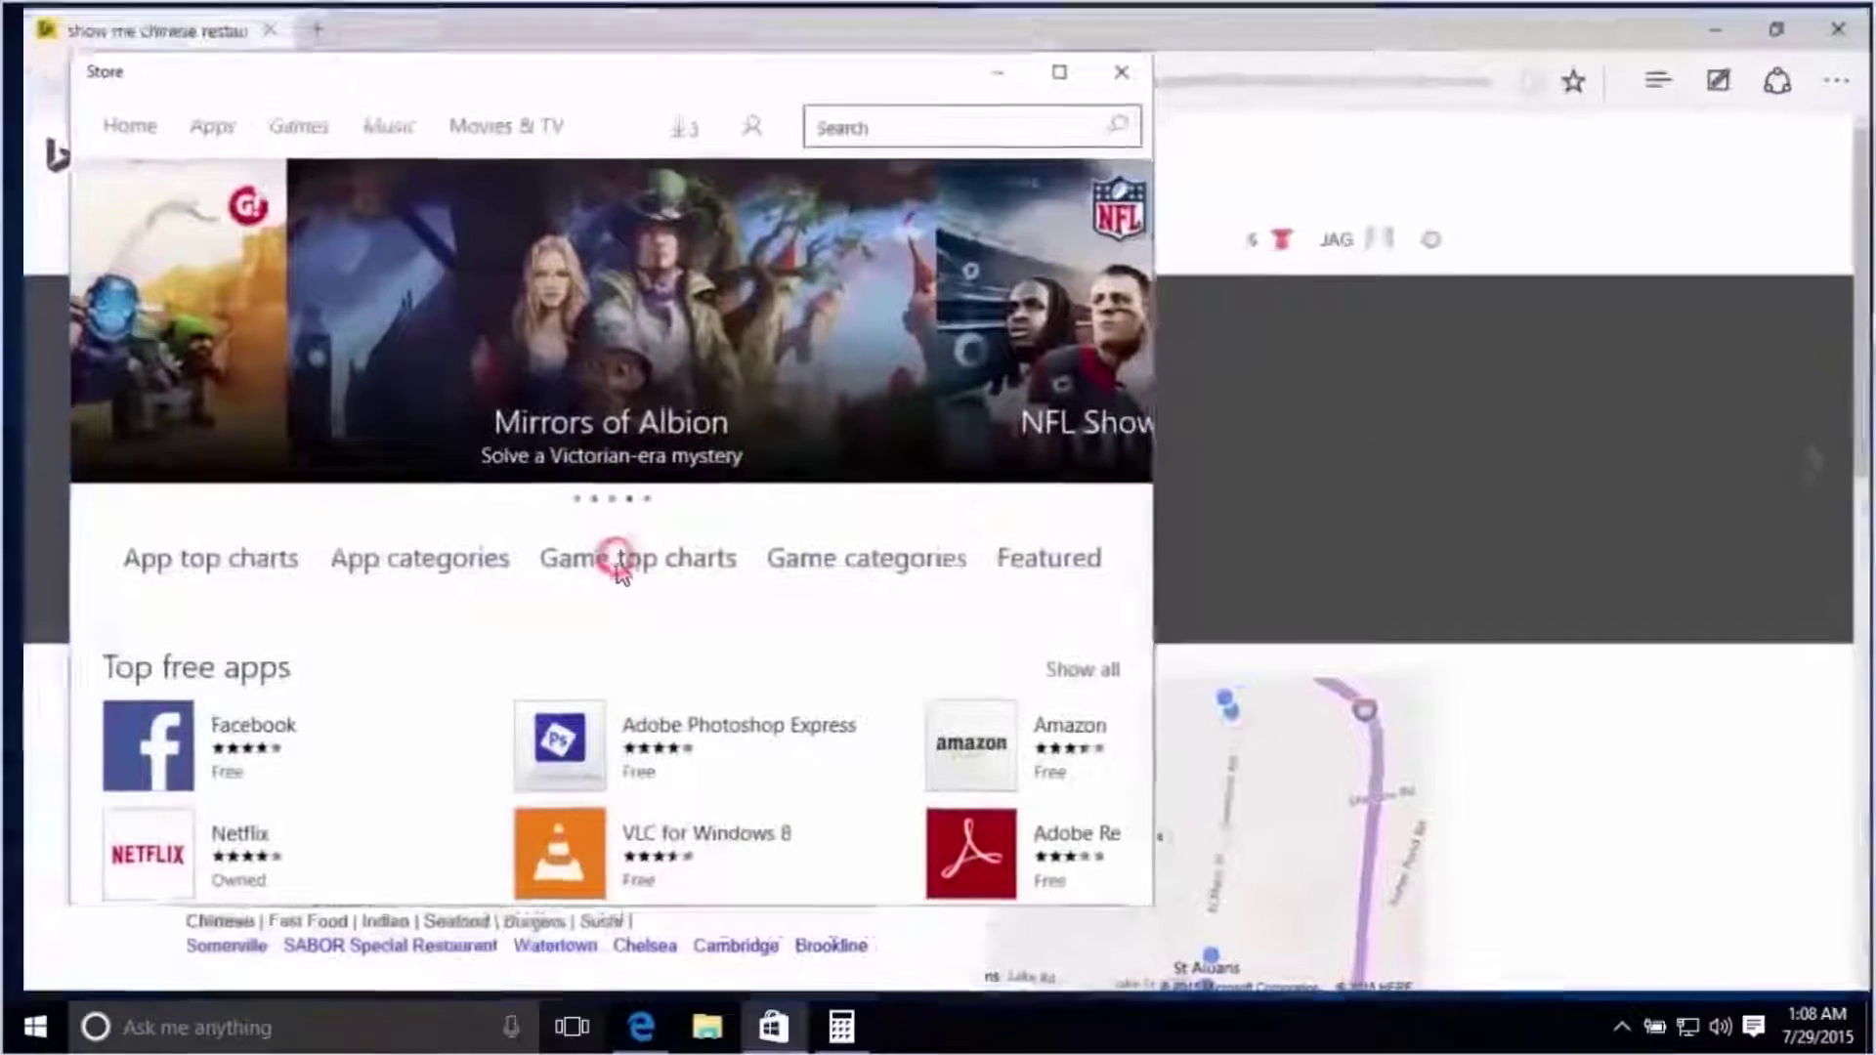
Close Calculator and minimize the Store and Microsoft Edge windows to clear the desktop
mouse_move(773, 1026)
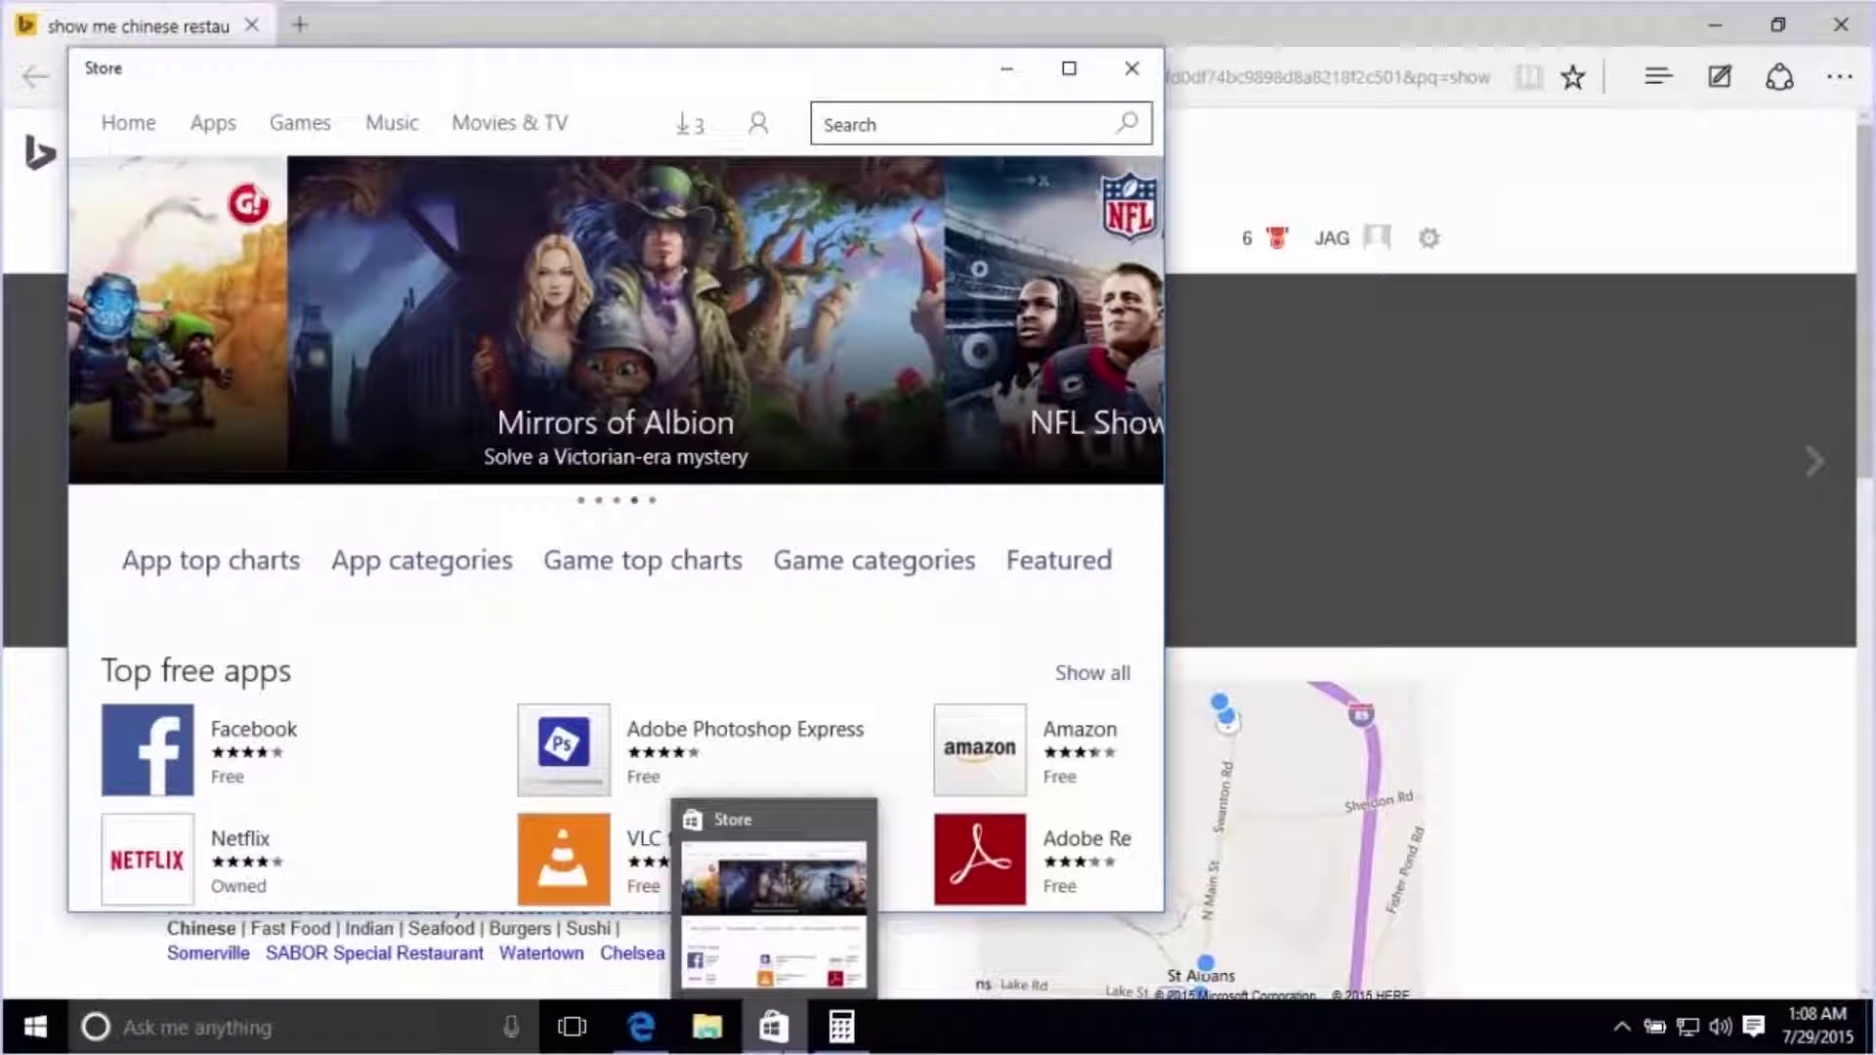
click(856, 1036)
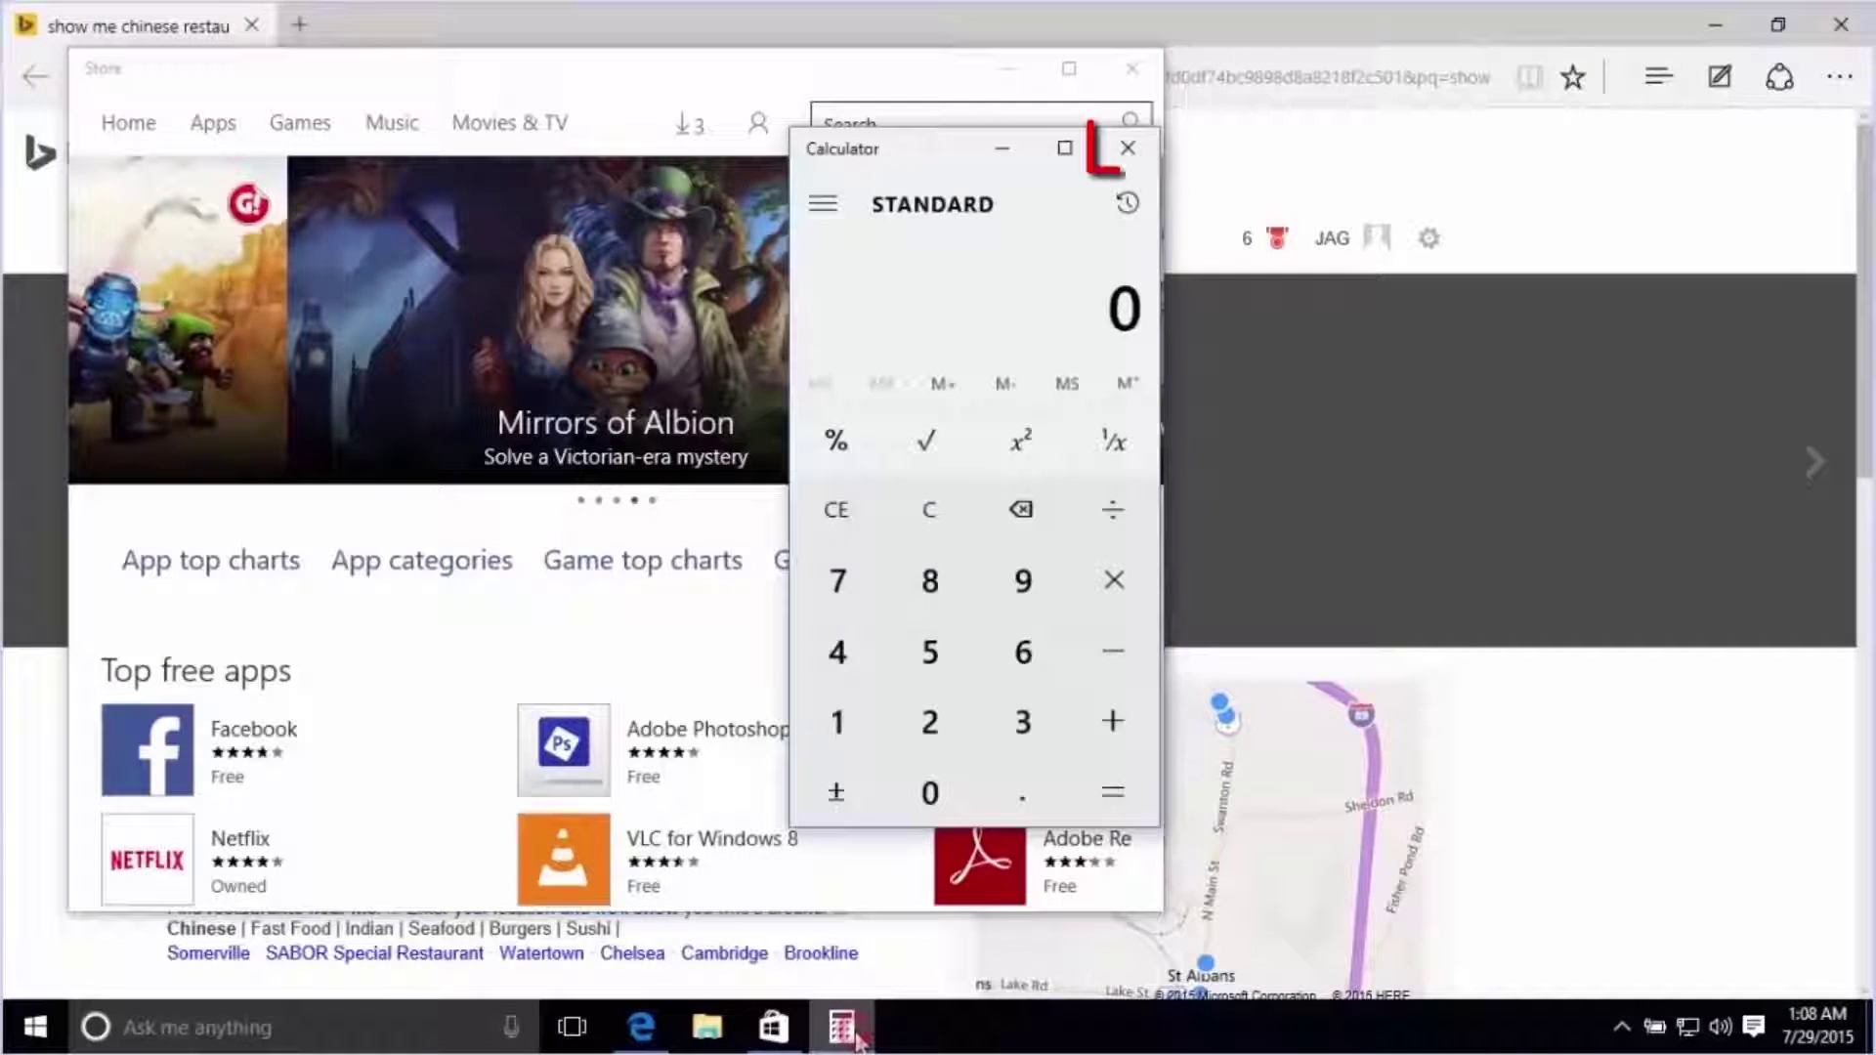
click(1131, 147)
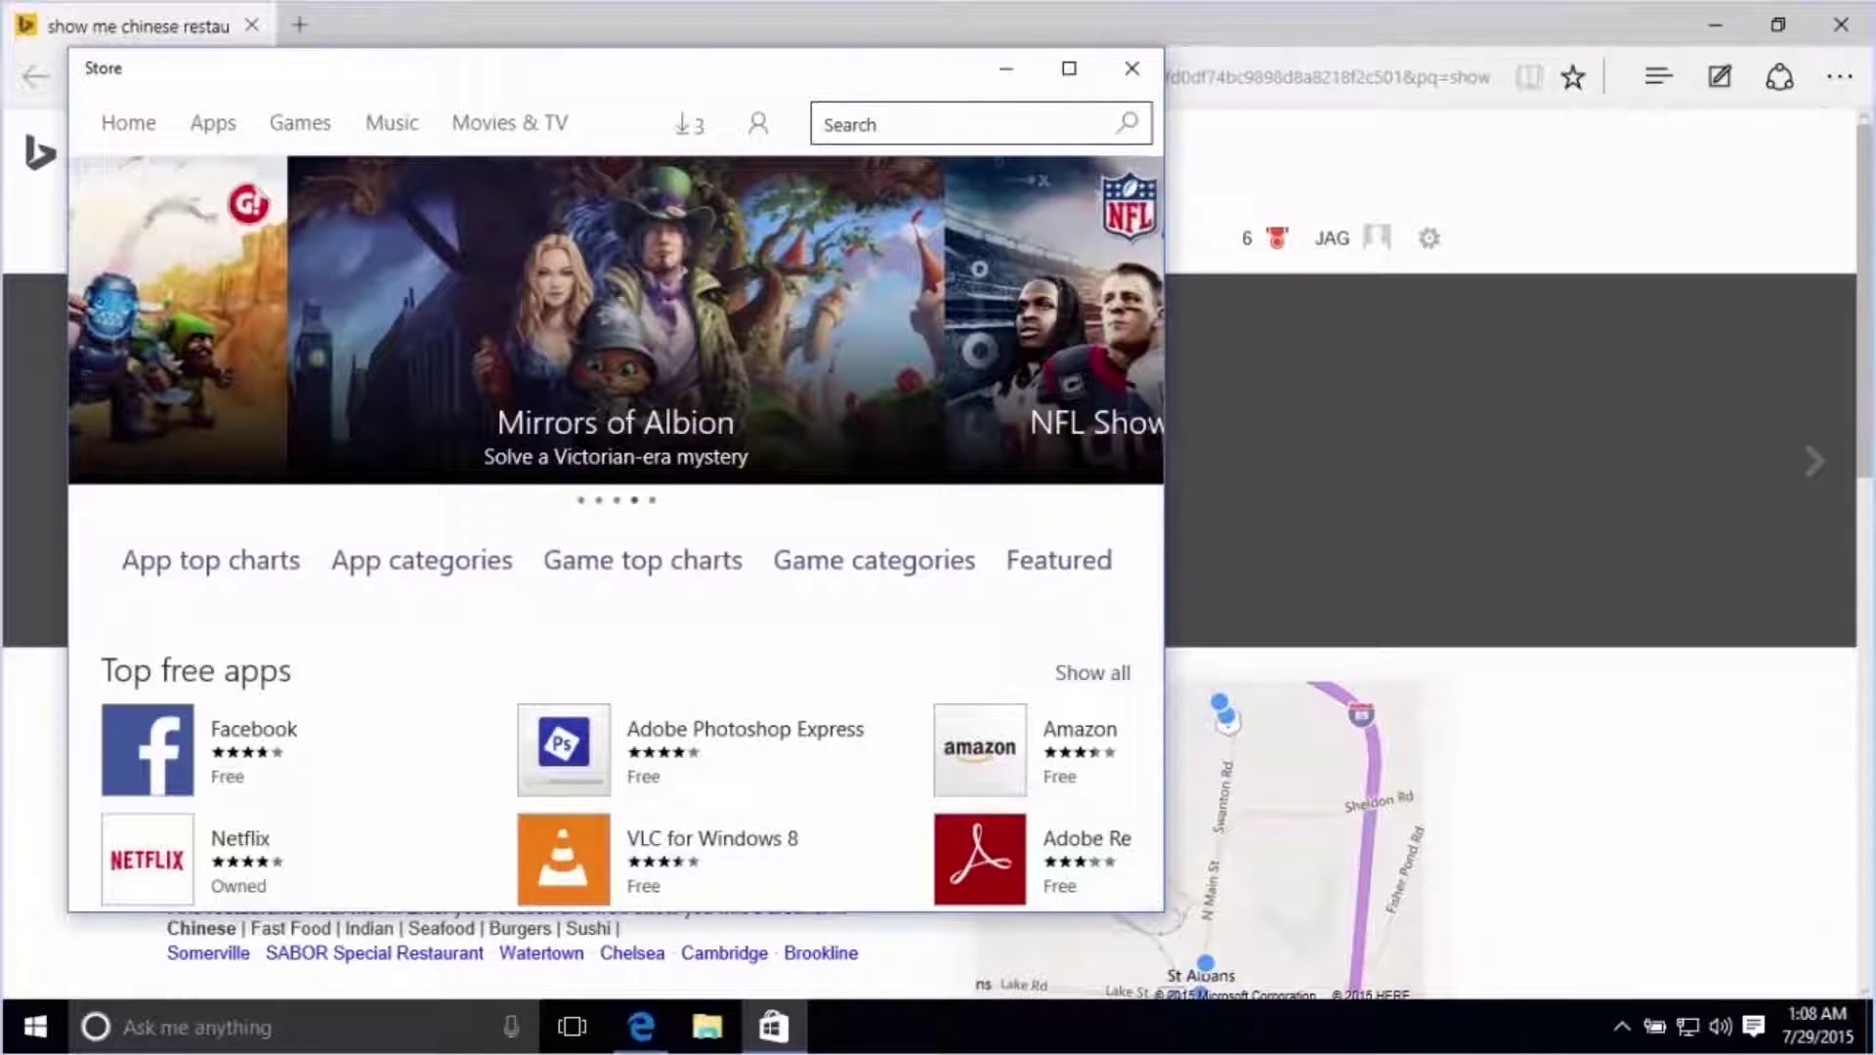
click(1007, 66)
click(1716, 23)
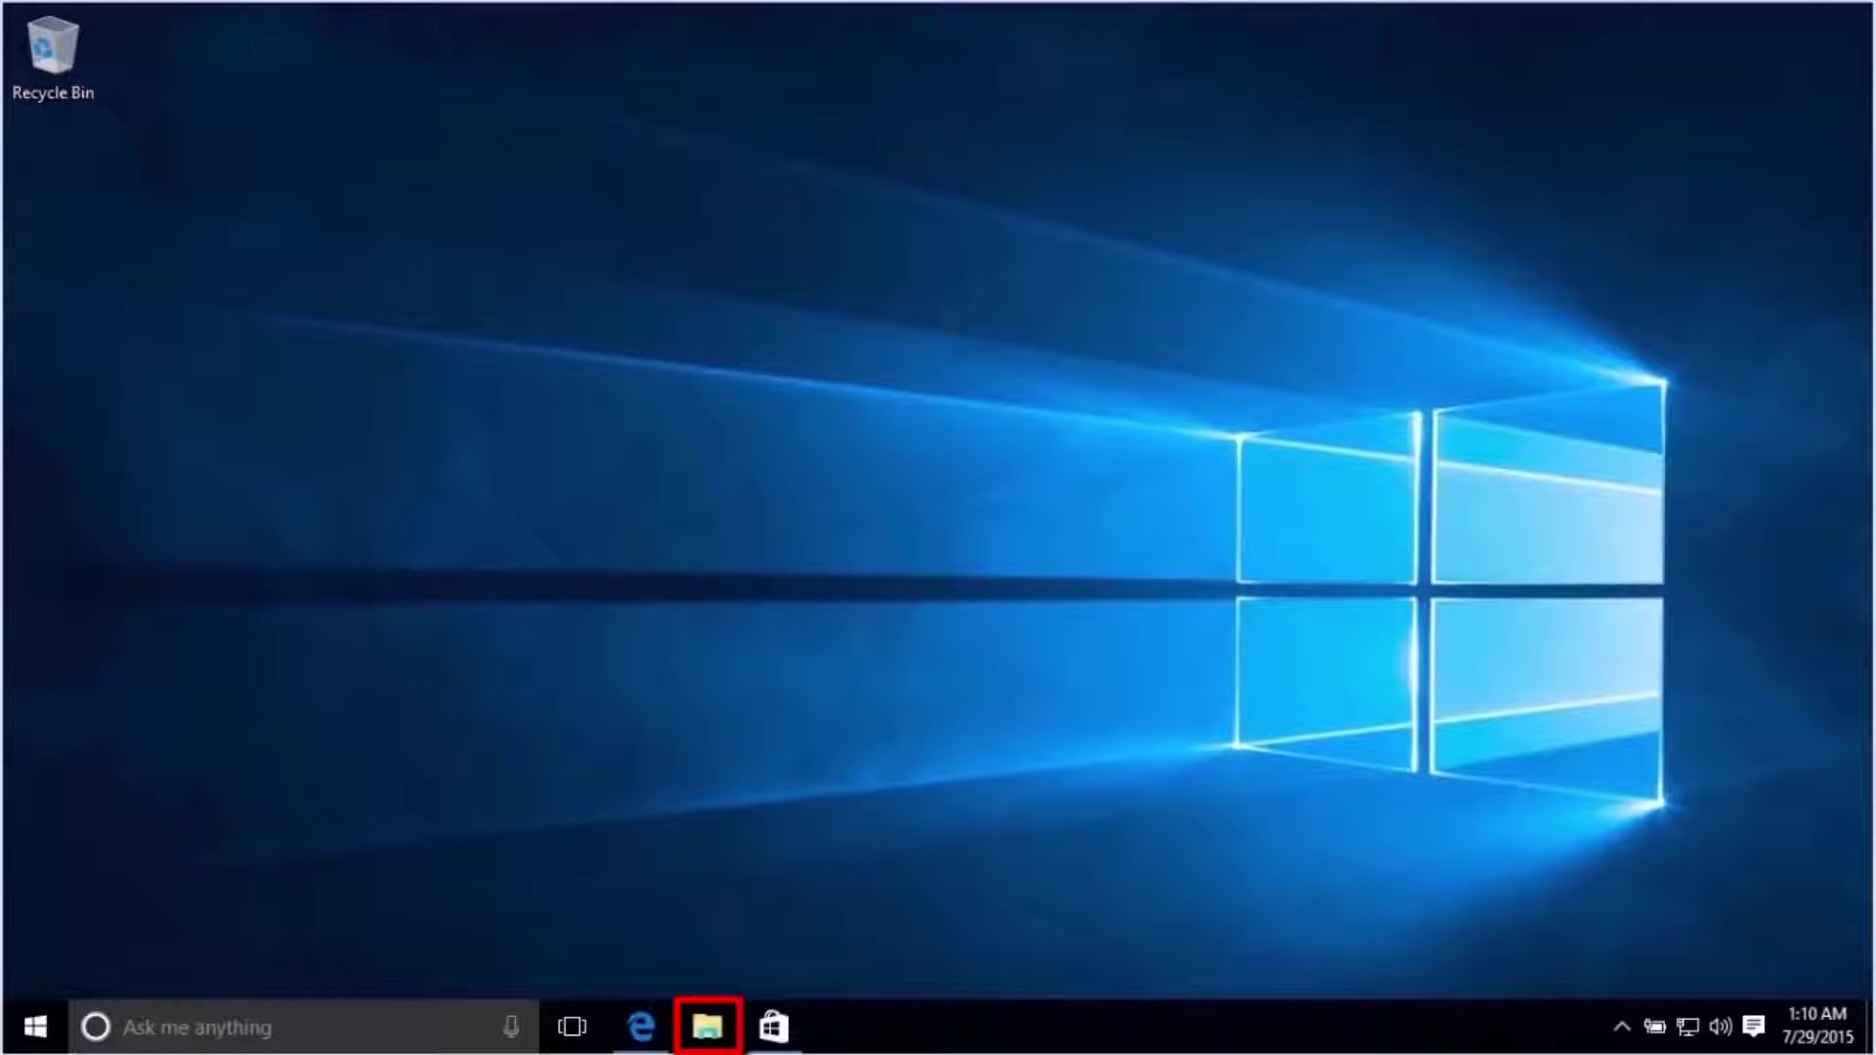
Open File Explorer and pin the Users folder on Local Disk (C:) to Quick access
click(702, 1044)
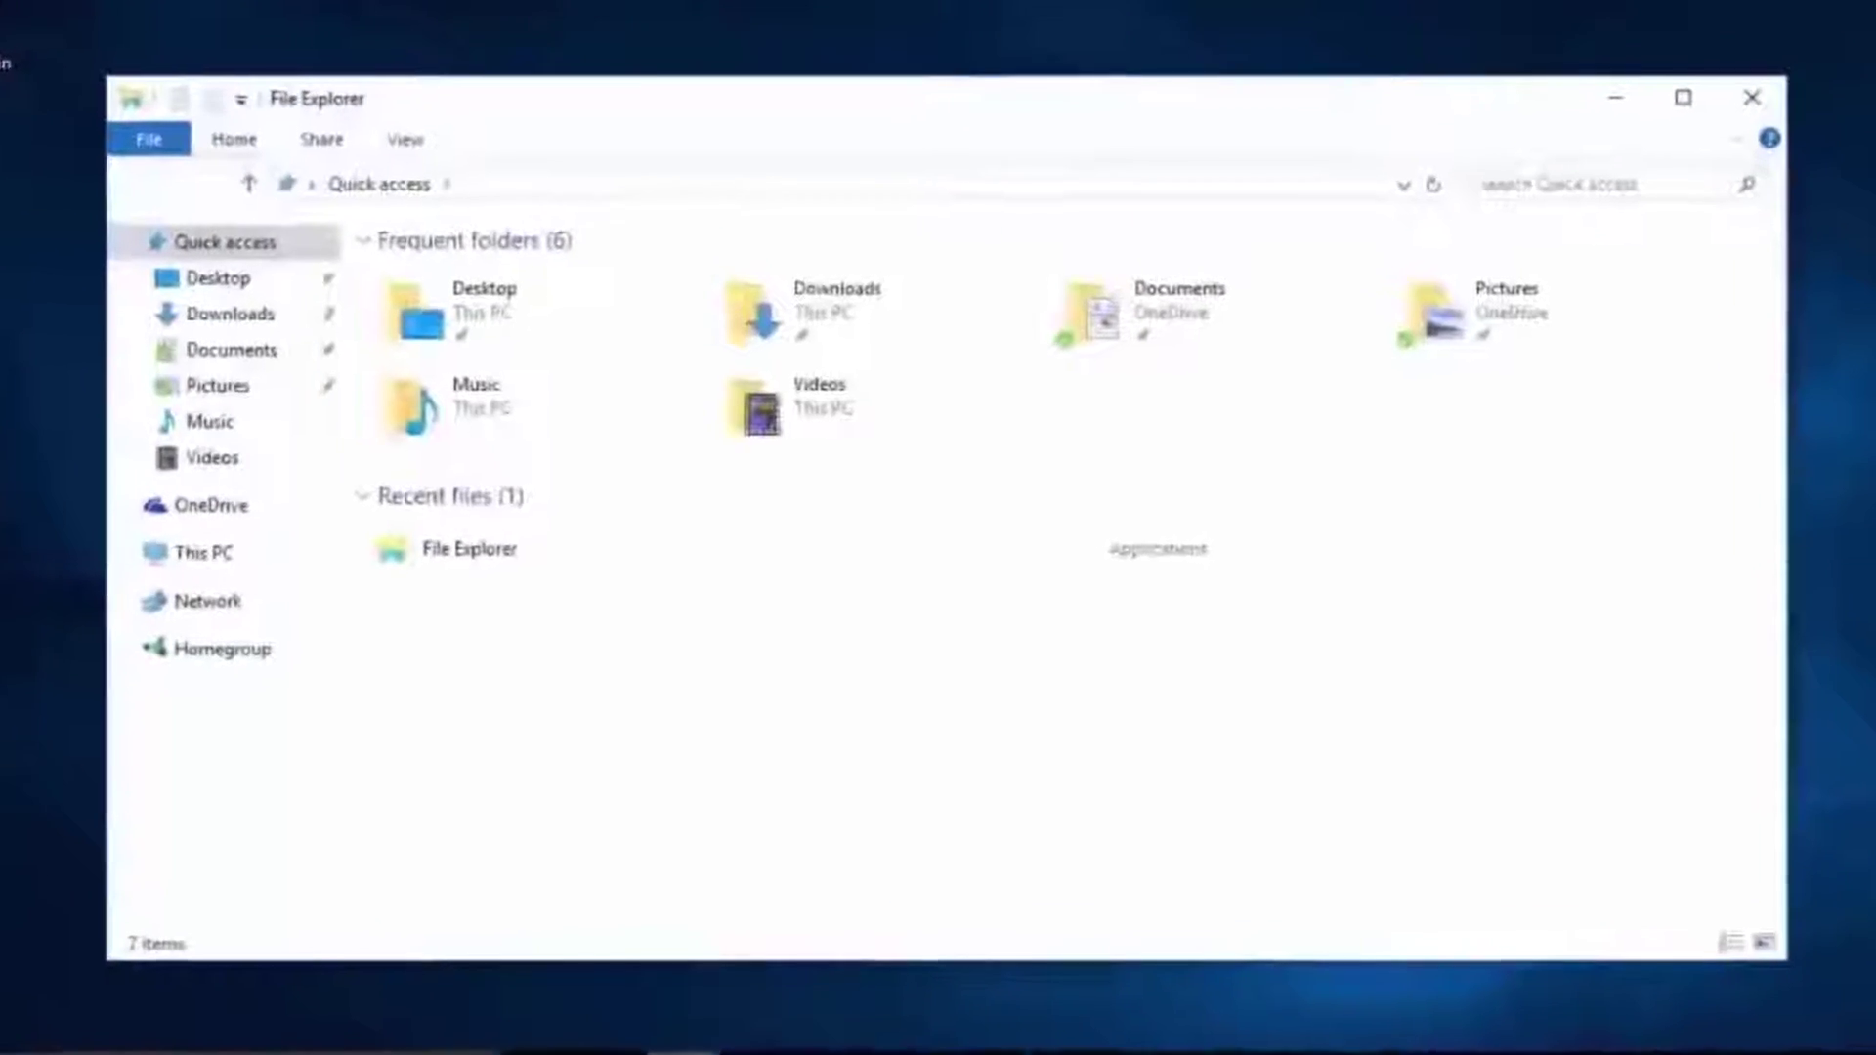
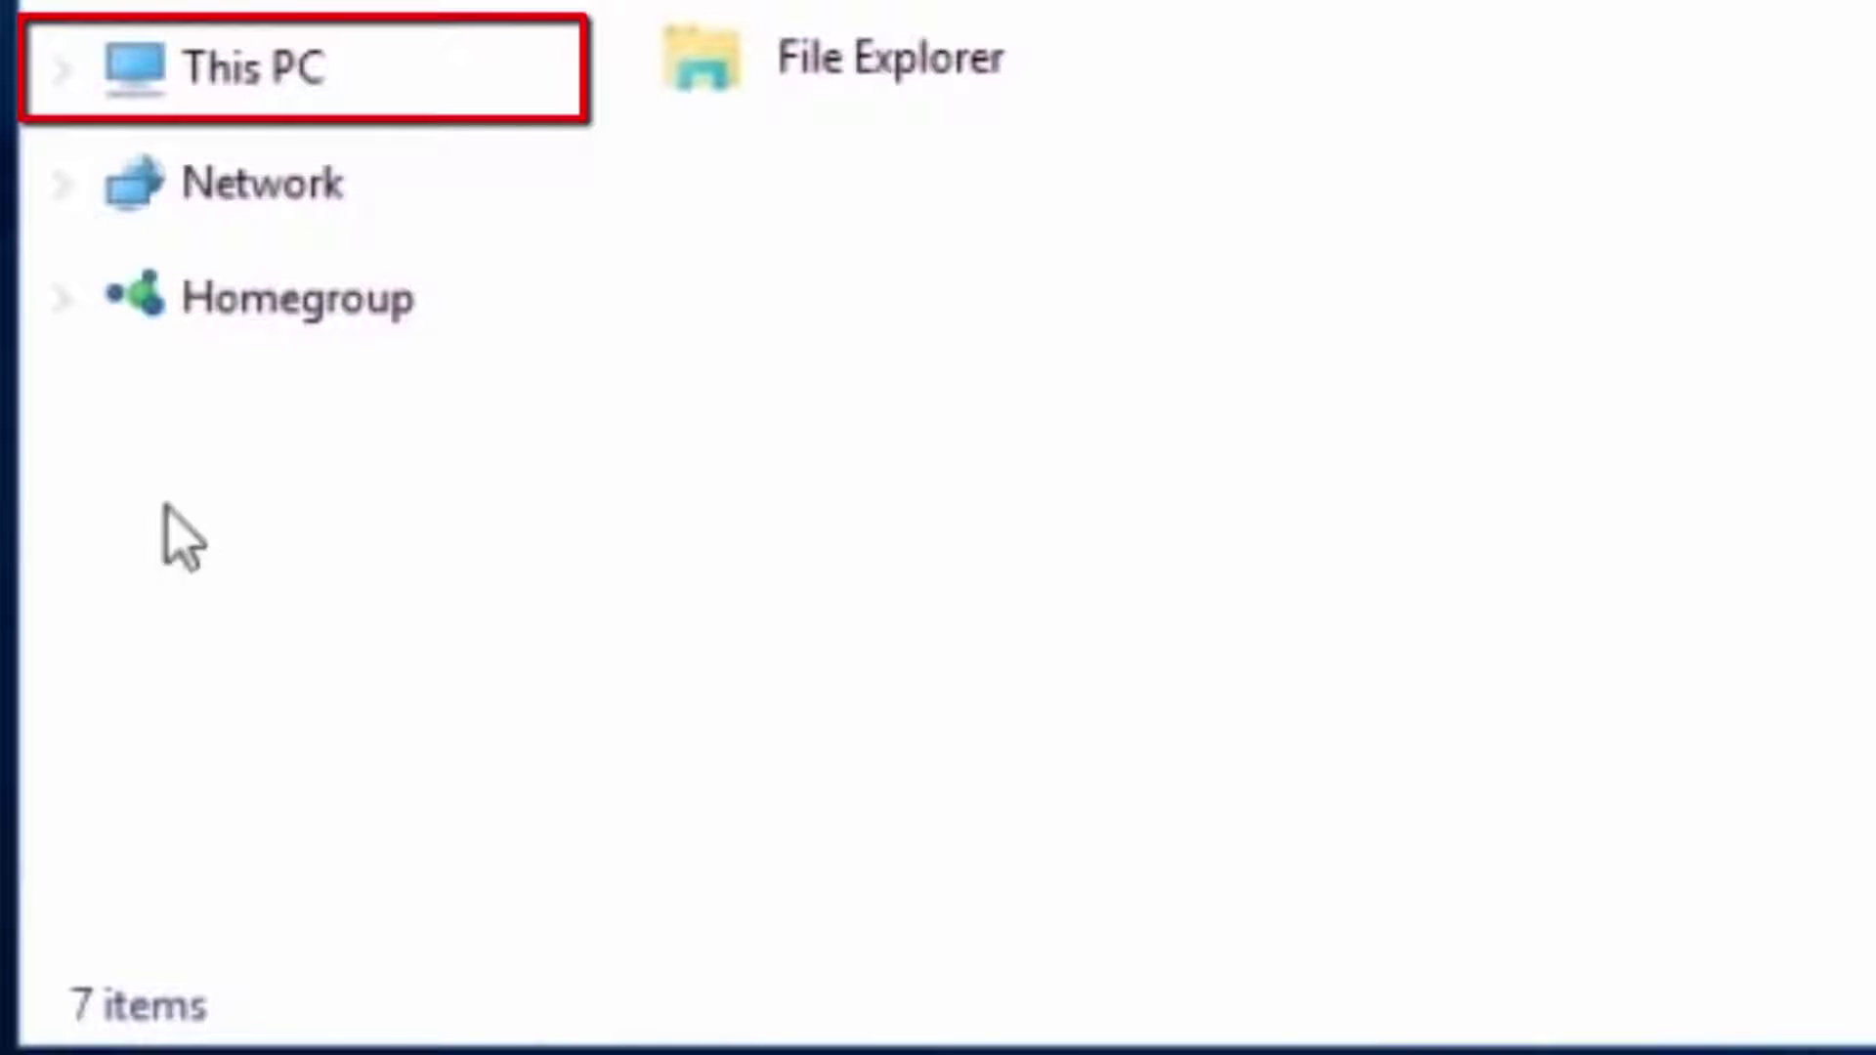
click(56, 86)
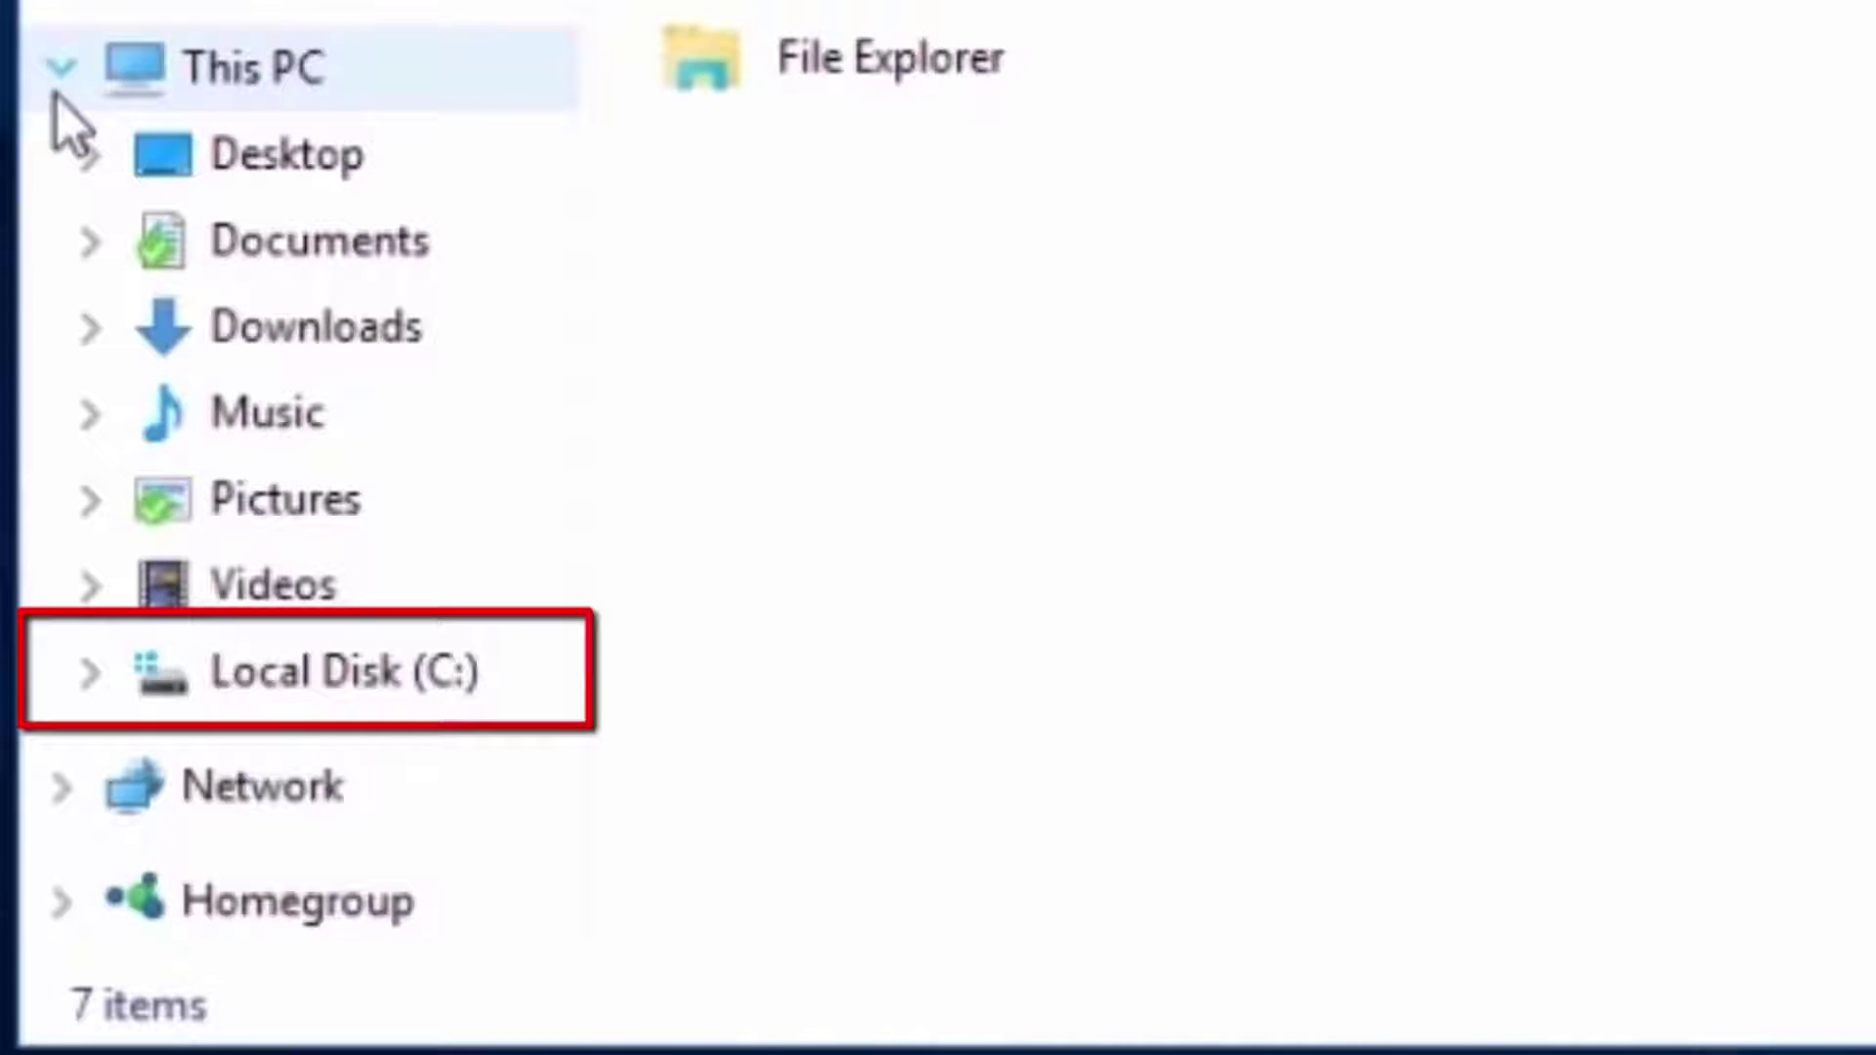
click(215, 676)
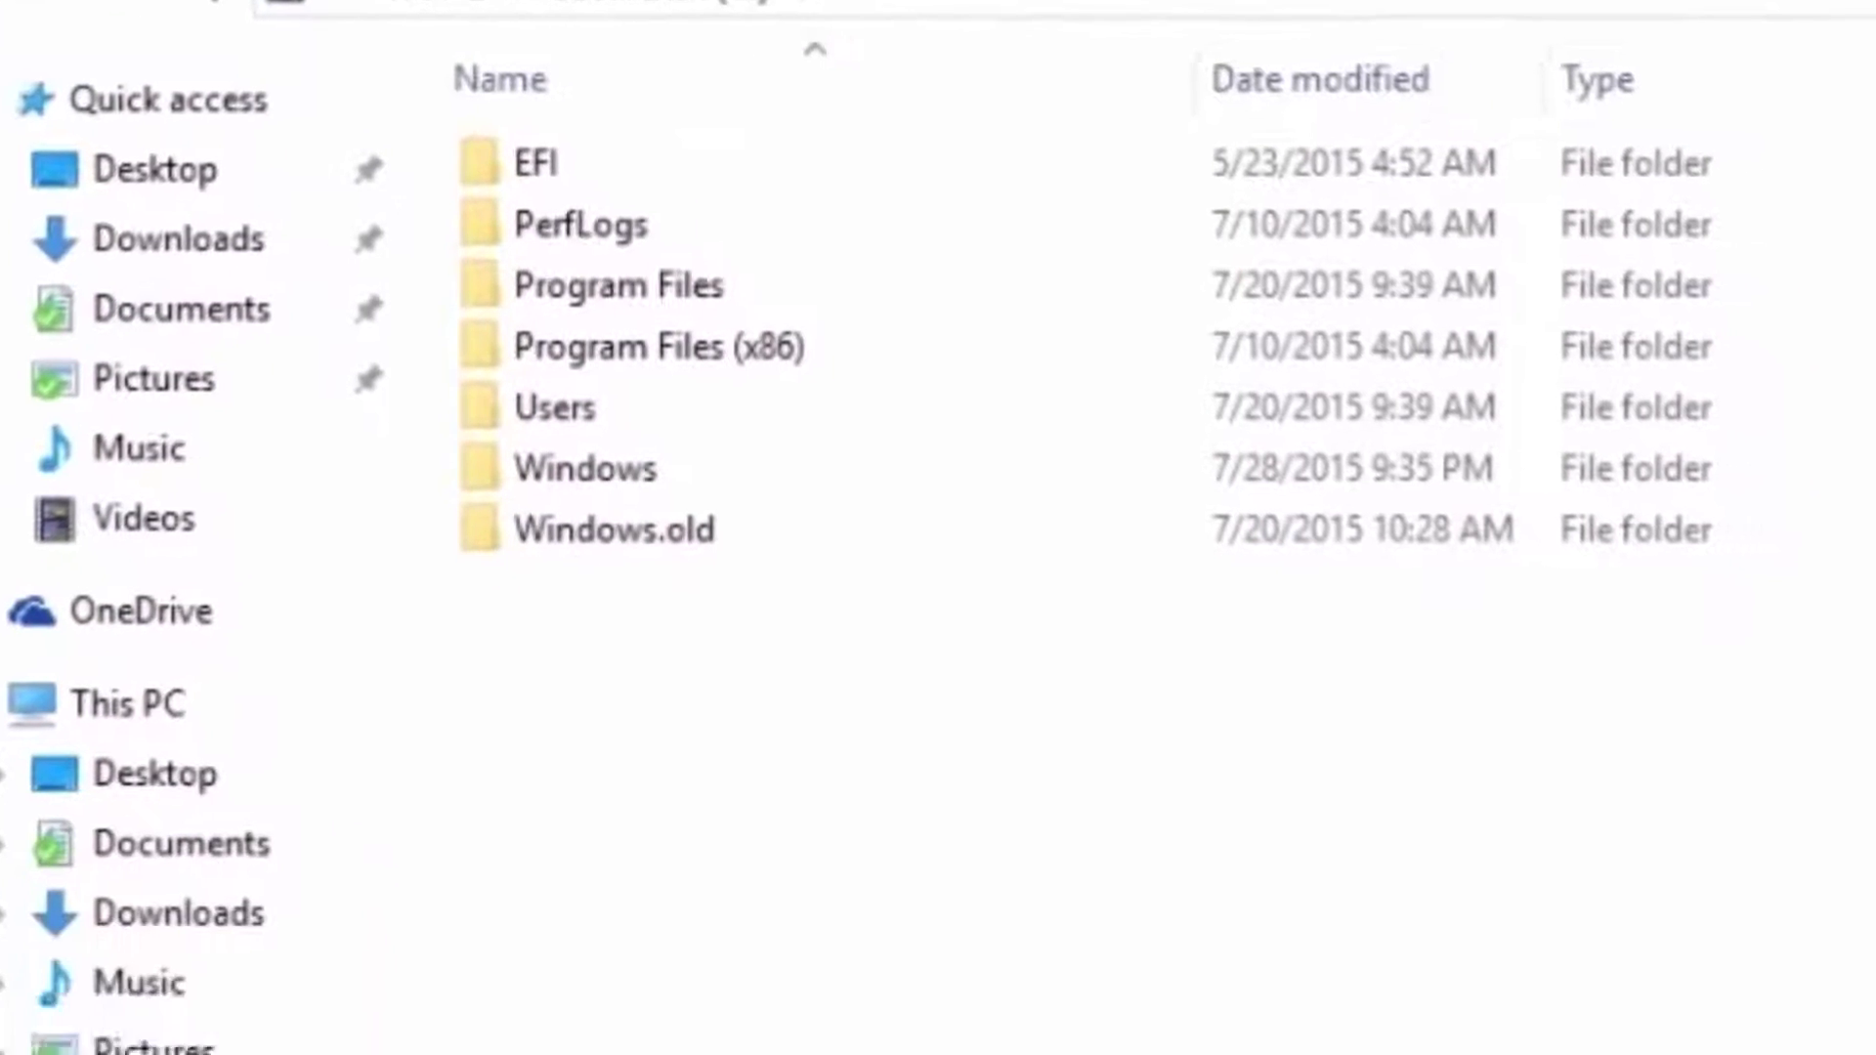
right_click(473, 68)
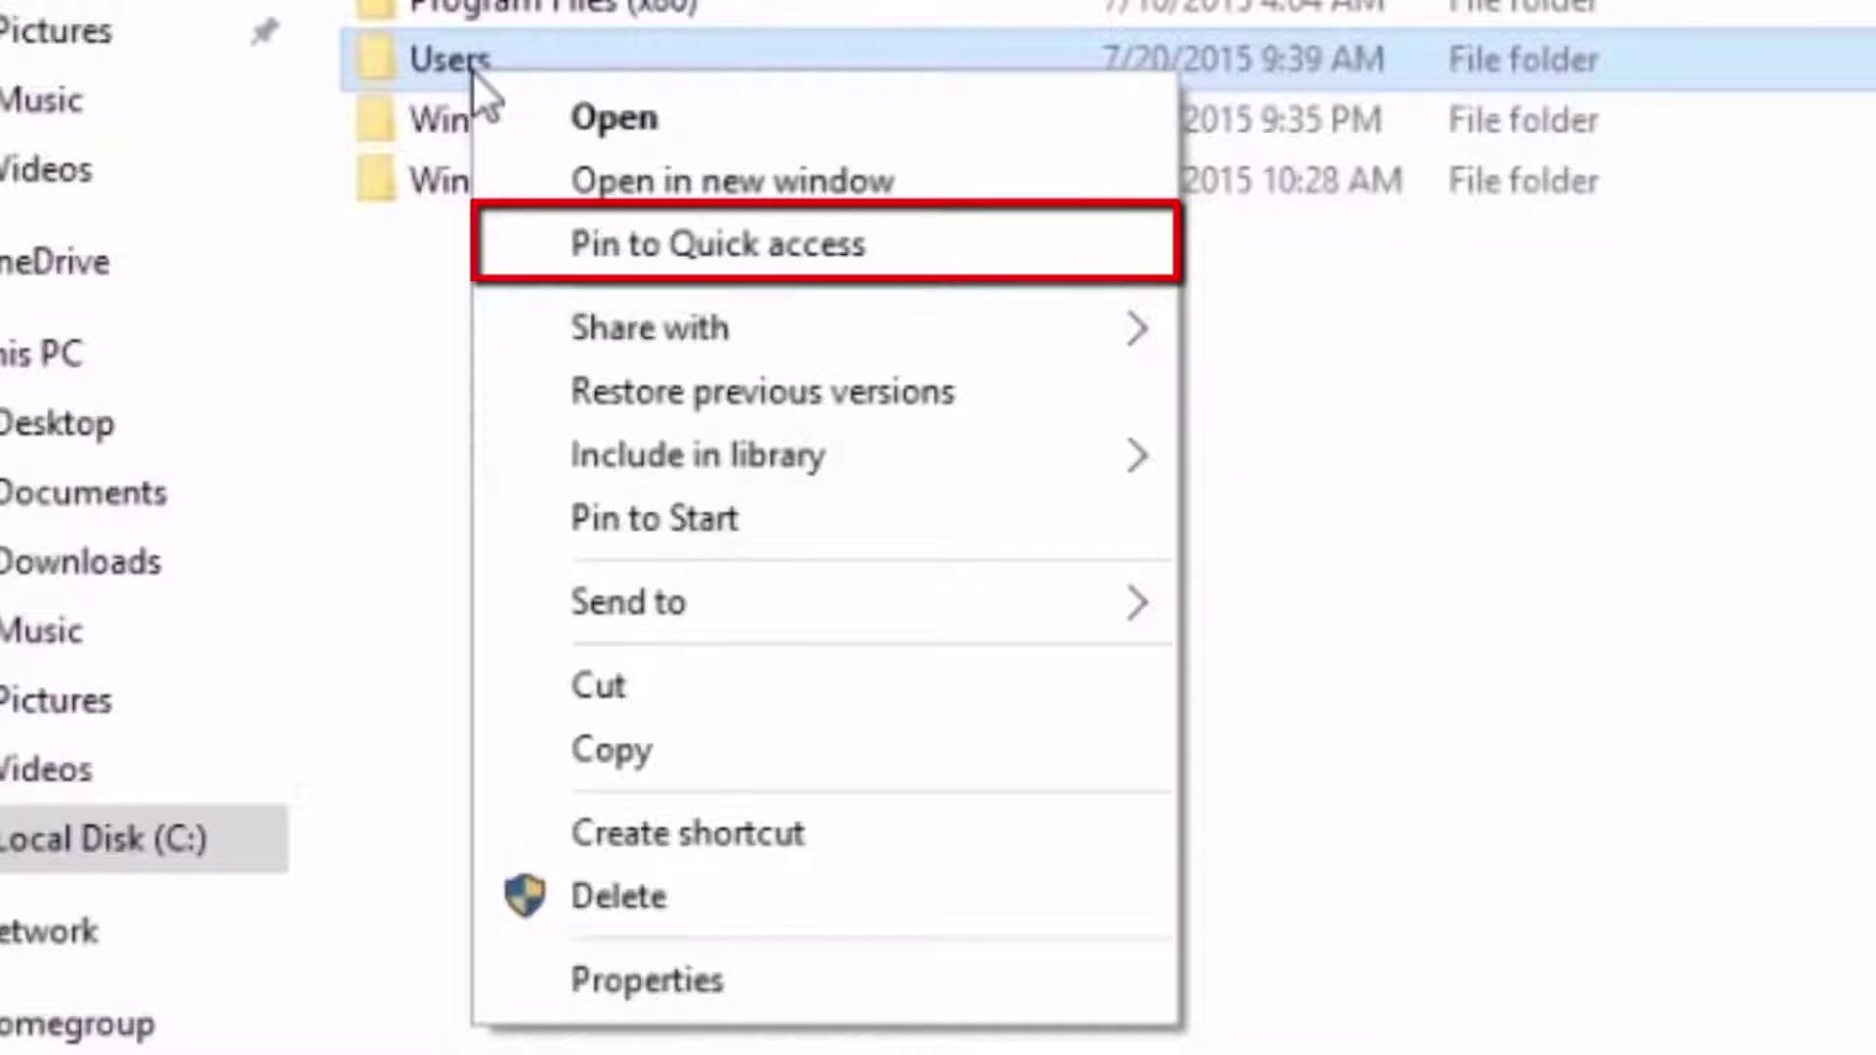
click(924, 258)
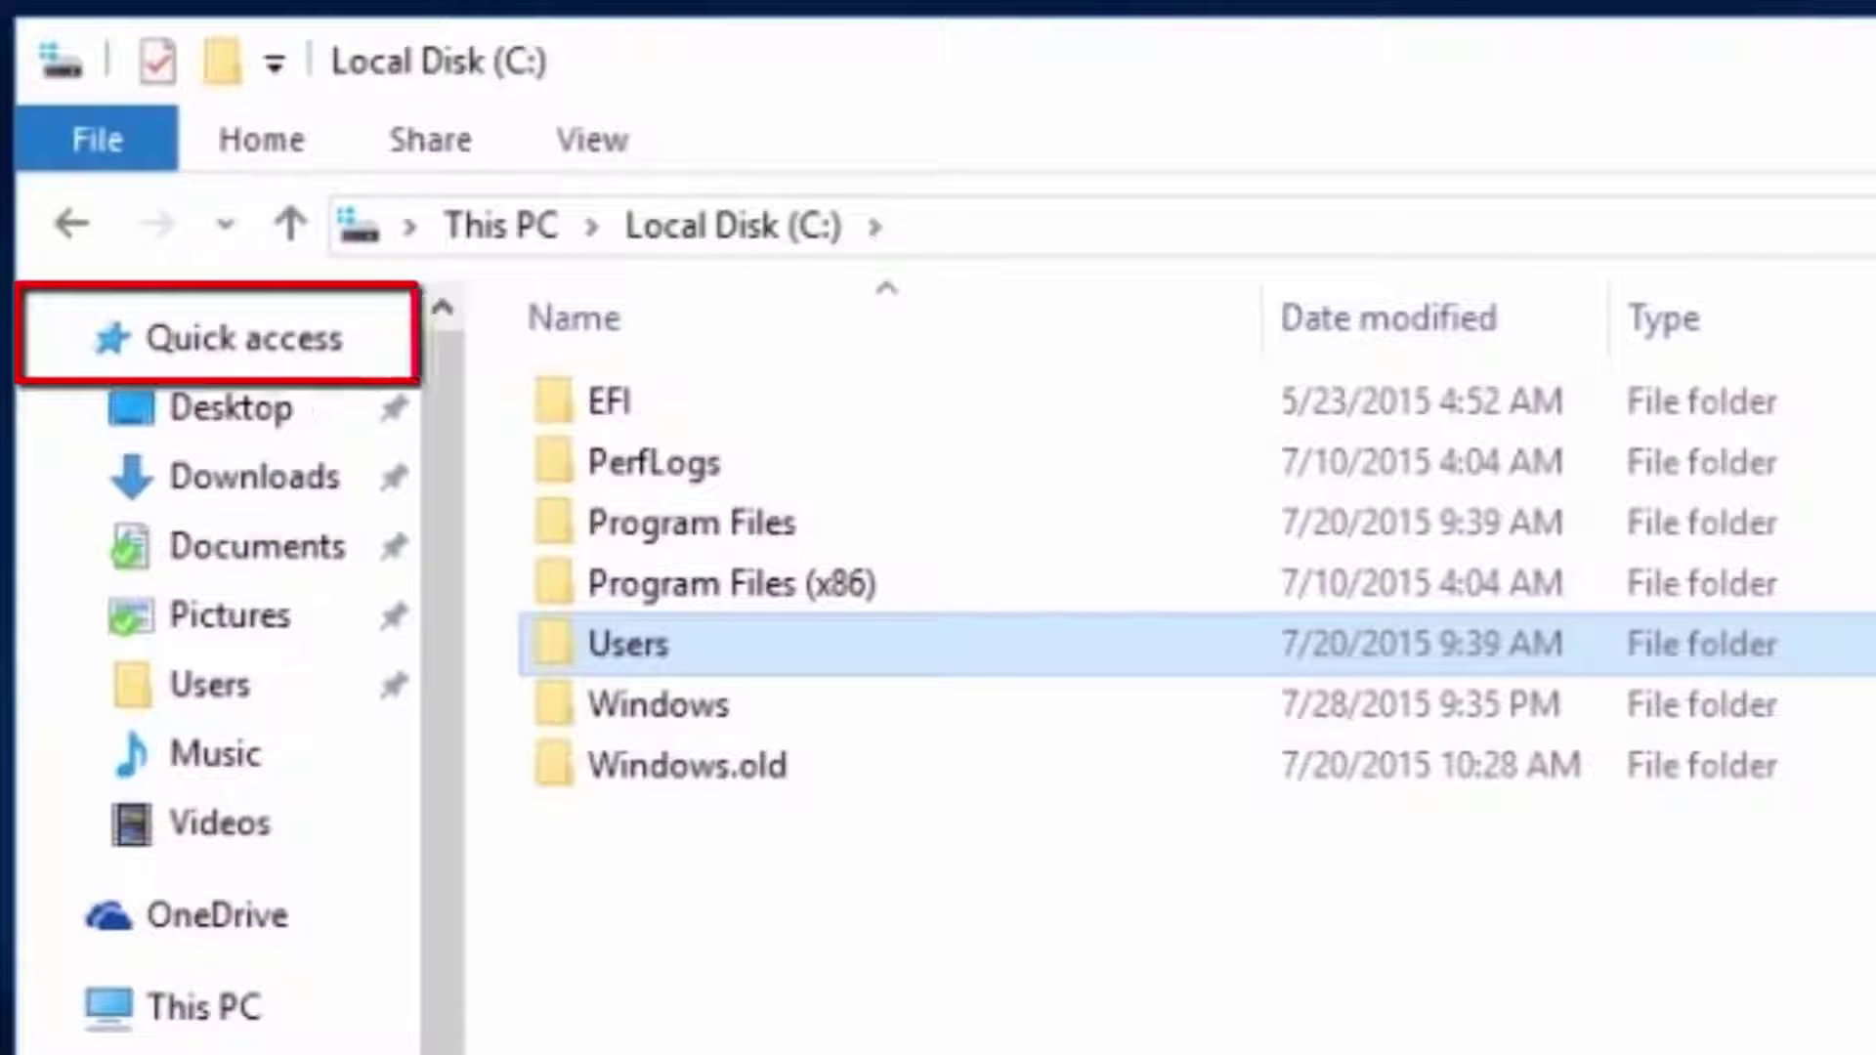
Go to the Quick access view and unpin the Users folder from it
click(259, 340)
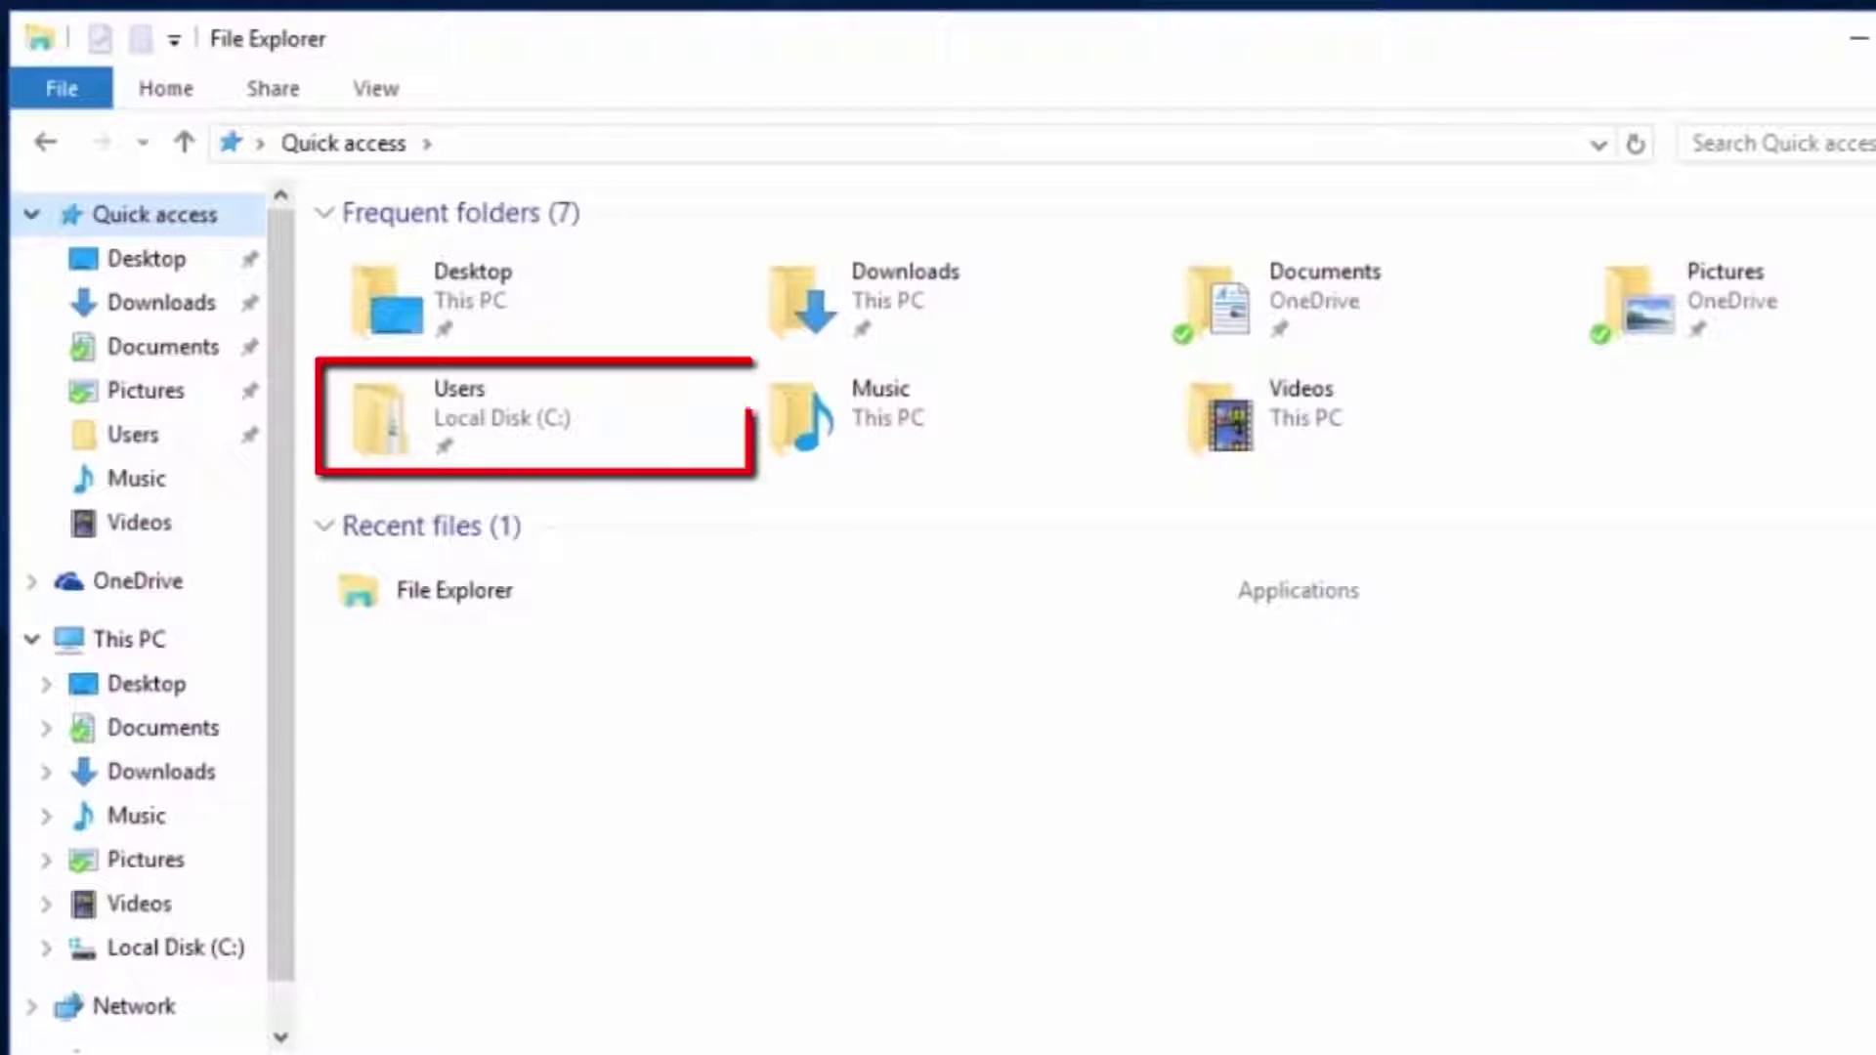
right_click(545, 414)
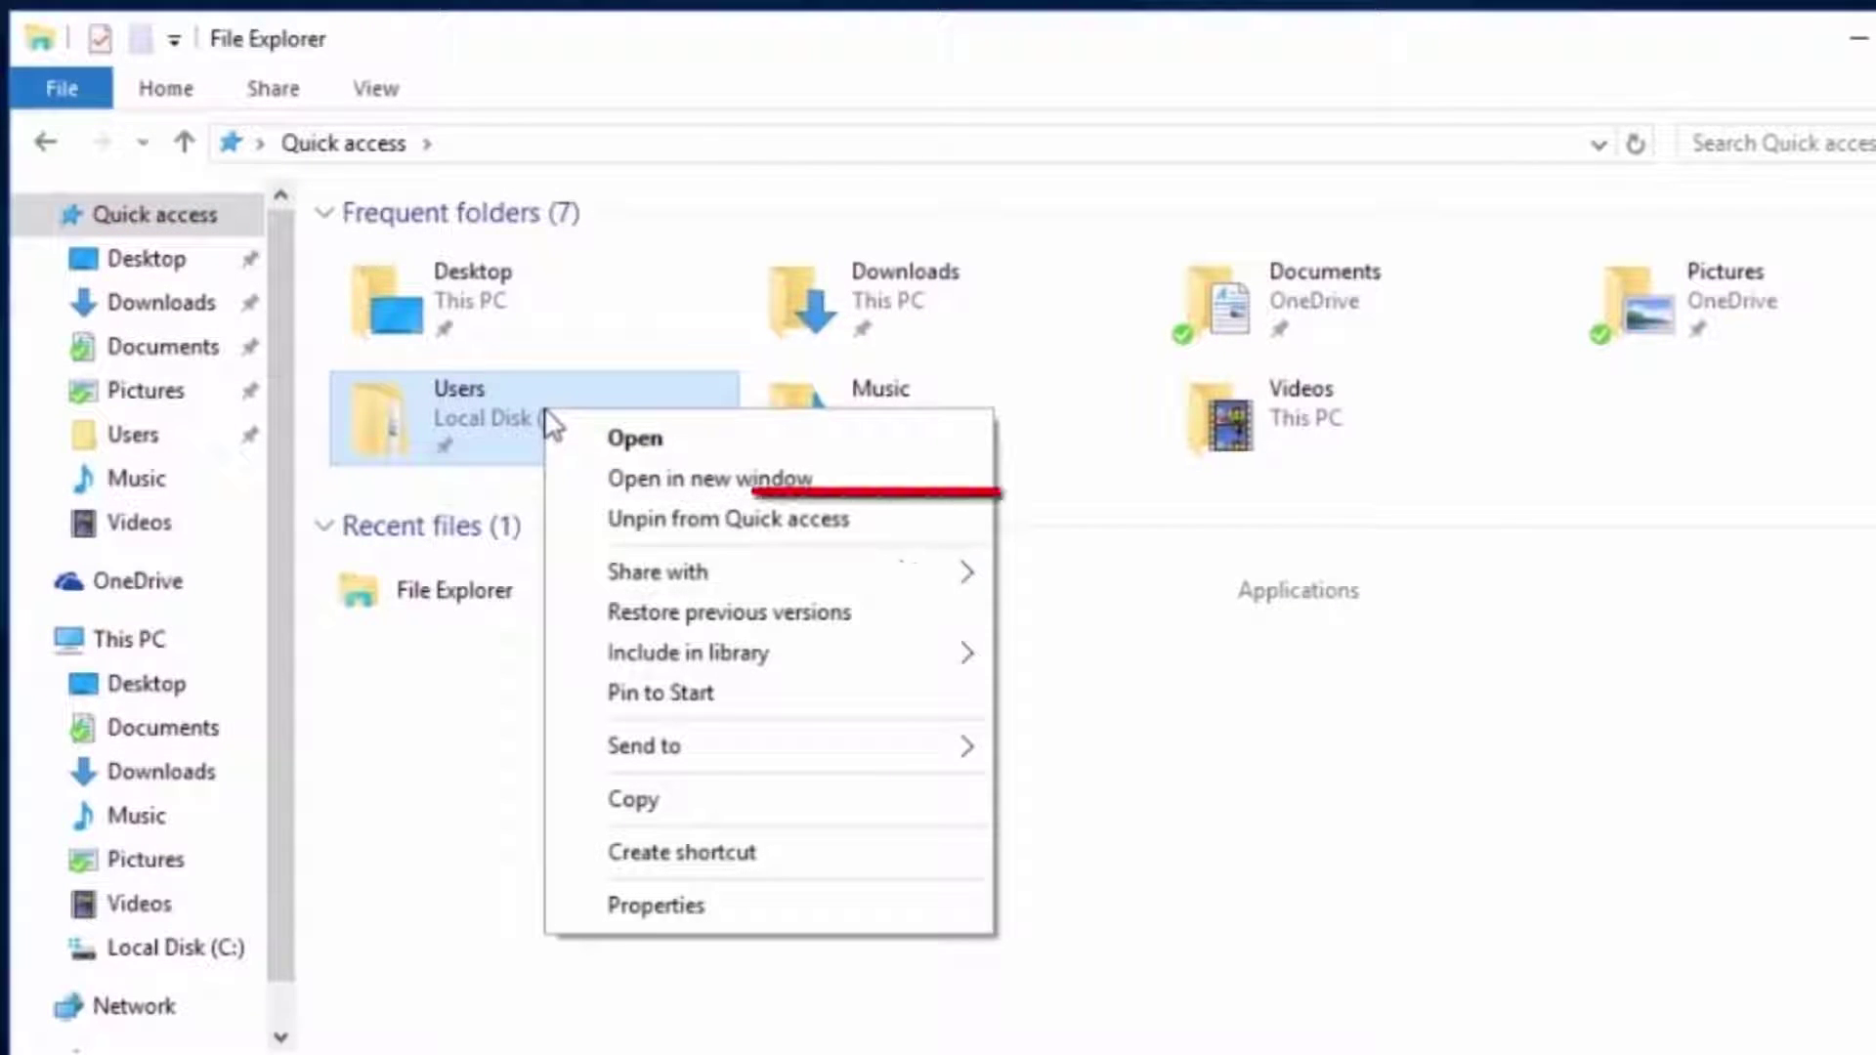
click(842, 521)
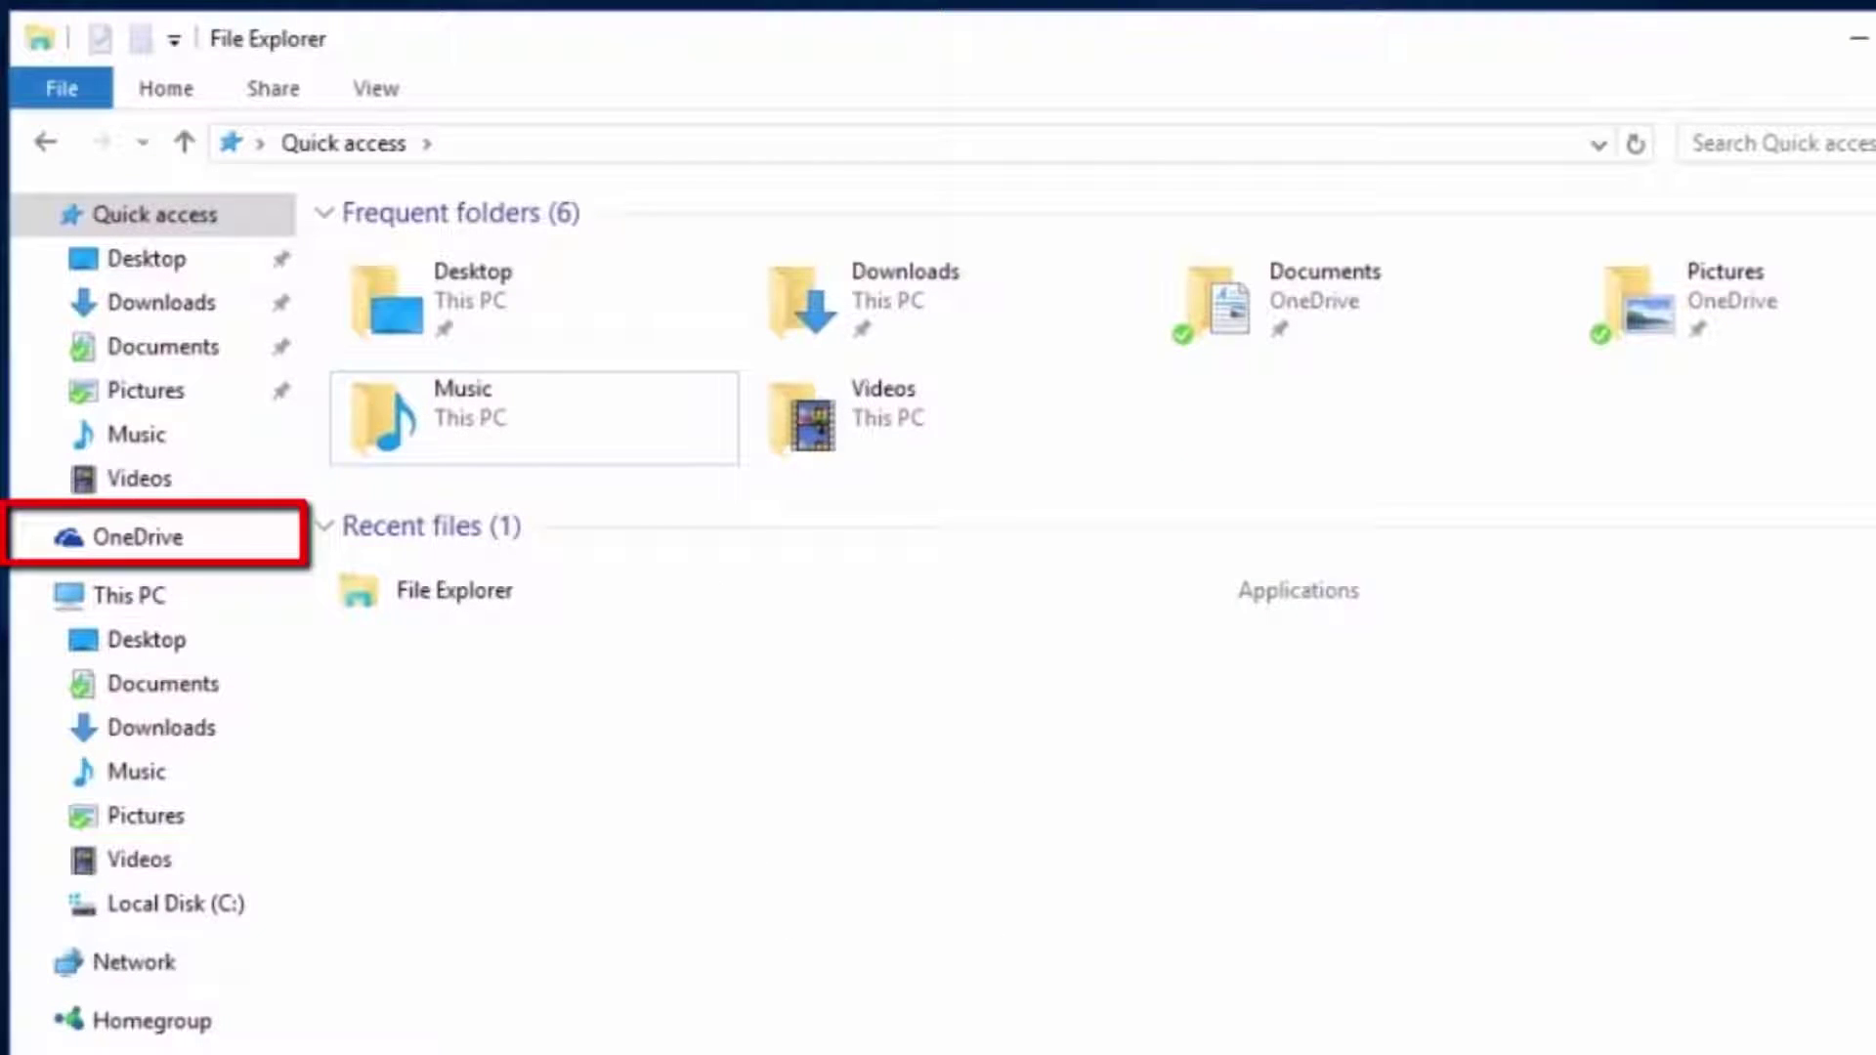
Look through the contents of OneDrive, This PC and Network in File Explorer
click(166, 549)
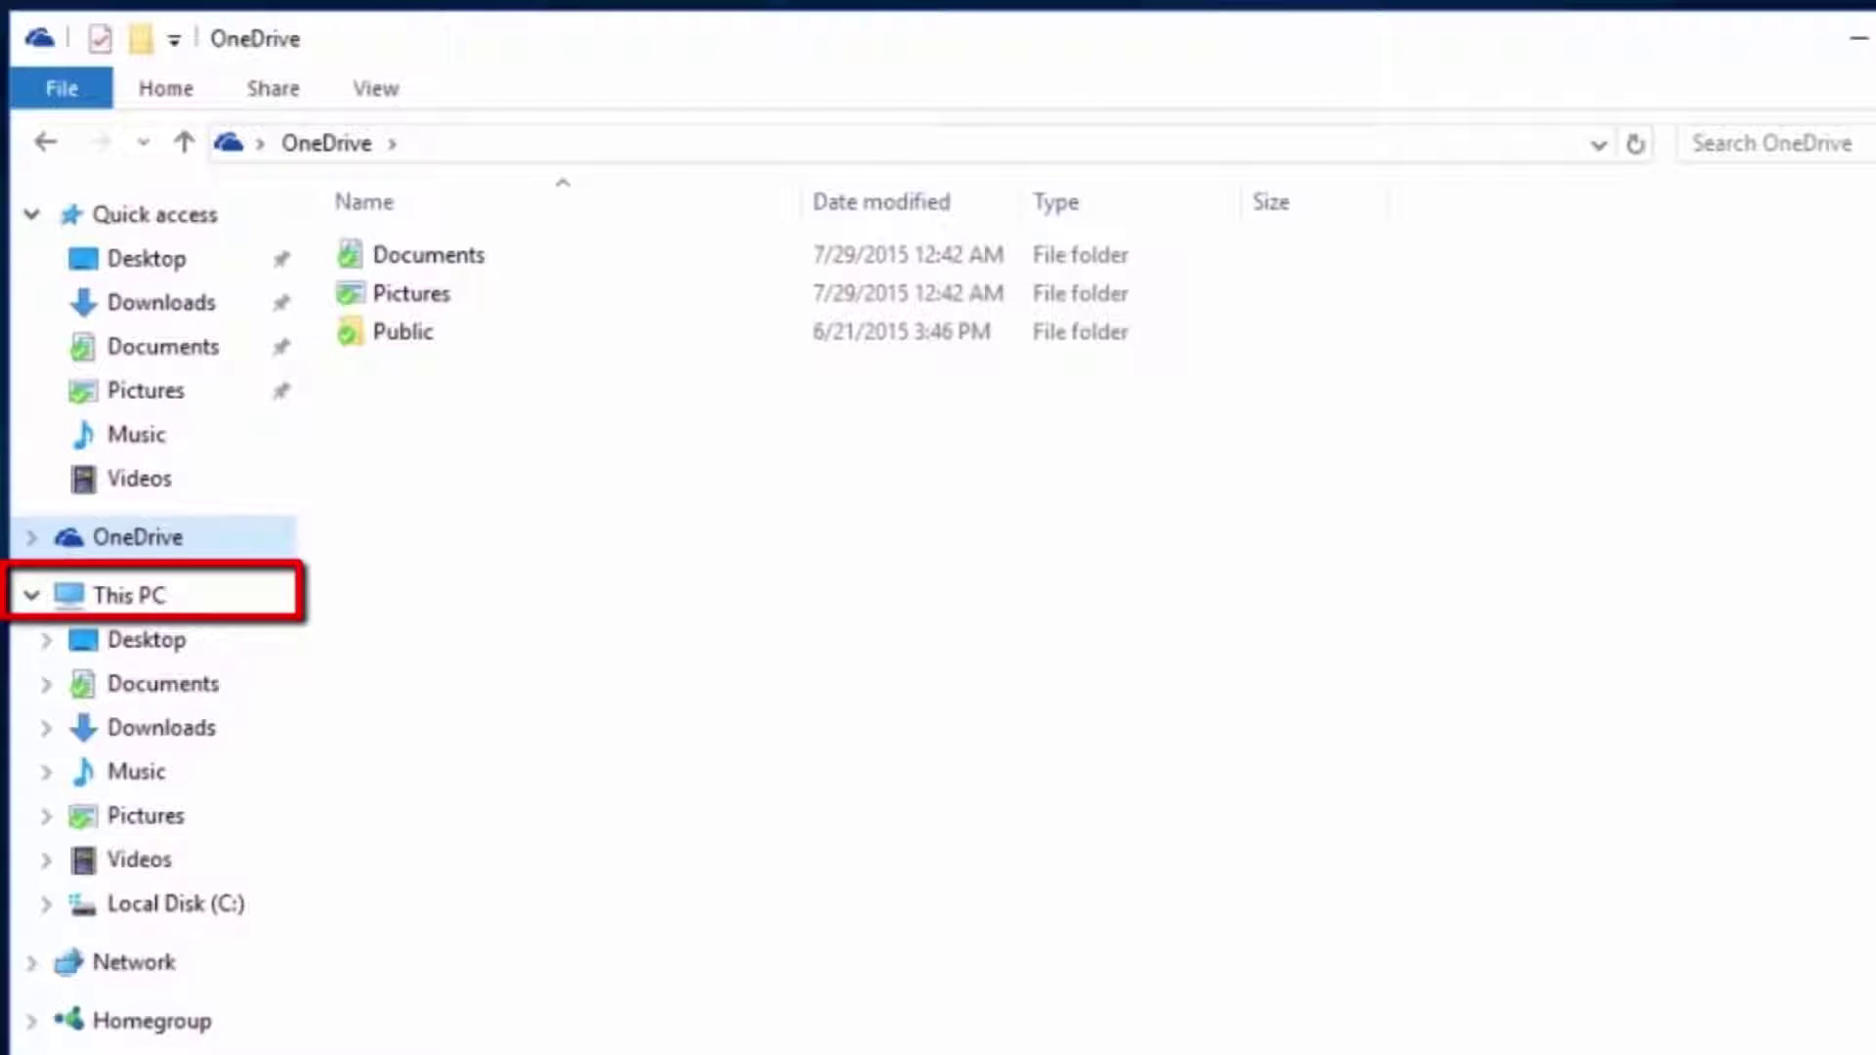
click(207, 598)
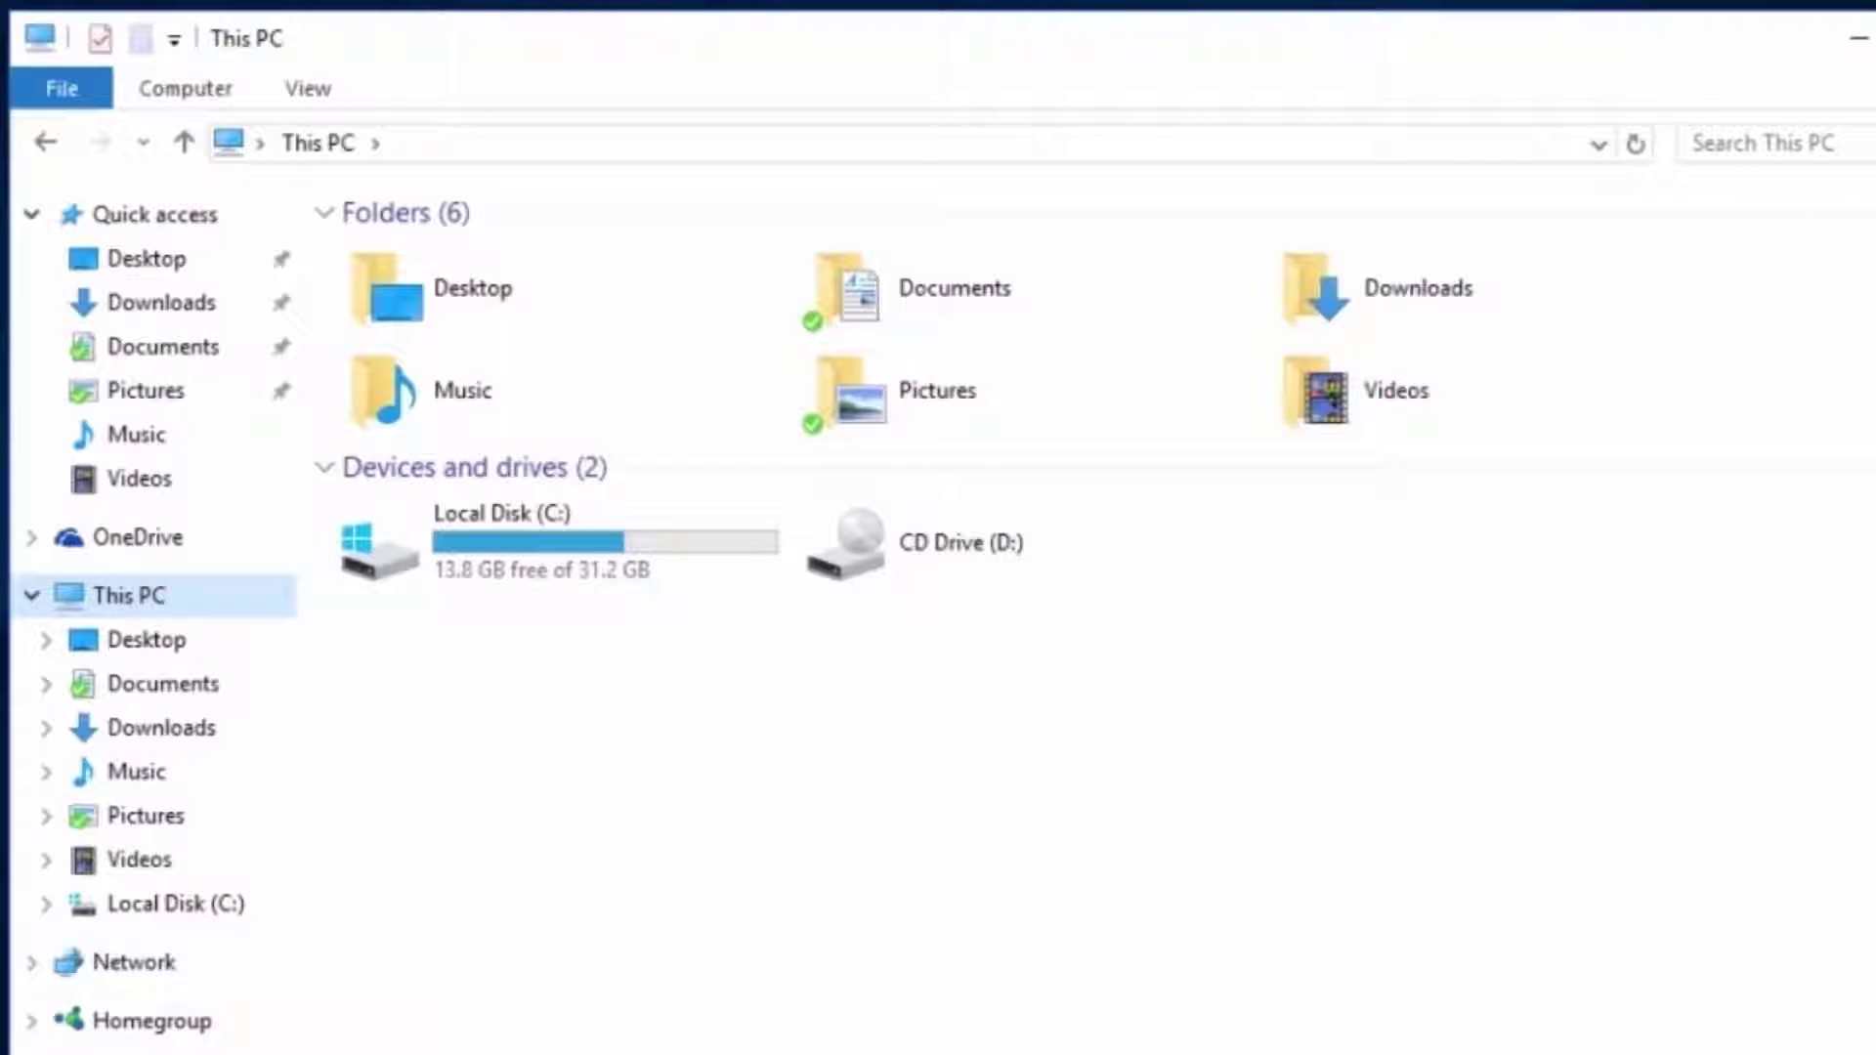
click(114, 970)
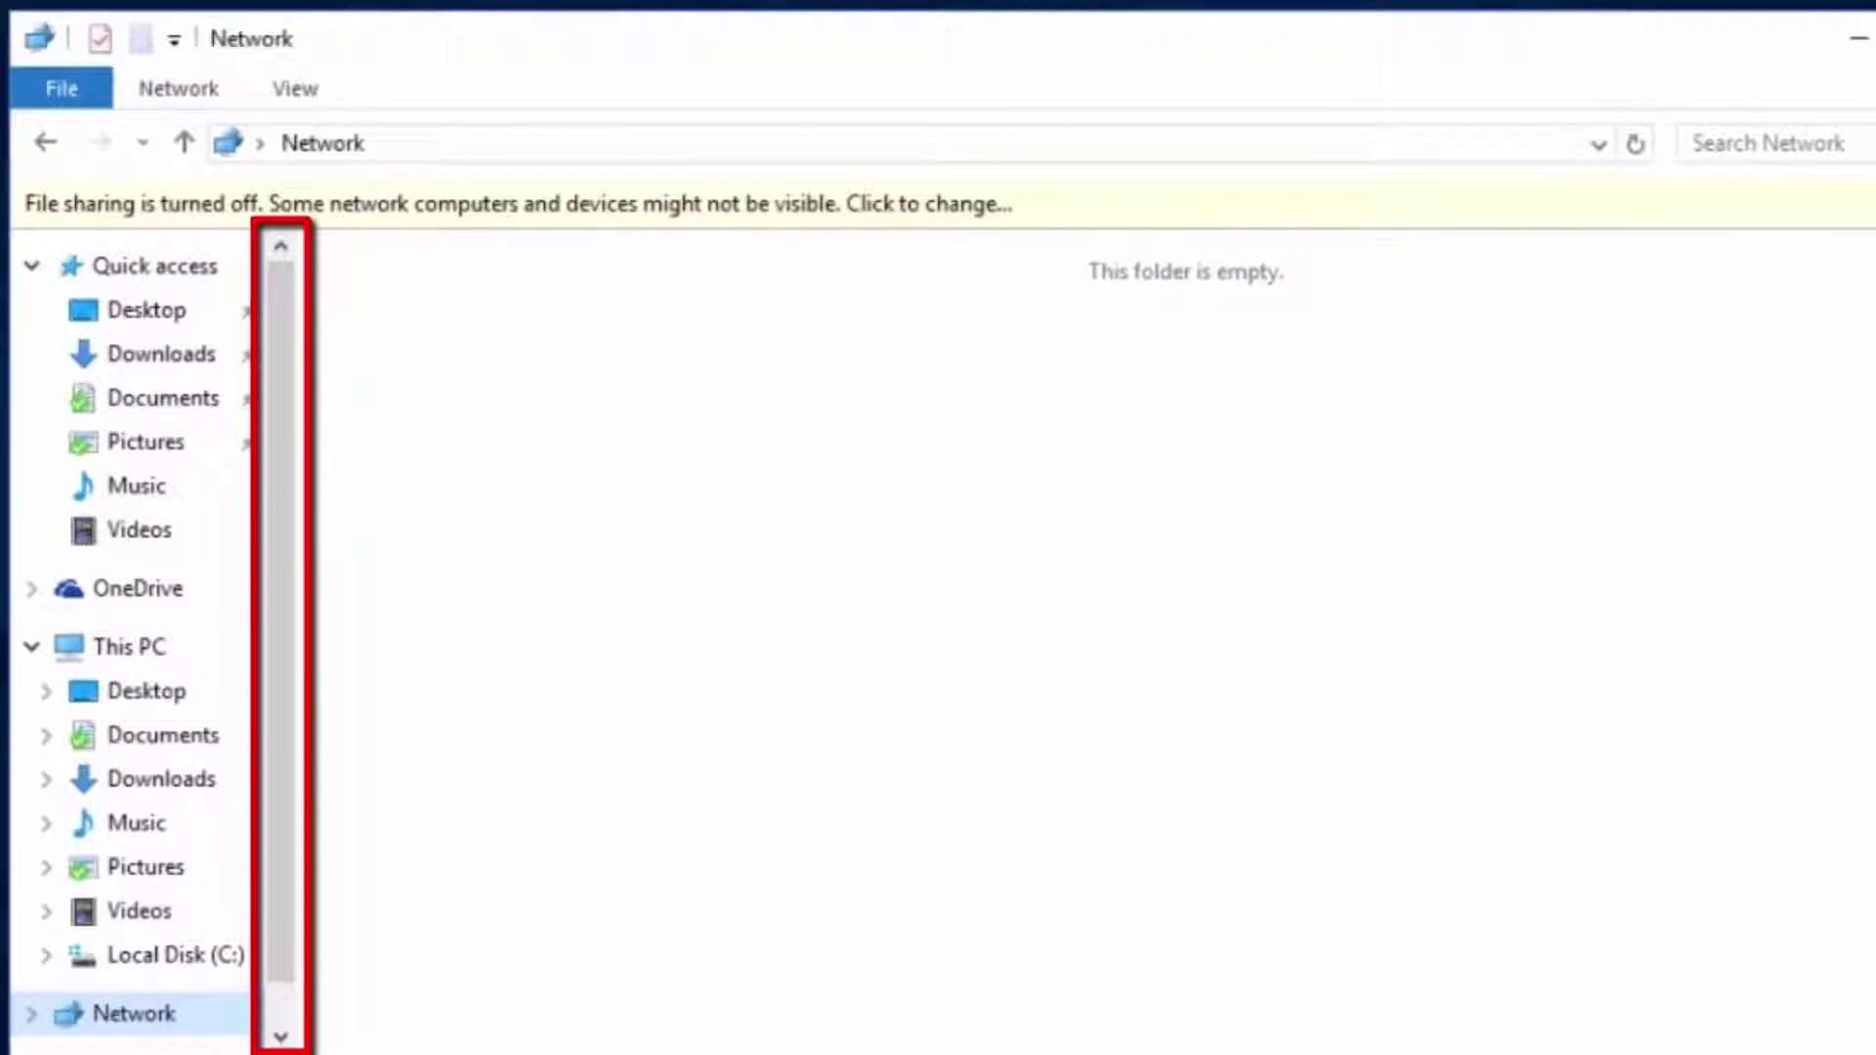
Open the Documents folder from Quick access and select both JAG's Notebook and TestTextDocument.txt
click(194, 411)
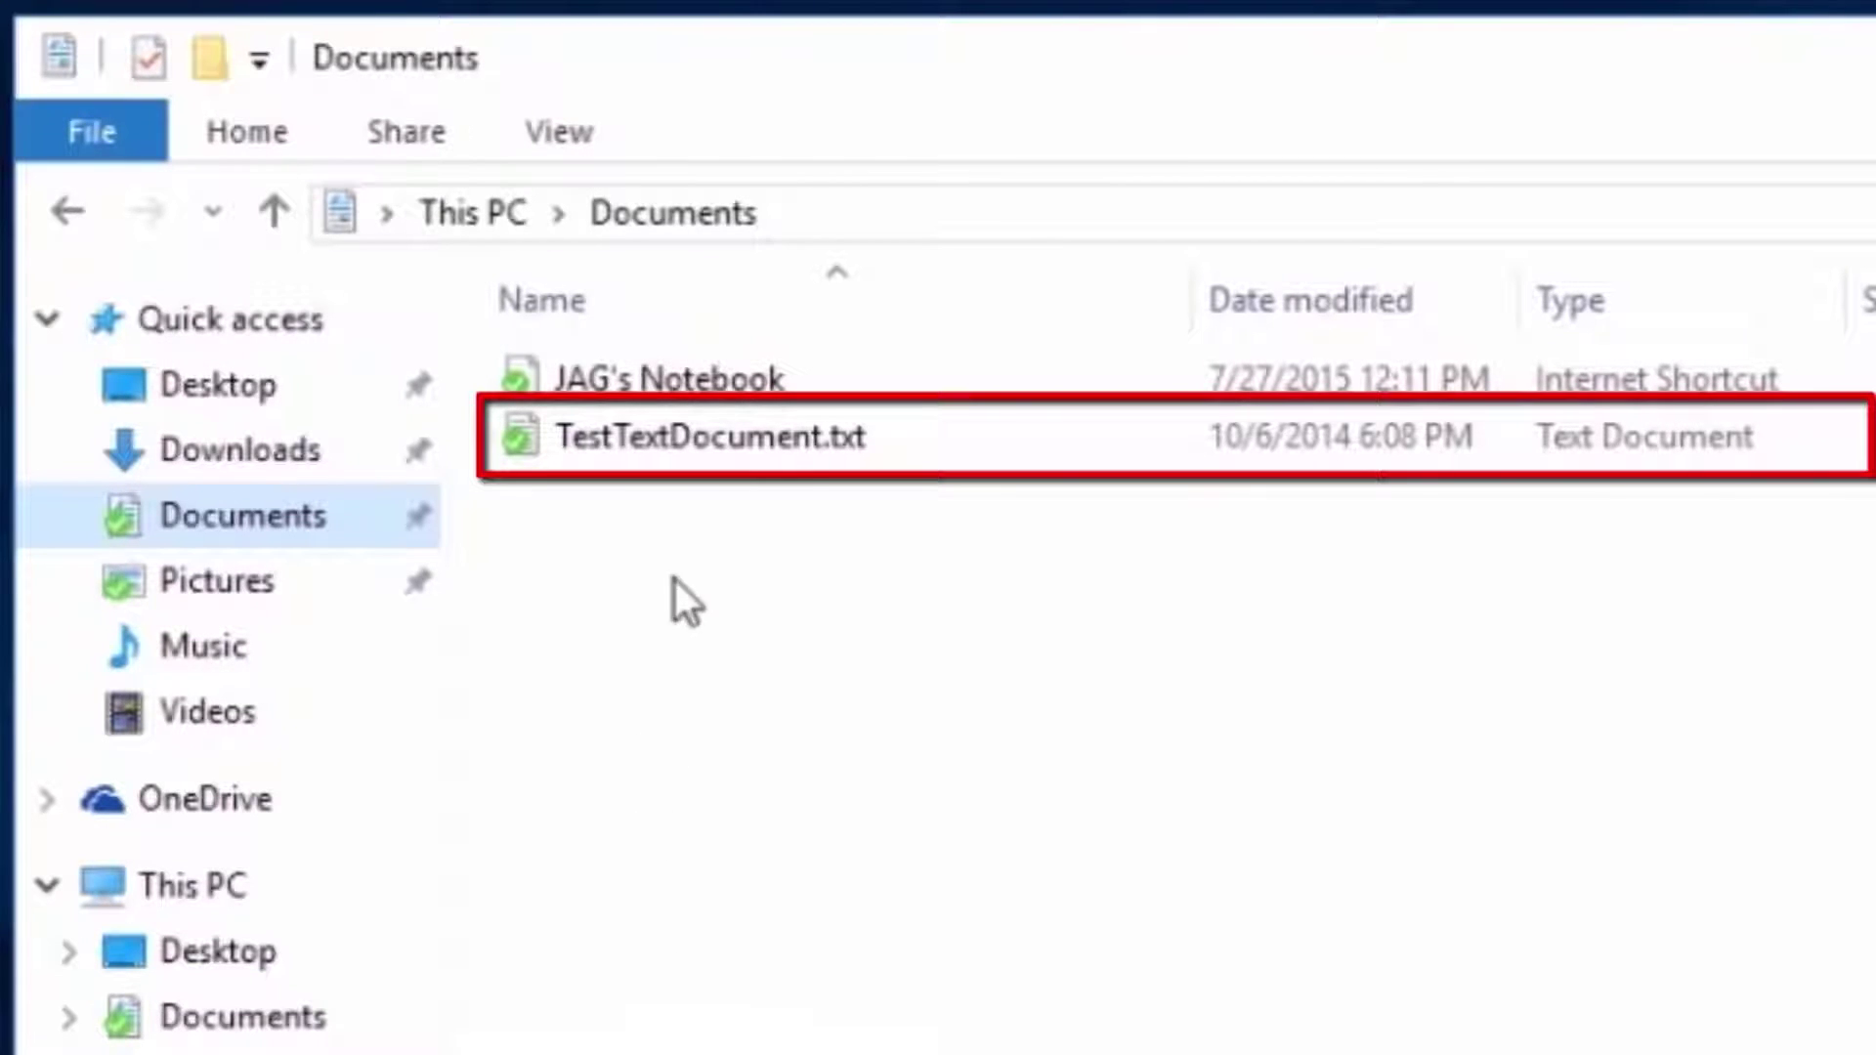
click(689, 448)
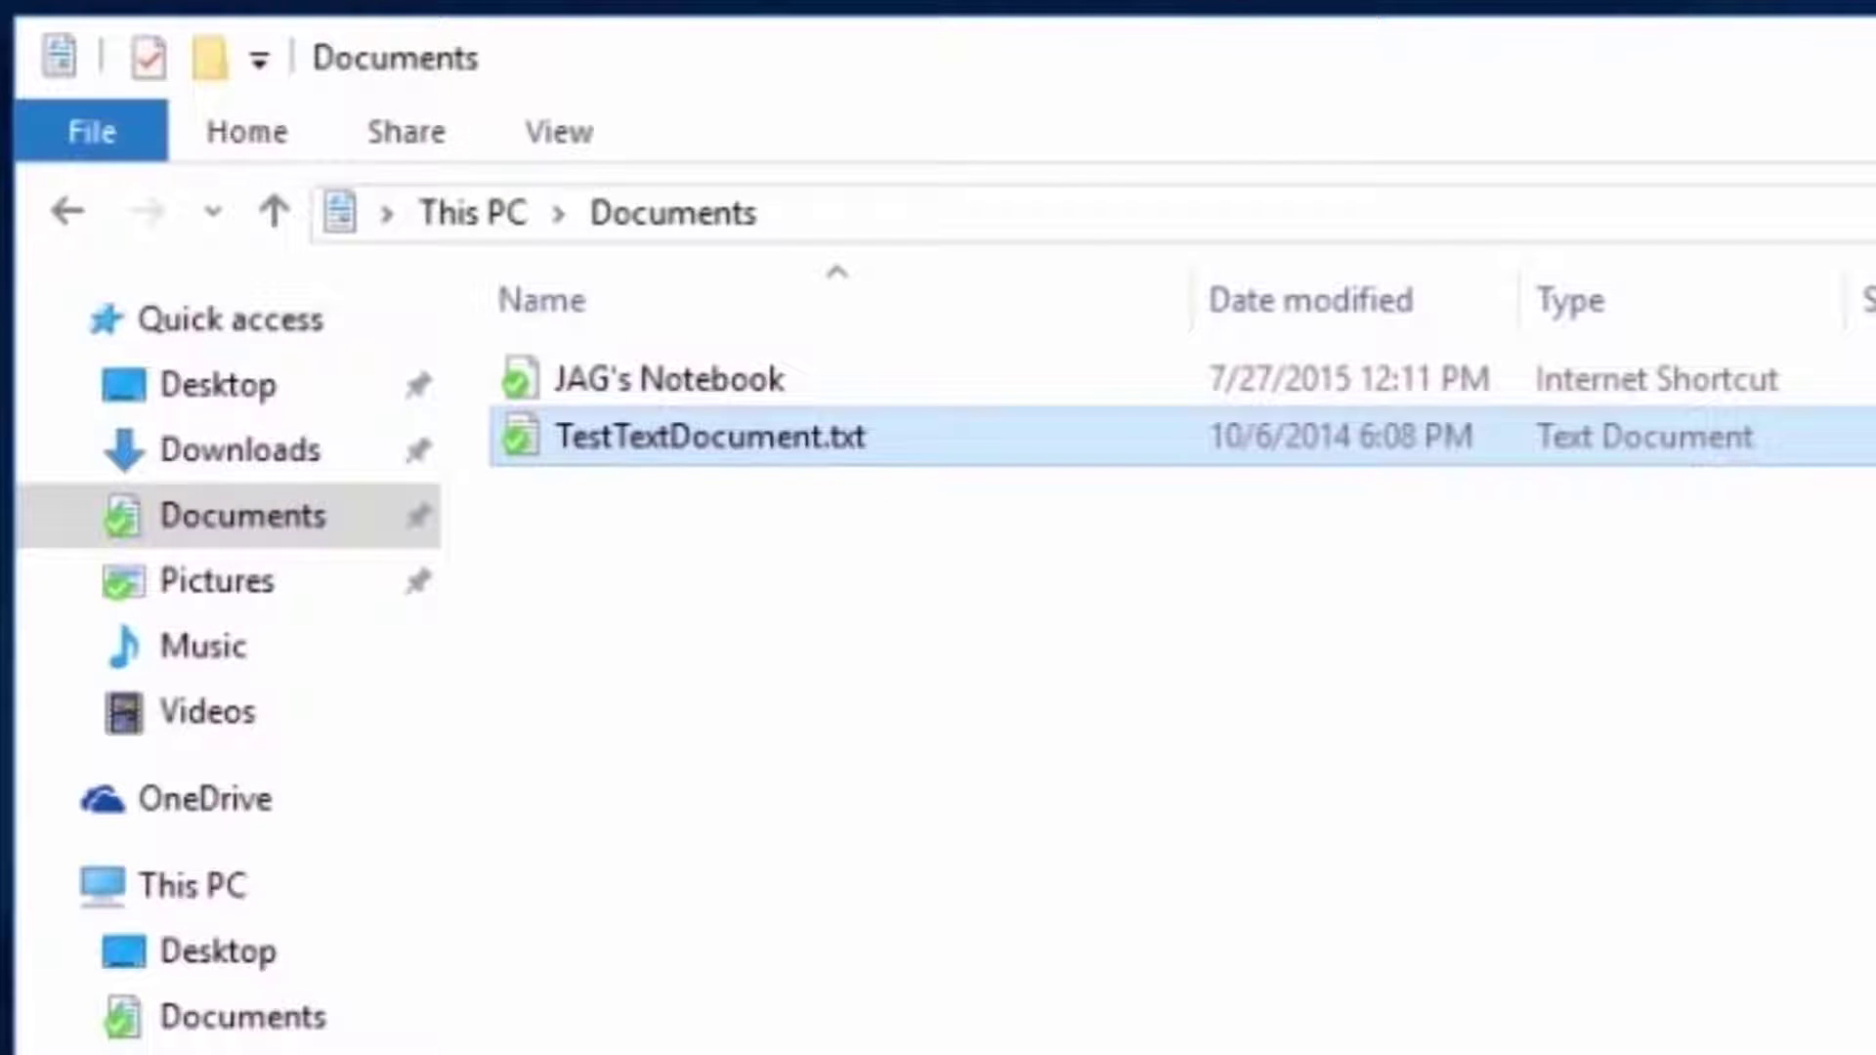
drag(862, 665, 572, 347)
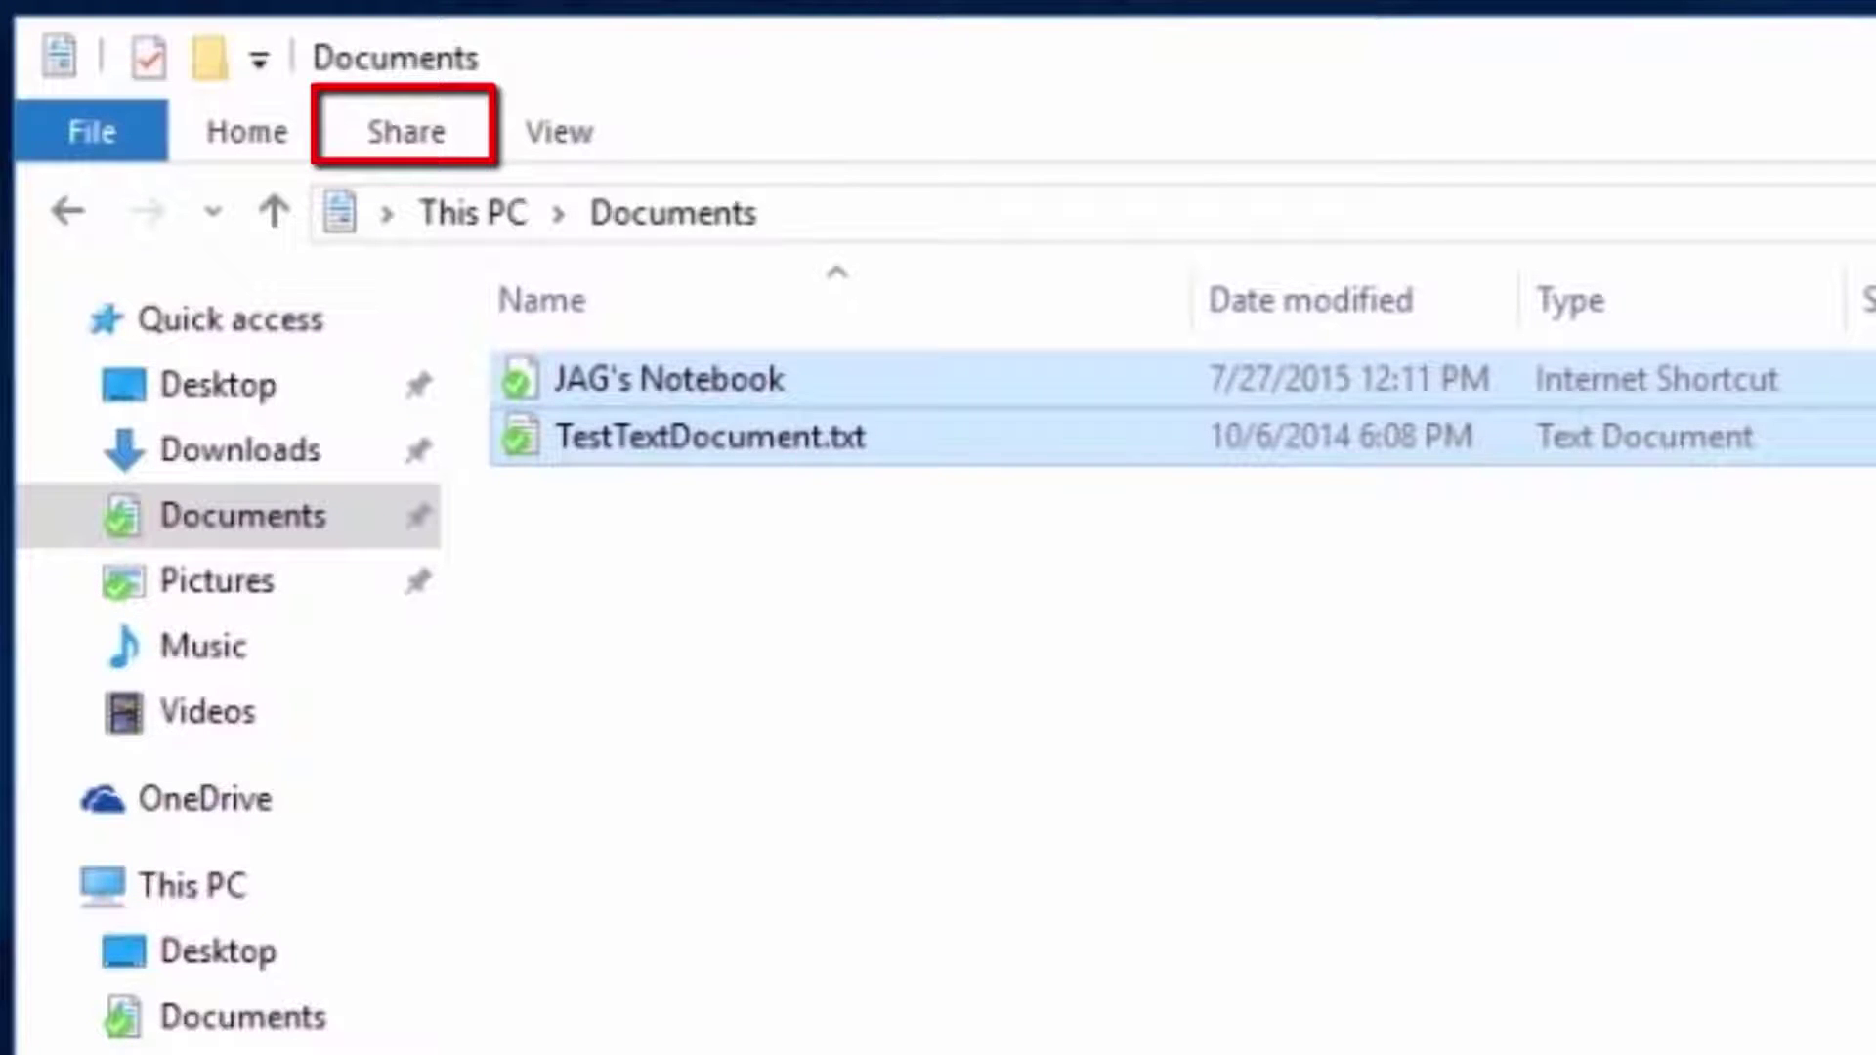
Share the two selected files through Mail and place the cursor in the message body
click(408, 129)
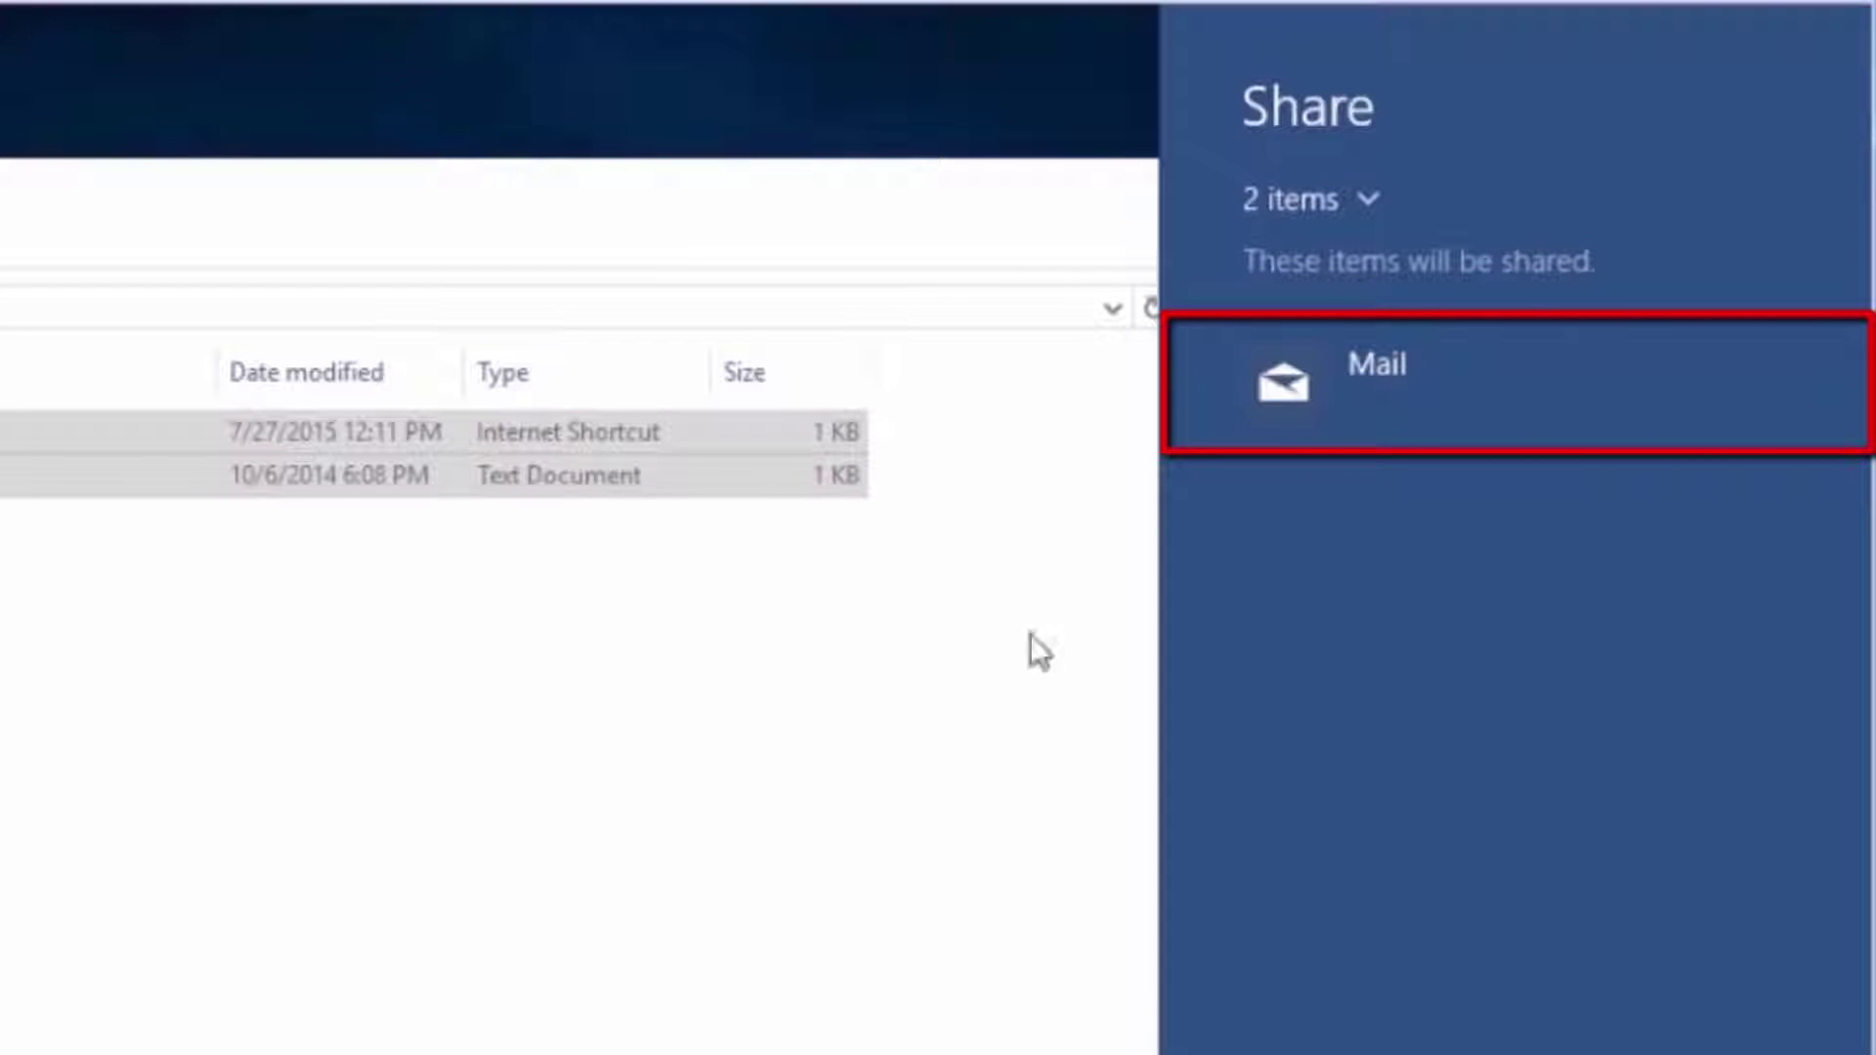
click(1329, 410)
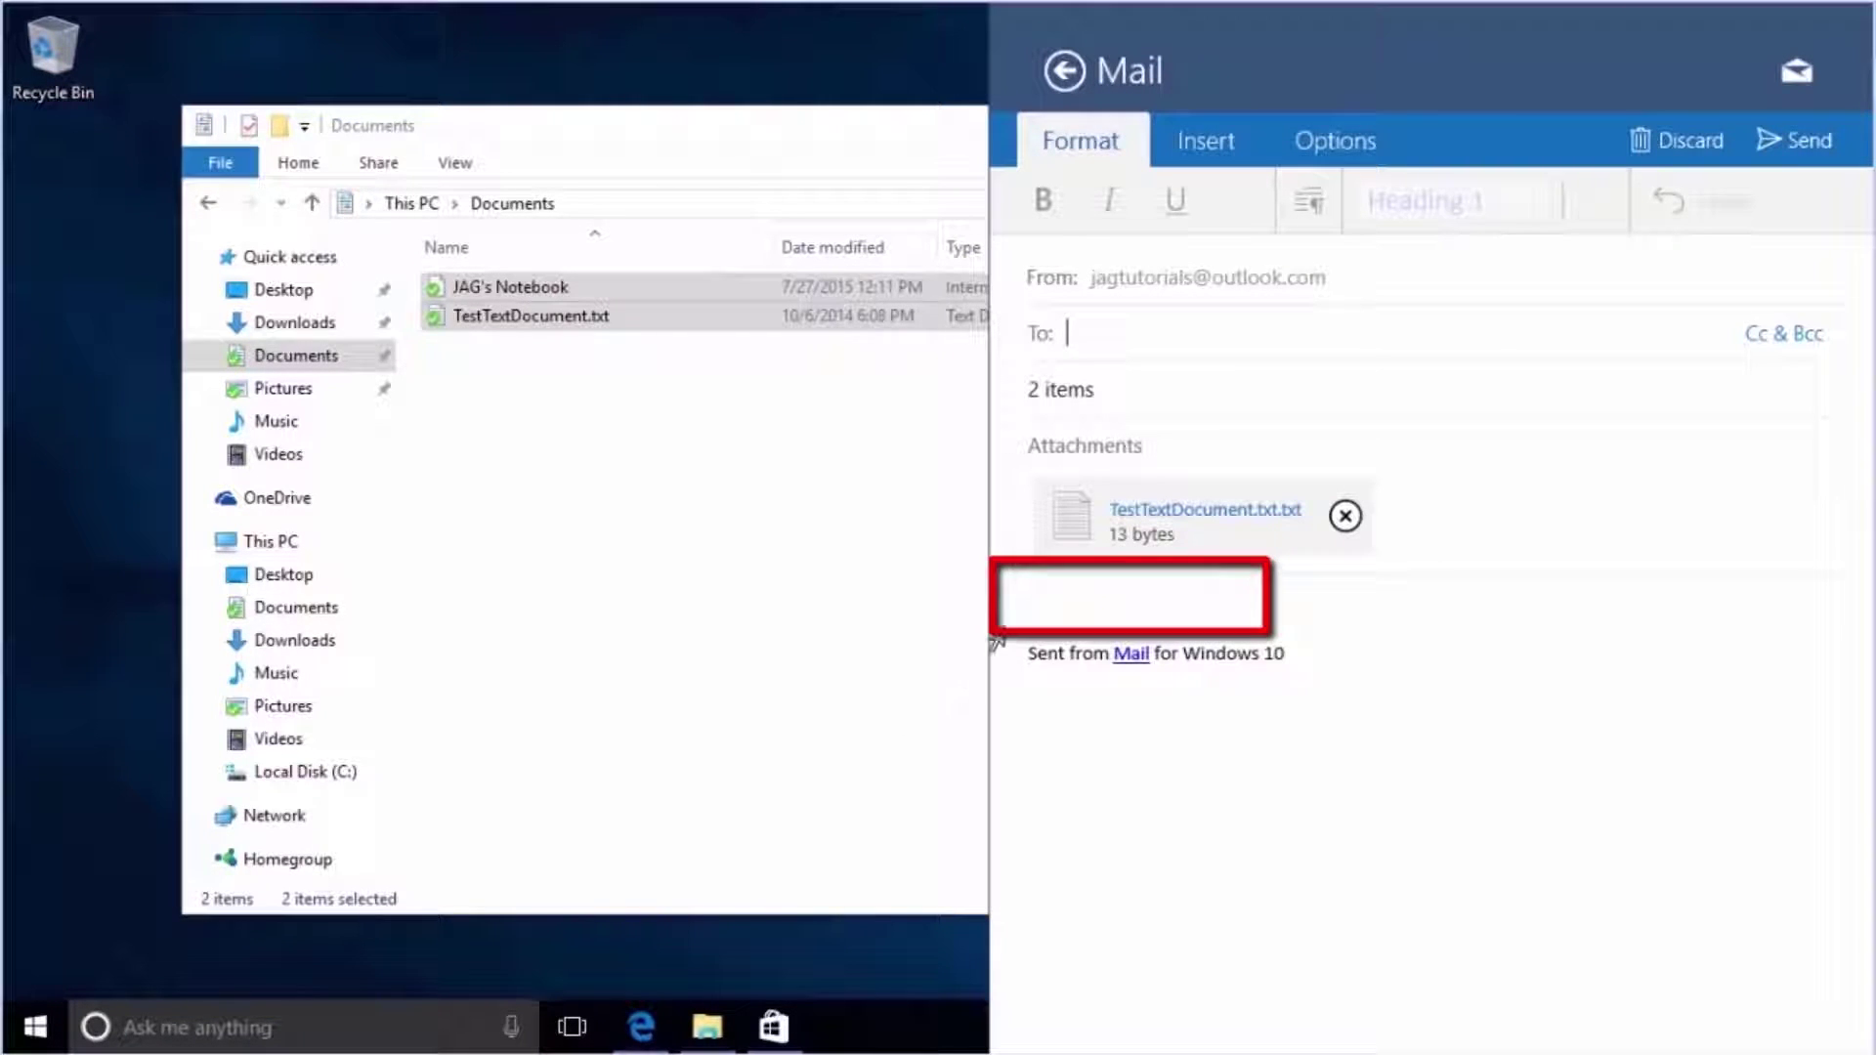
click(1039, 615)
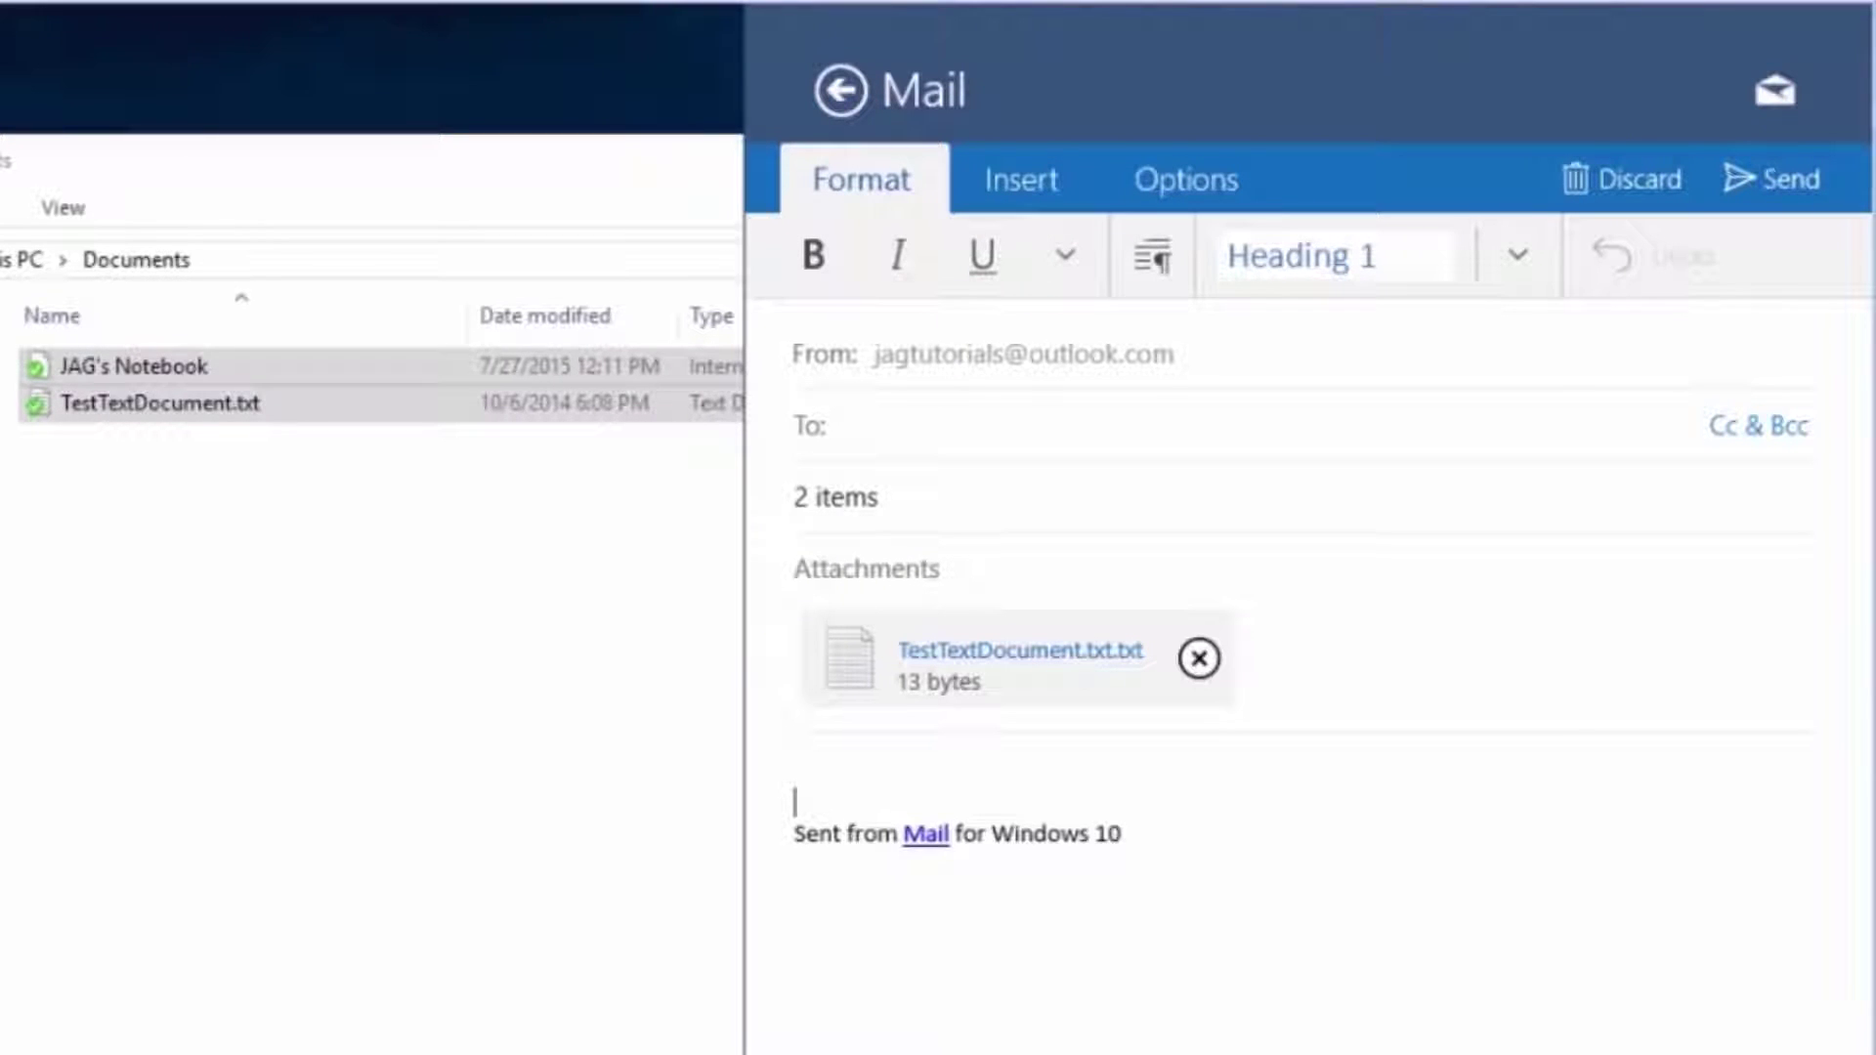
Review the email's font formatting, paragraph formatting and insert options, and discard the draft
click(1075, 274)
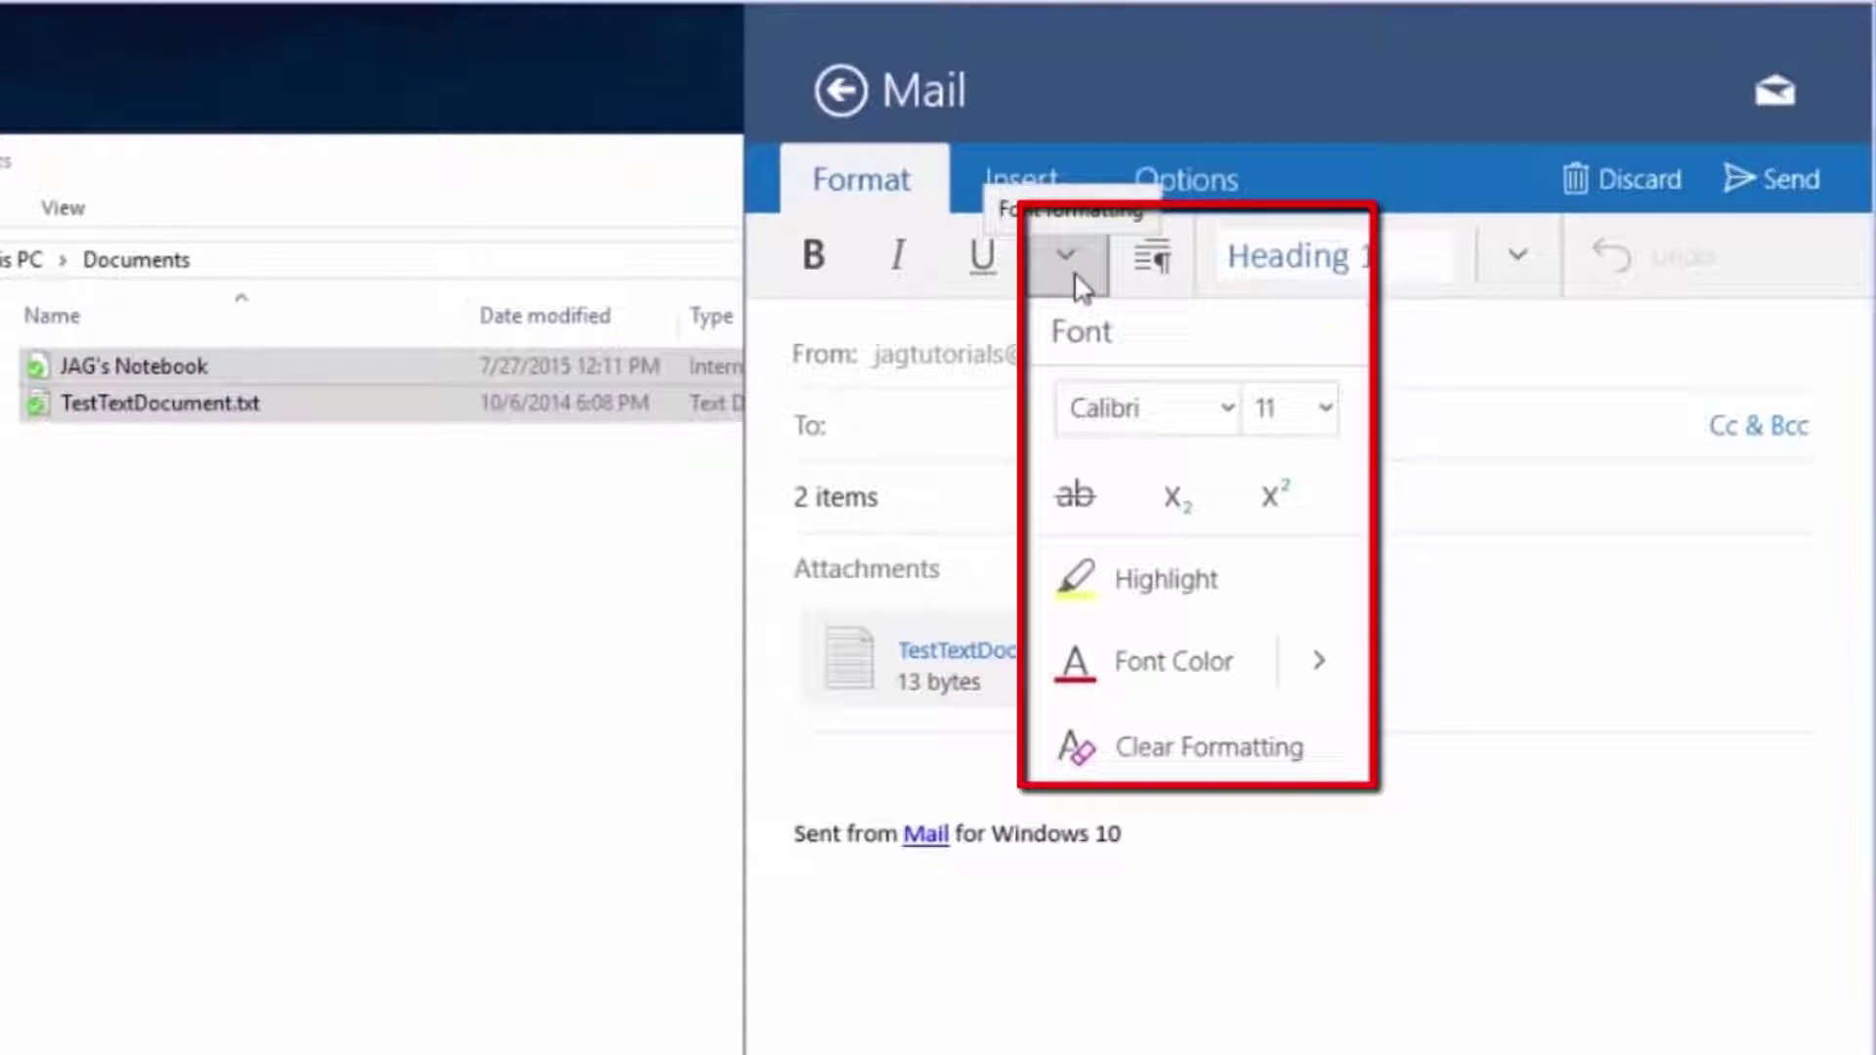
click(1148, 274)
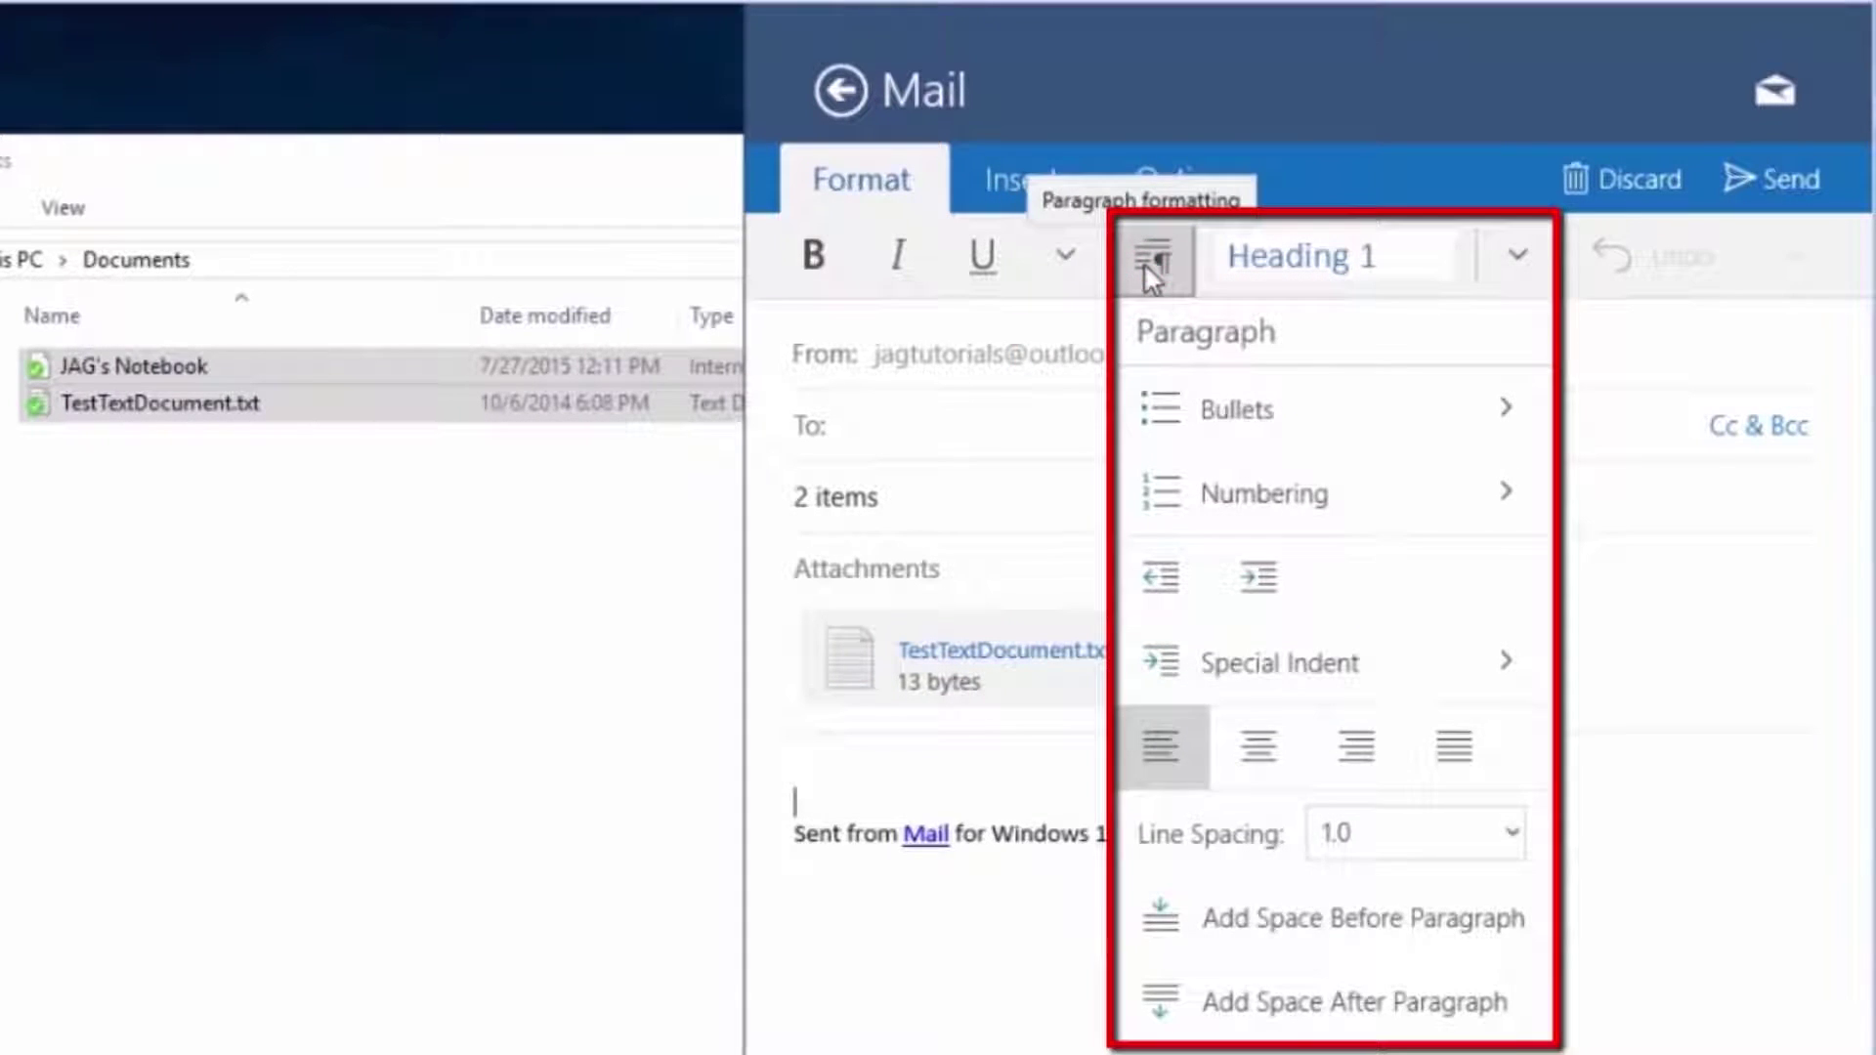
click(1145, 266)
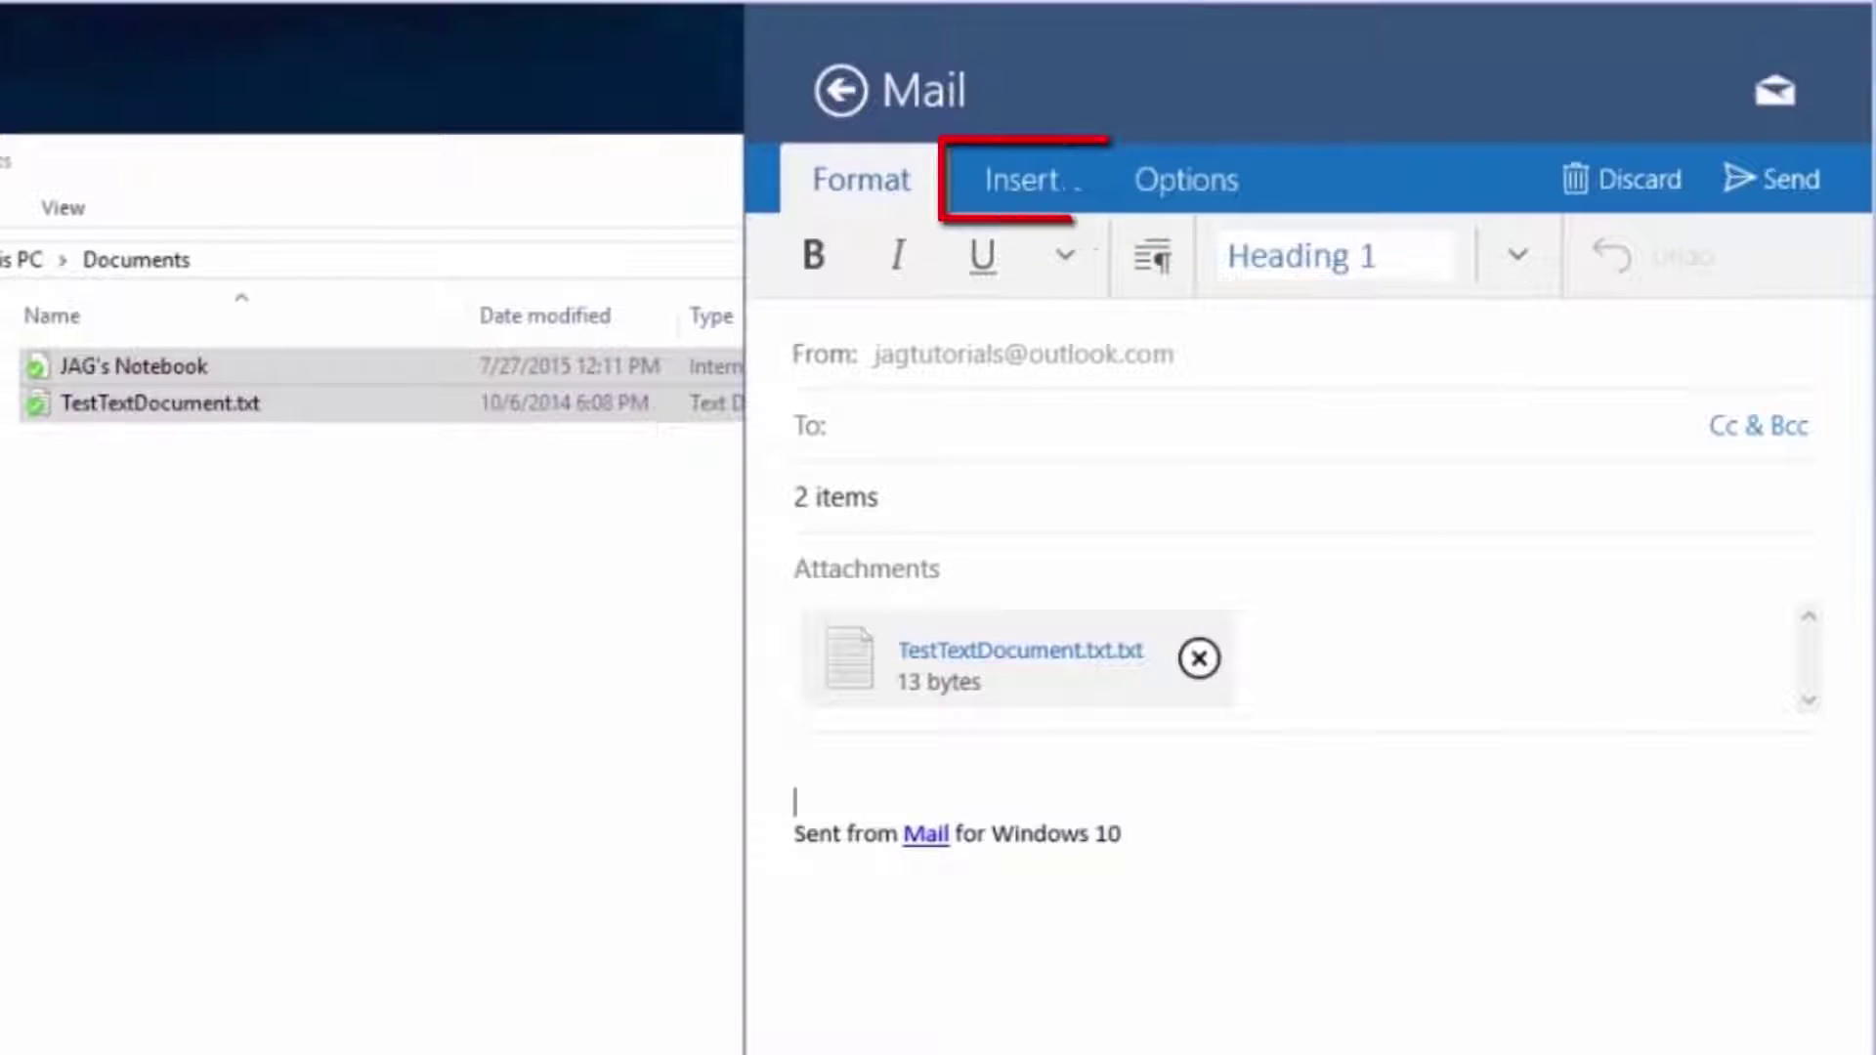
click(1018, 205)
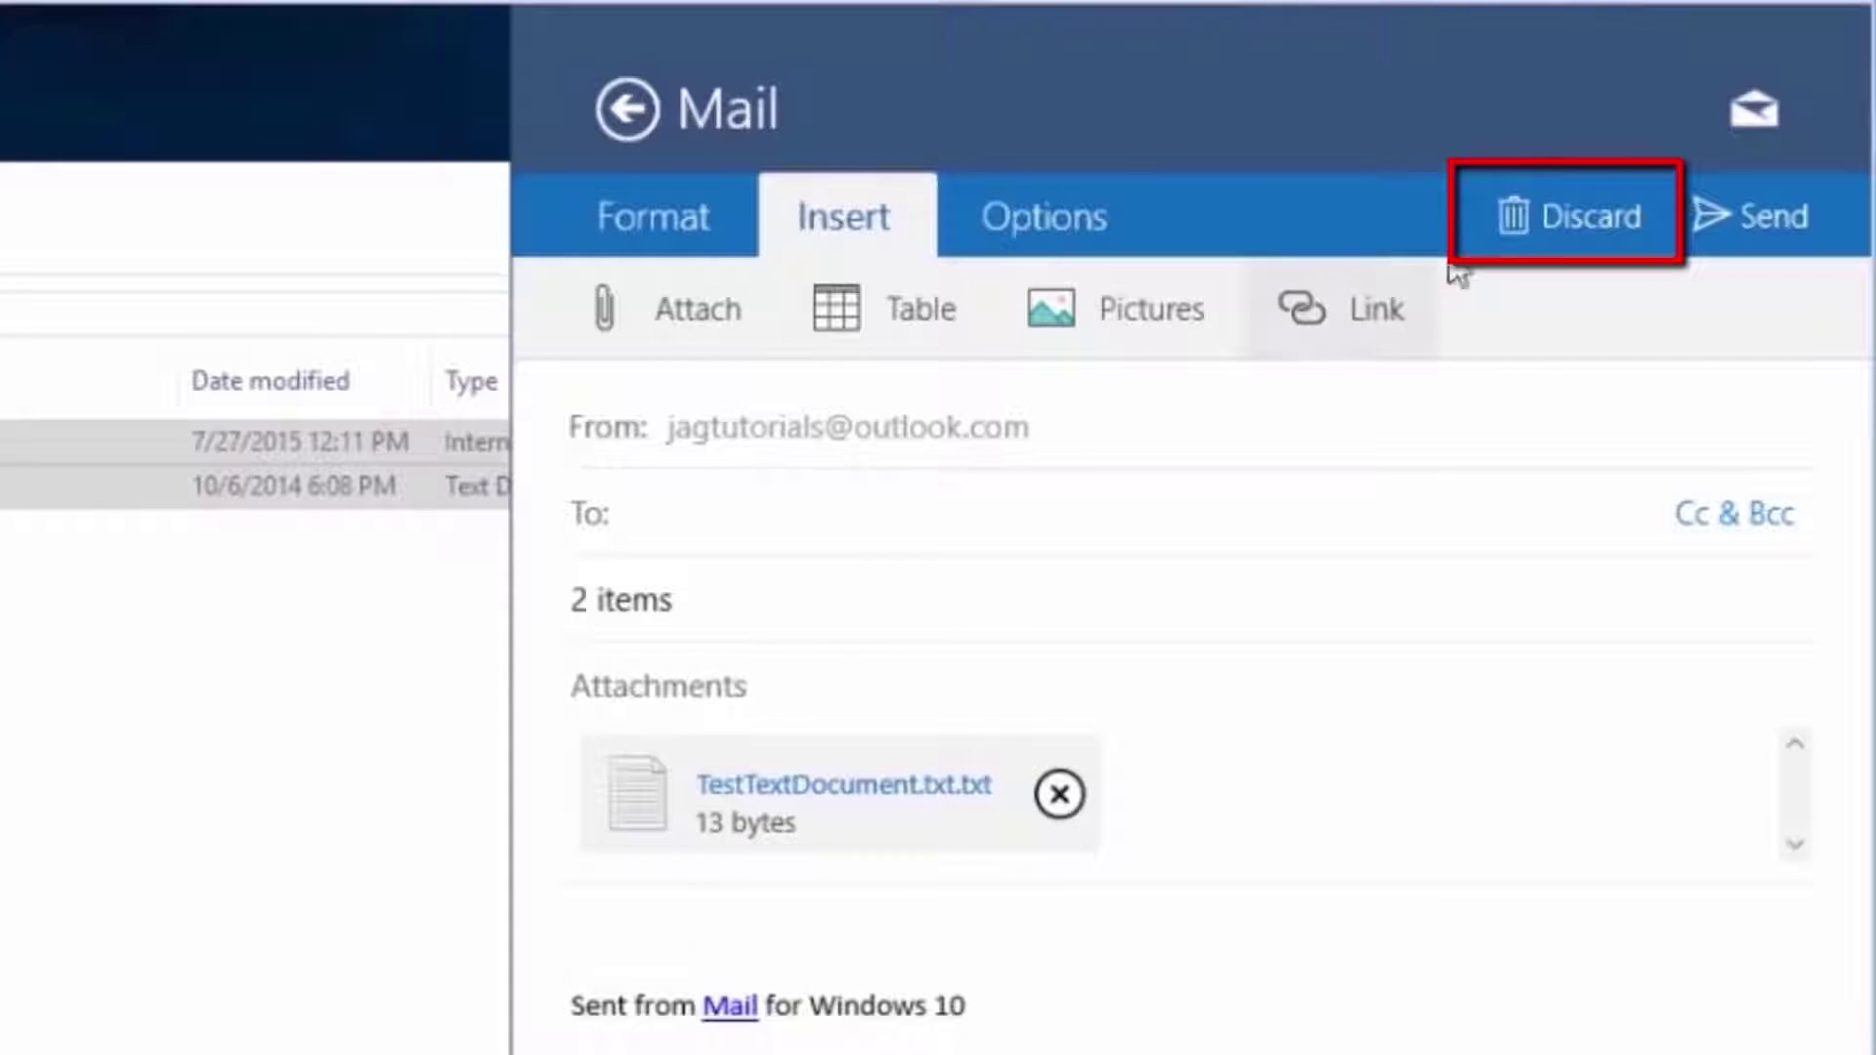
click(1532, 217)
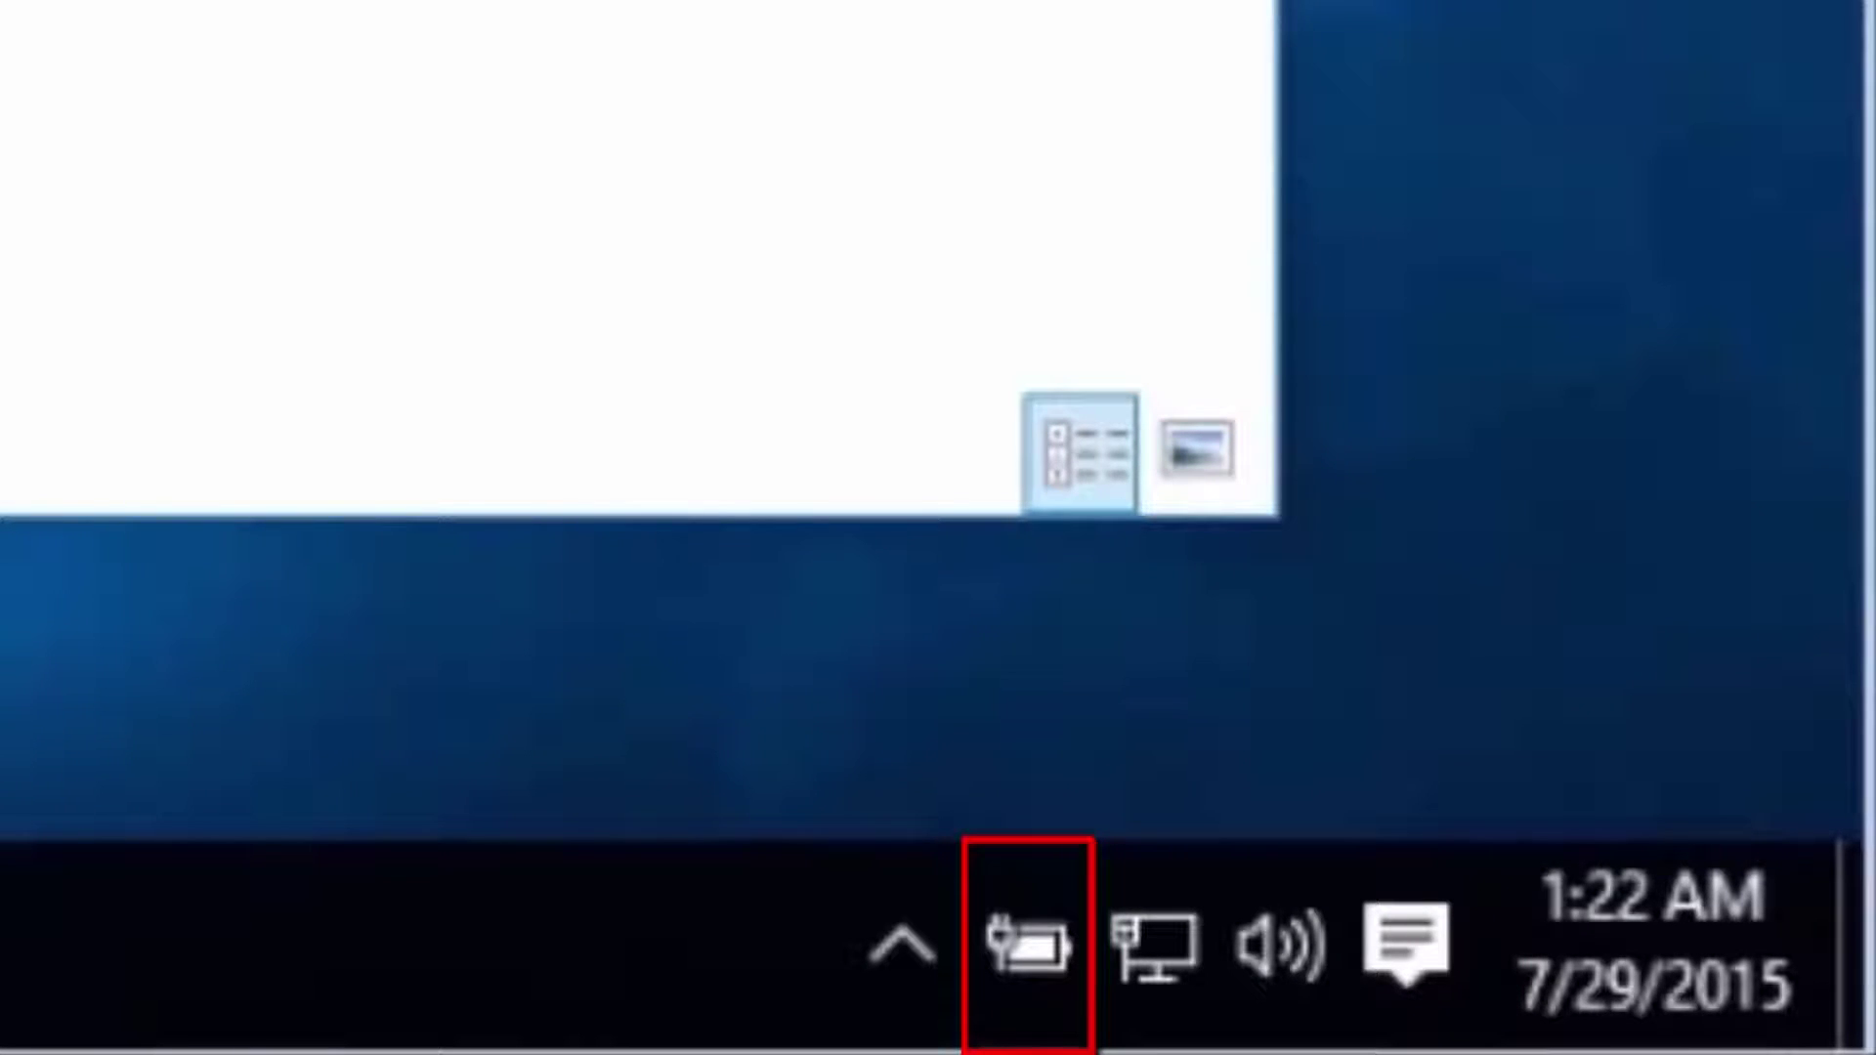
Check the battery status and power shortcut options in the notification area, and view the hidden tray icons
click(1034, 968)
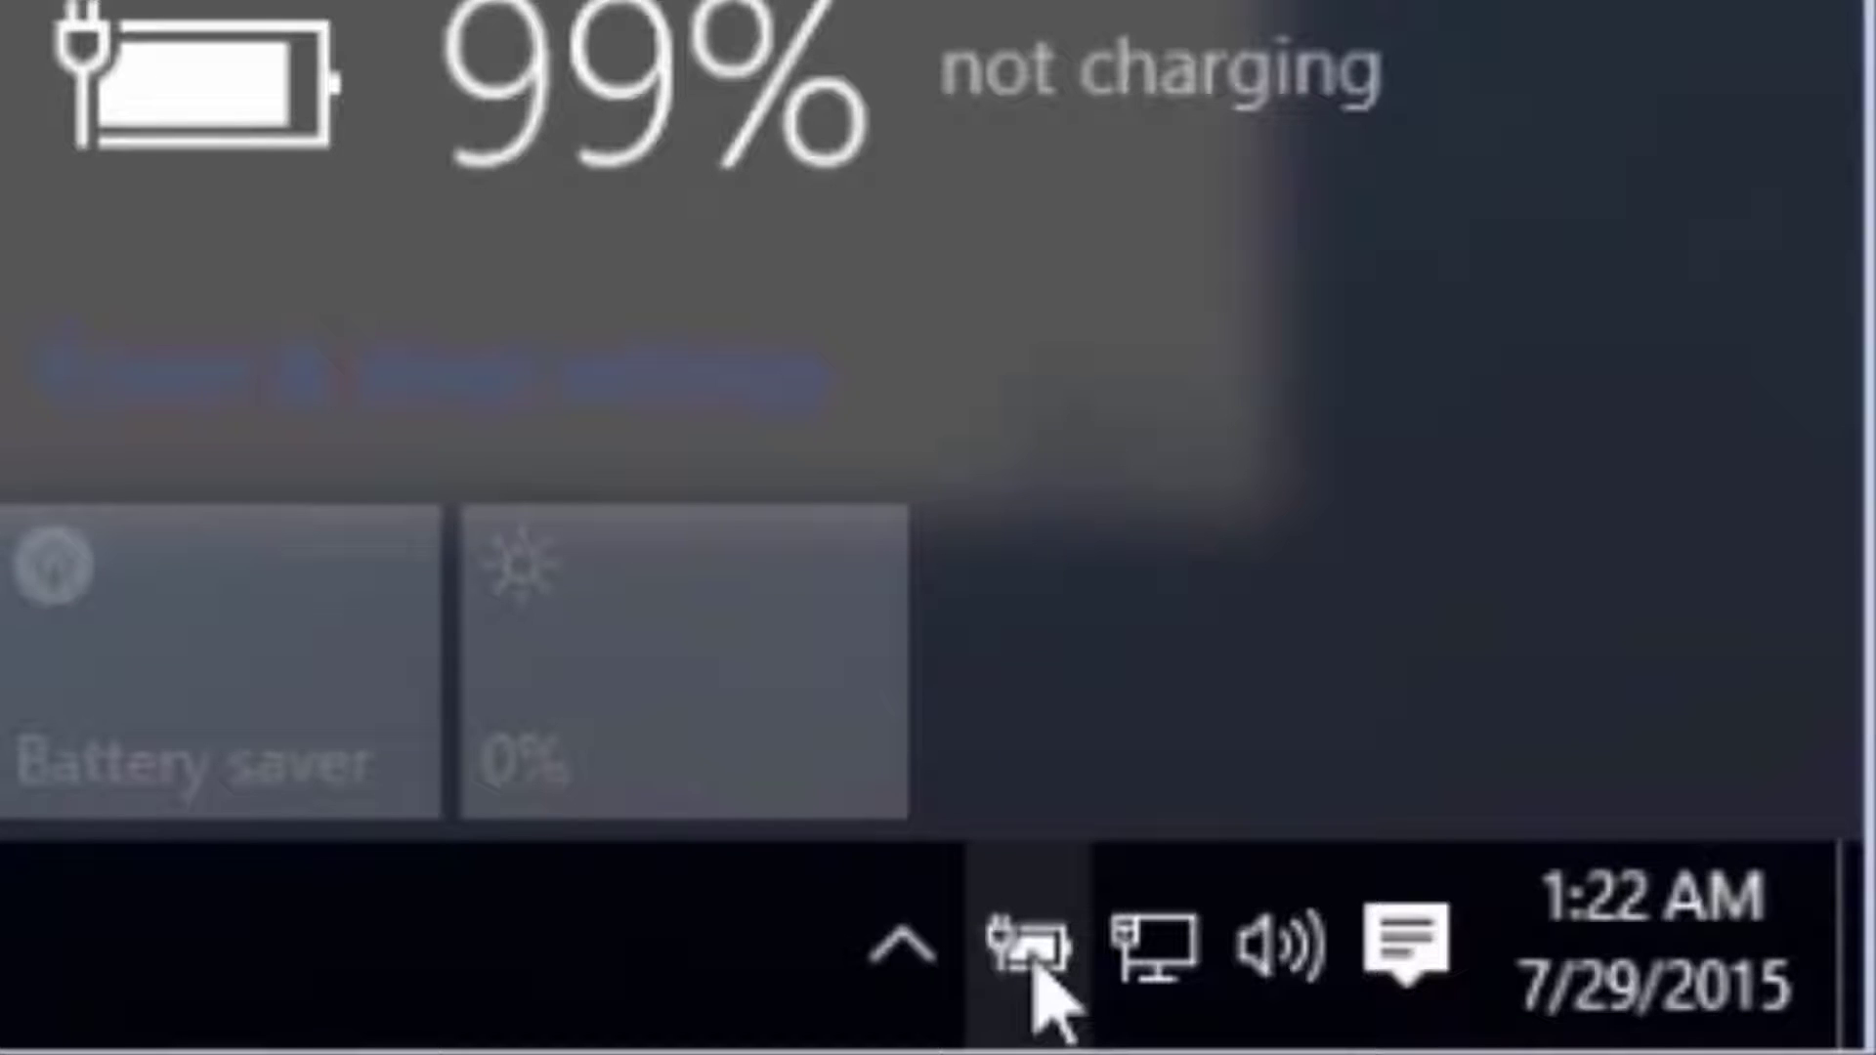
right_click(1034, 968)
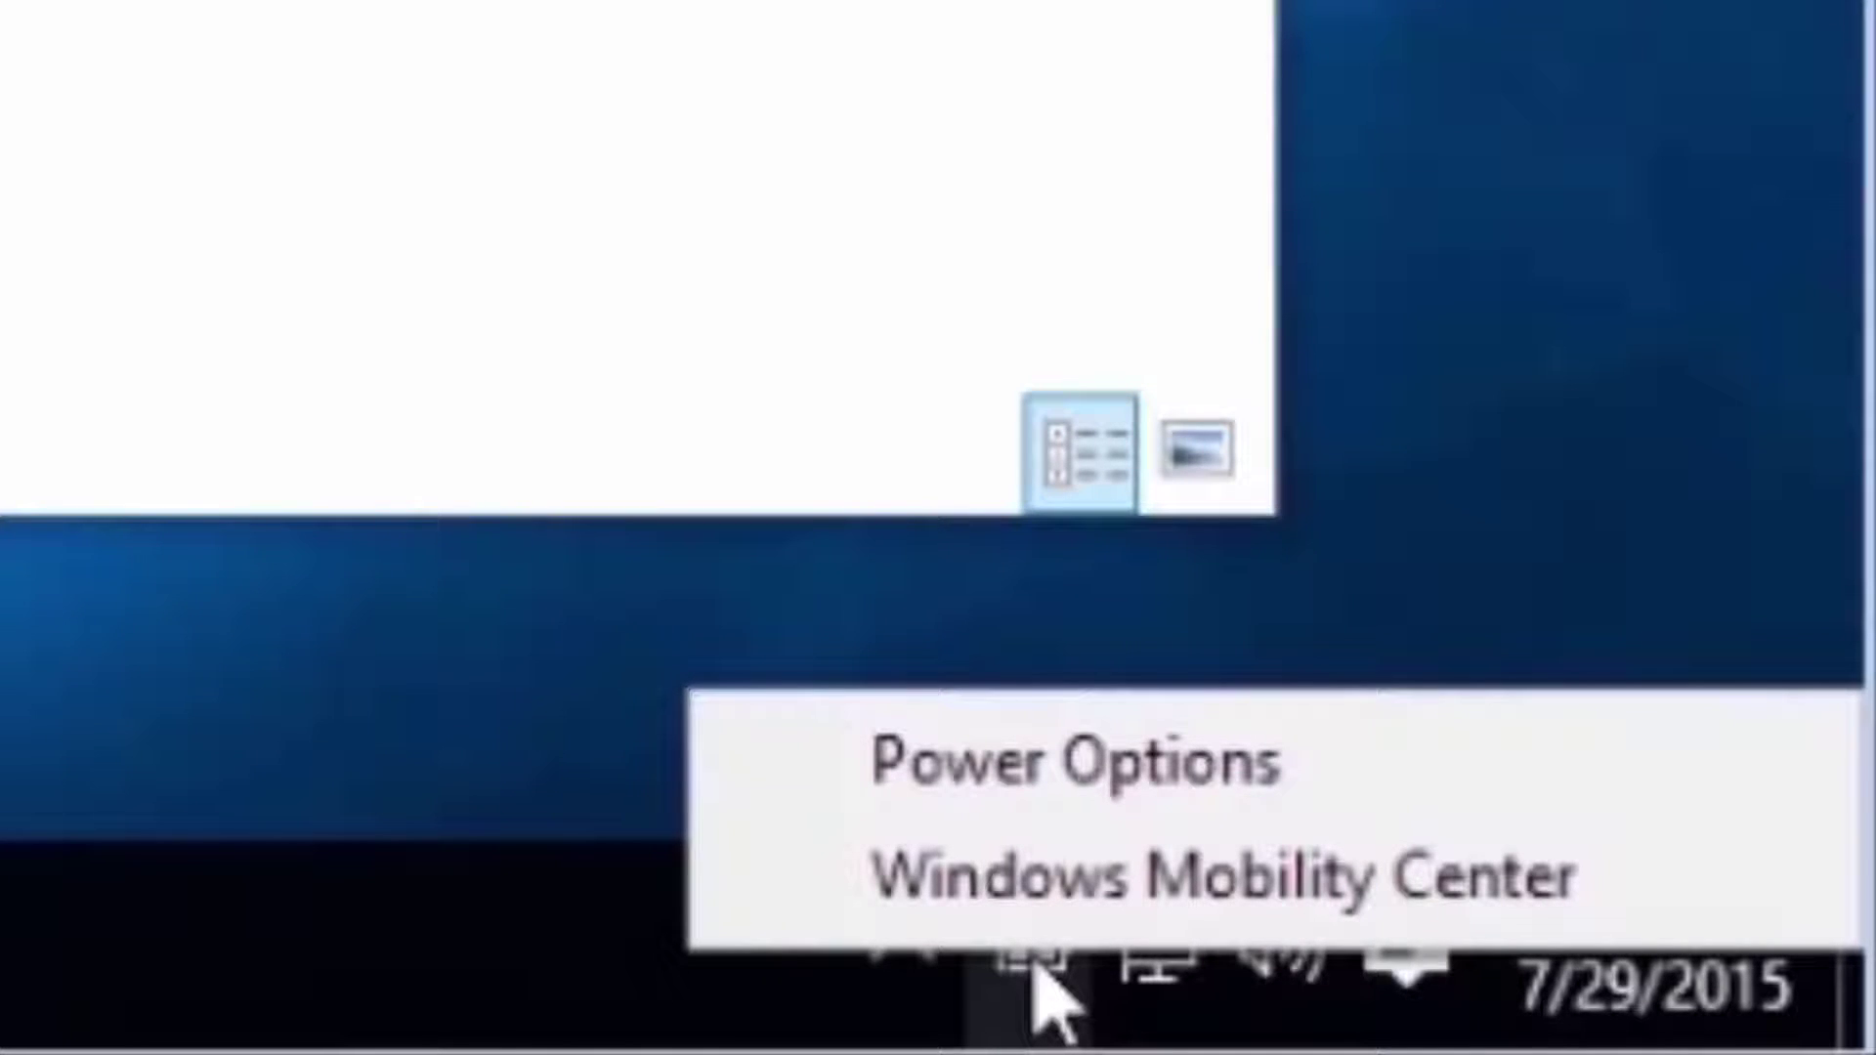
click(283, 817)
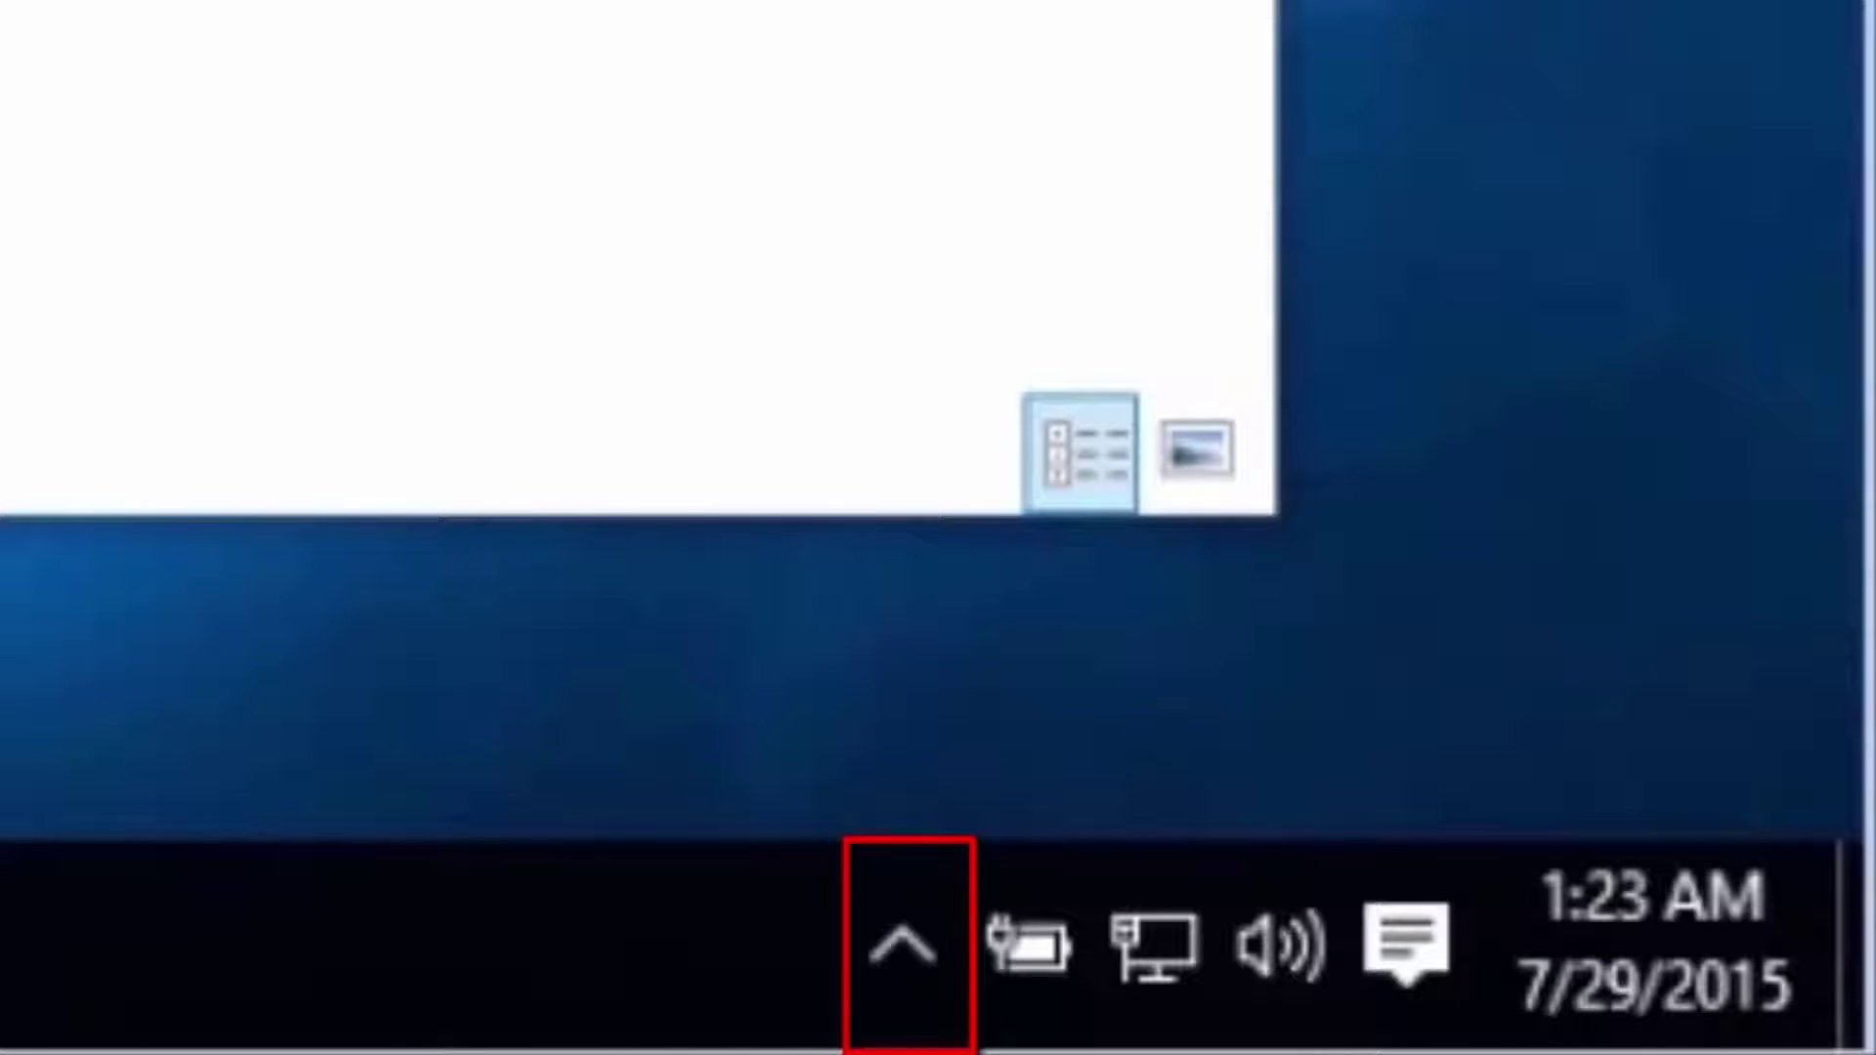
click(875, 955)
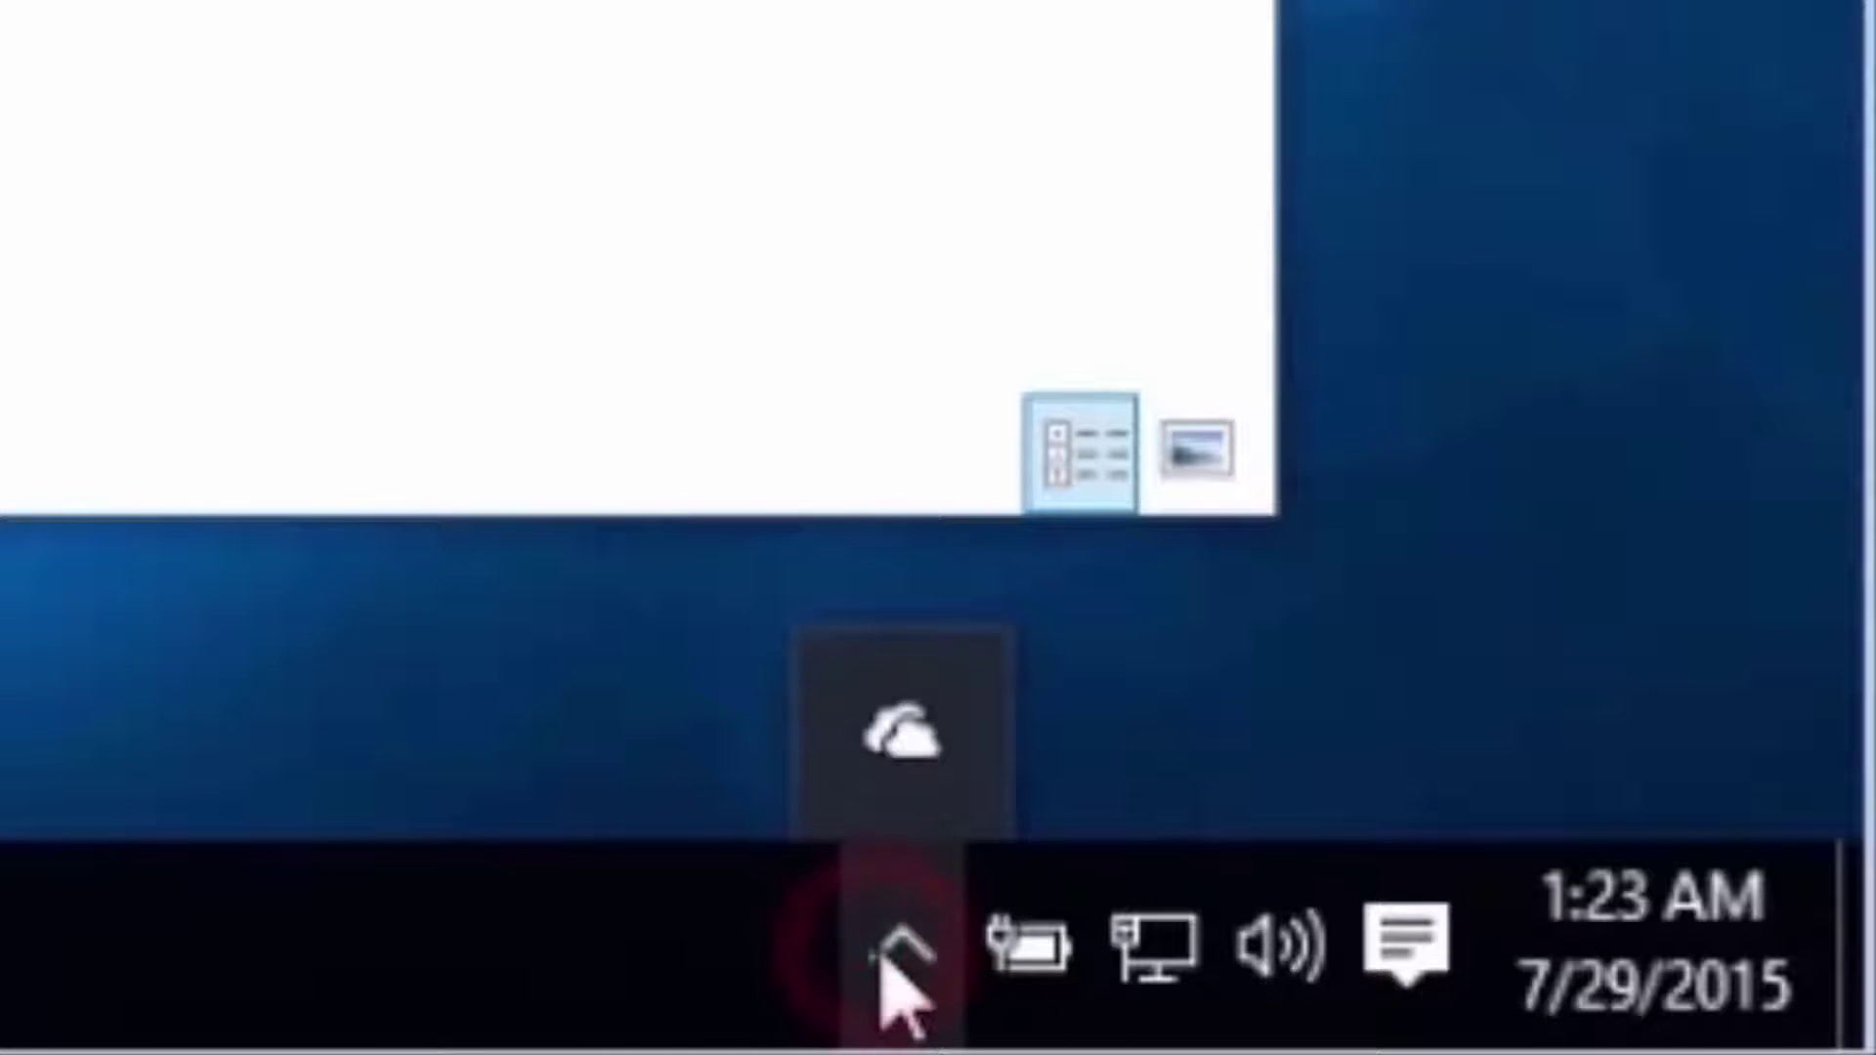
click(882, 958)
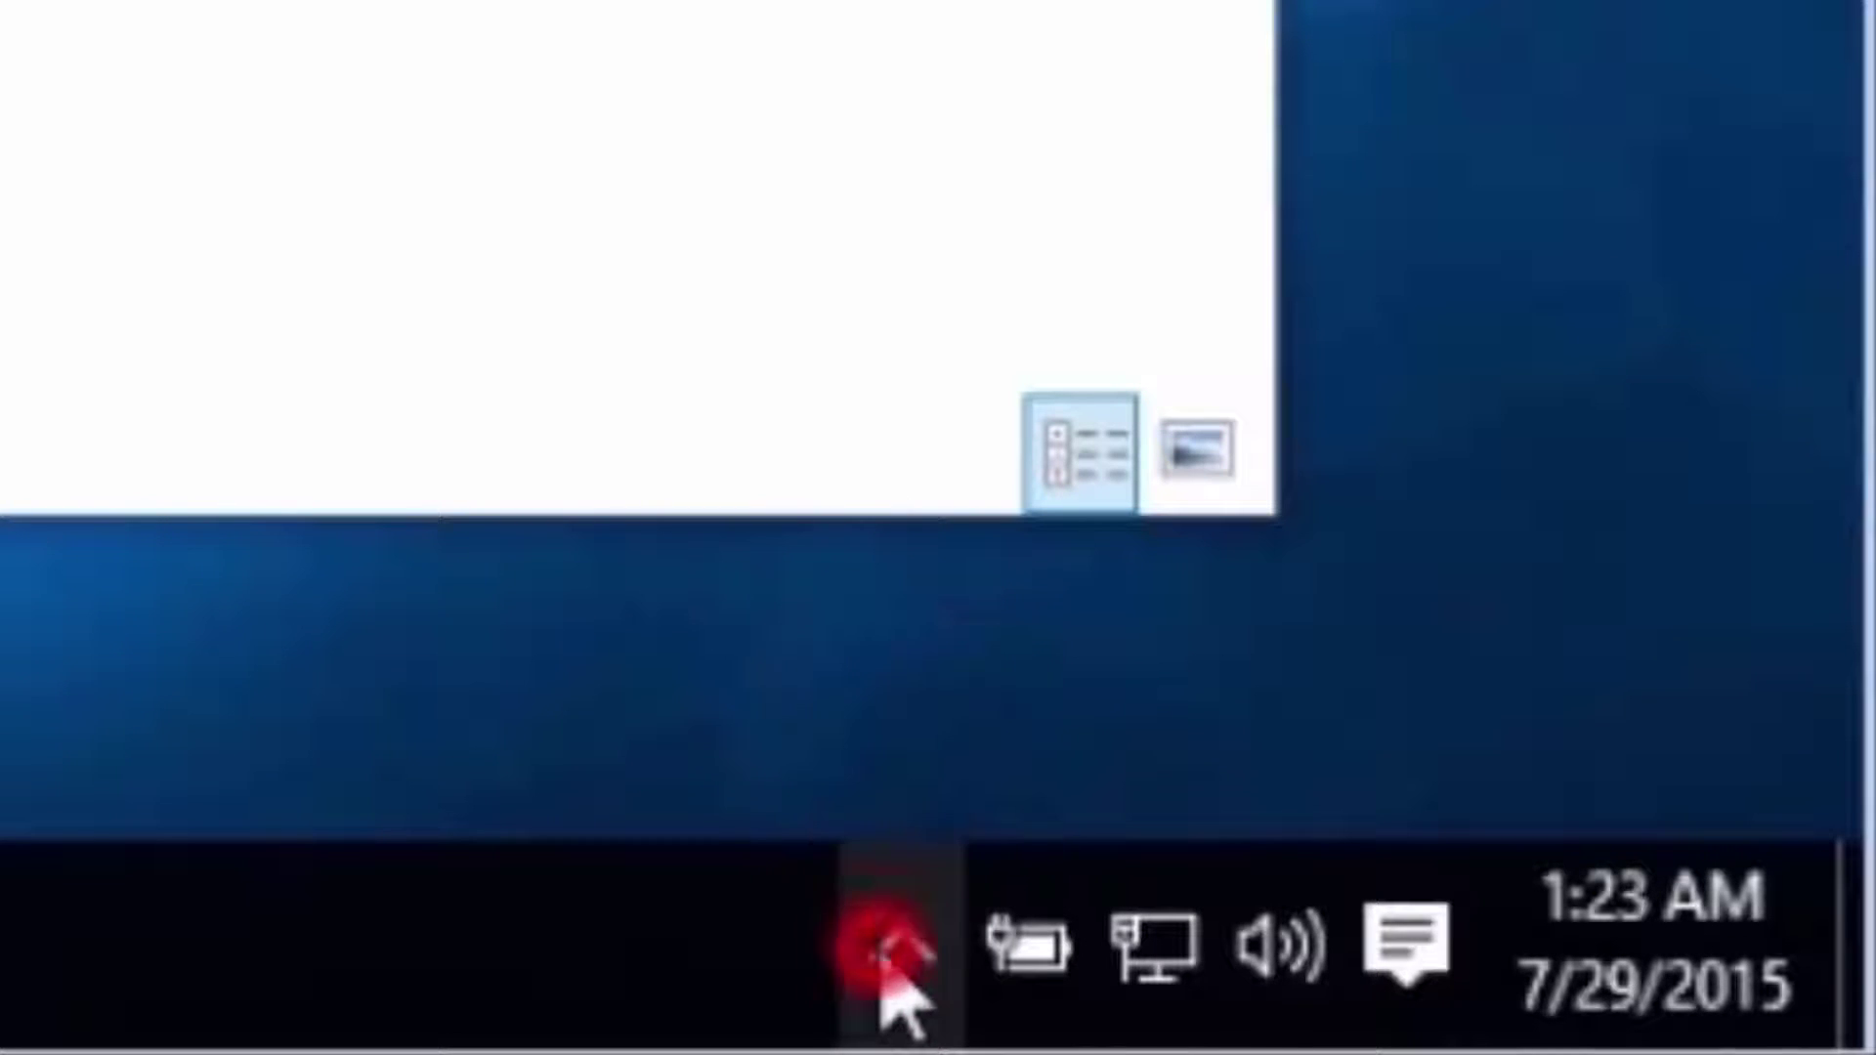
View the "Updates were installed" notification from the Action Center, and close the Windows Update settings it opens
mouse_move(1028, 946)
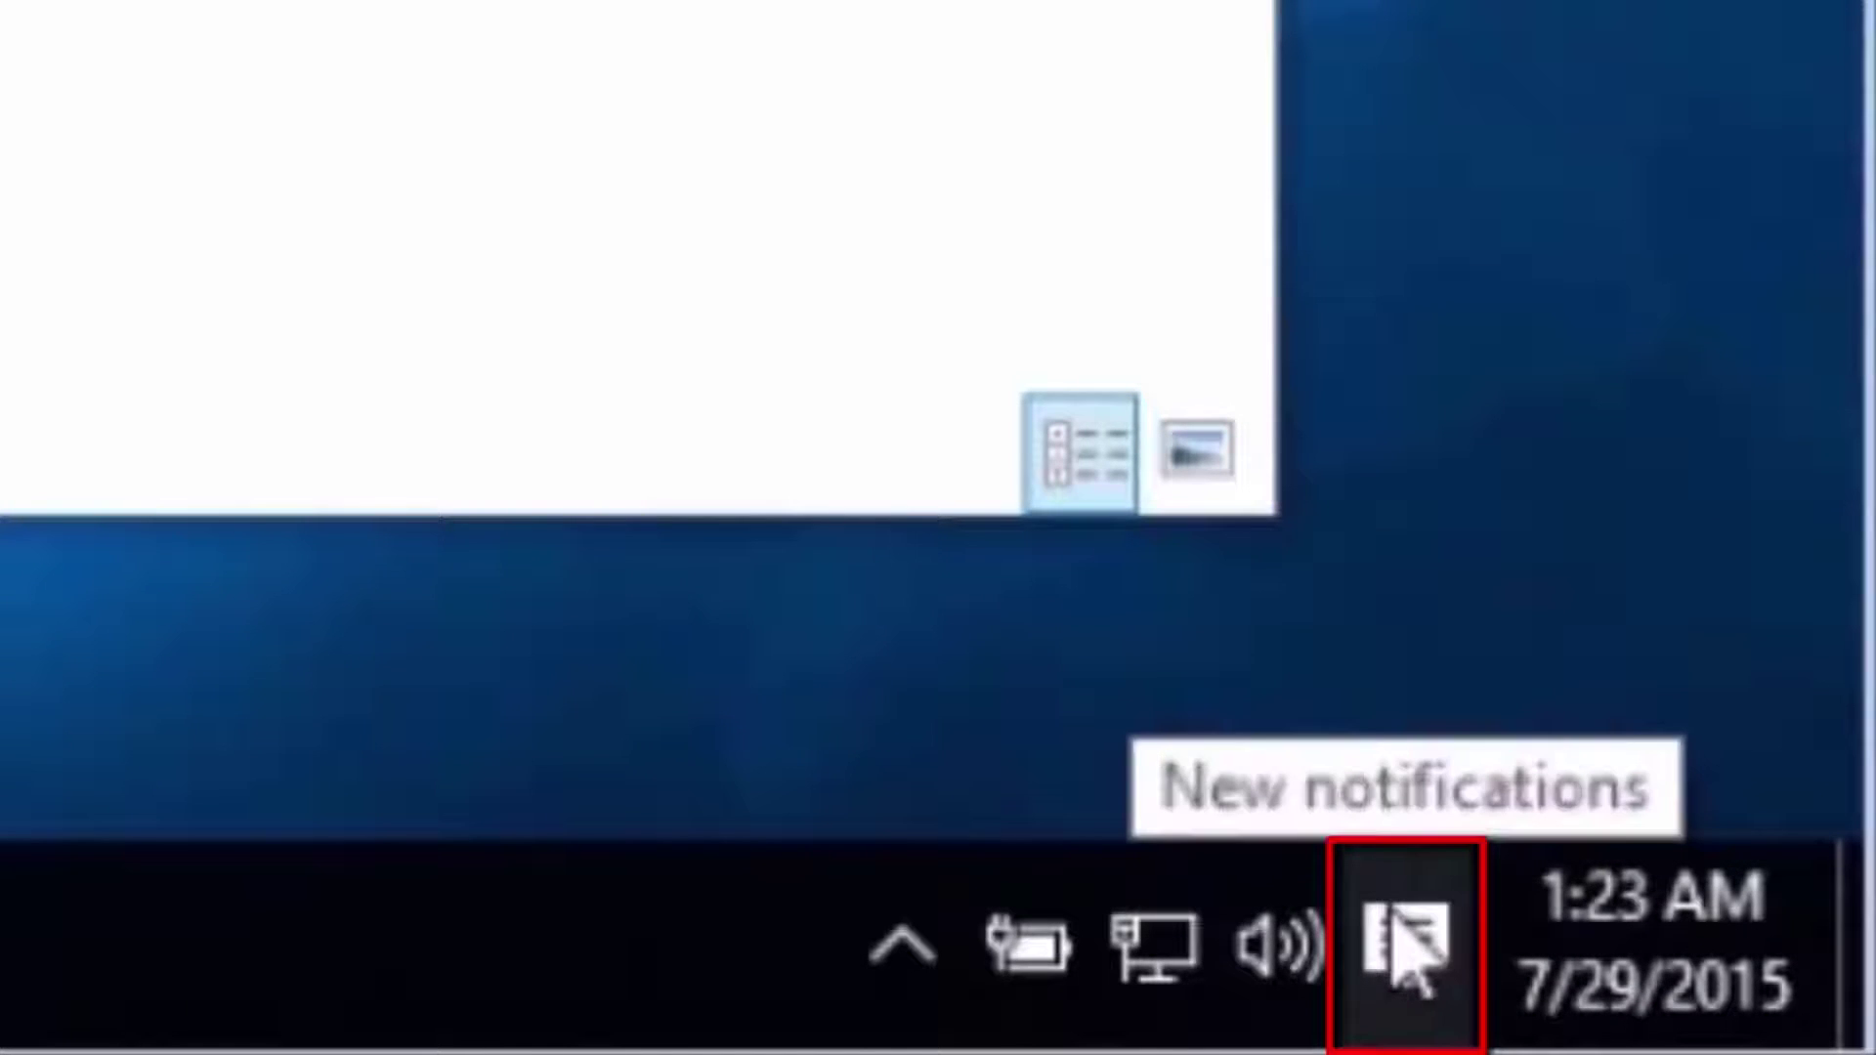
click(1407, 953)
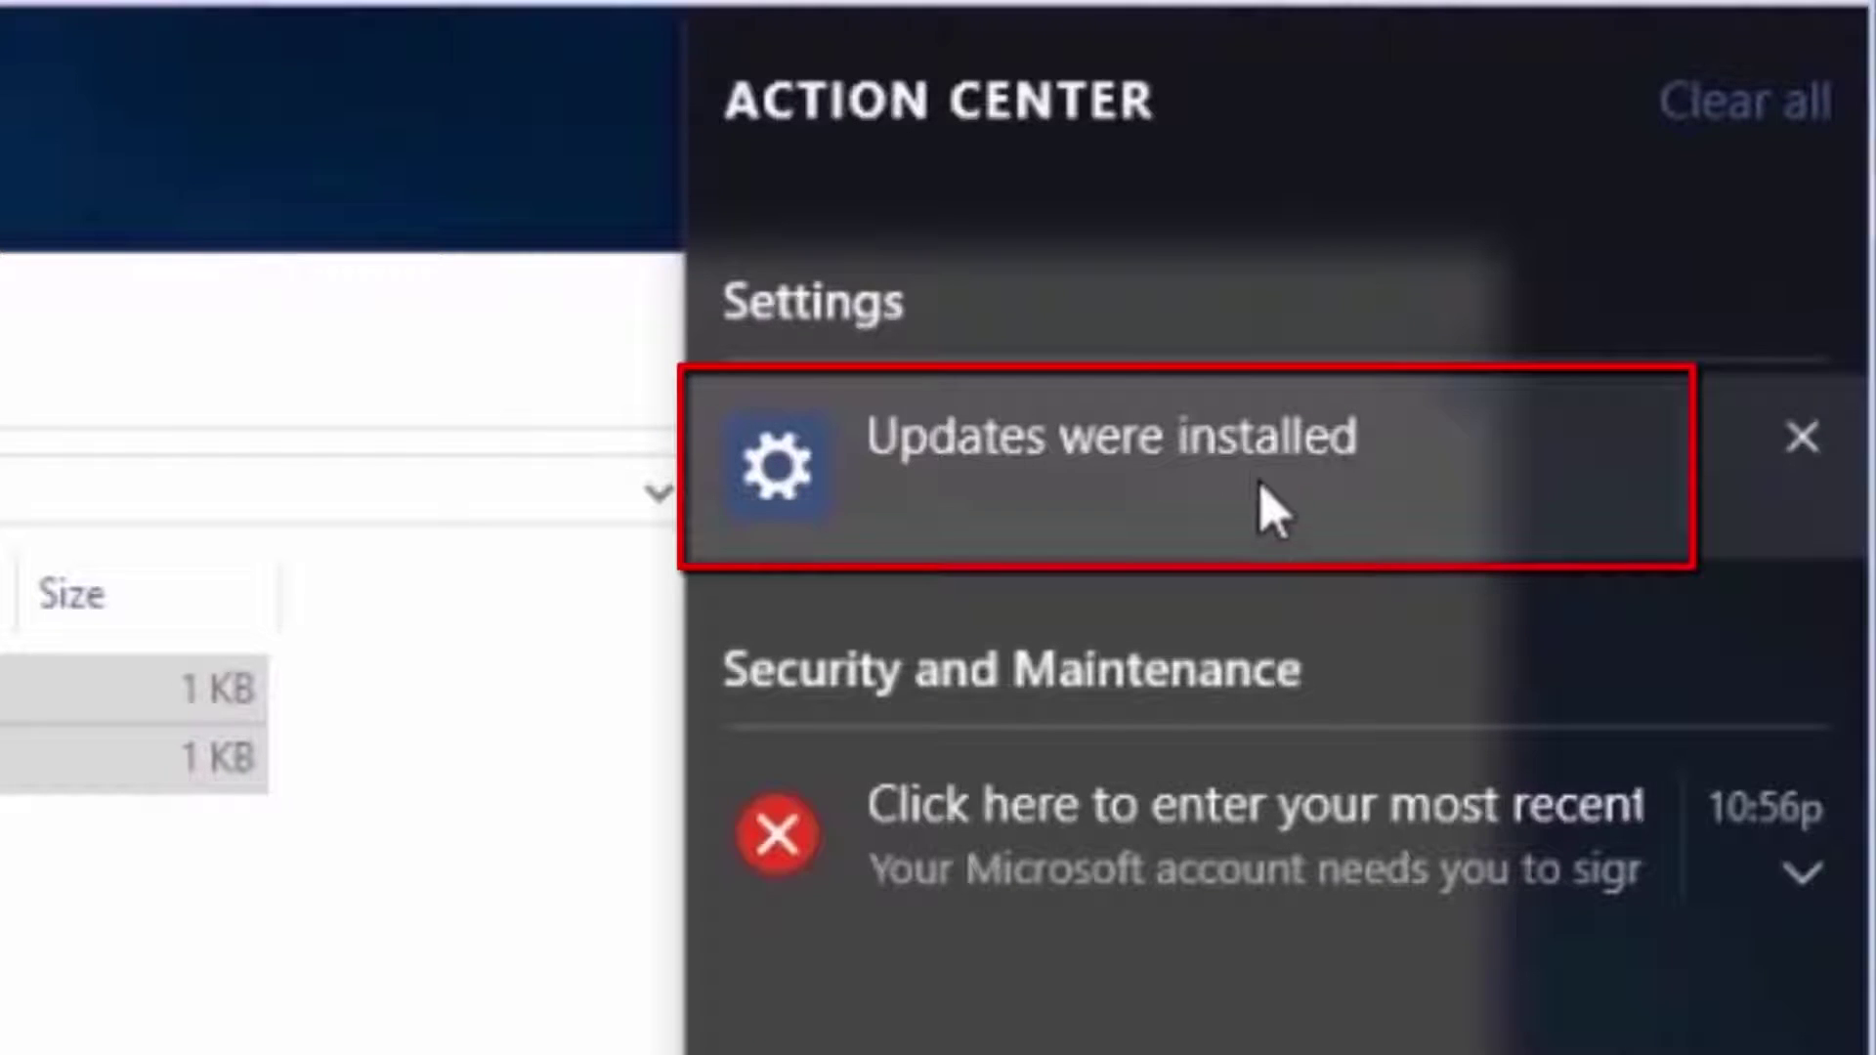
click(1260, 494)
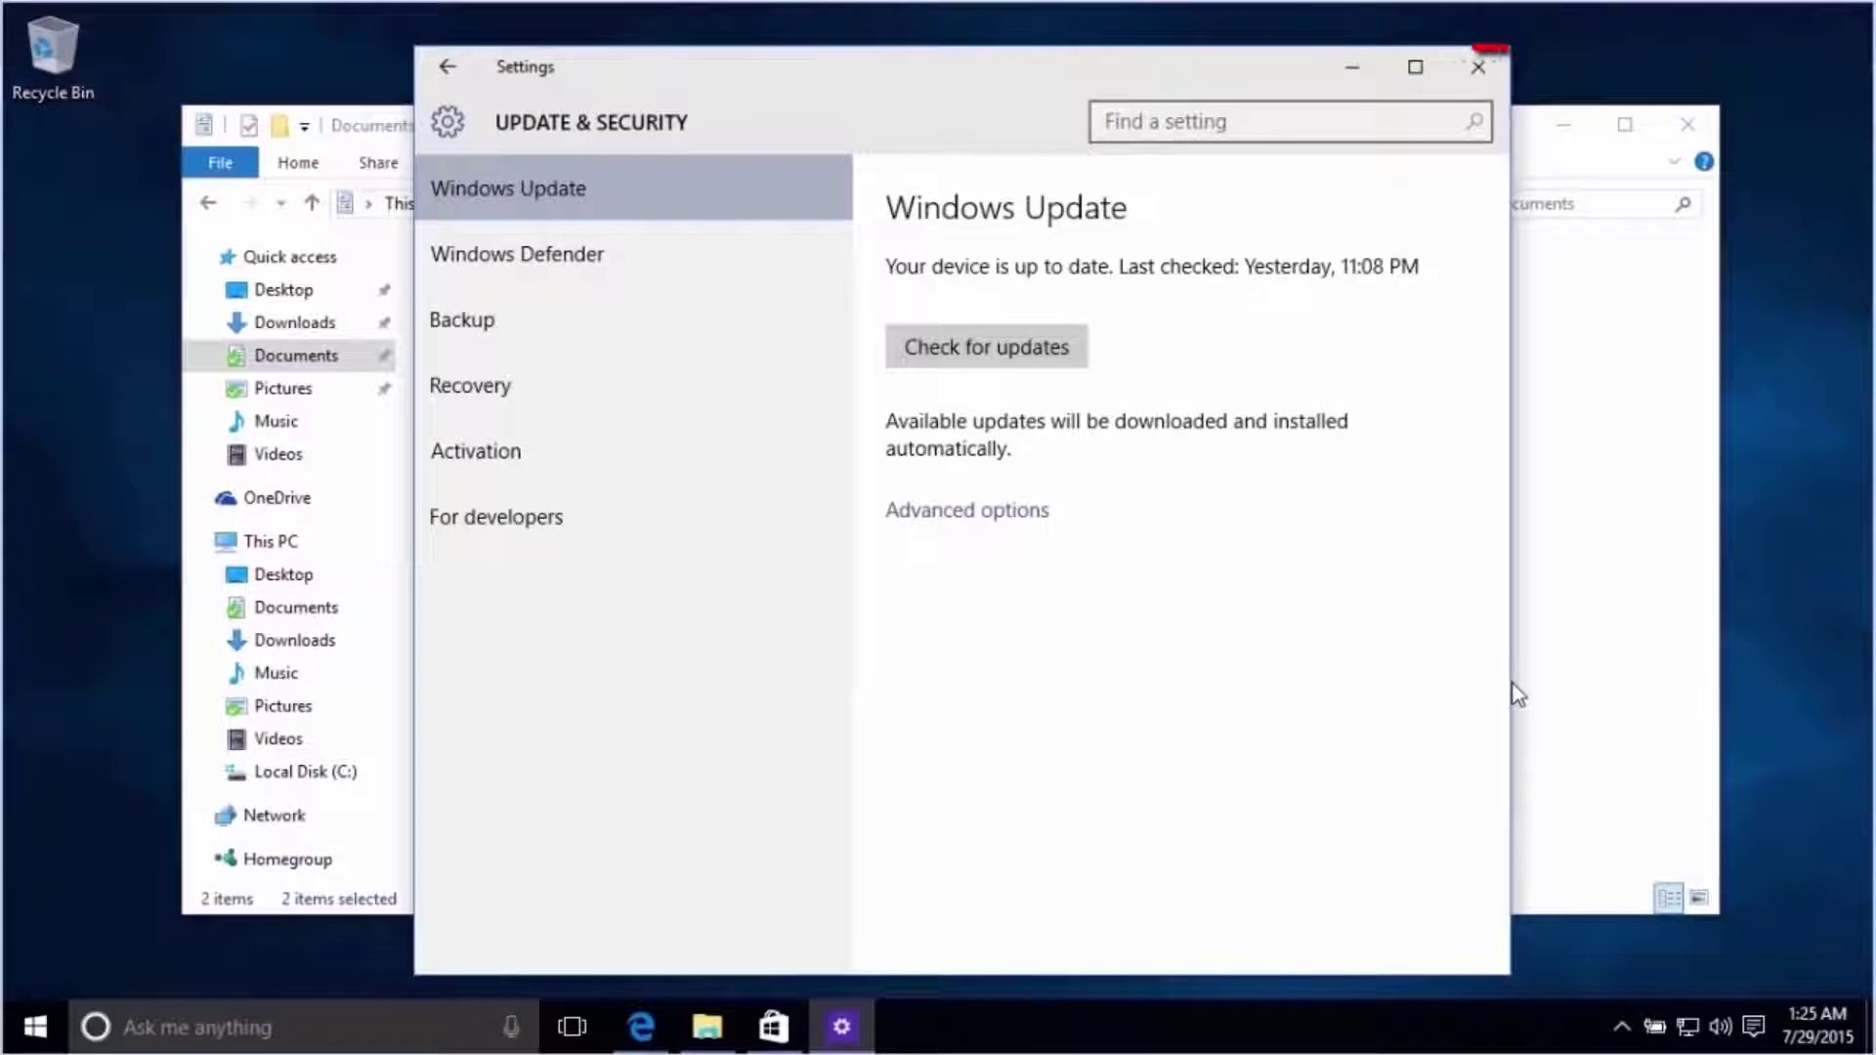
click(1478, 67)
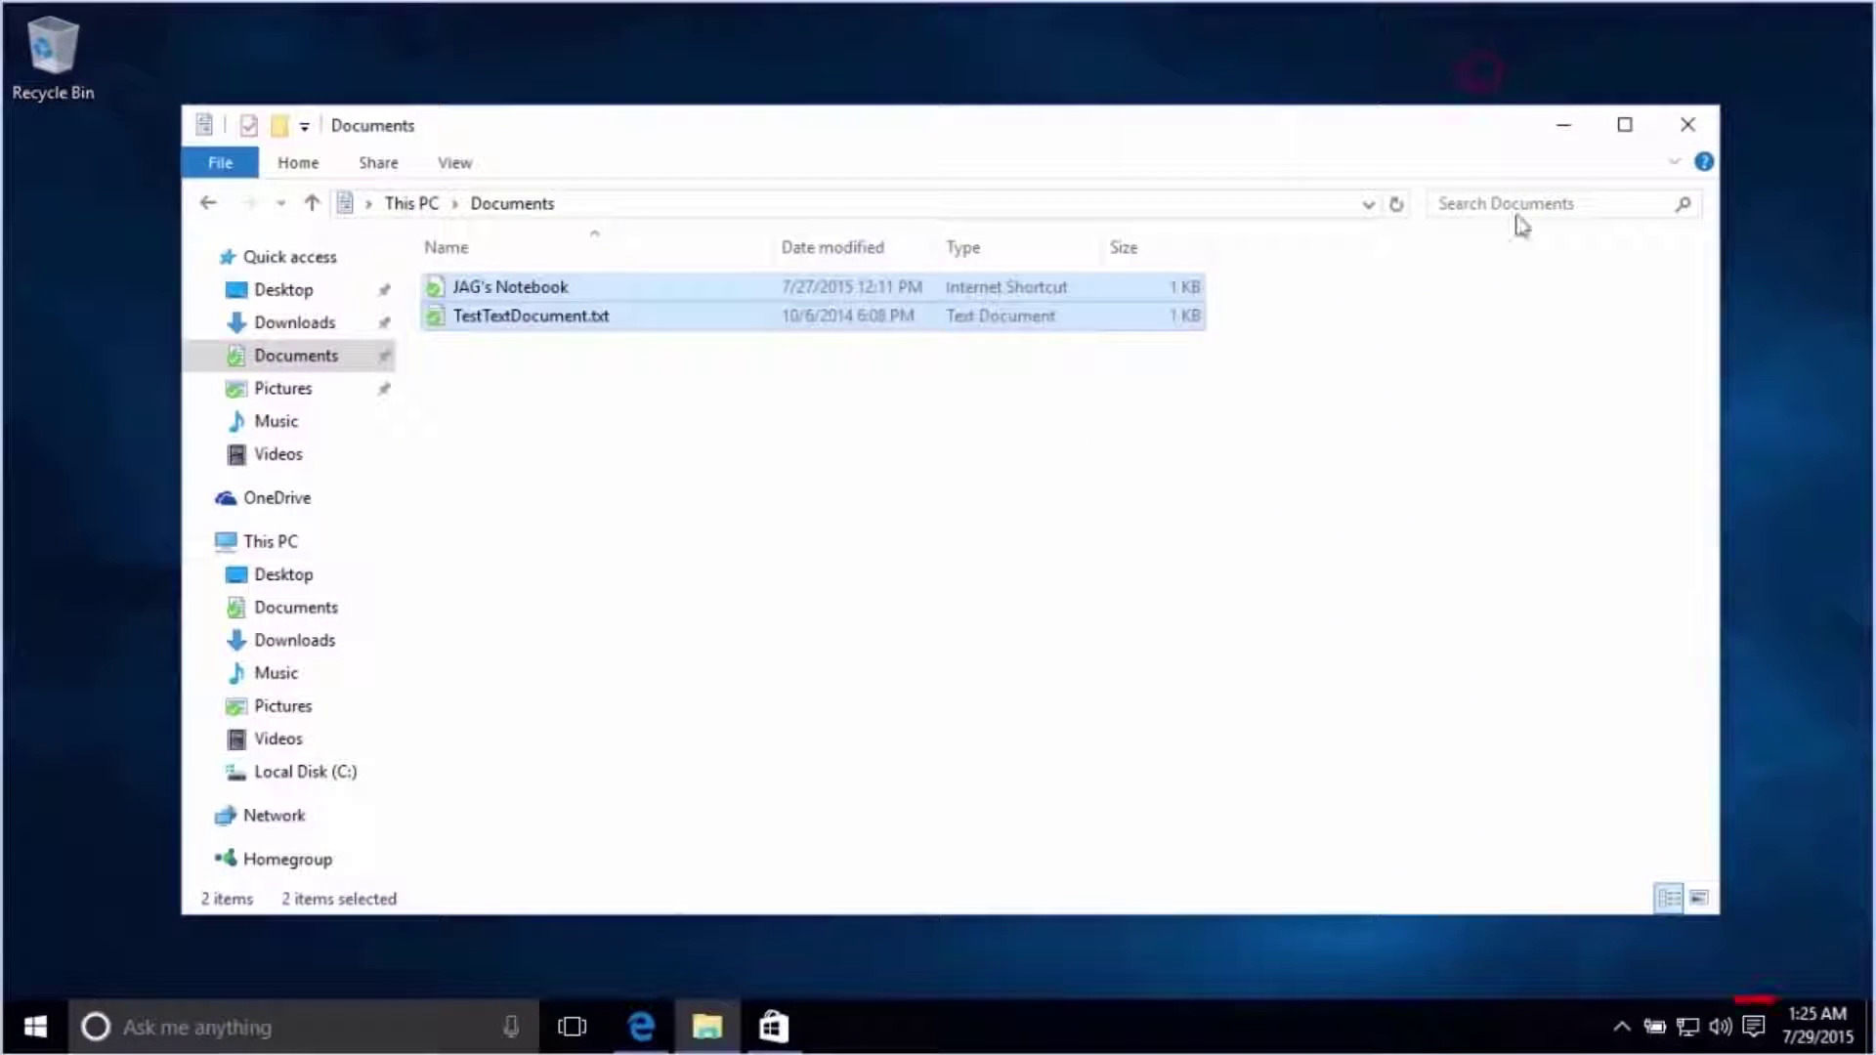
Dismiss the Security and Maintenance notification in the Action Center, and minimize the Documents window
click(1754, 1026)
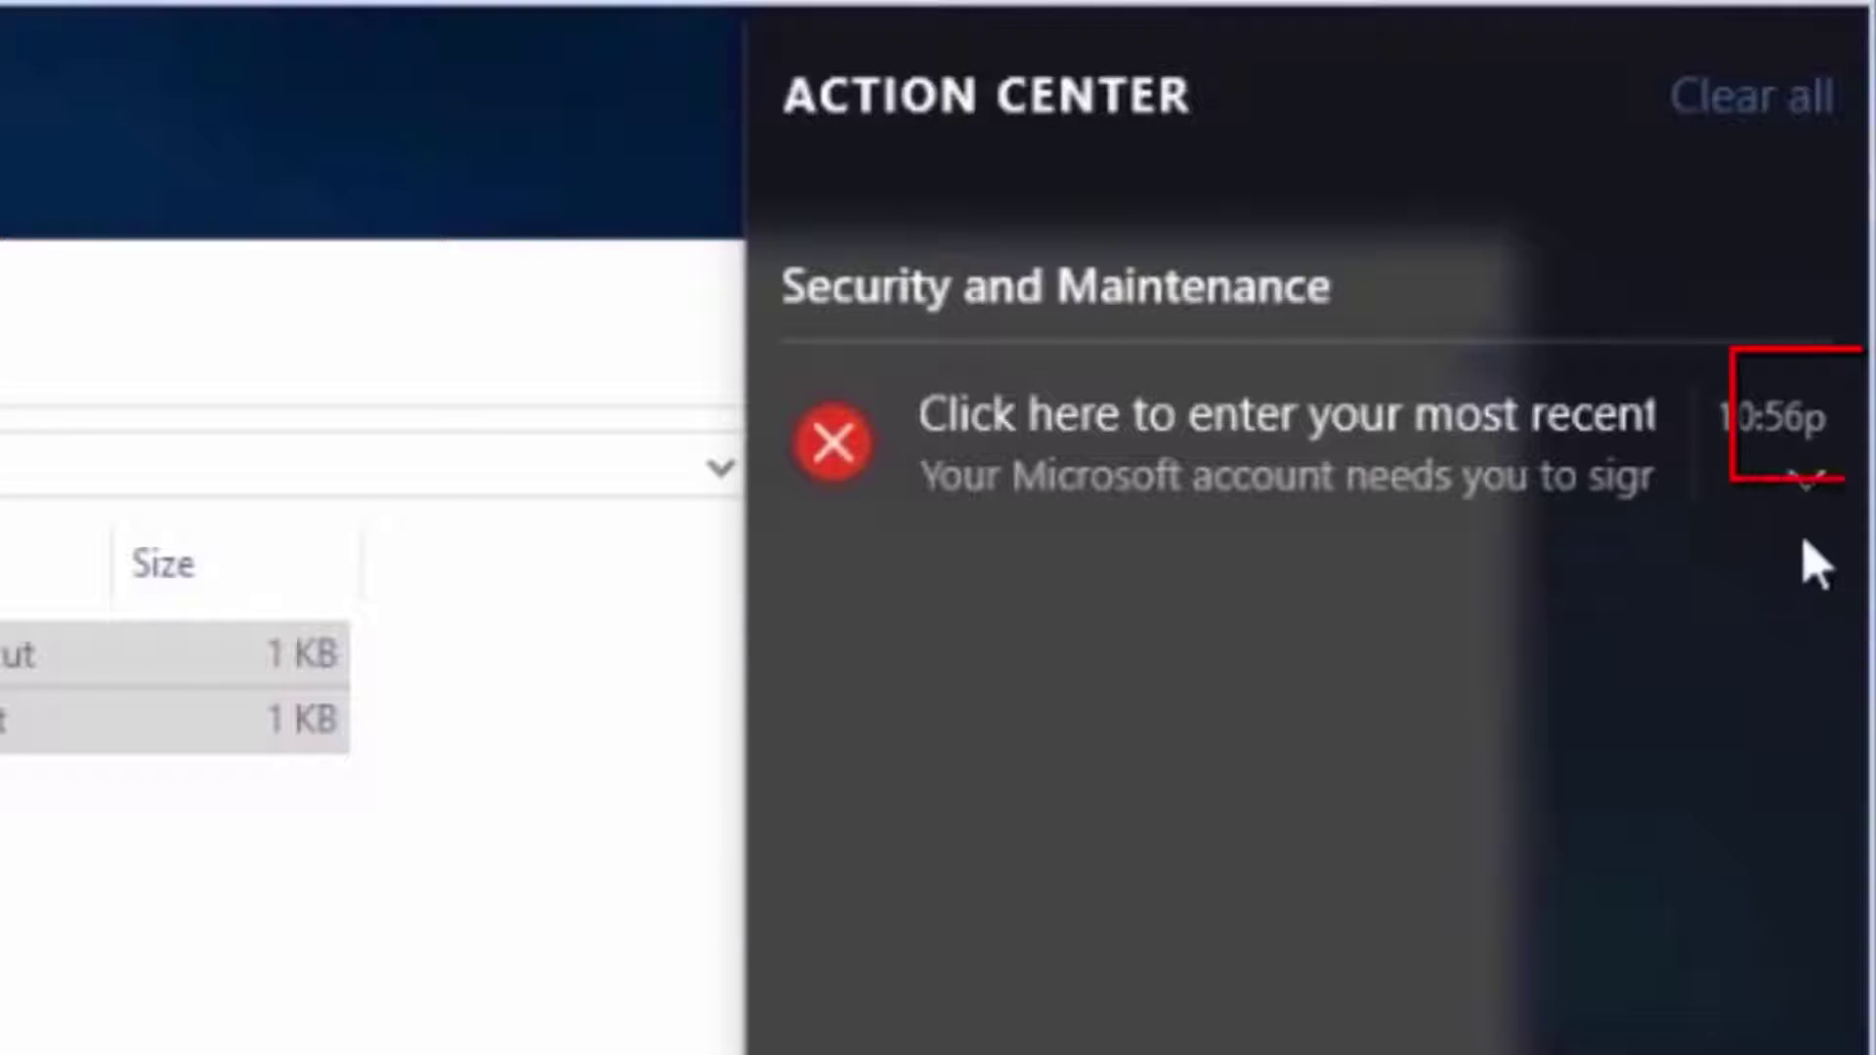
mouse_move(1781, 435)
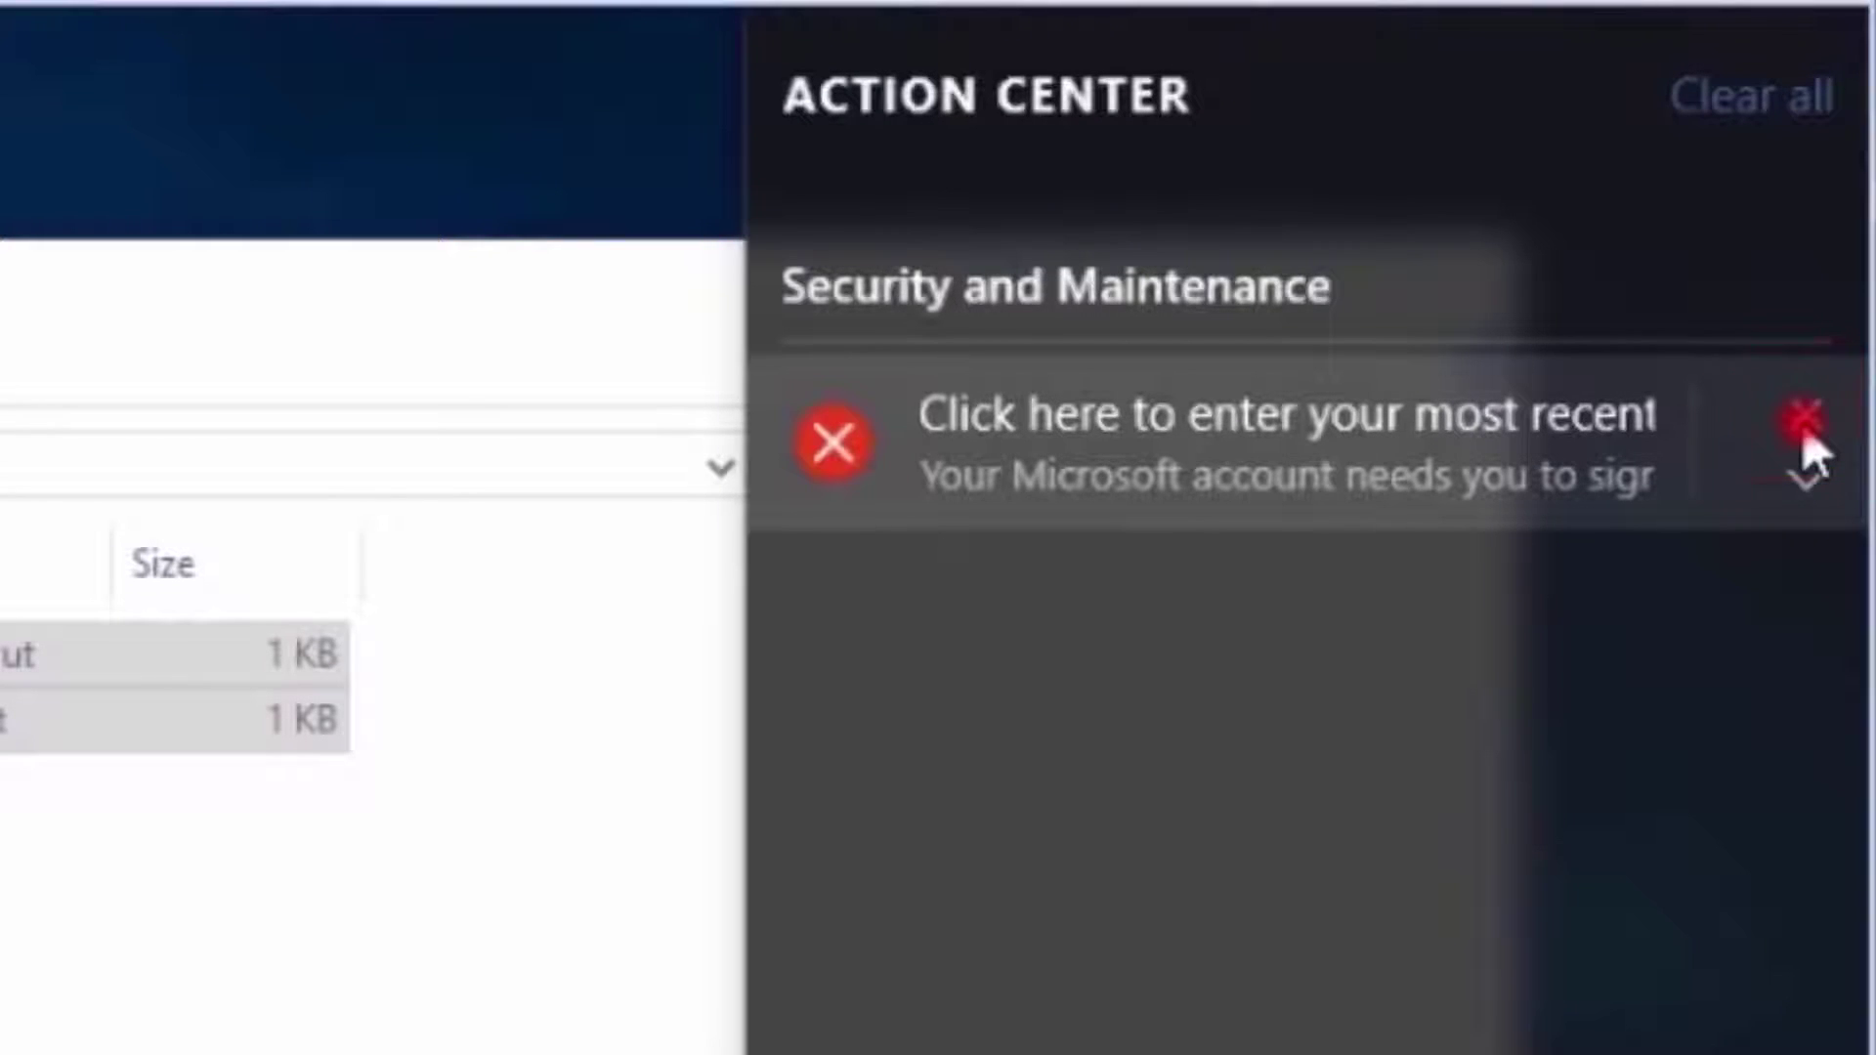
click(1803, 421)
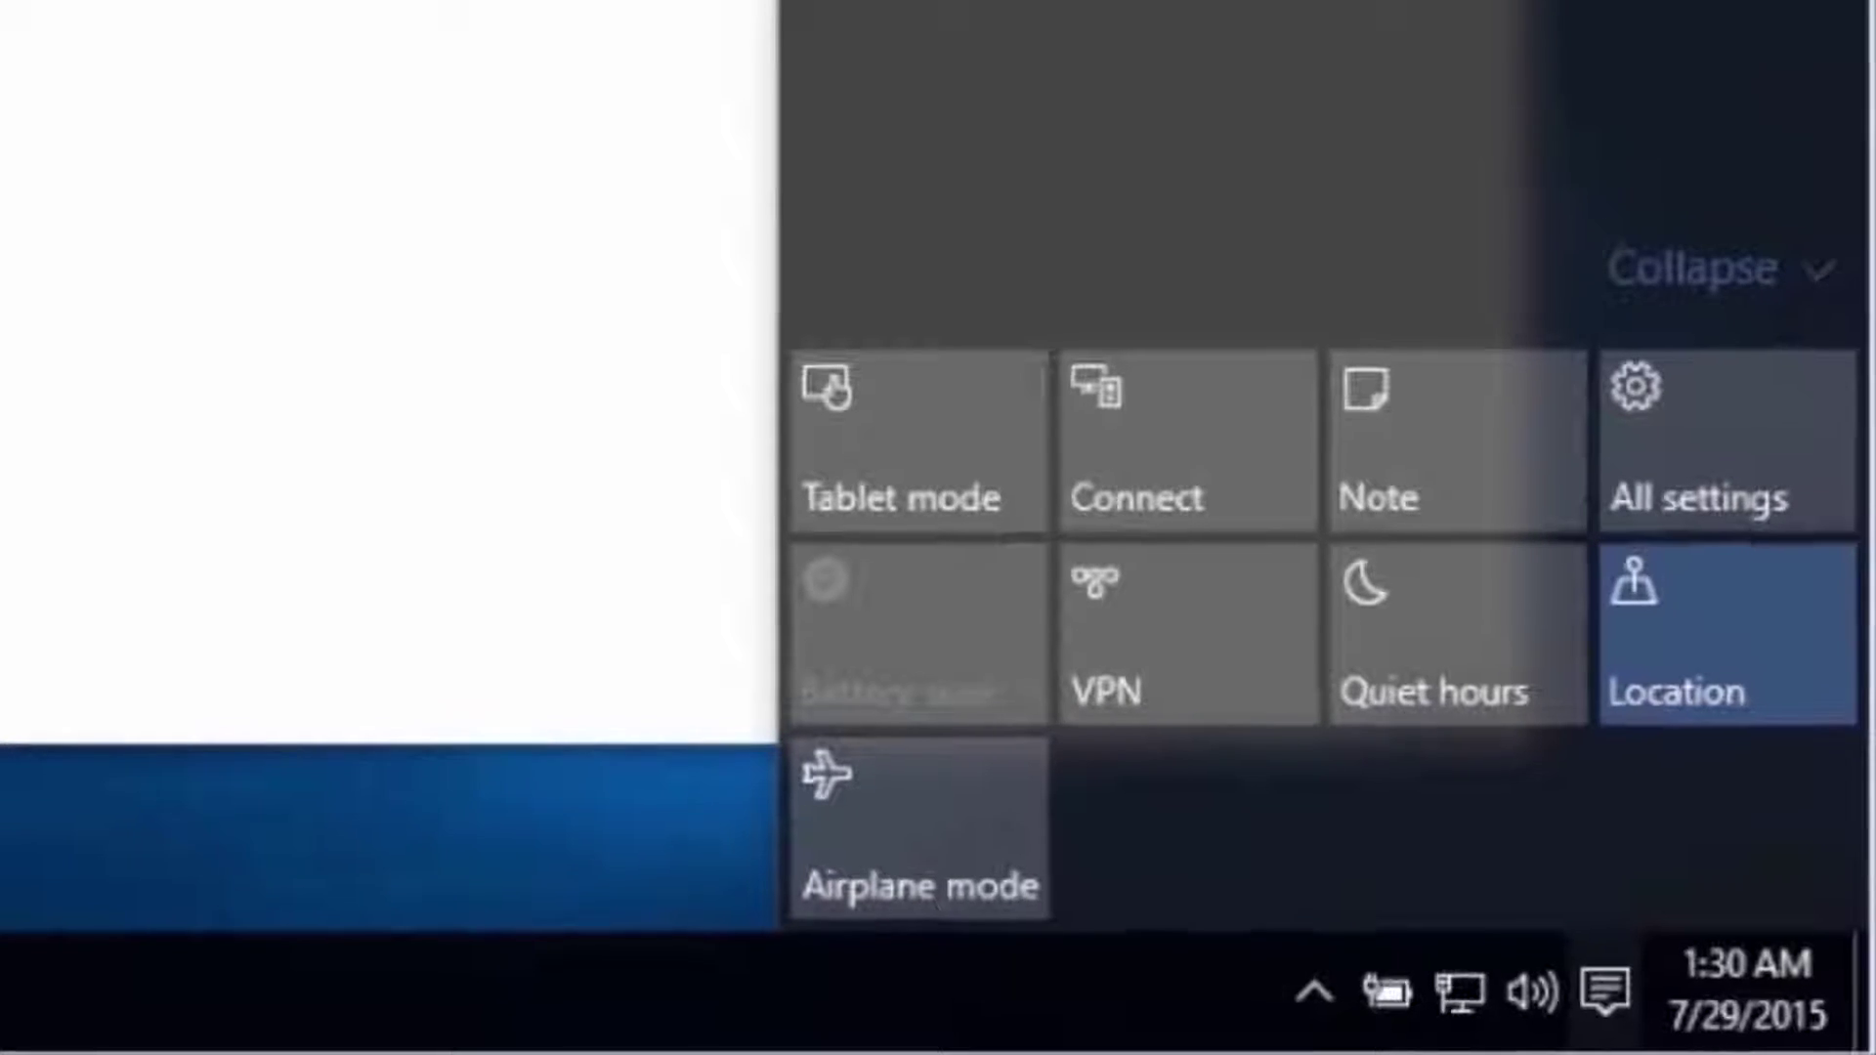
click(1014, 739)
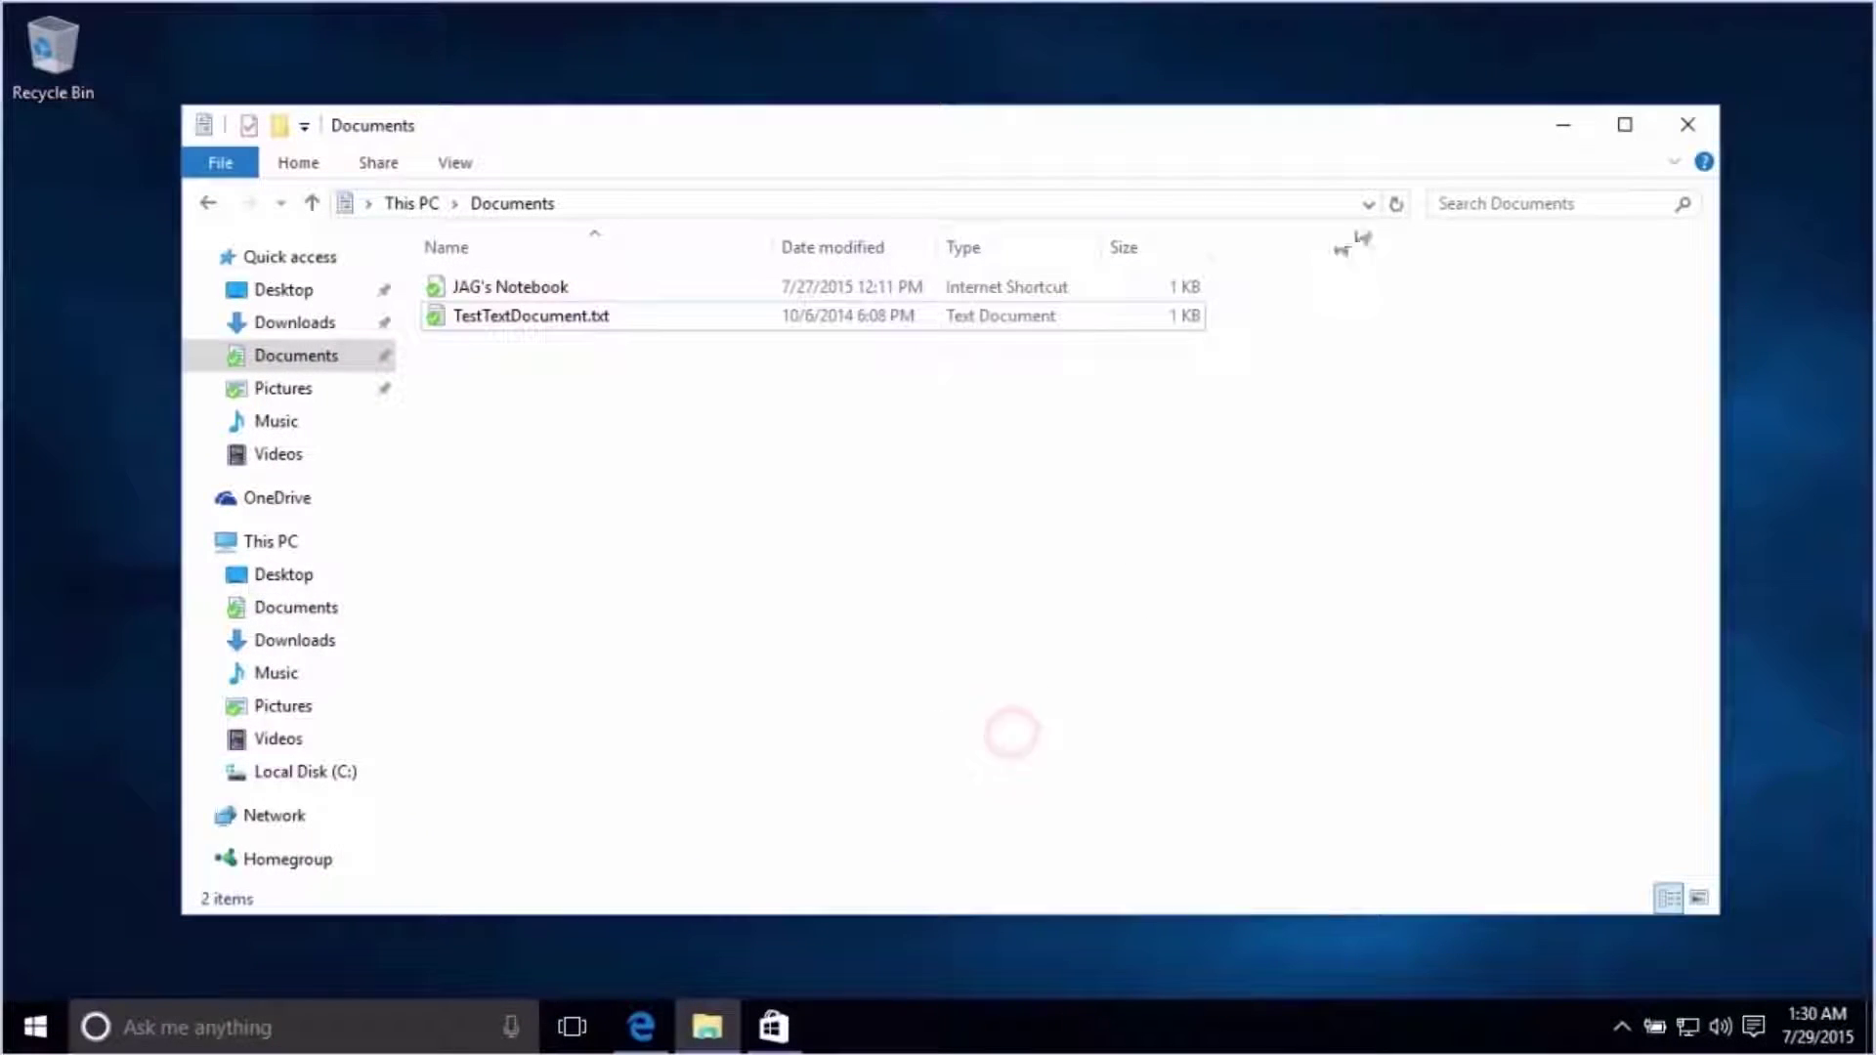
click(1559, 125)
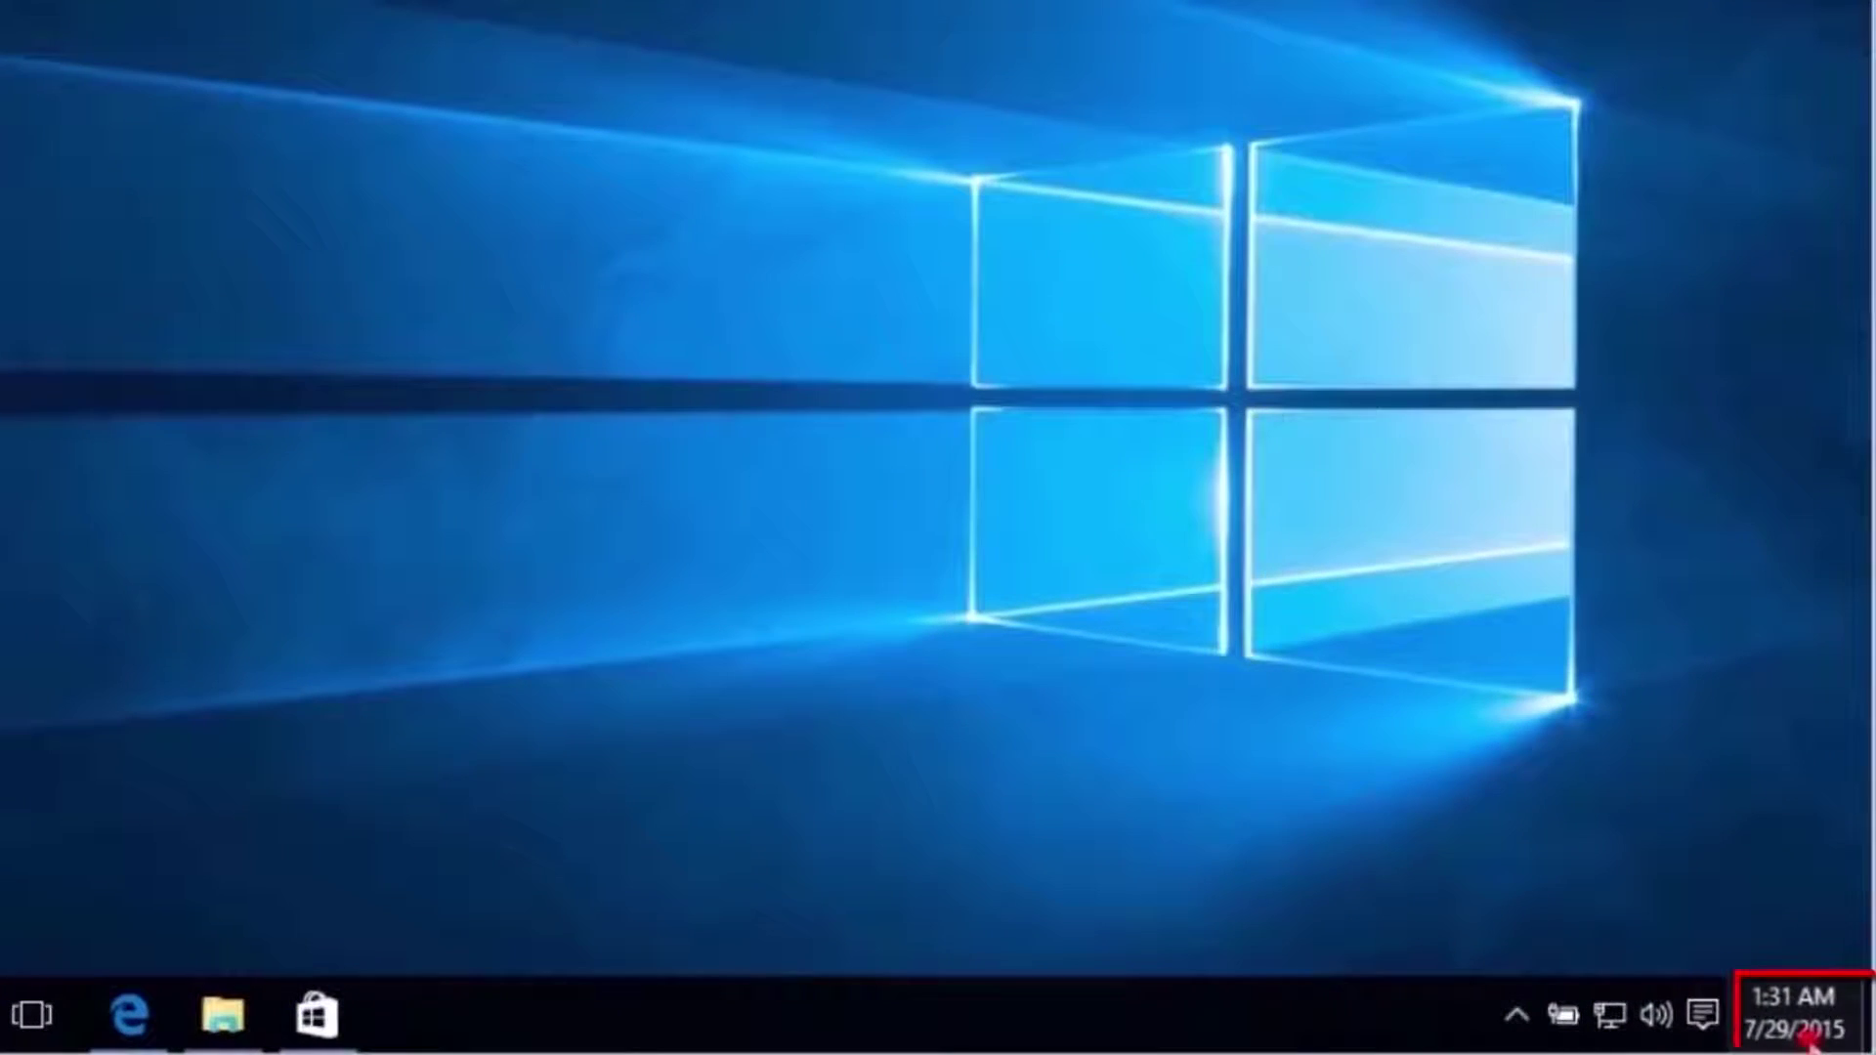
Browse the taskbar clock's calendar to June and August 2015, return to July, and close it
click(1806, 1038)
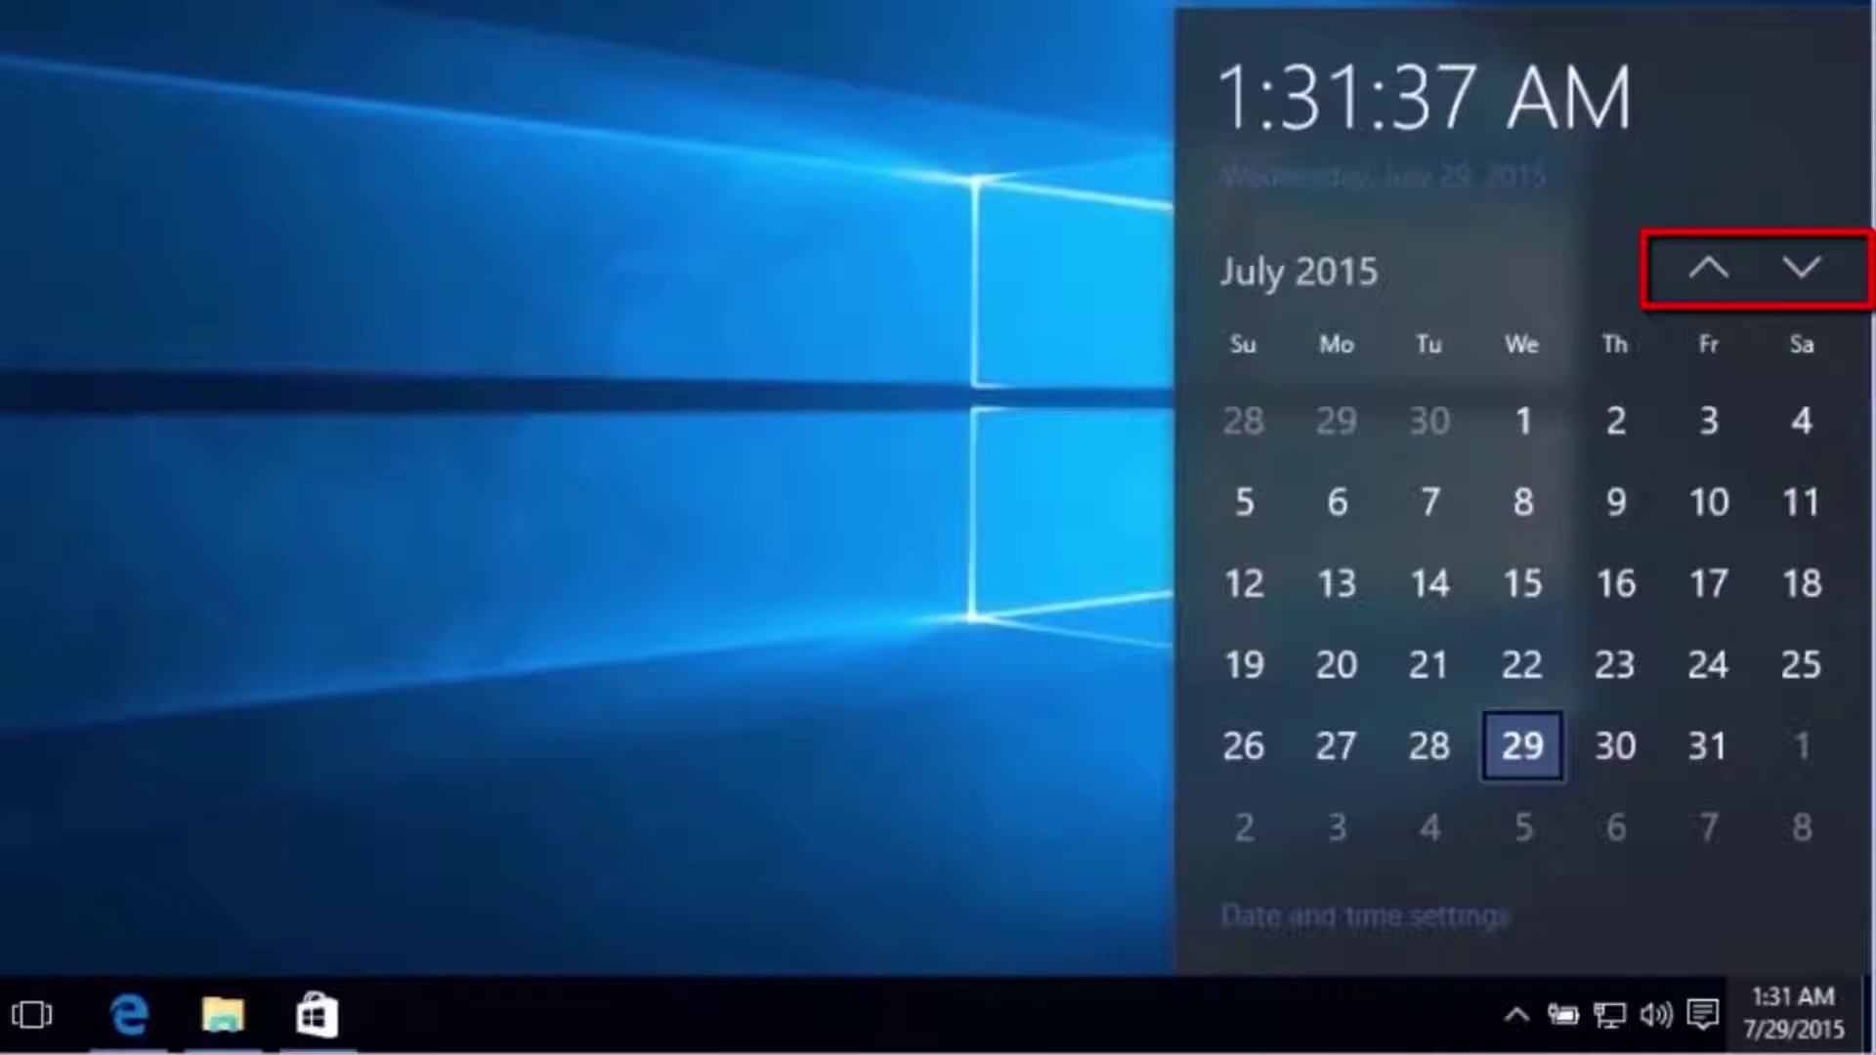
click(1709, 266)
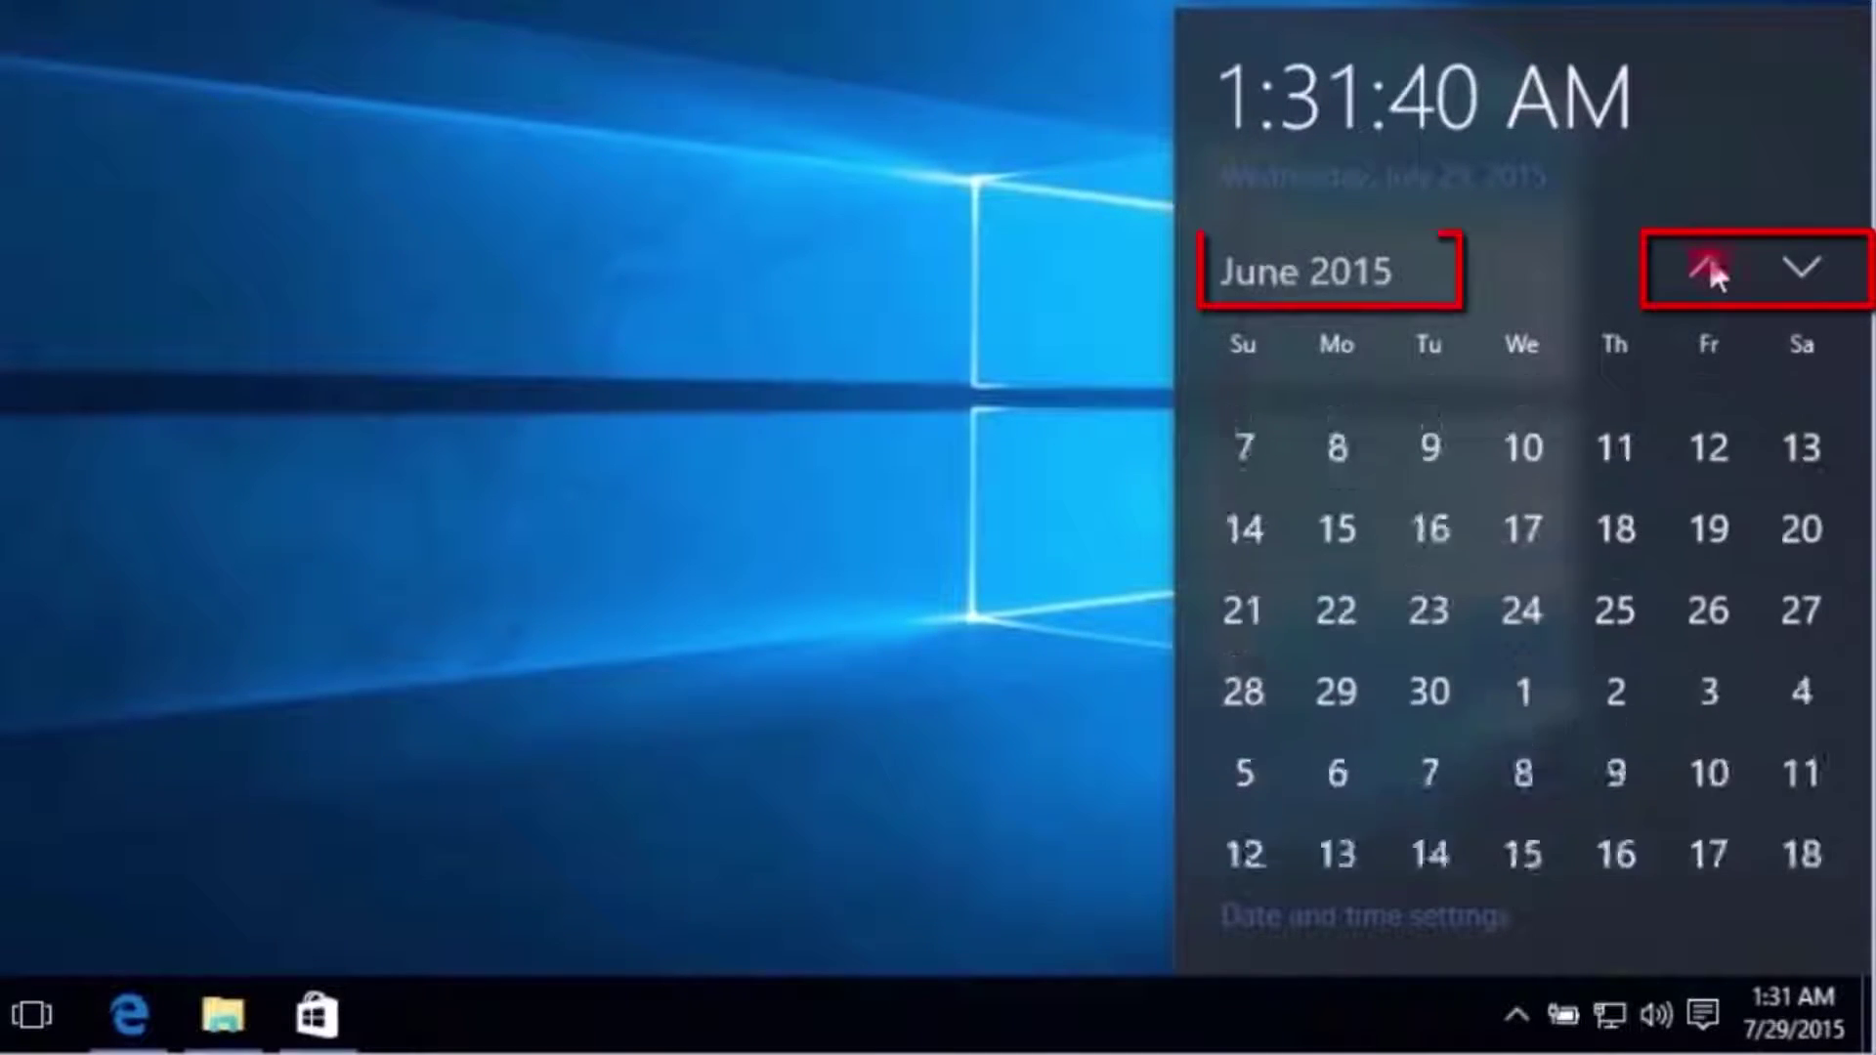
click(1796, 268)
click(1796, 269)
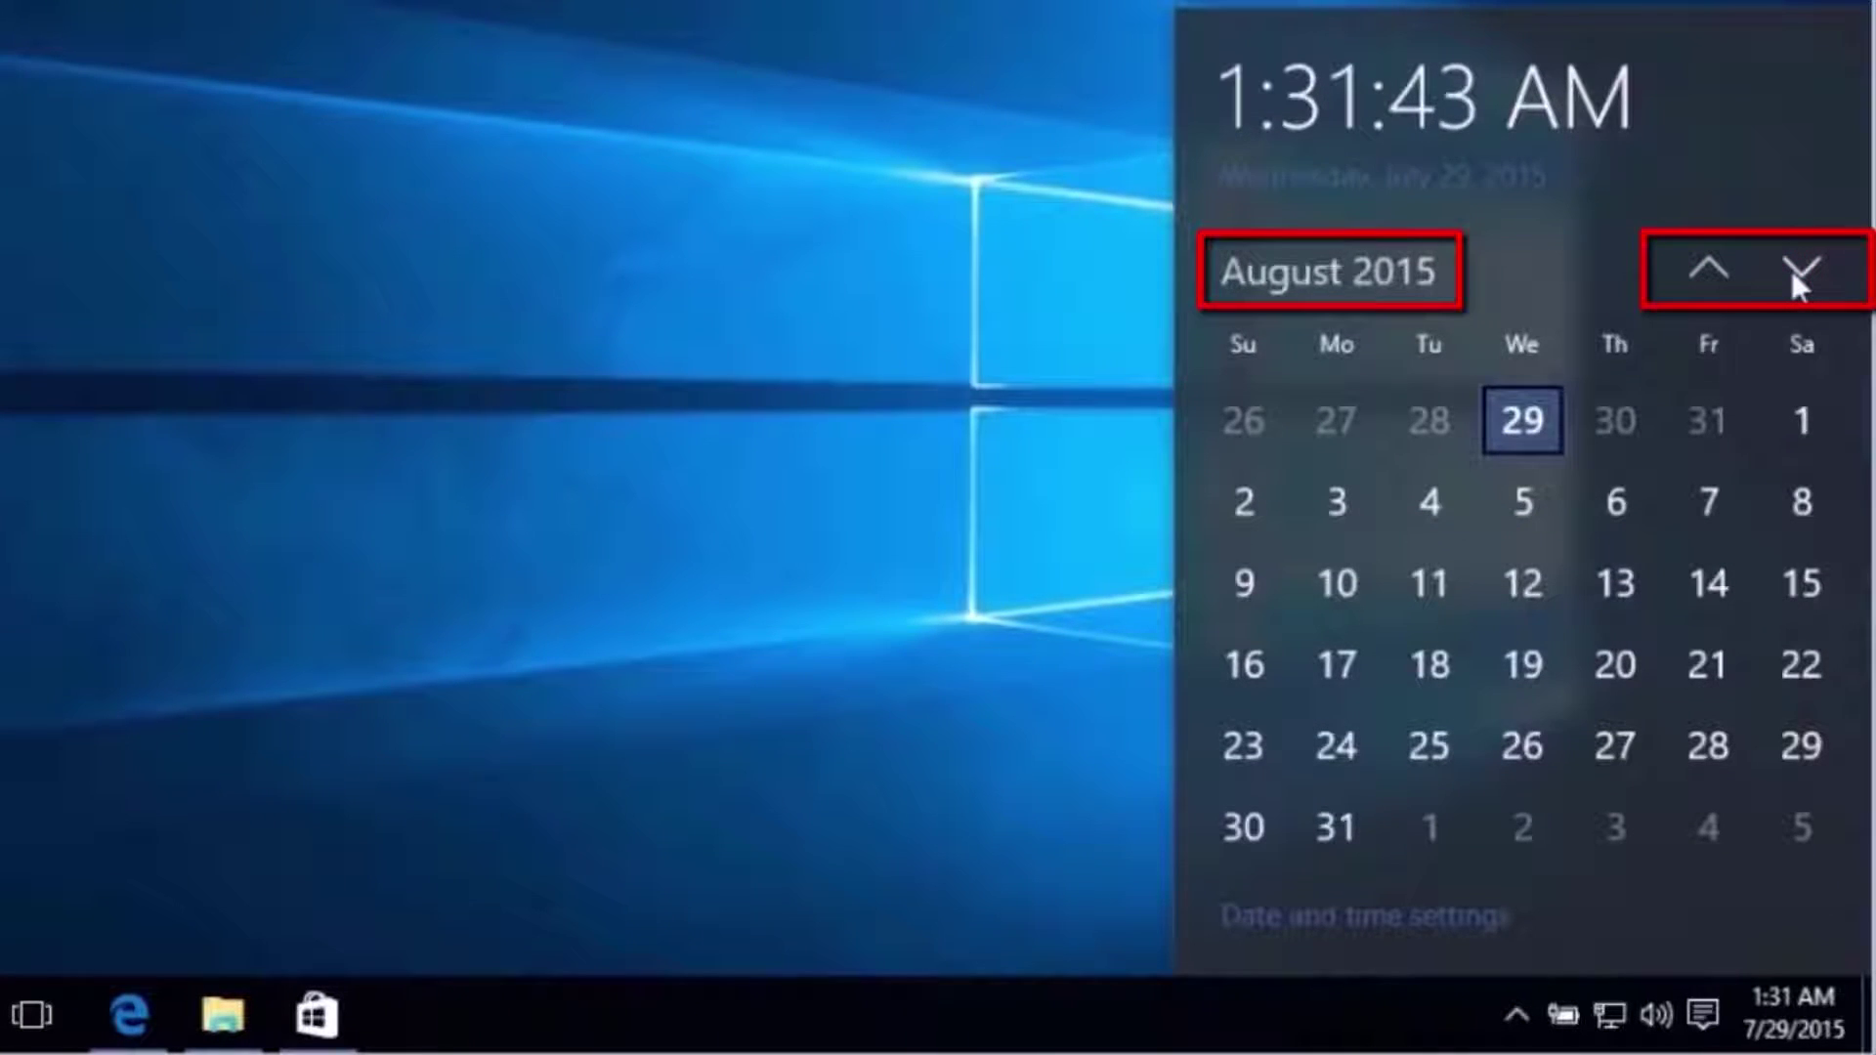
click(1718, 266)
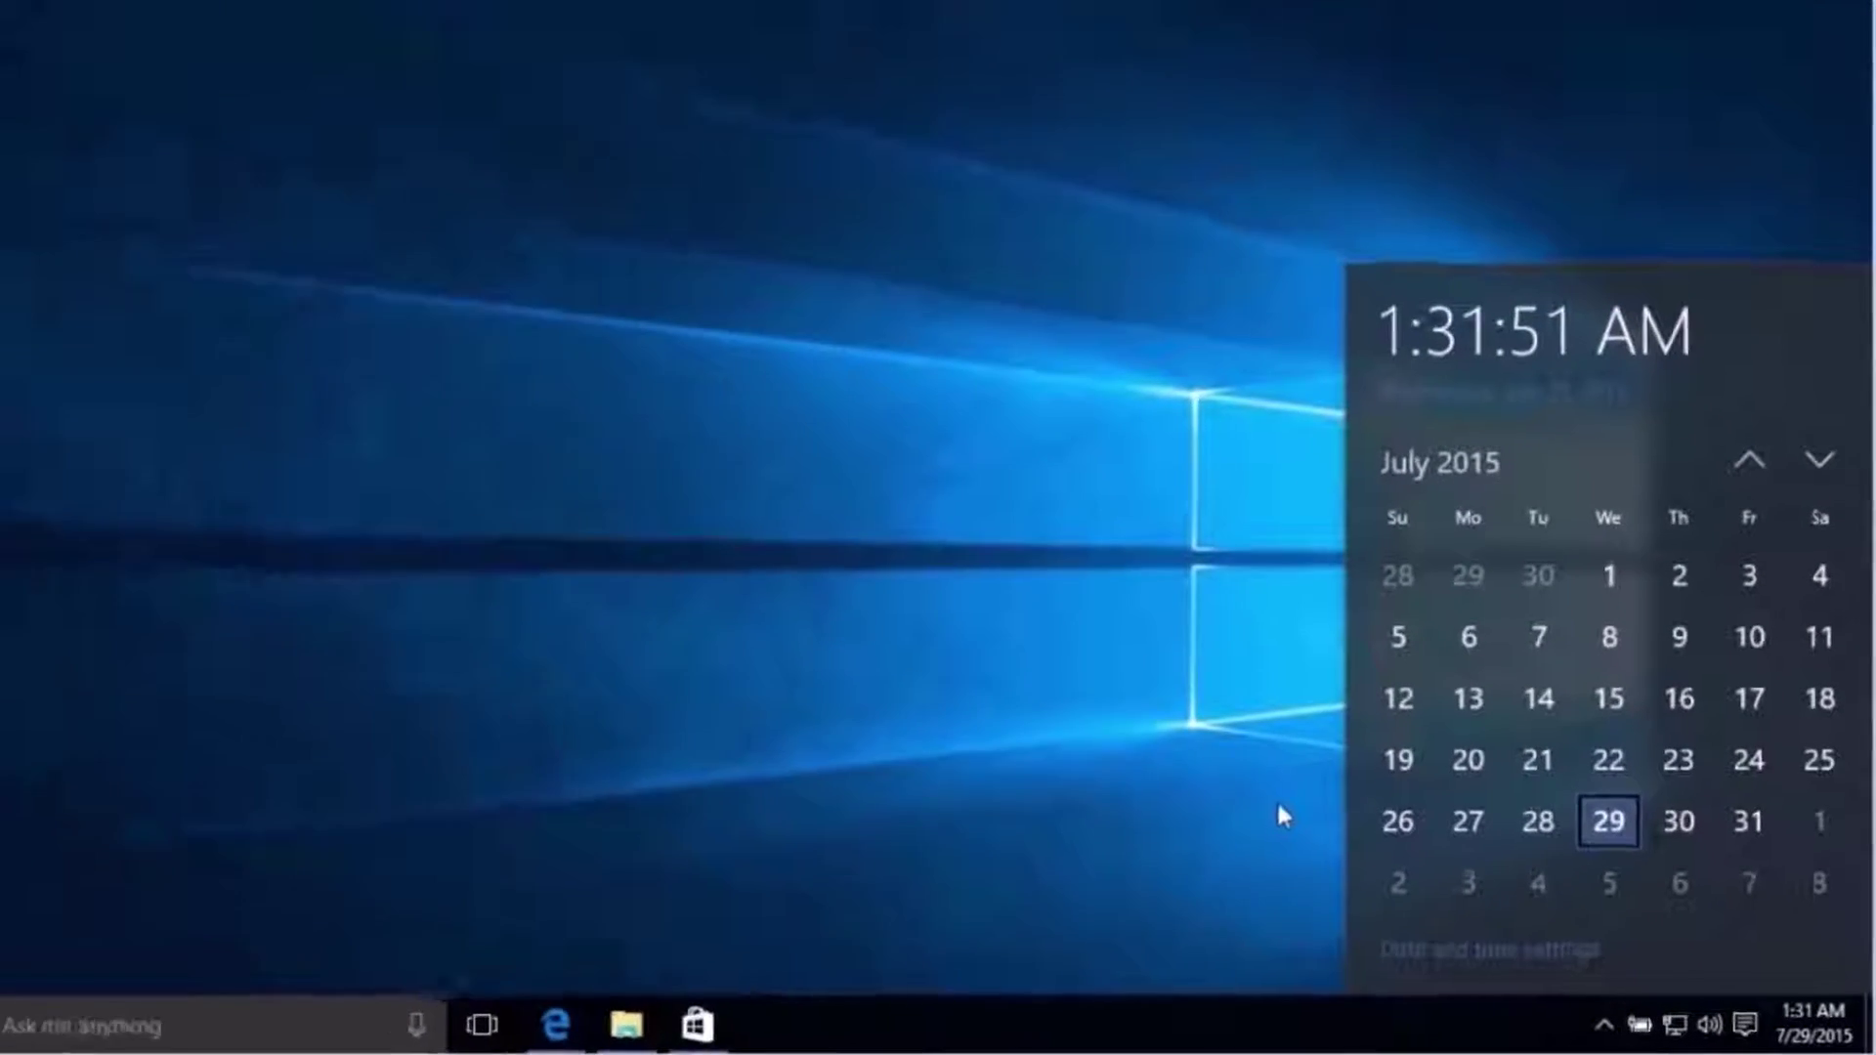
click(1087, 731)
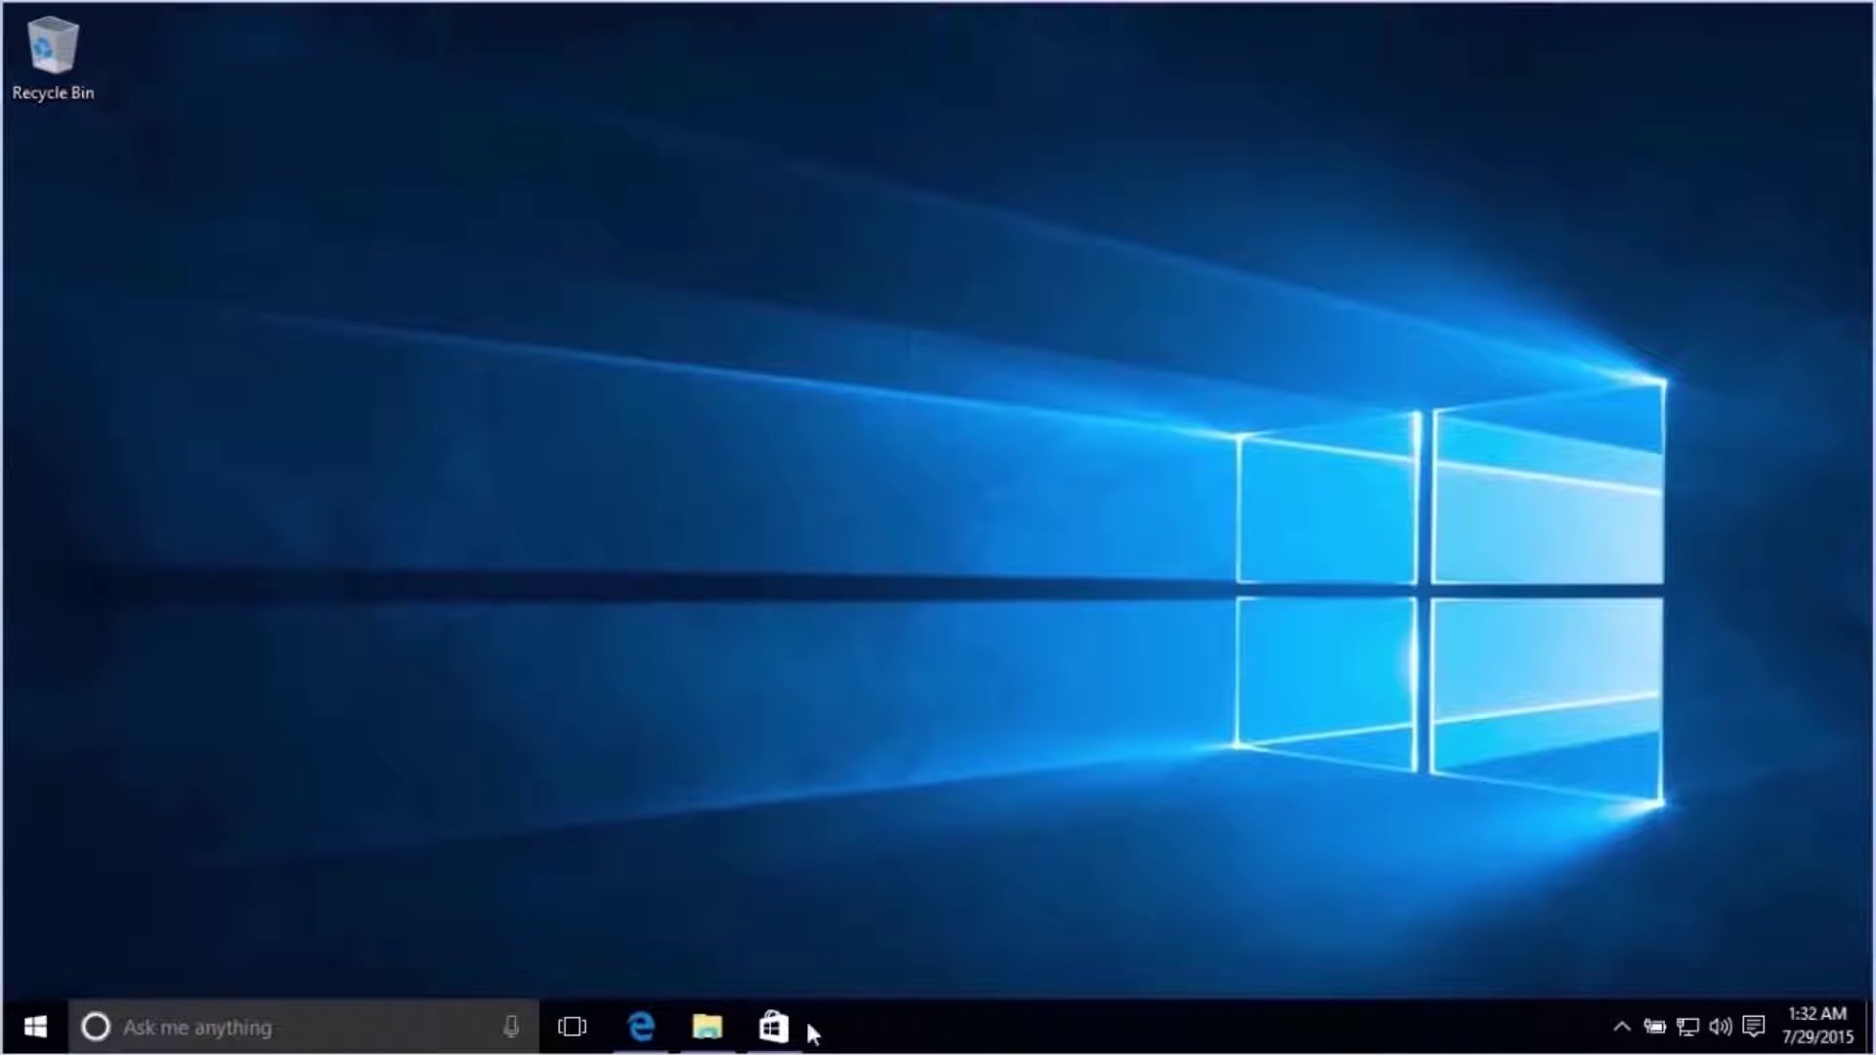
Restore the Edge, Documents and Store windows, and use Show desktop to hide them all and bring them back
click(635, 1024)
click(704, 1026)
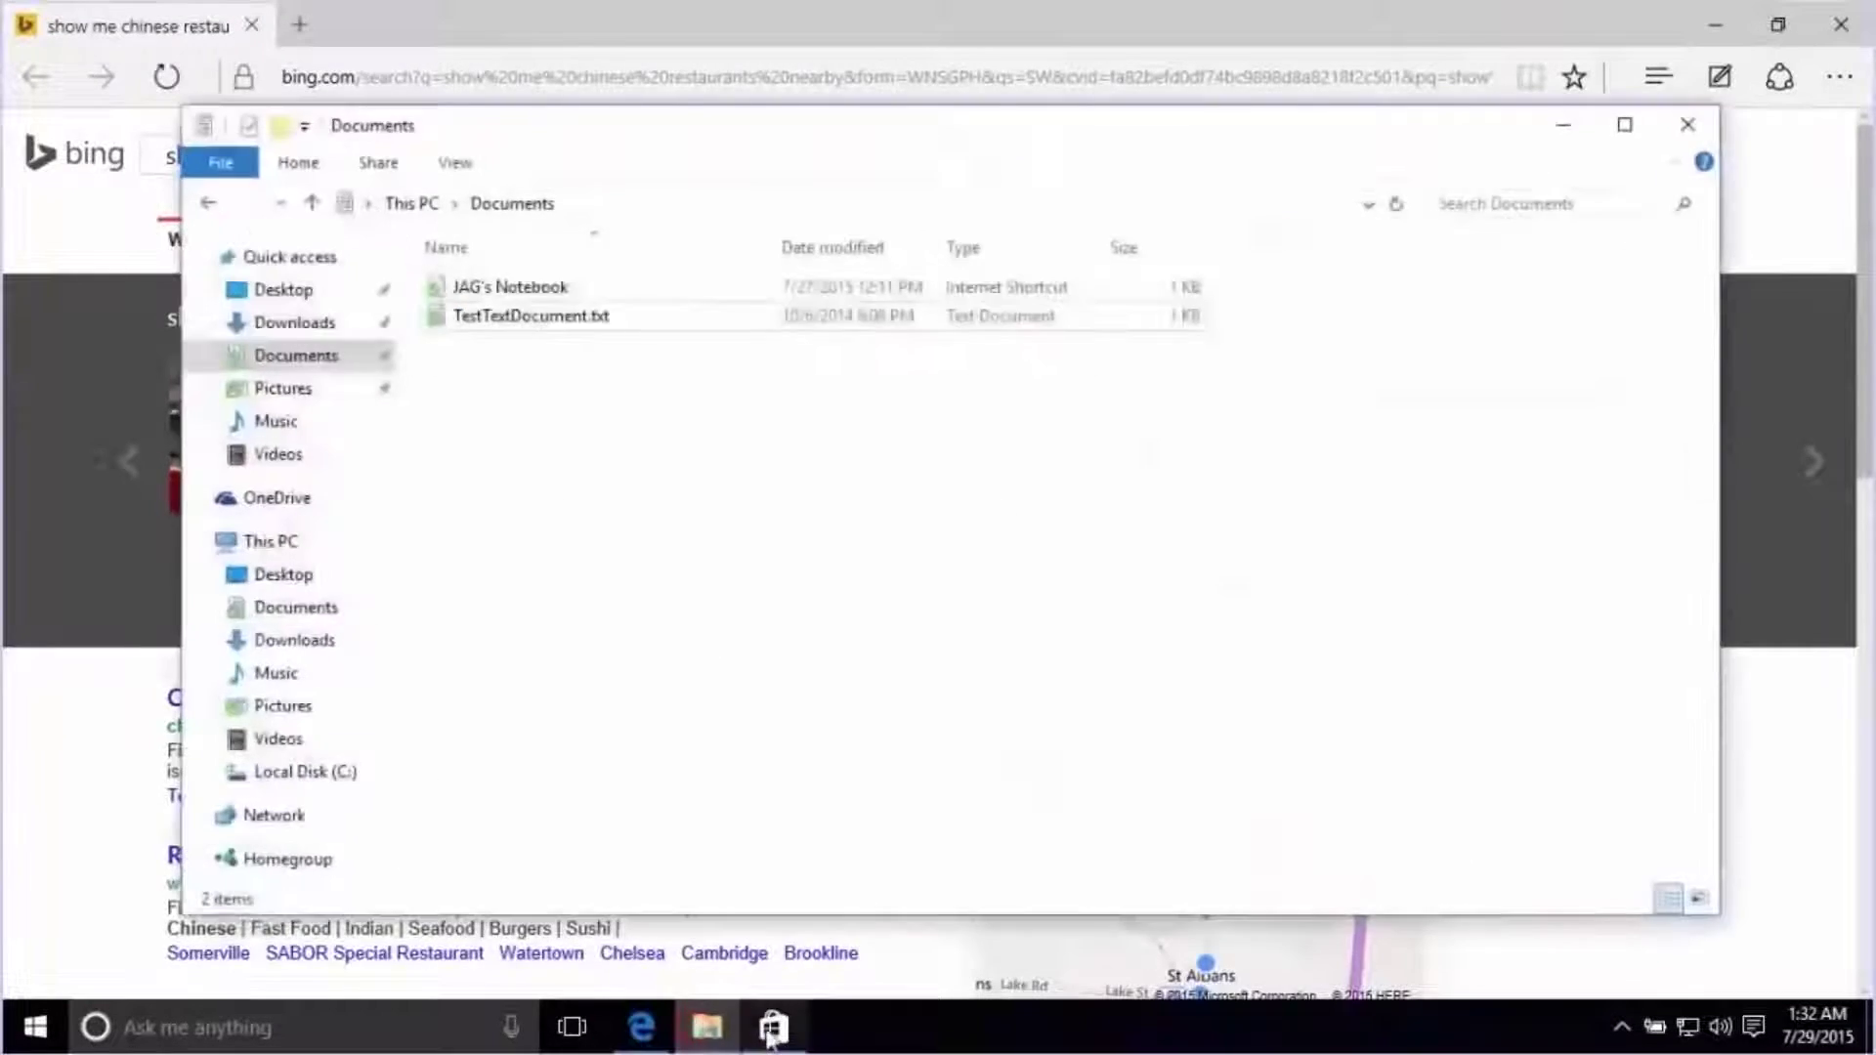
click(773, 1026)
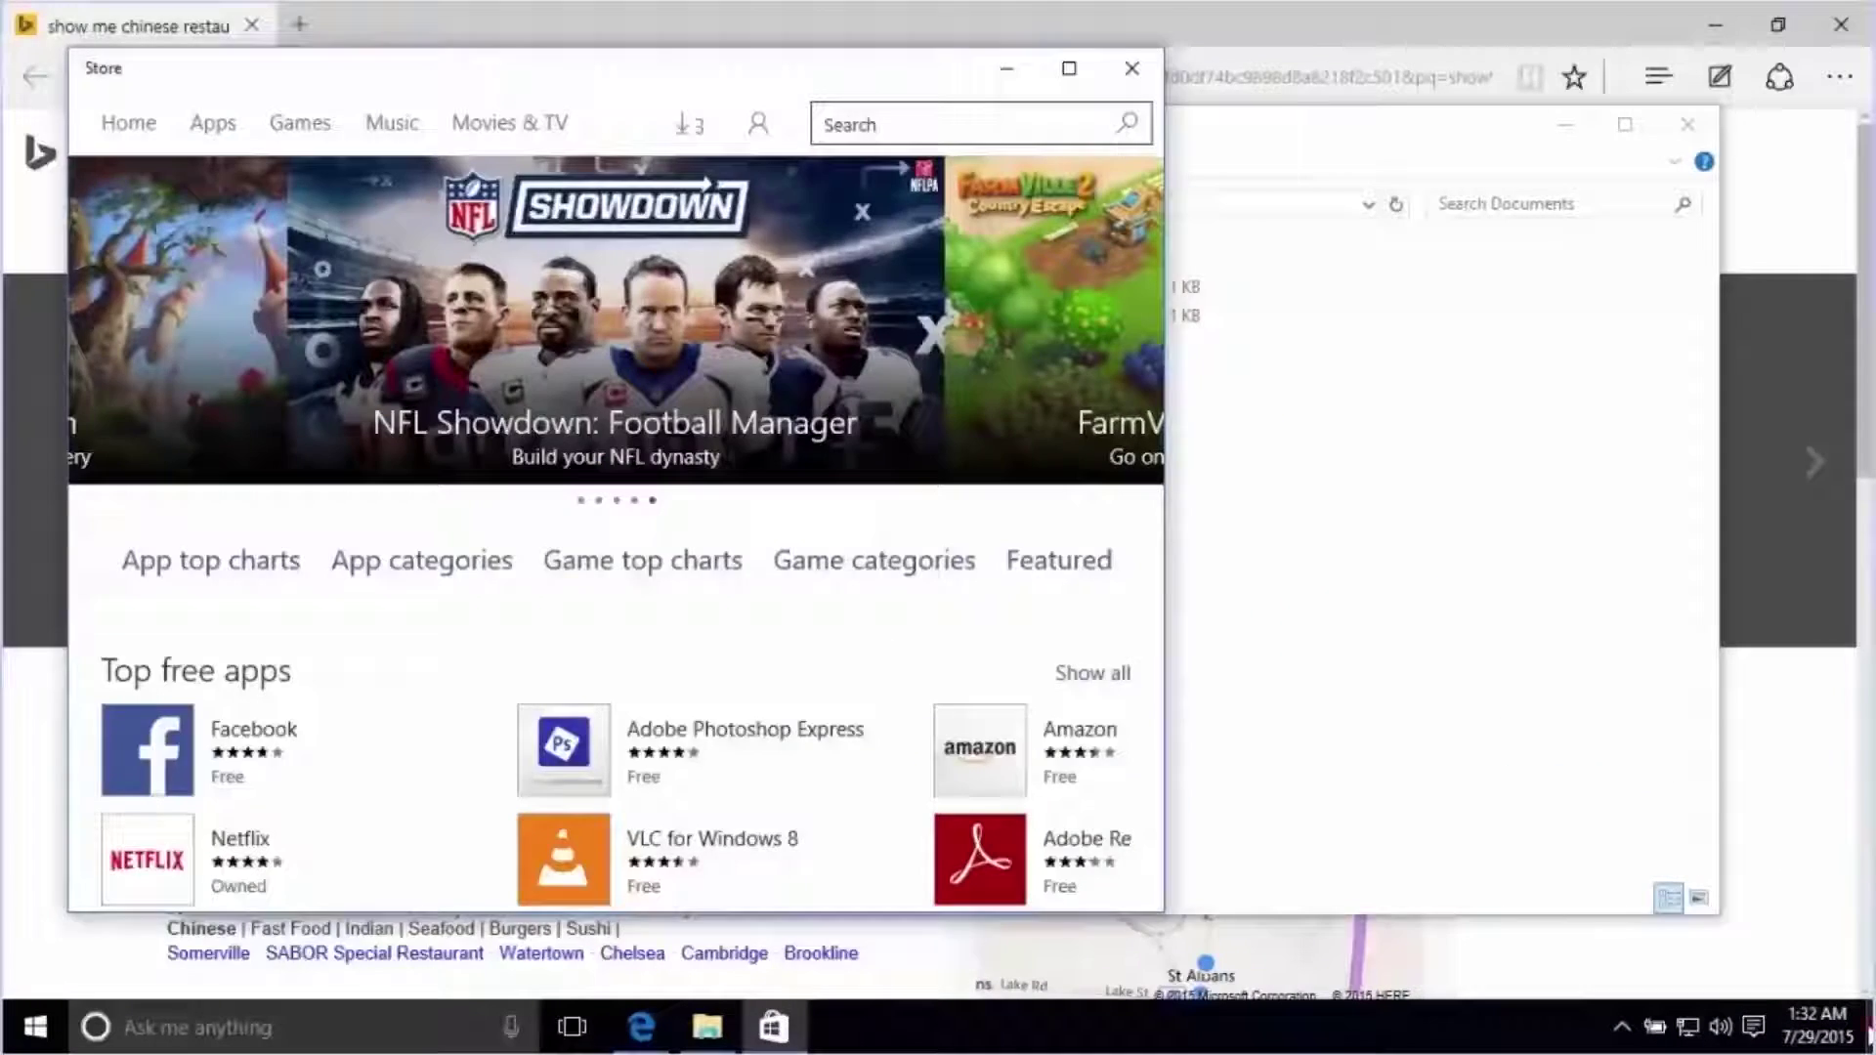
click(1869, 1034)
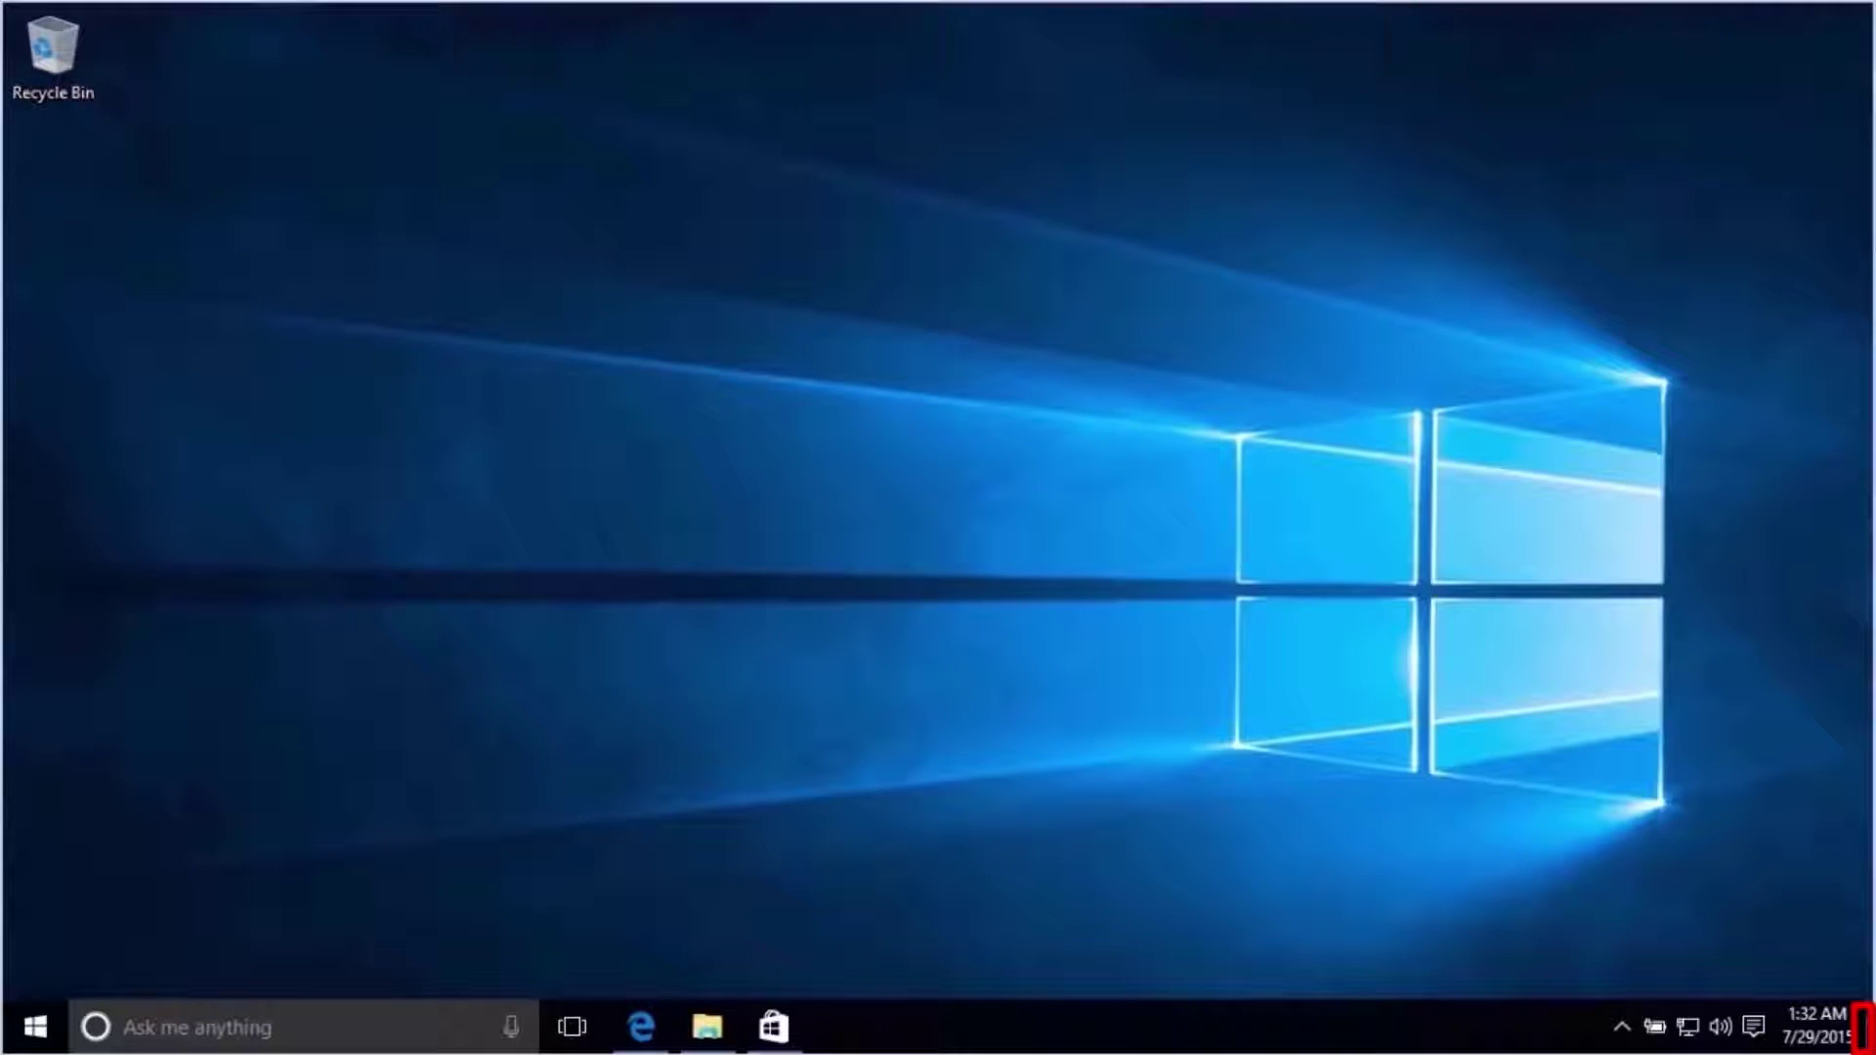
click(1864, 1031)
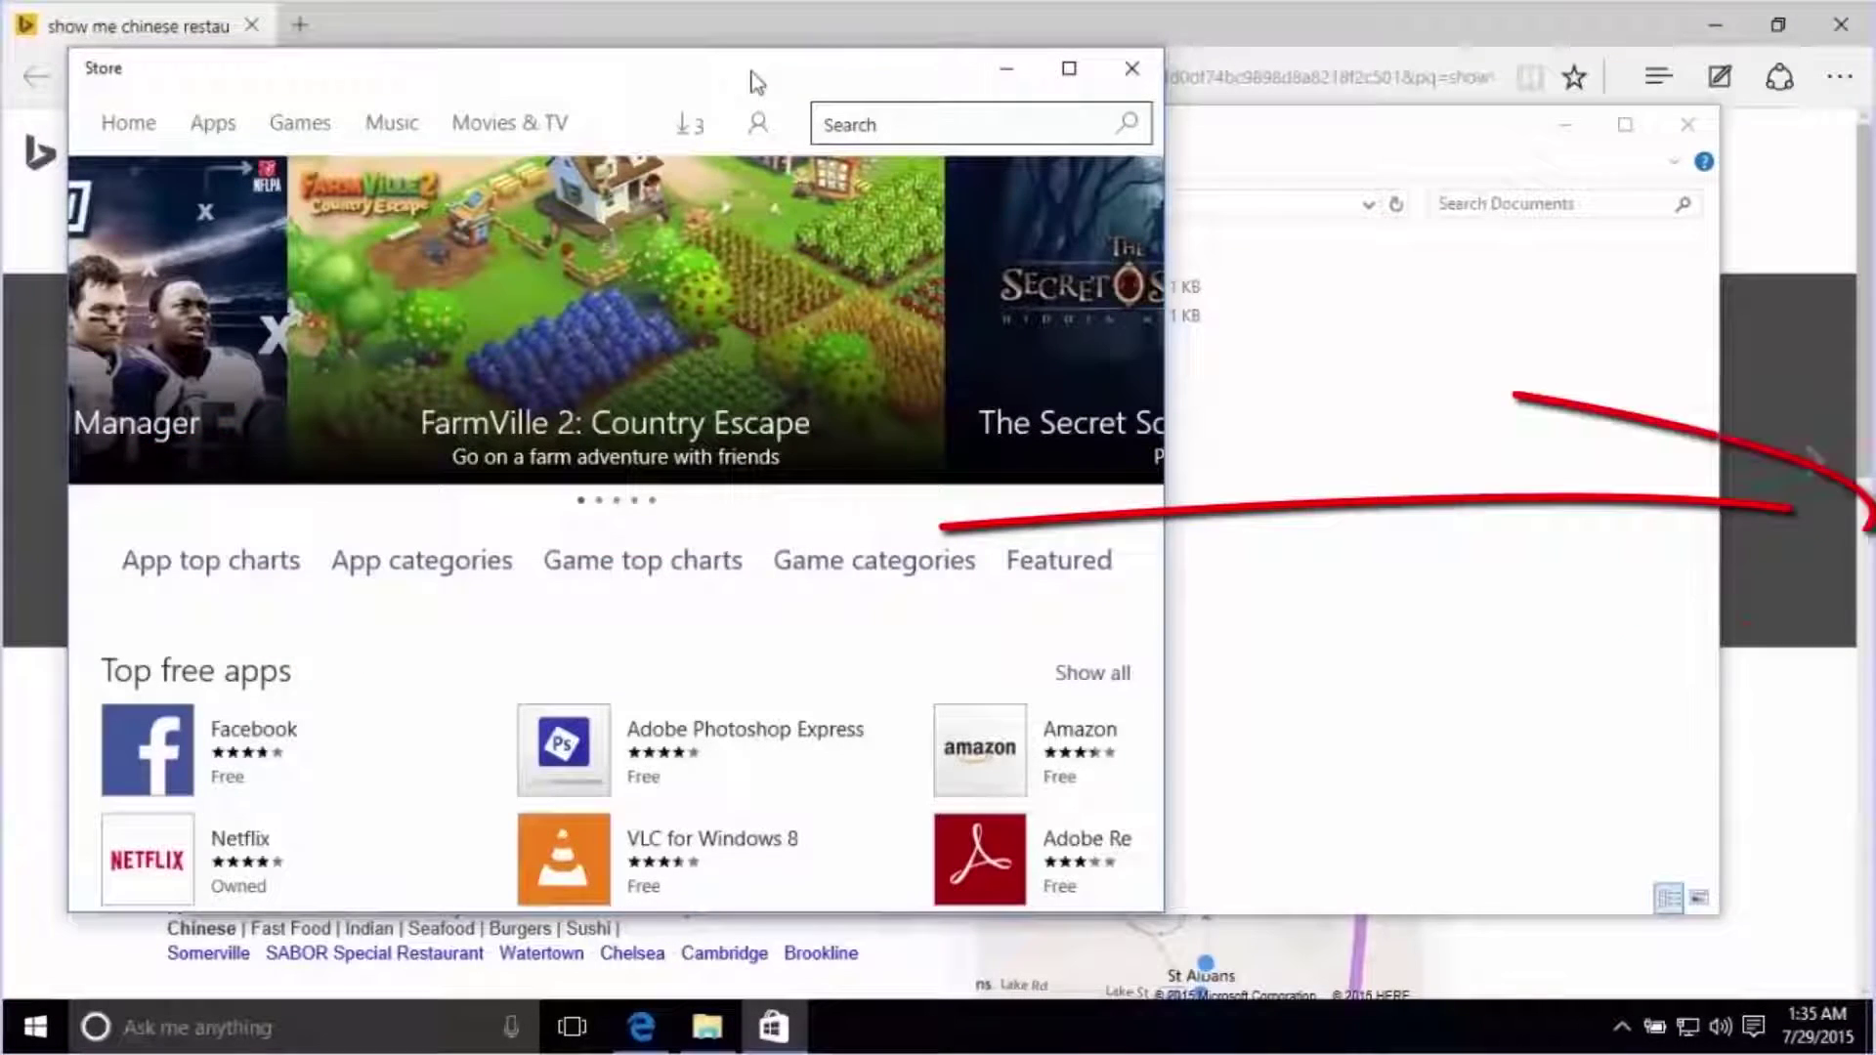
Snap the Store window to the left half of the screen and fill the right half with the Edge window
drag(755, 82, 8, 584)
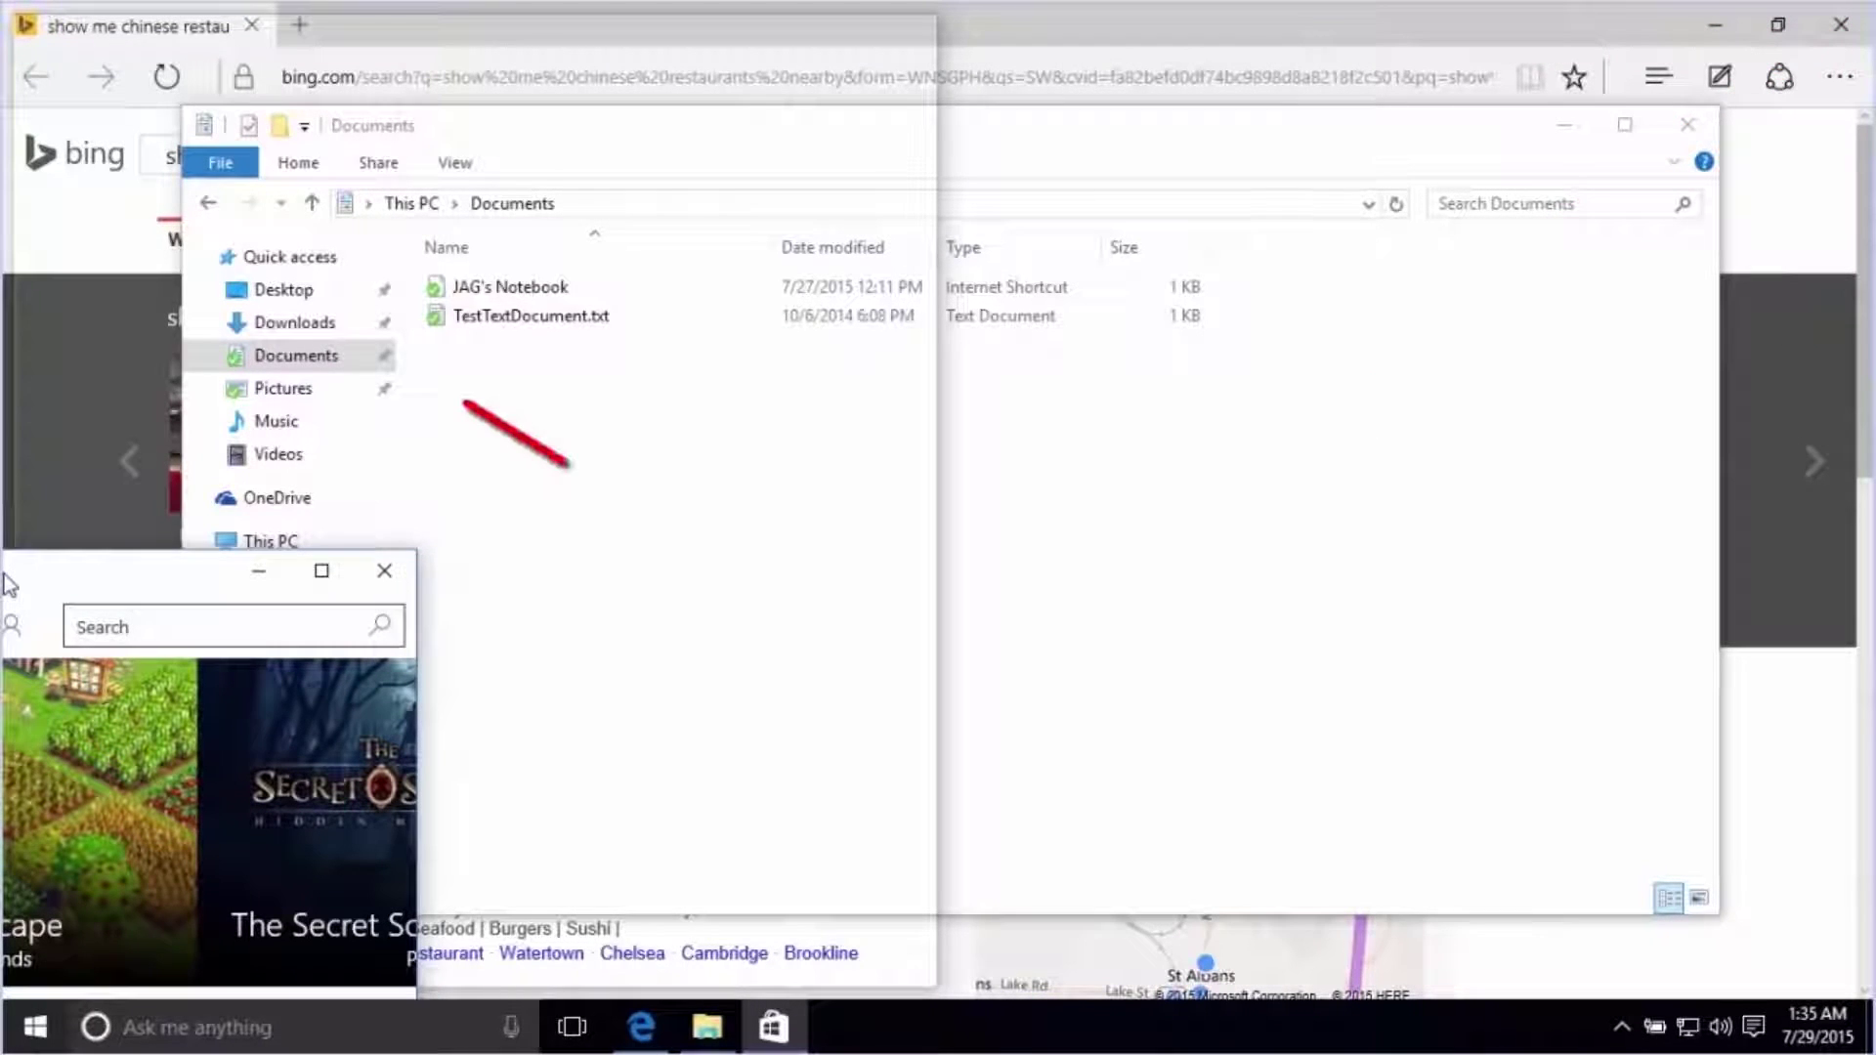
mouse_move(5, 584)
mouse_down()
mouse_move(83, 171)
mouse_move(60, 36)
mouse_move(9, 15)
mouse_move(84, 340)
mouse_move(9, 469)
mouse_up()
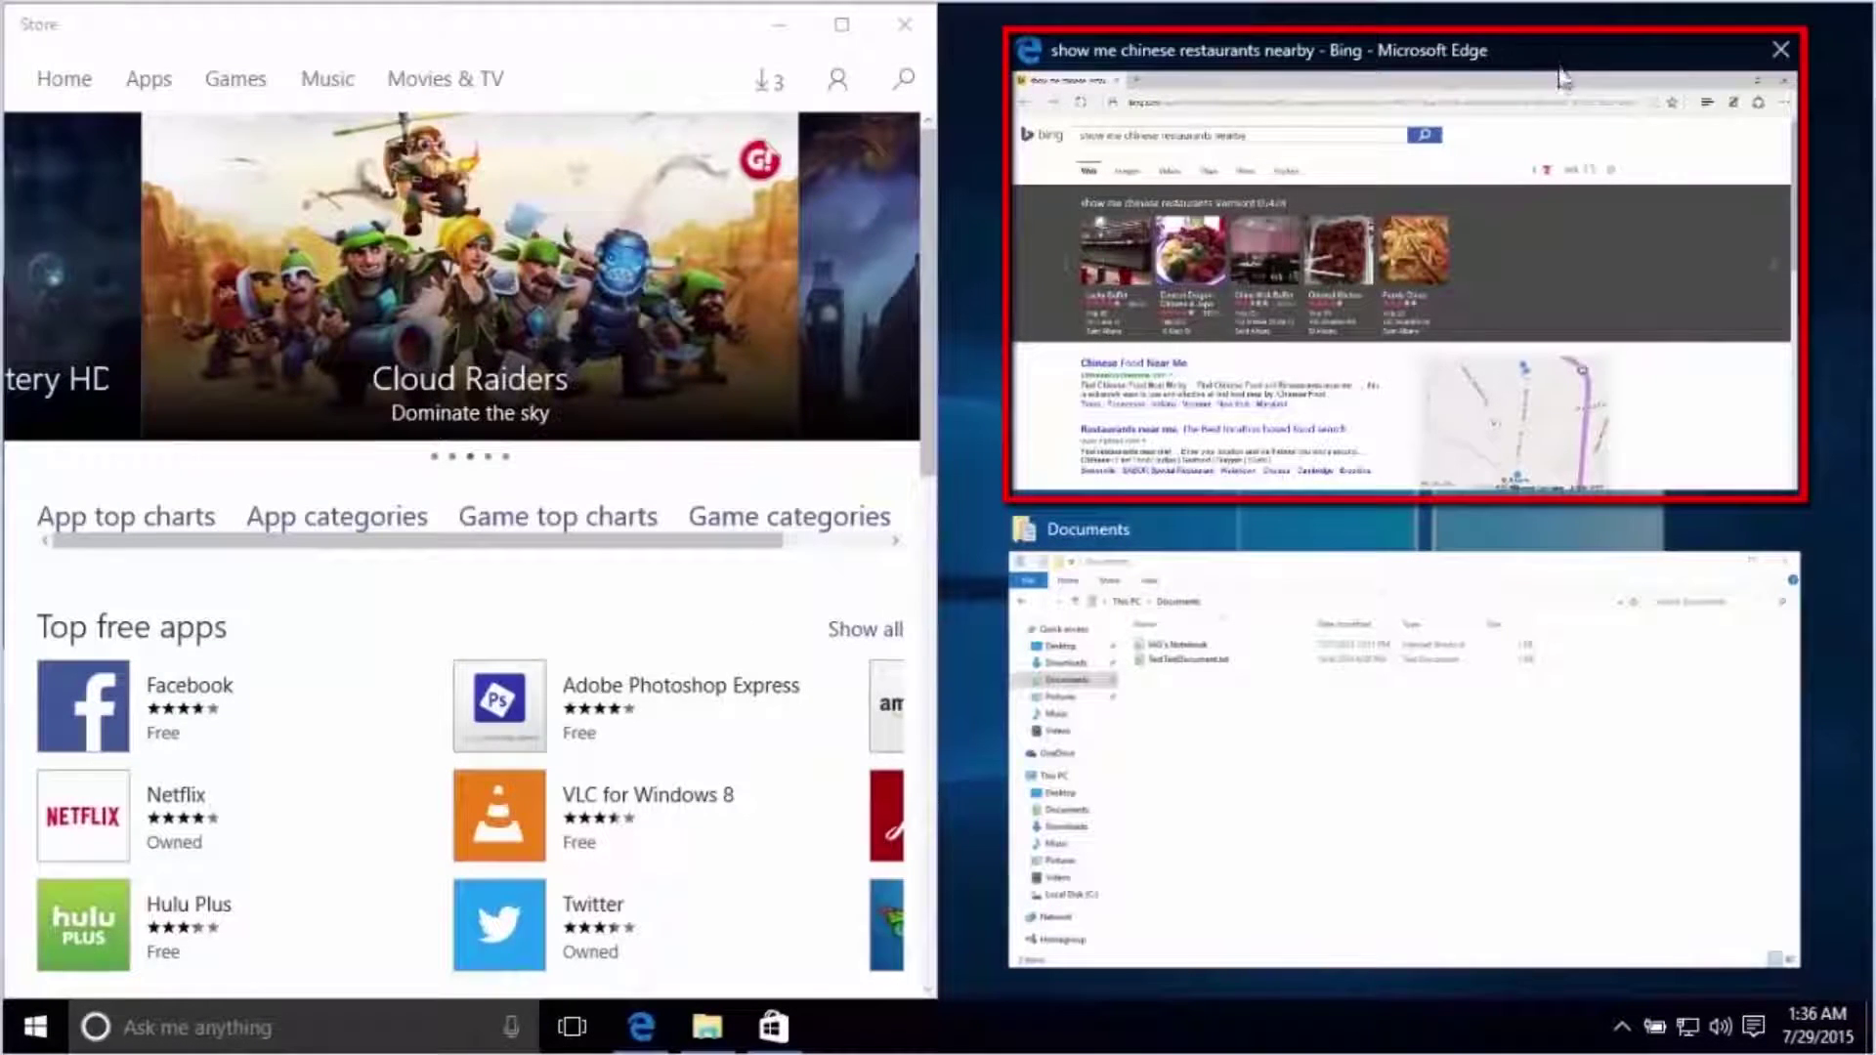
click(1528, 243)
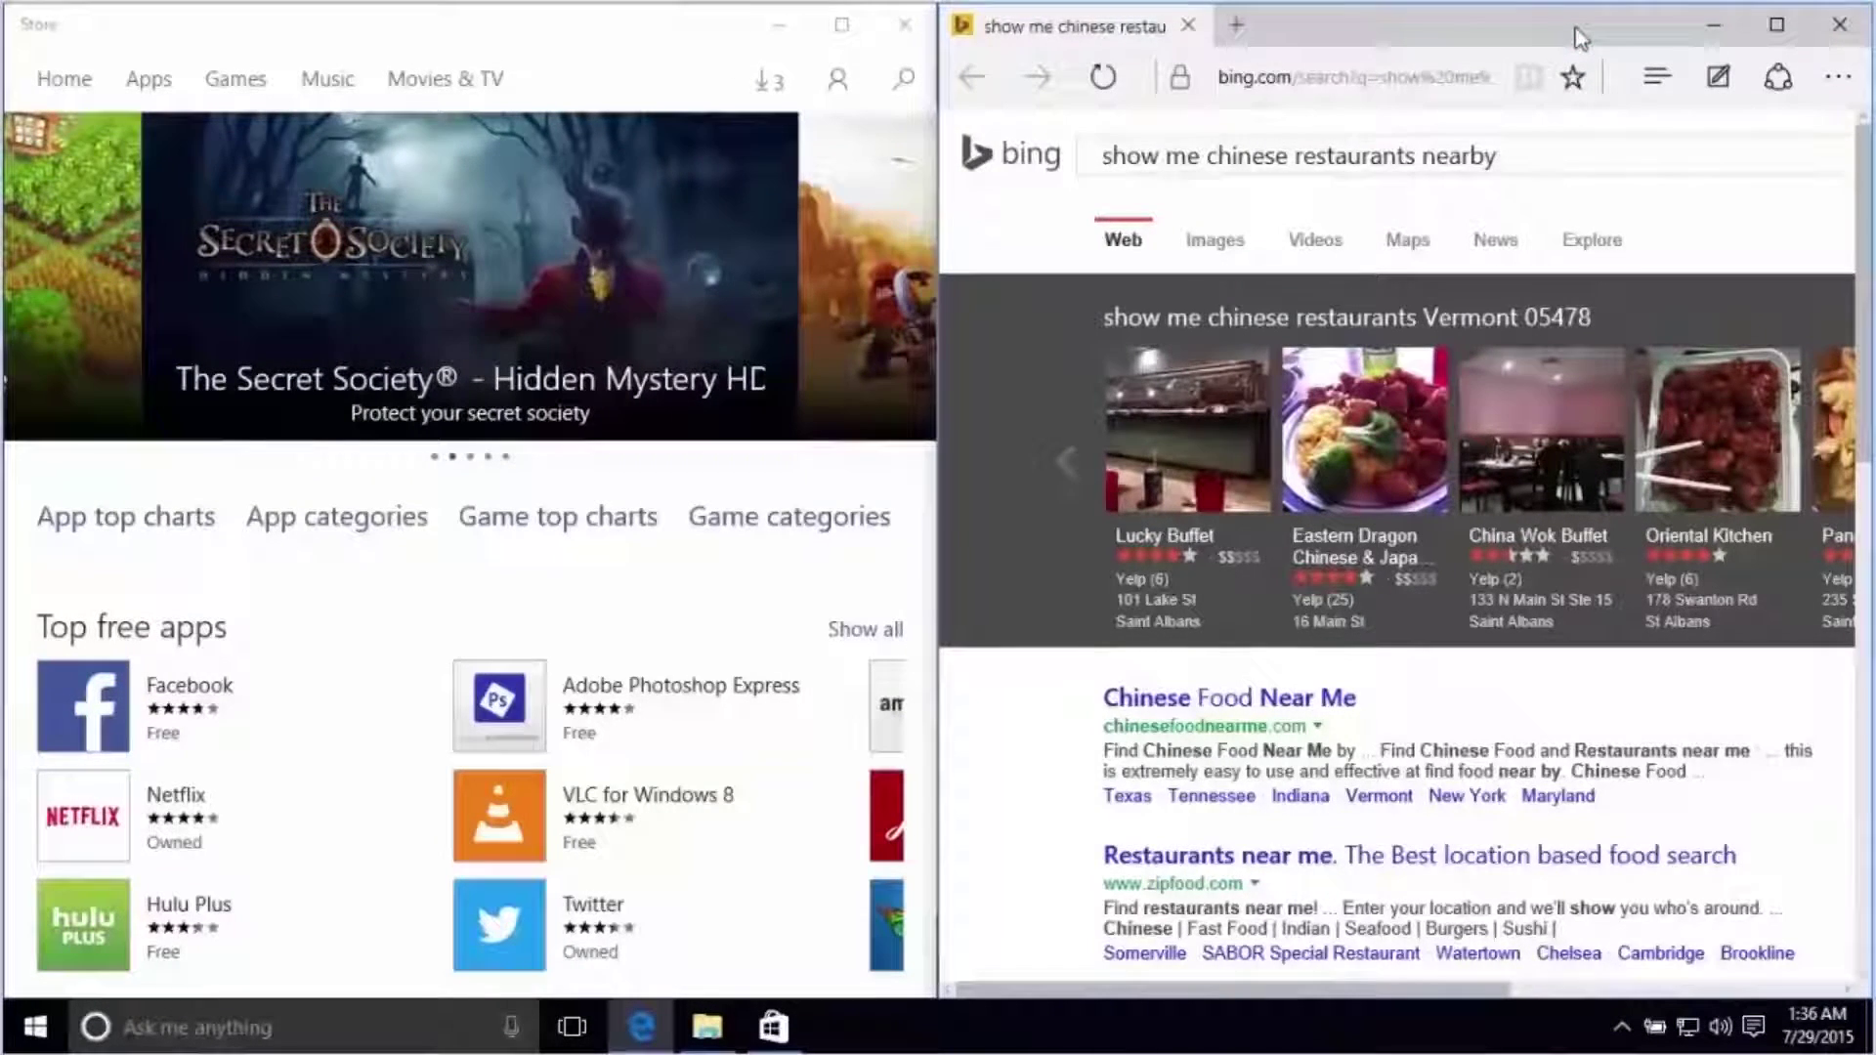
Snap Edge to the upper-right quarter of the screen and fill the lower-right quarter with the Documents window
drag(1580, 37, 1875, 3)
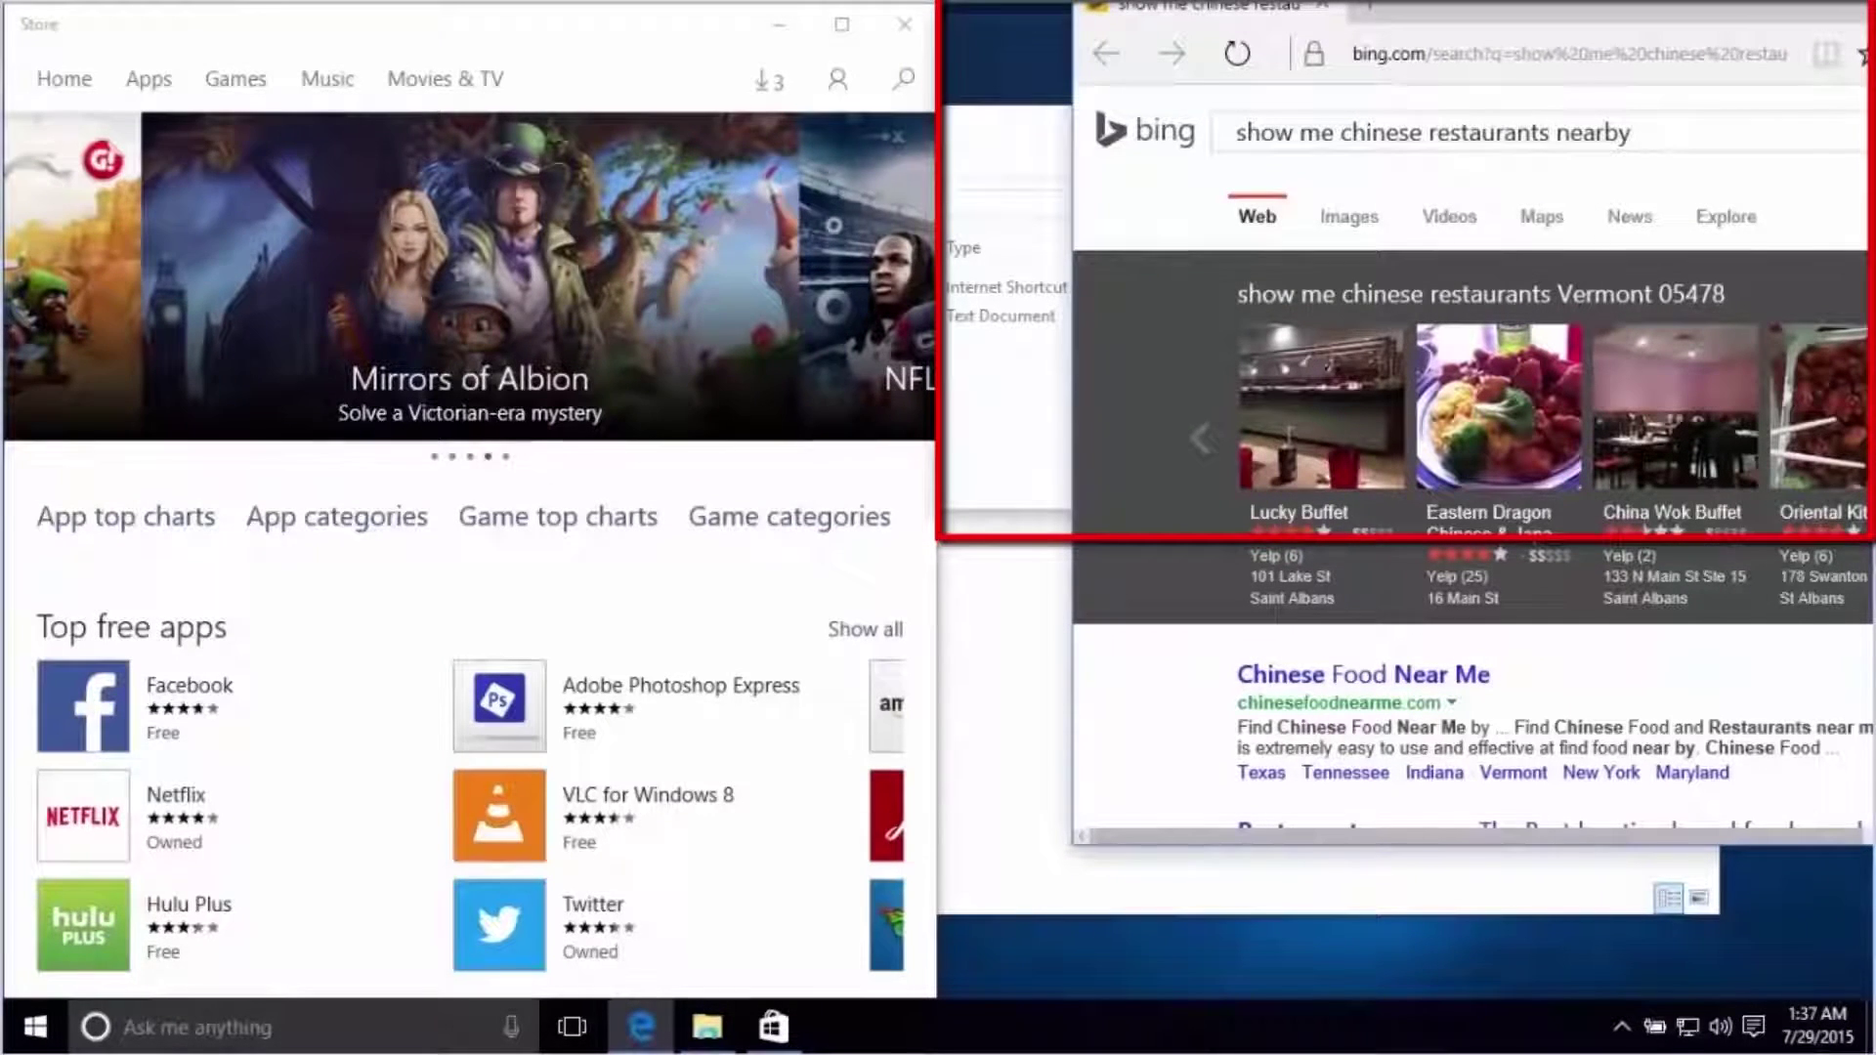
key(super+Up)
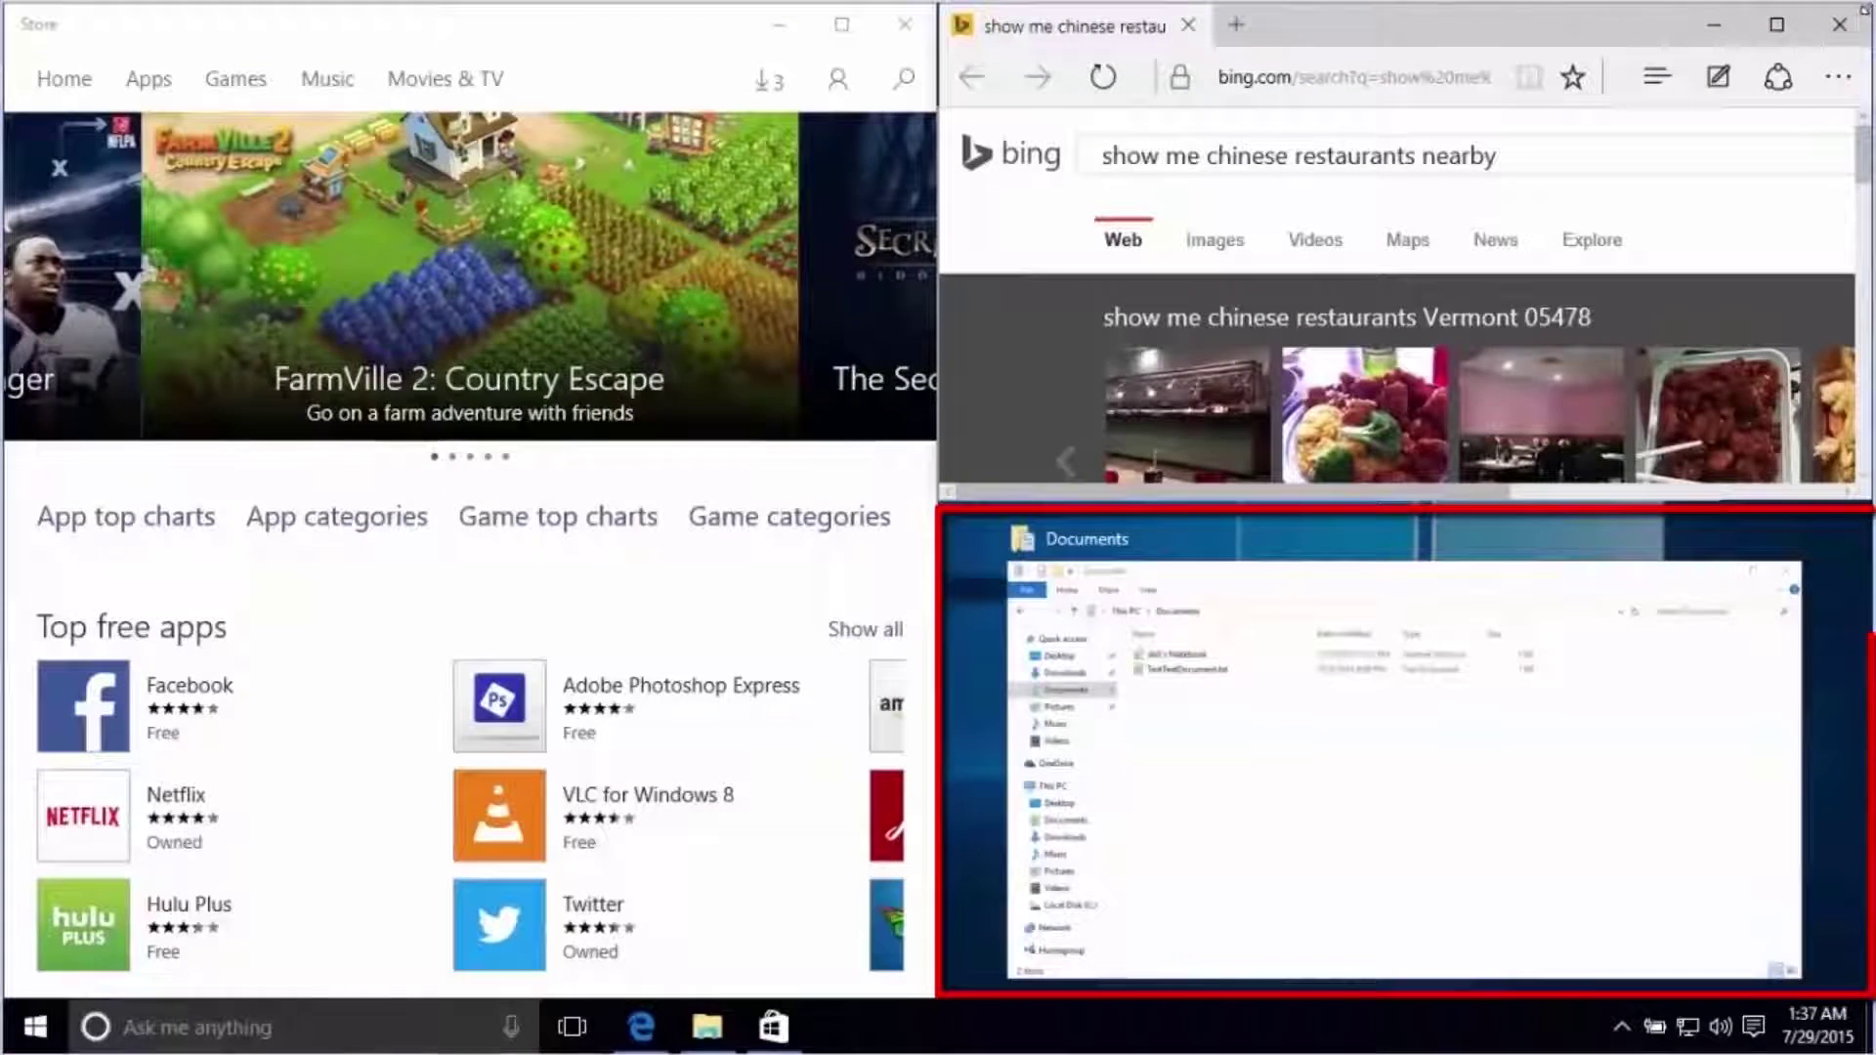
click(1382, 733)
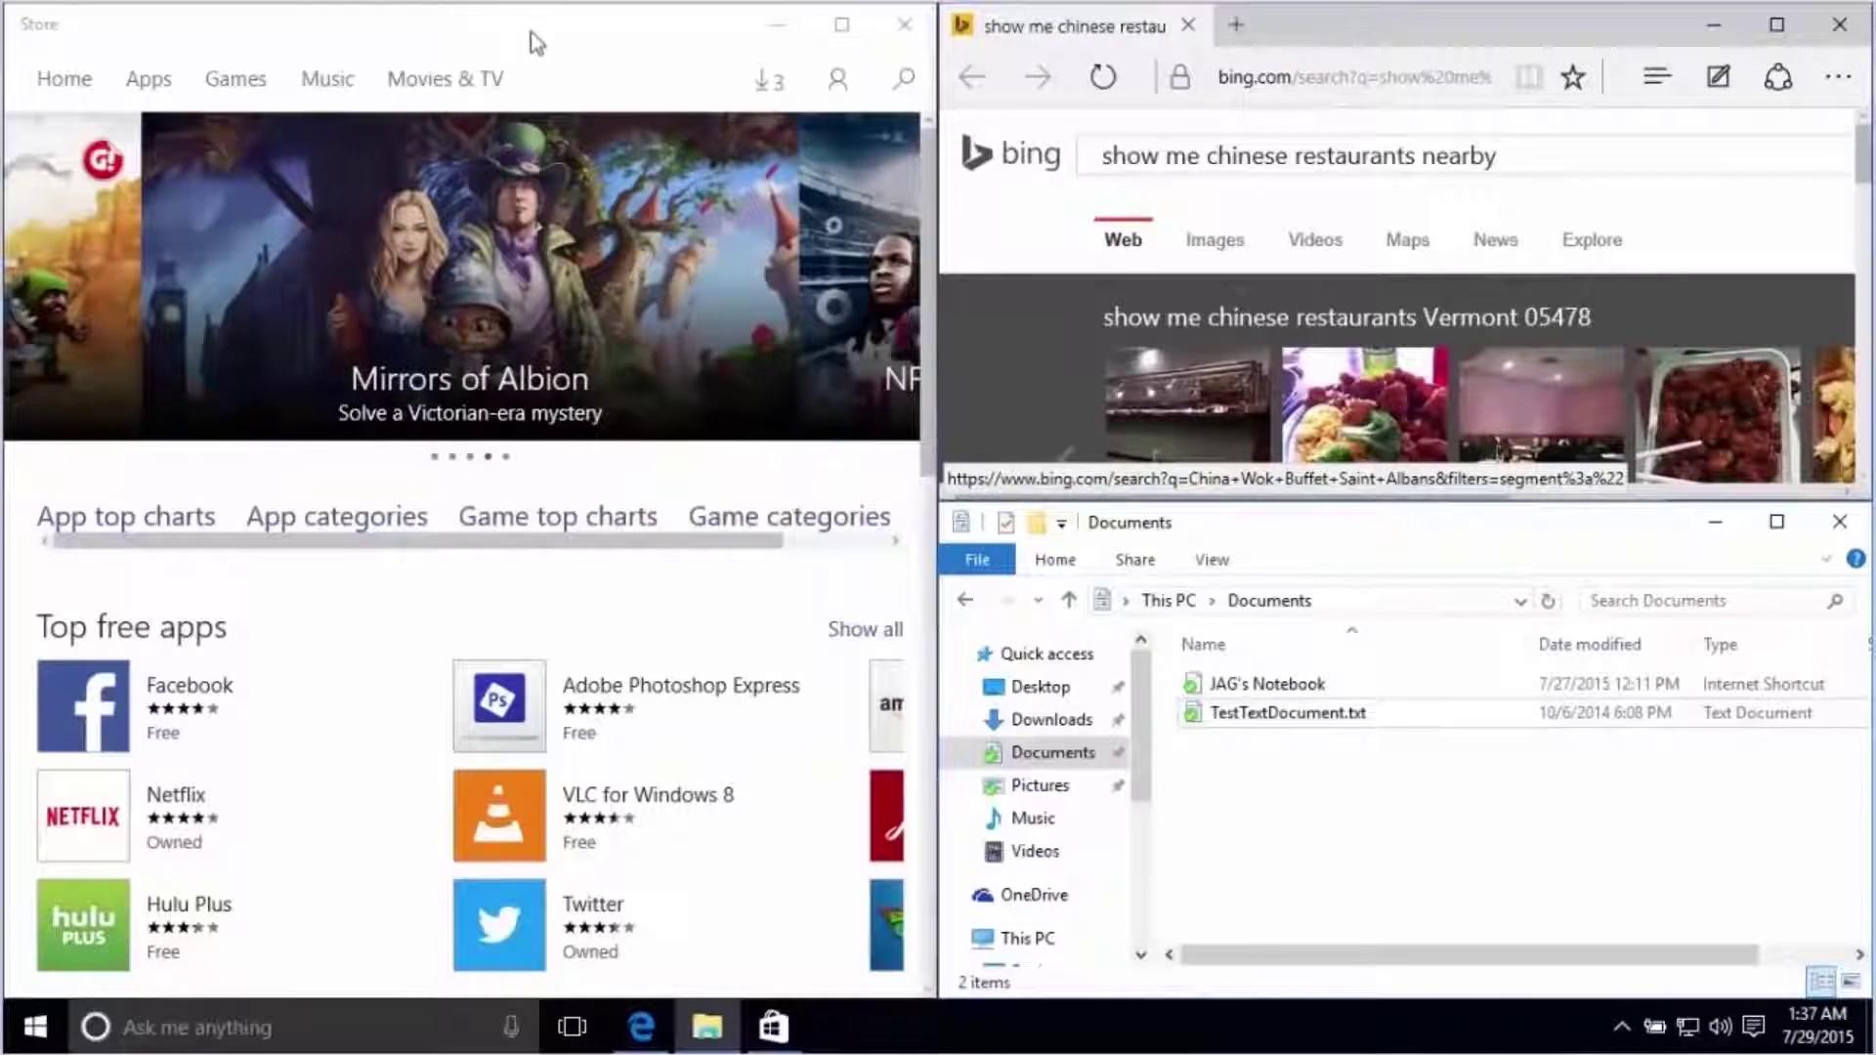
Maximize the snapped Store window to fill the whole screen
mouse_move(531, 31)
mouse_down()
mouse_move(694, 210)
mouse_move(958, 195)
mouse_move(1011, 13)
mouse_up()
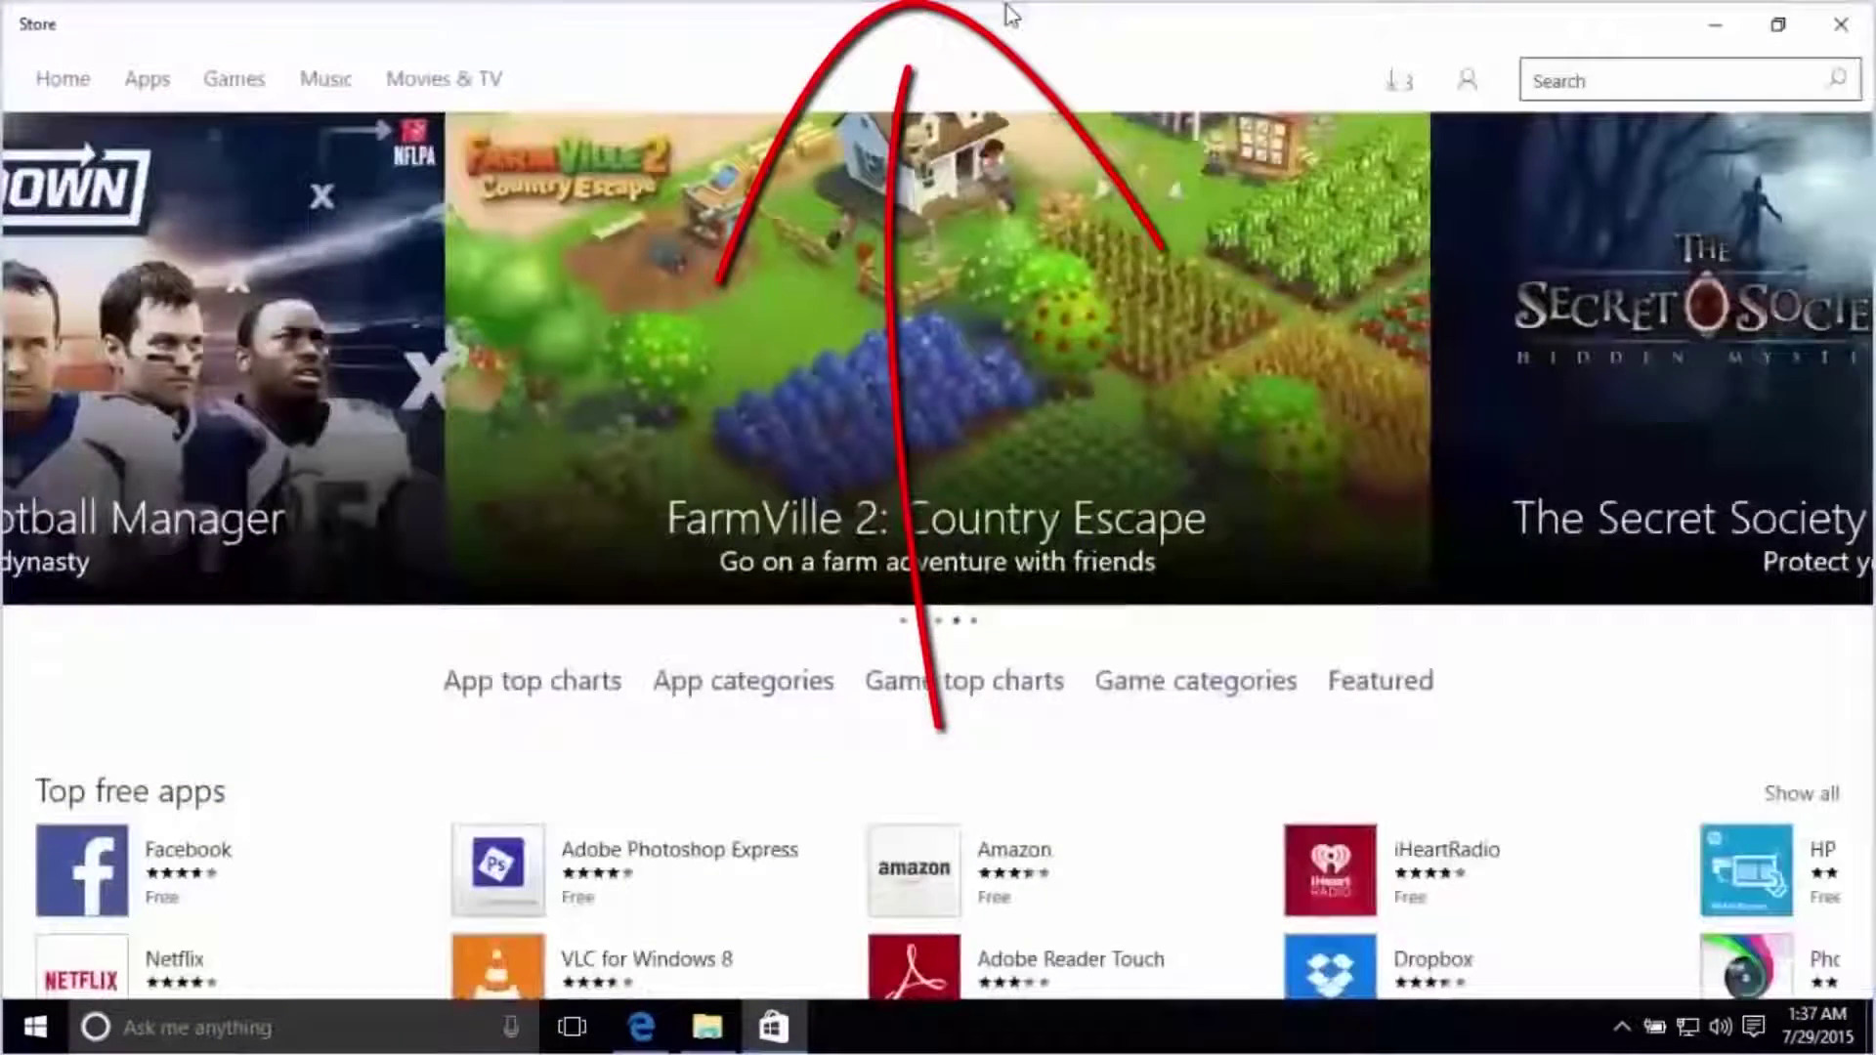